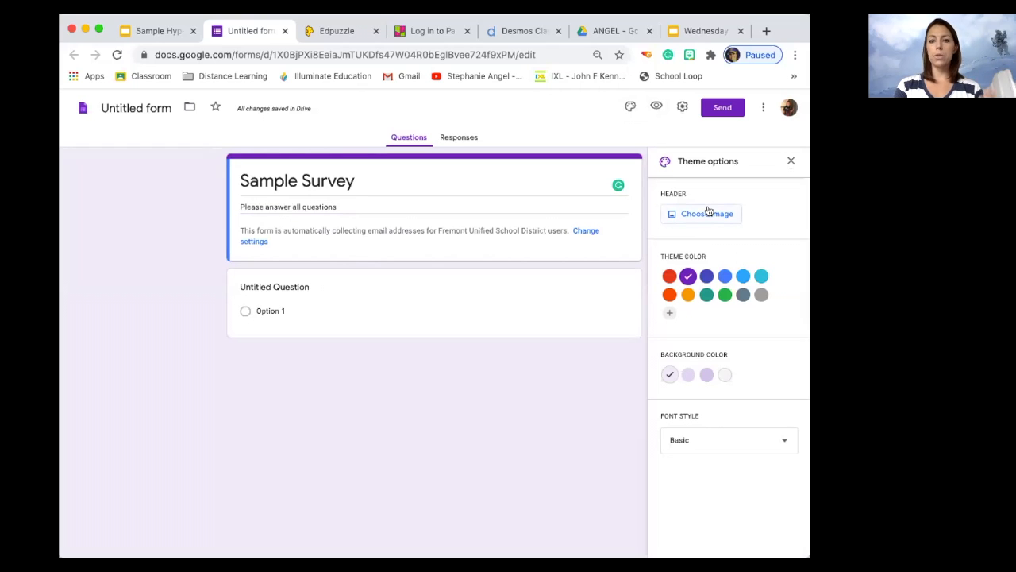
pyautogui.click(708, 211)
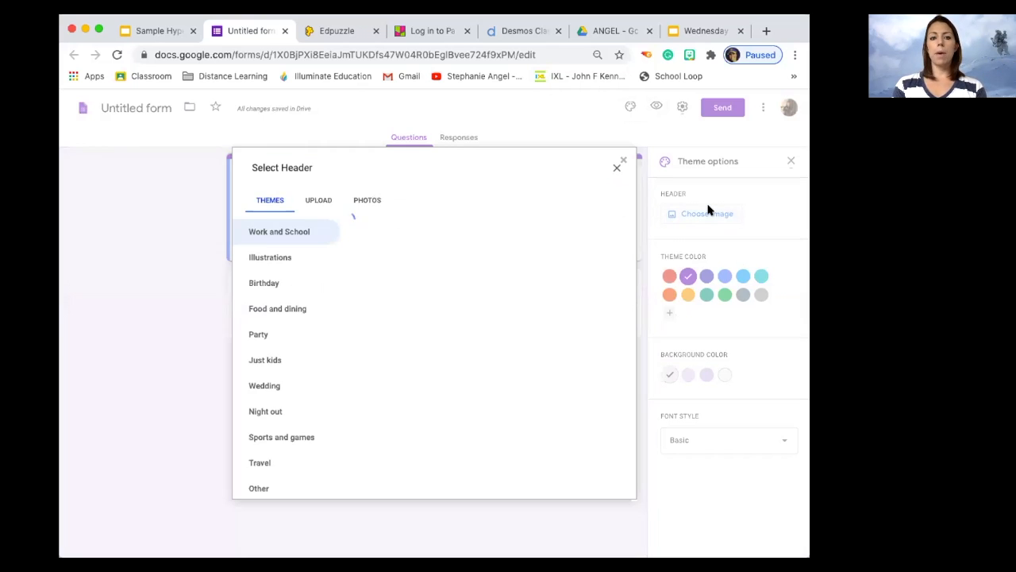
pyautogui.click(320, 203)
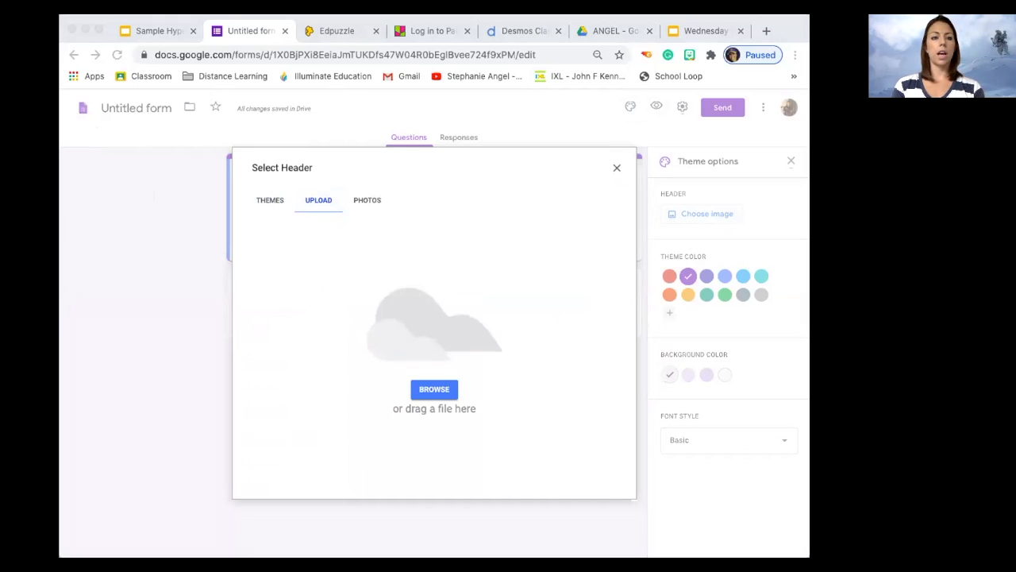
pyautogui.moveTo(302, 218); pyautogui.dragTo(455, 266)
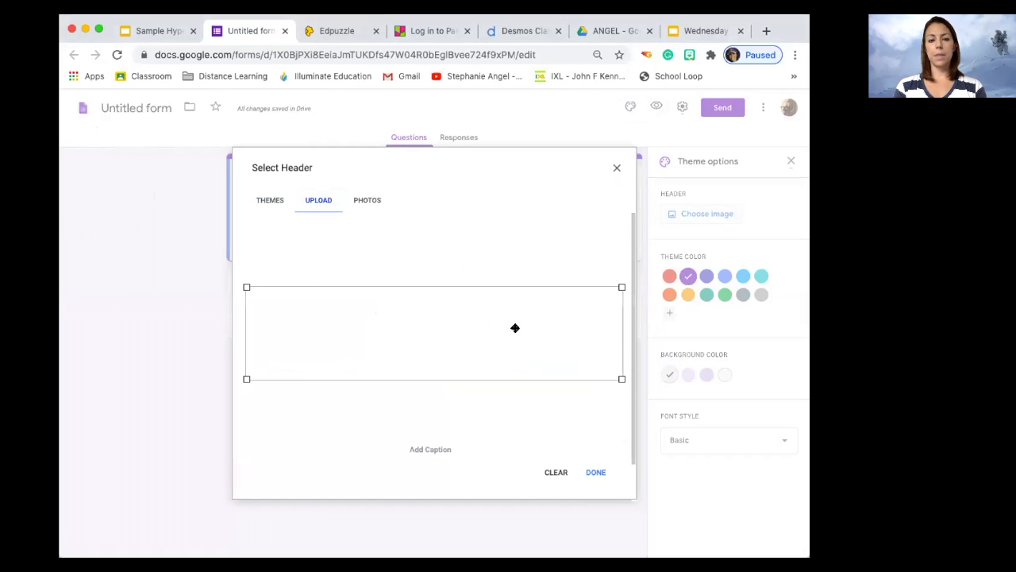
pyautogui.click(617, 168)
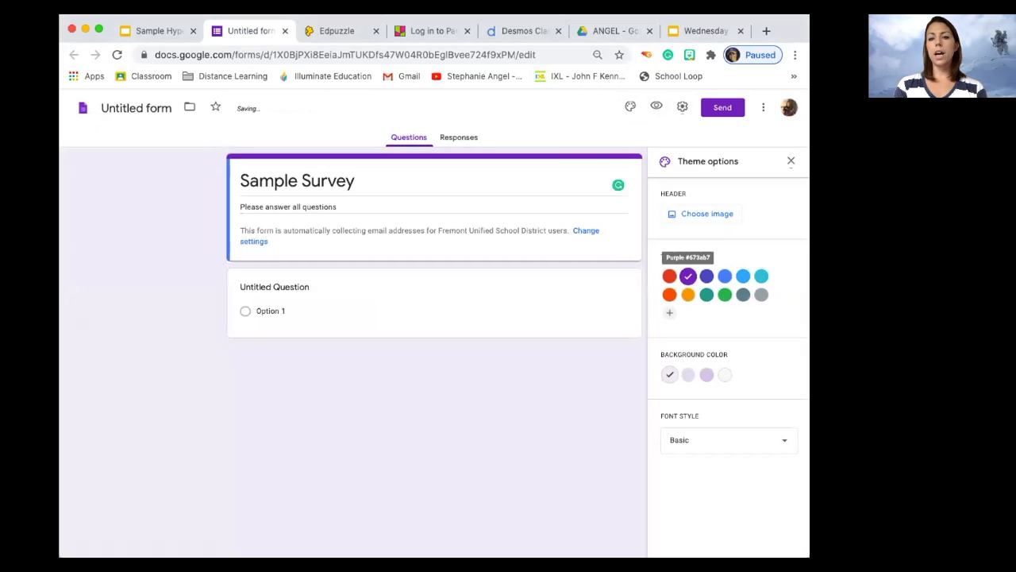
pyautogui.click(791, 162)
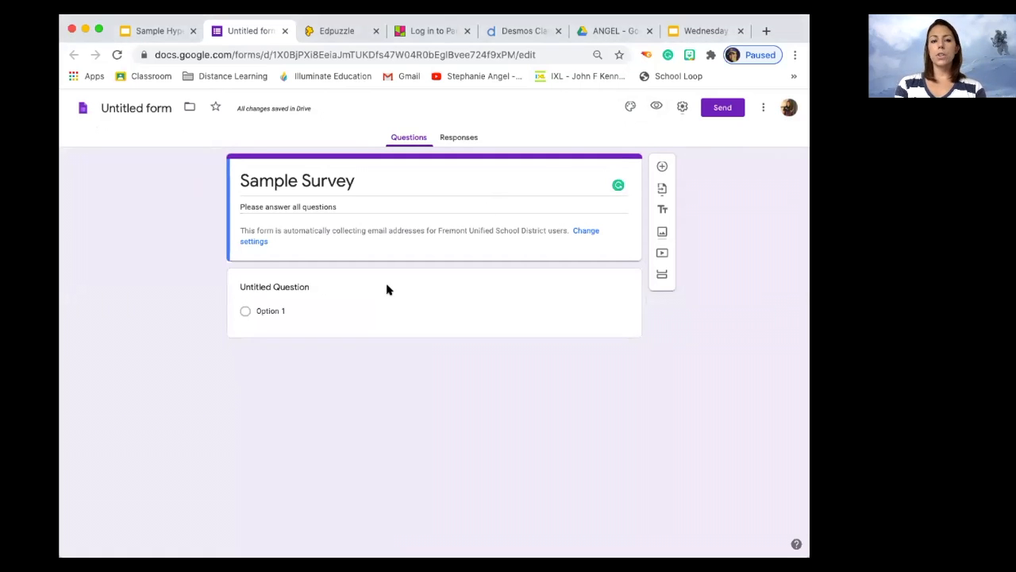
# Step: Title the first question "Name (First and Last)"
pyautogui.click(277, 286)
pyautogui.write('N')
pyautogui.press('BackSpace')
pyautogui.write('Name (f')
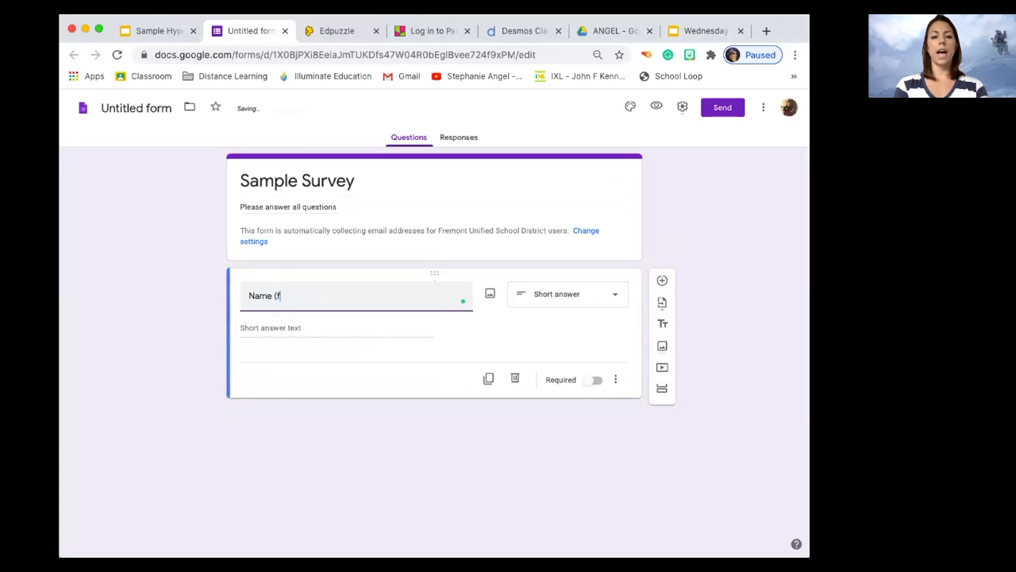
pyautogui.write('irsty a')
pyautogui.press('BackSpace')
pyautogui.press('BackSpace')
pyautogui.press('BackSpace')
pyautogui.write('and Last')
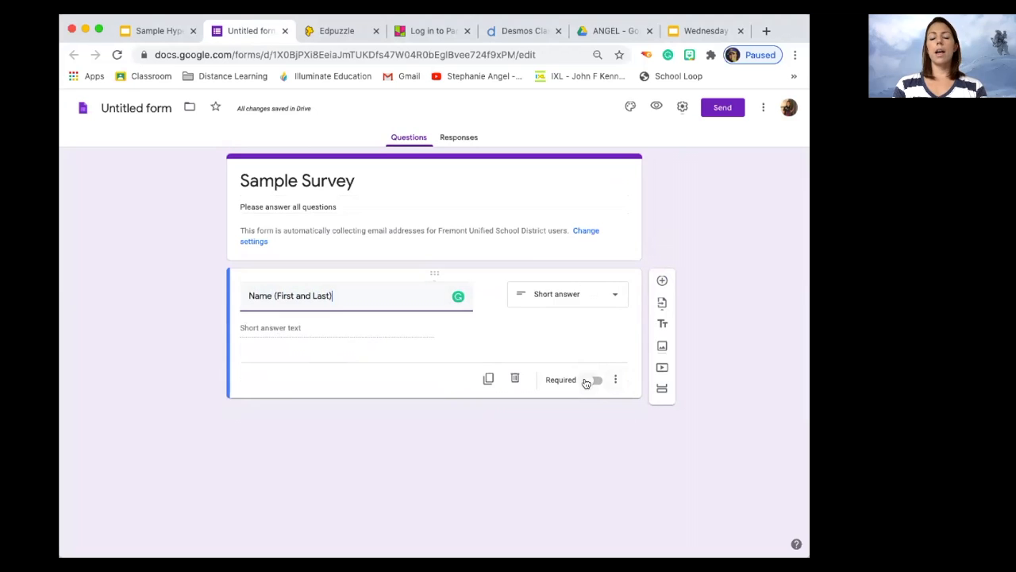
# Step: Make the name question required, keeping it as a short answer
pyautogui.click(576, 295)
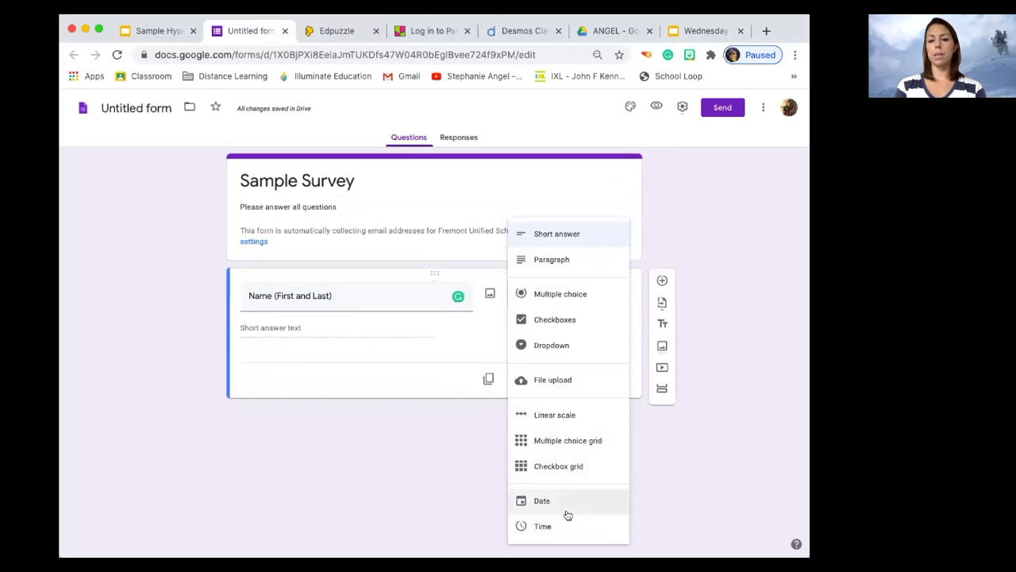
pyautogui.click(432, 346)
pyautogui.click(592, 379)
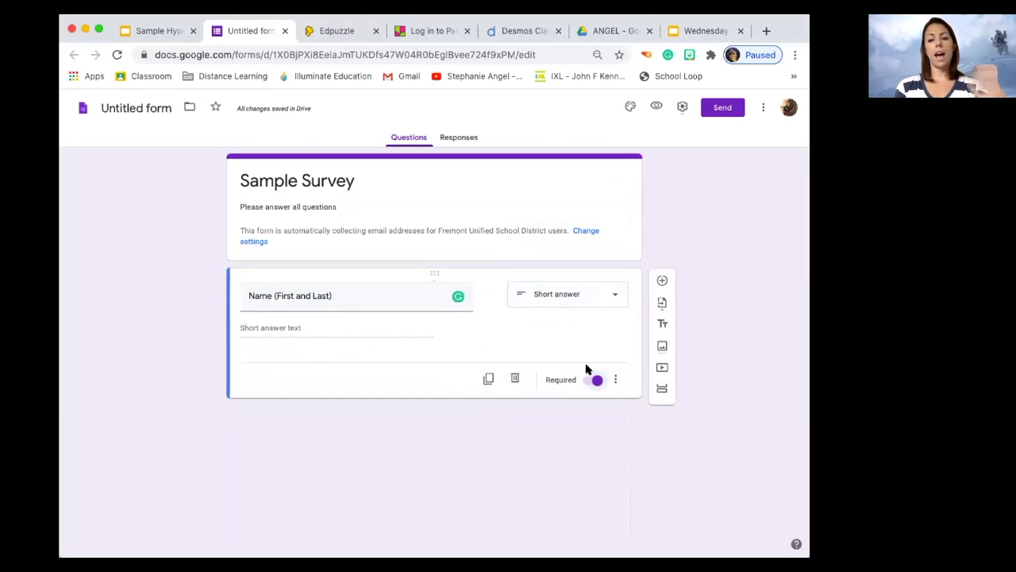
# Step: Add a checkboxes question reading "How are you feeling about starting school virtually? Select all that apply"
pyautogui.click(662, 281)
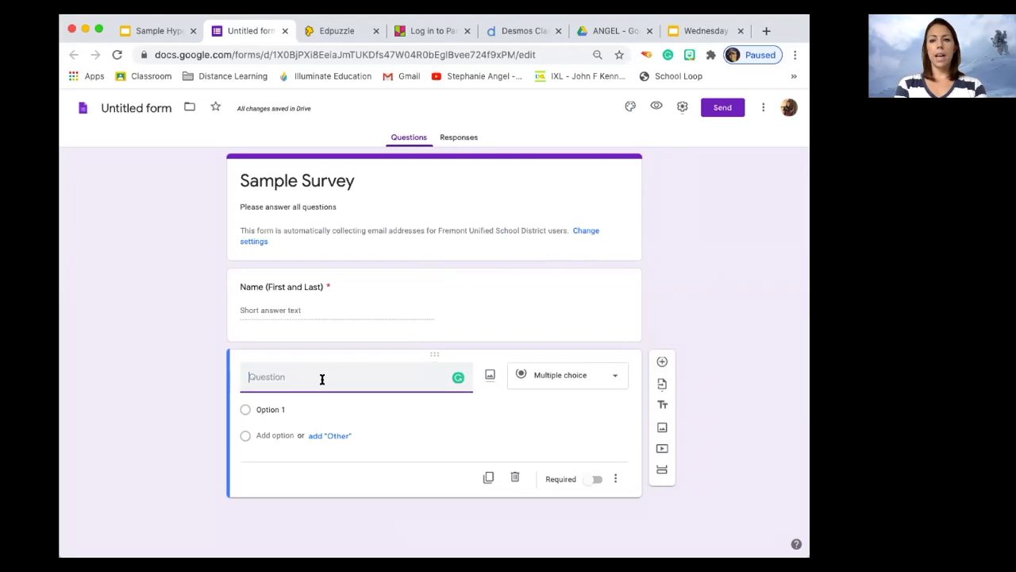
pyautogui.write('How are you feeling about sta')
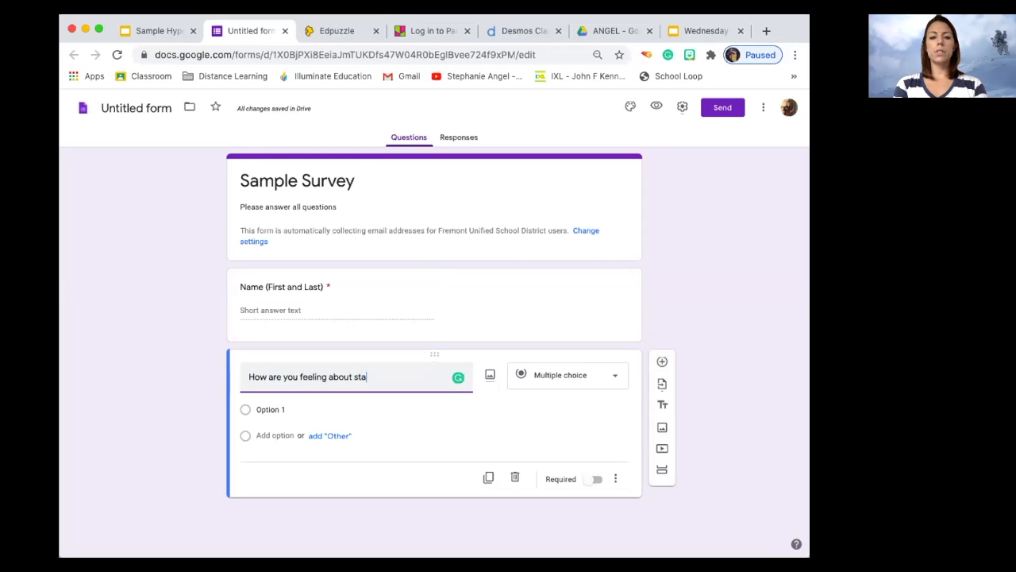
pyautogui.write('rting school')
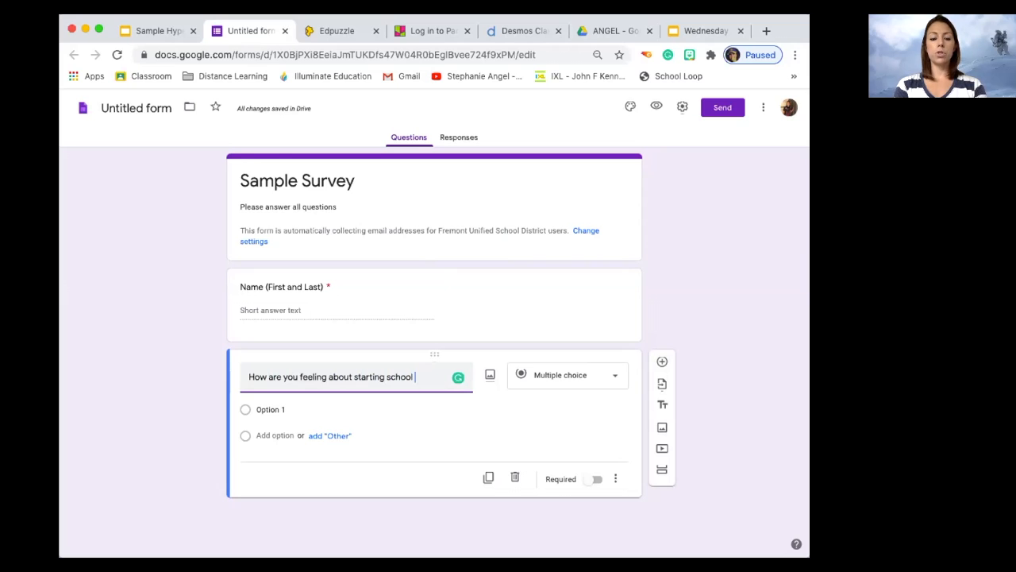
pyautogui.write(' virtually?')
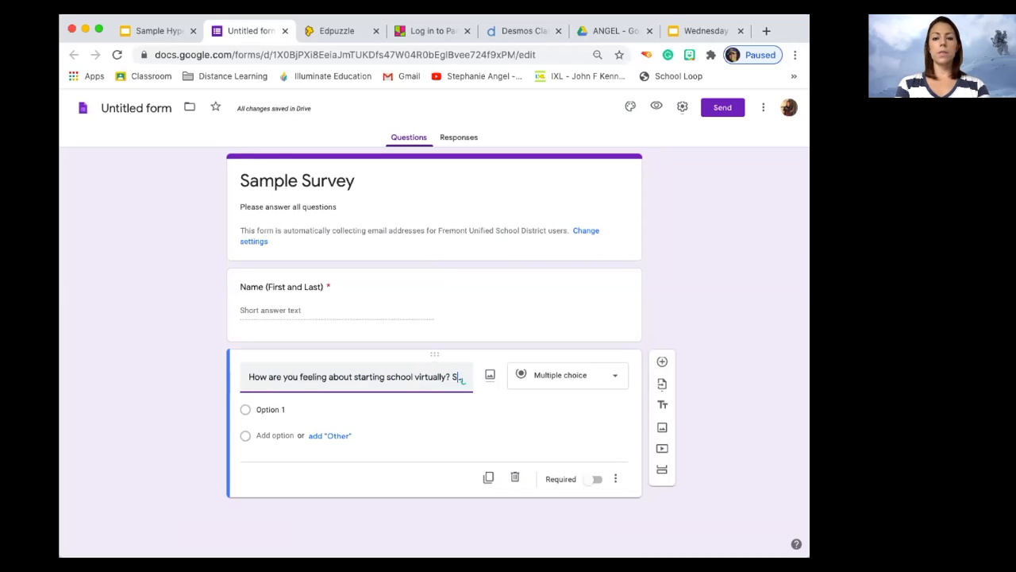
pyautogui.write(' Select all that apply')
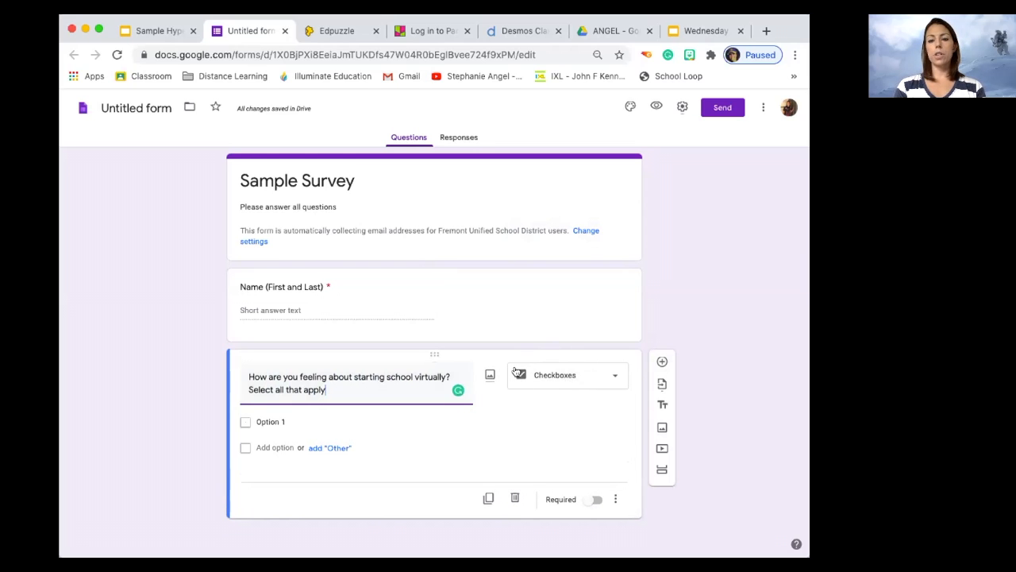
# Step: Enter "Excited", "Nervous" and "Sad" as the first three answer options of the feelings question
pyautogui.click(287, 421)
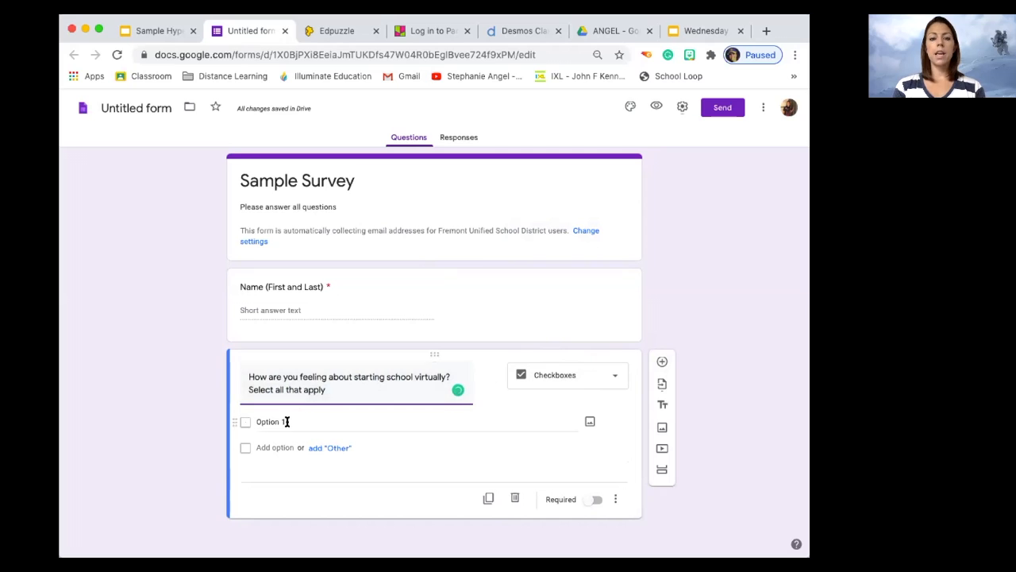
pyautogui.write('Excited')
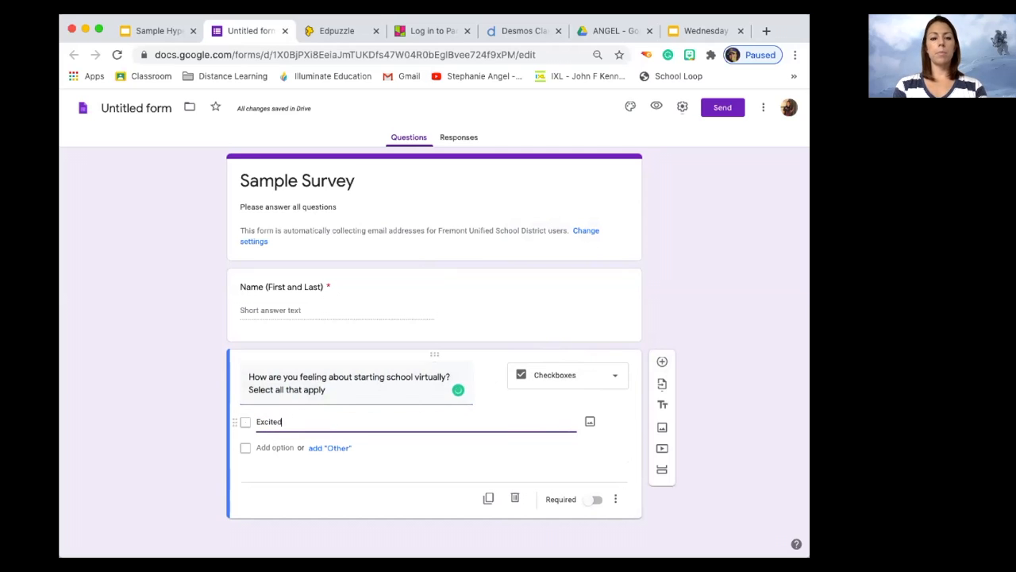
pyautogui.click(266, 447)
pyautogui.write('Ner')
pyautogui.click(266, 466)
pyautogui.click(263, 473)
pyautogui.write('S')
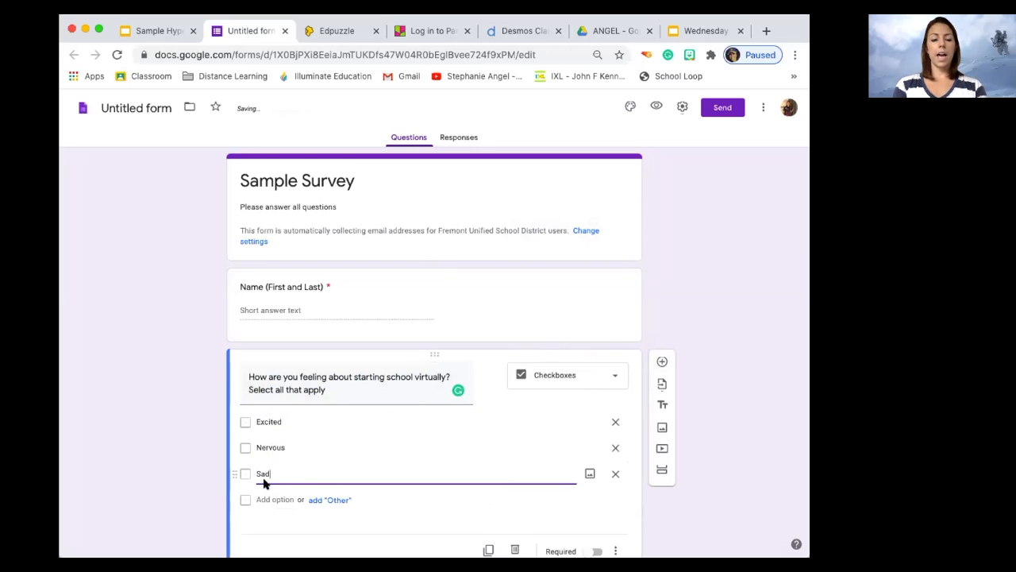
pyautogui.write('ad')
# Step: Add a default fourth option and an "Other" option to the feelings question, and make it required
pyautogui.click(263, 499)
pyautogui.click(329, 525)
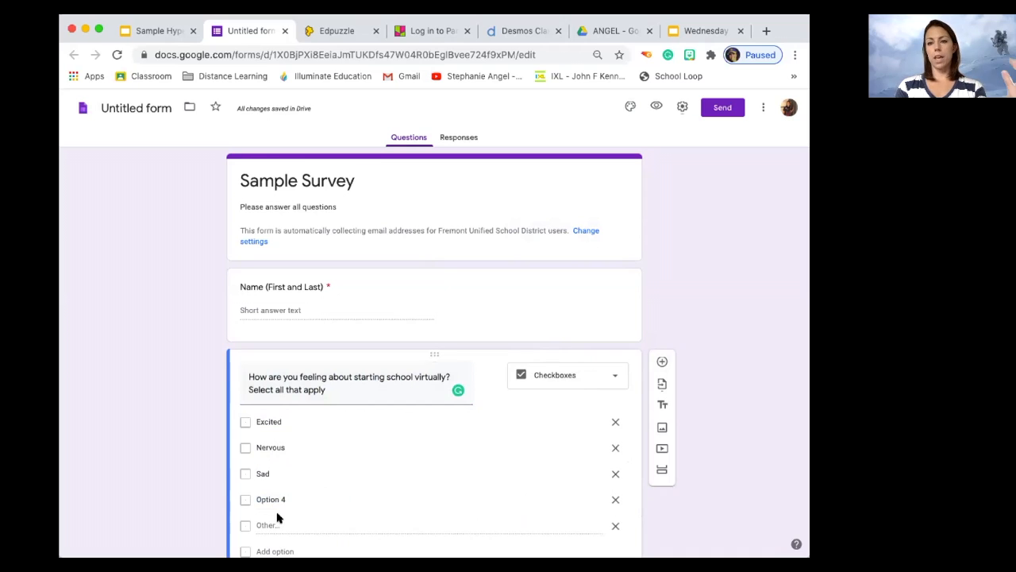
pyautogui.scroll(-3, 329, 474)
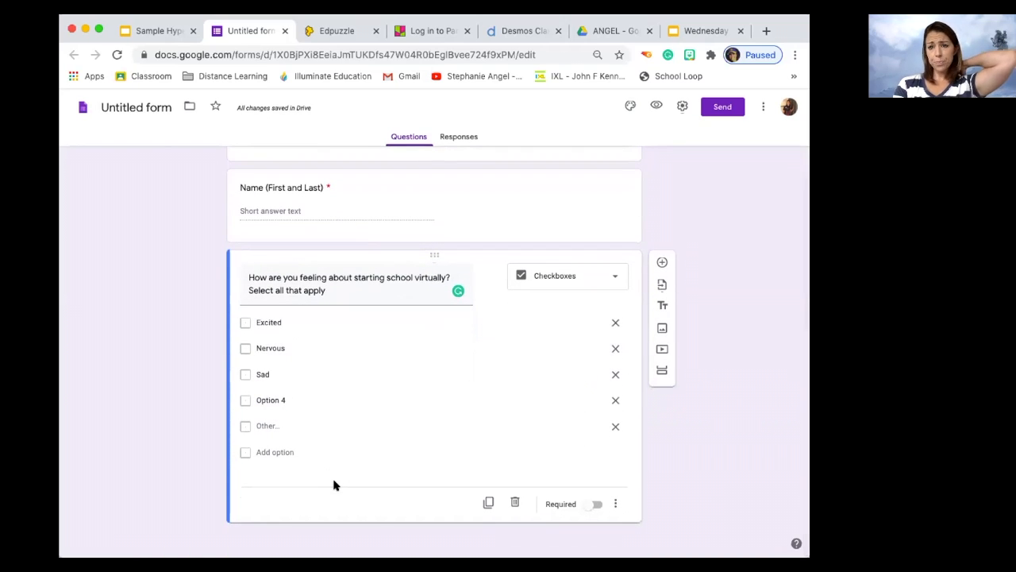
pyautogui.click(594, 504)
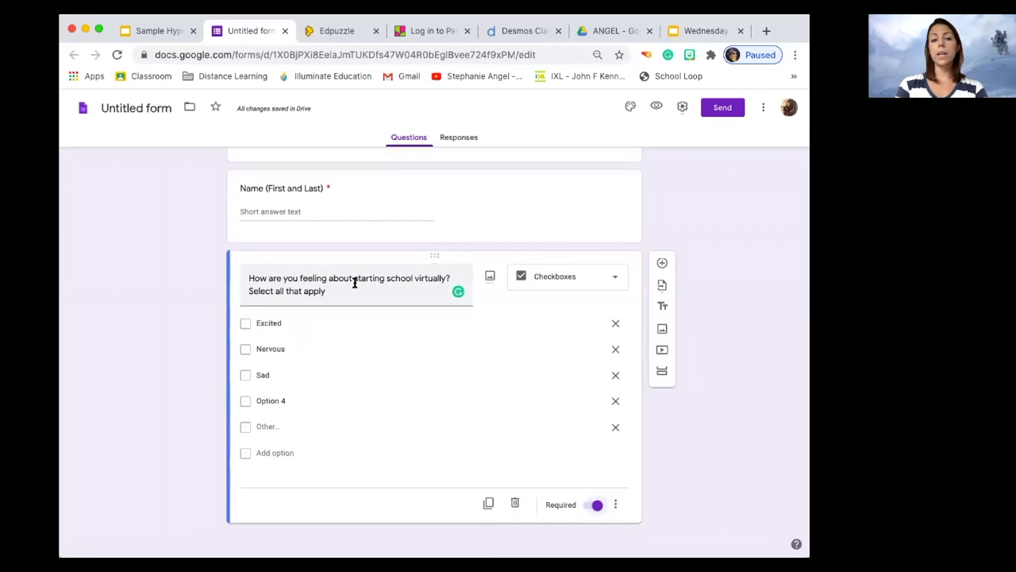
# Step: Duplicate the feelings question and retitle the copy "What technology do you have at home?"
pyautogui.click(487, 504)
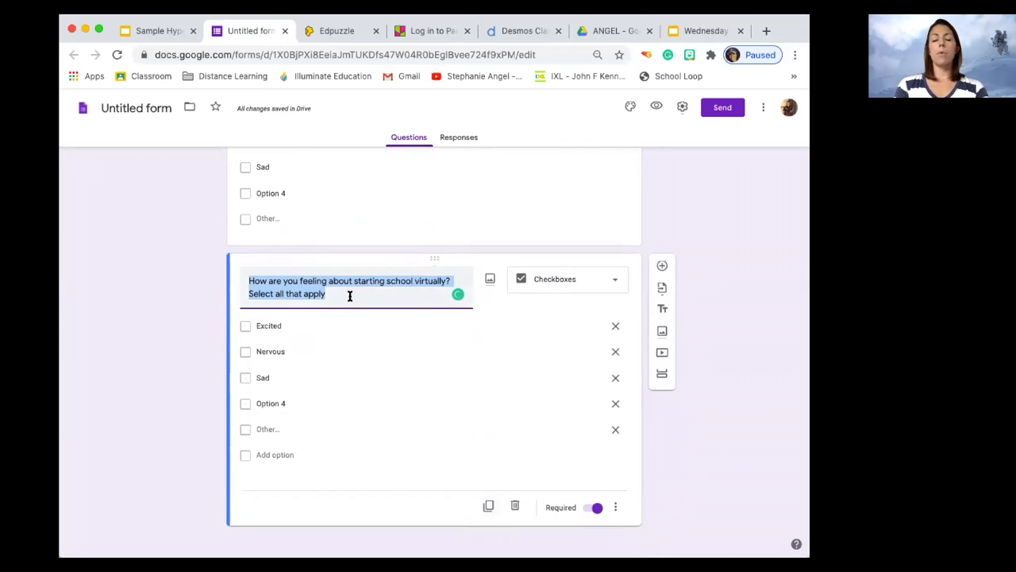
pyautogui.write('What tech')
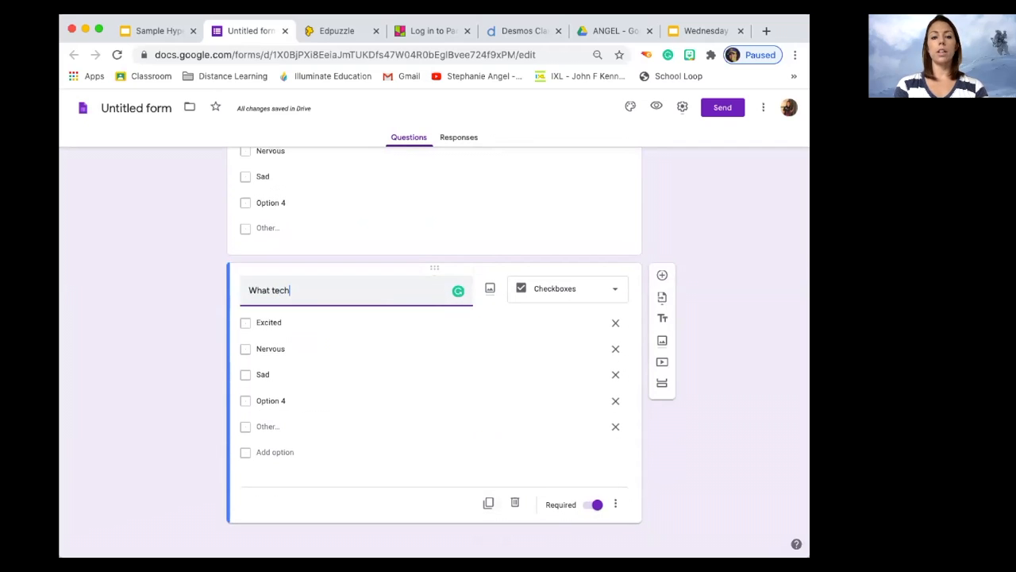
pyautogui.write('nolof')
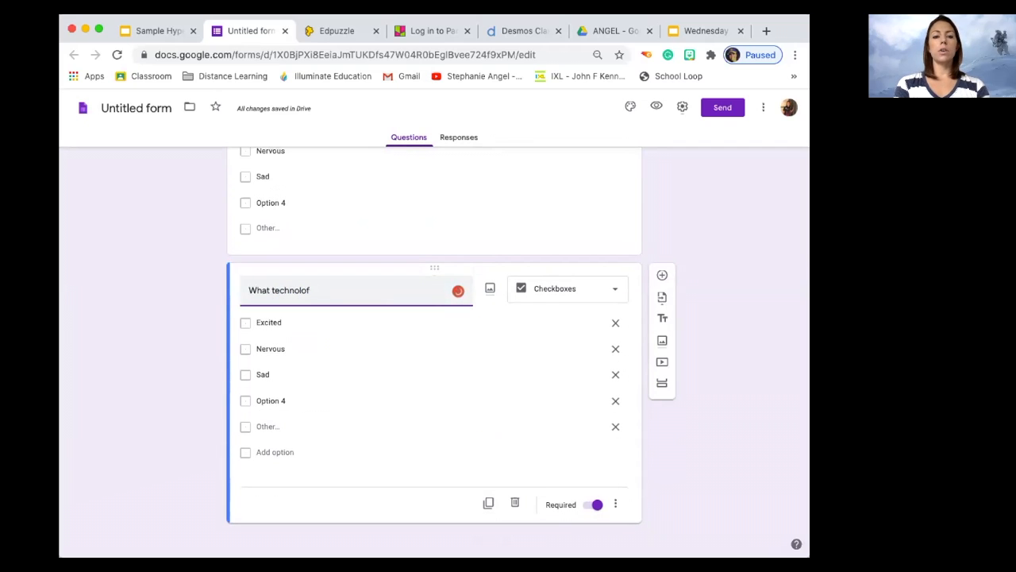
pyautogui.write('gy thave at home?')
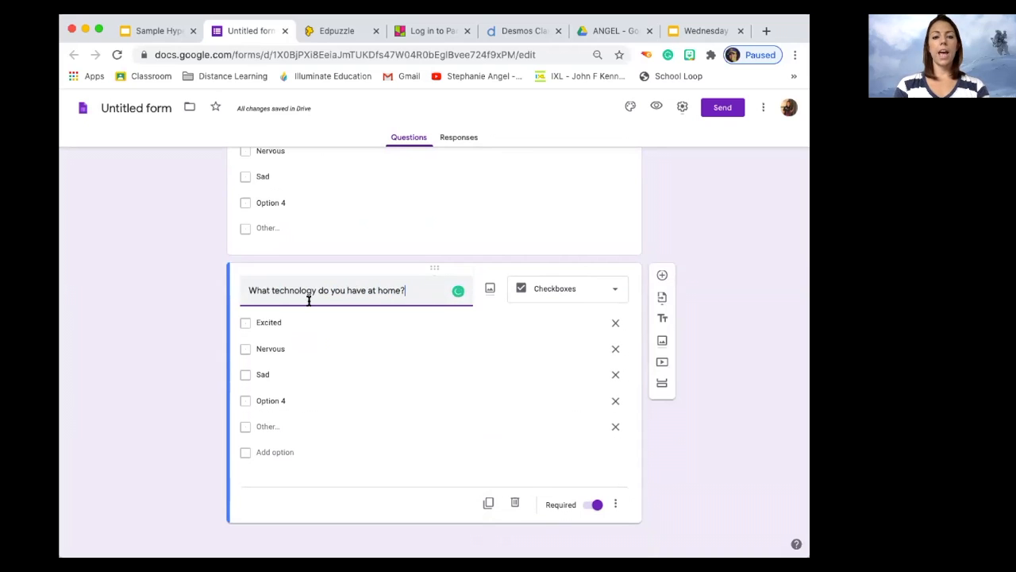
# Step: Replace the first two options of the technology question with "Chromebook" and "Laptop"
pyautogui.click(236, 320)
pyautogui.write('chromebook')
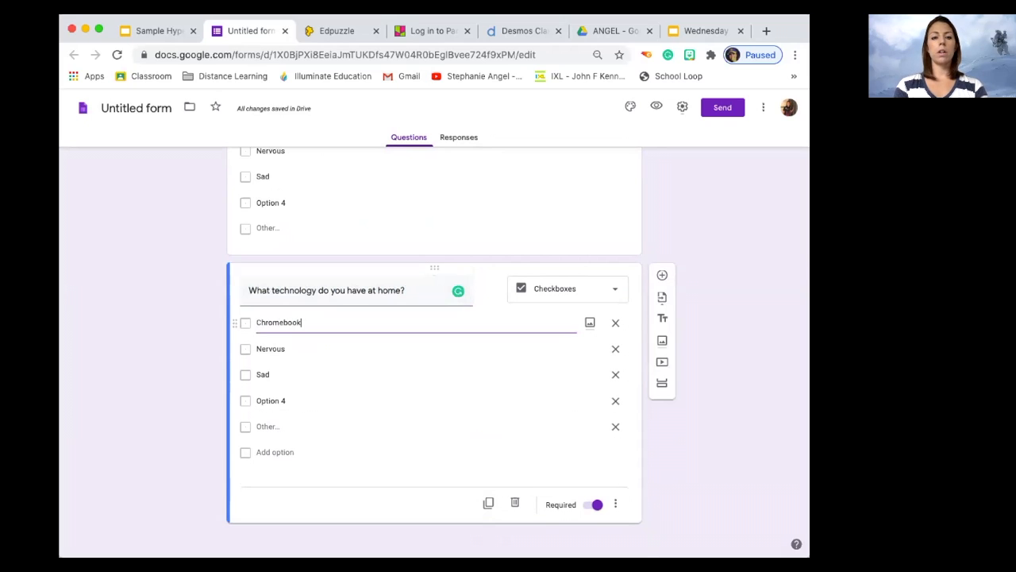
pyautogui.click(301, 349)
pyautogui.write('Laptop')
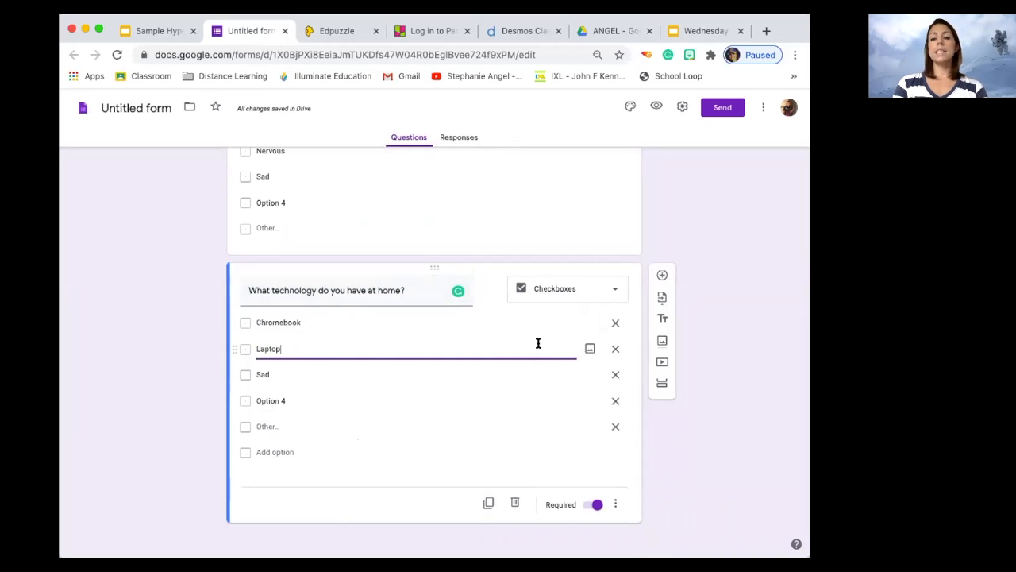
# Step: Move the technology question above the feelings question and delete it from the form
pyautogui.scroll(3, 444, 313)
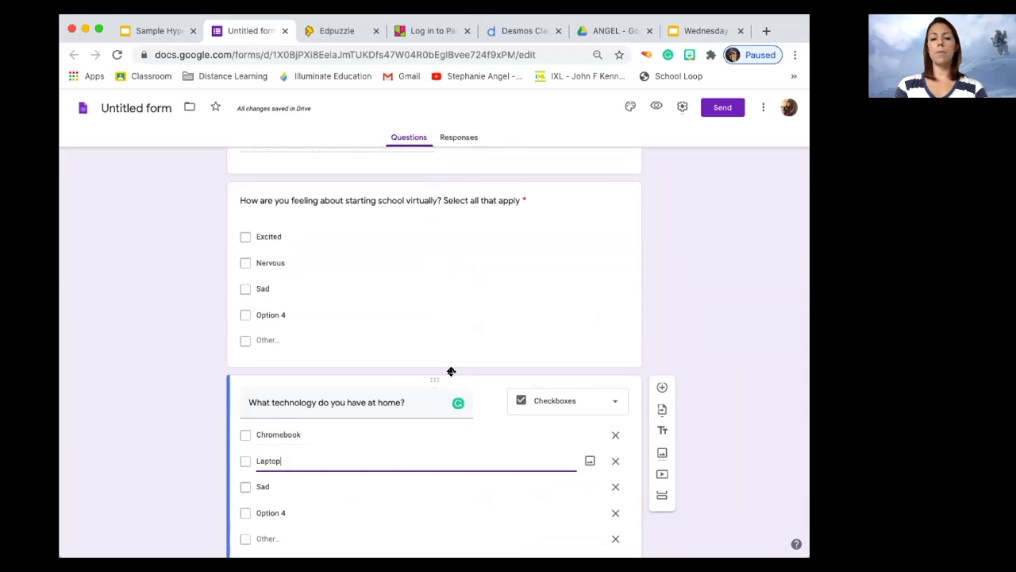
pyautogui.moveTo(436, 381); pyautogui.dragTo(429, 238)
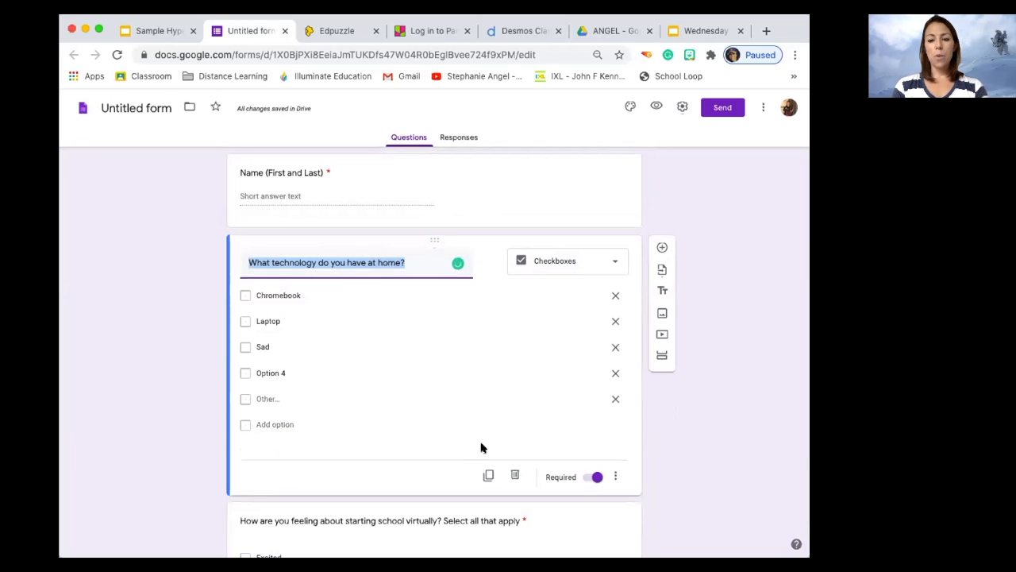
pyautogui.click(514, 475)
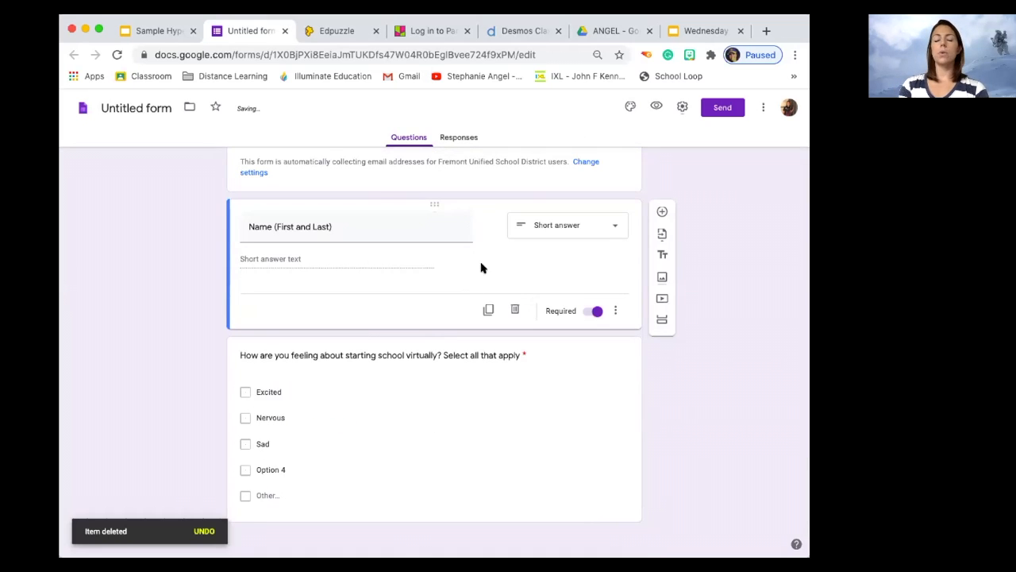
# Step: Get the form's shareable link from the sending options and copy it
pyautogui.scroll(2, 458, 328)
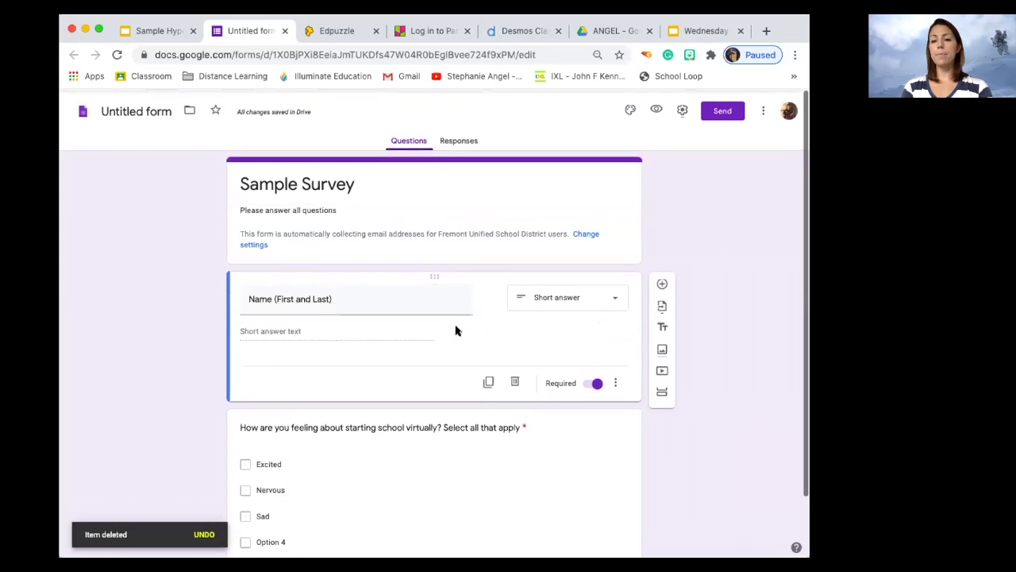
pyautogui.click(717, 111)
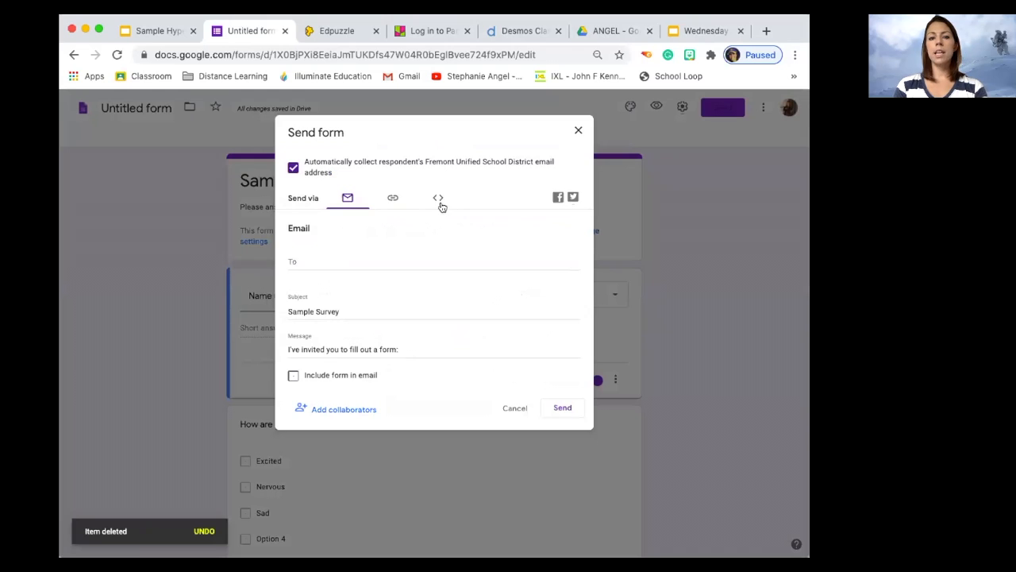
pyautogui.click(393, 200)
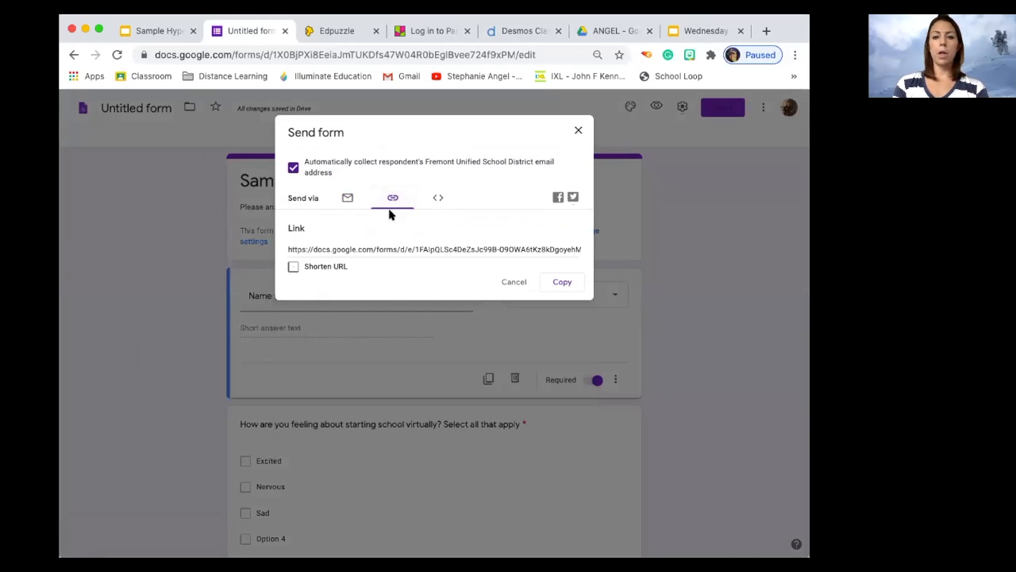
pyautogui.click(561, 282)
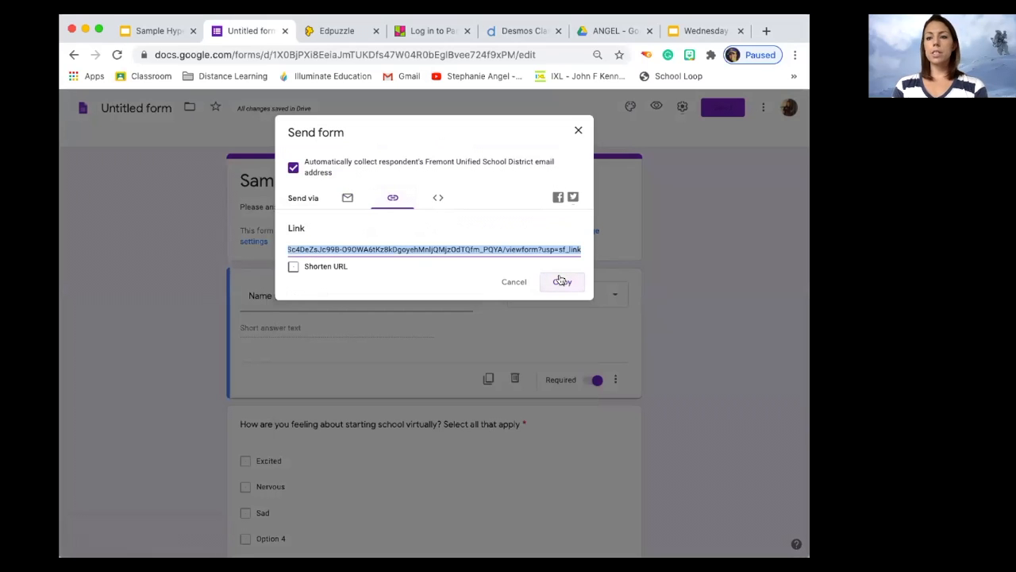
# Step: Switch to the Sample Hyperlinked Lesson slides and link the word HERE on the survey slide to the copied form link
pyautogui.click(151, 33)
pyautogui.moveTo(512, 264); pyautogui.dragTo(473, 264)
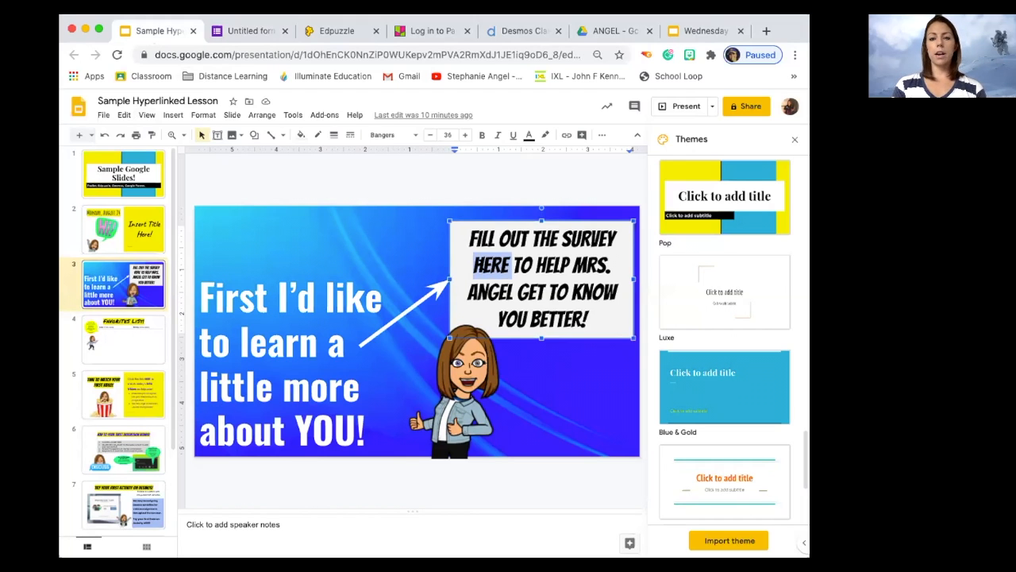
pyautogui.rightClick(483, 270)
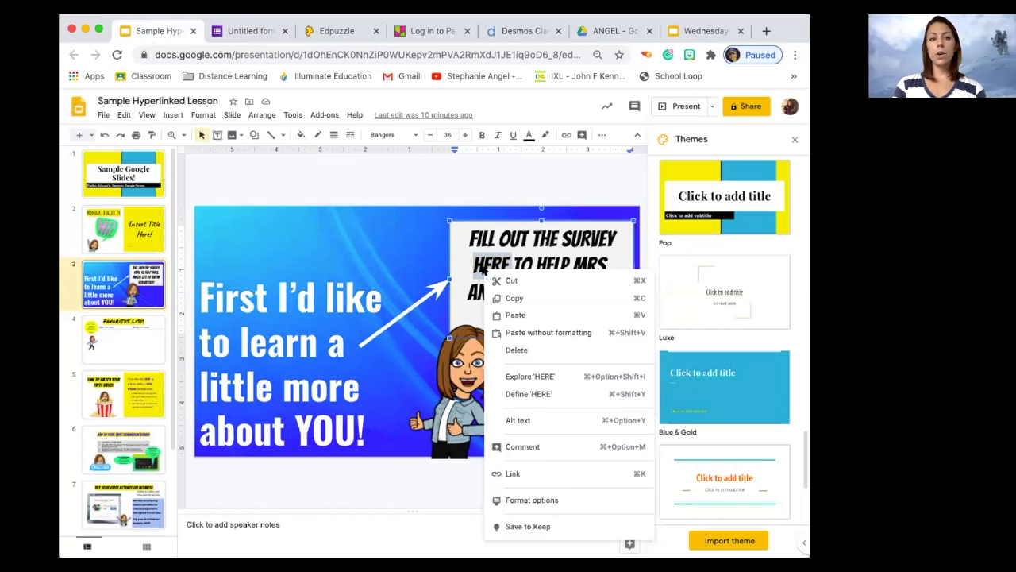
pyautogui.click(516, 474)
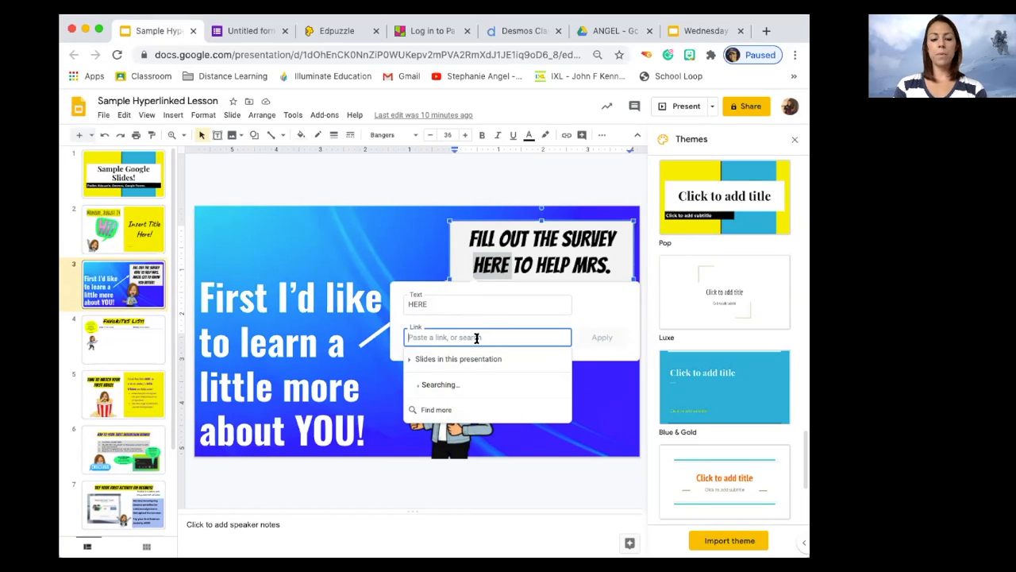
pyautogui.press('super+v')
pyautogui.click(602, 340)
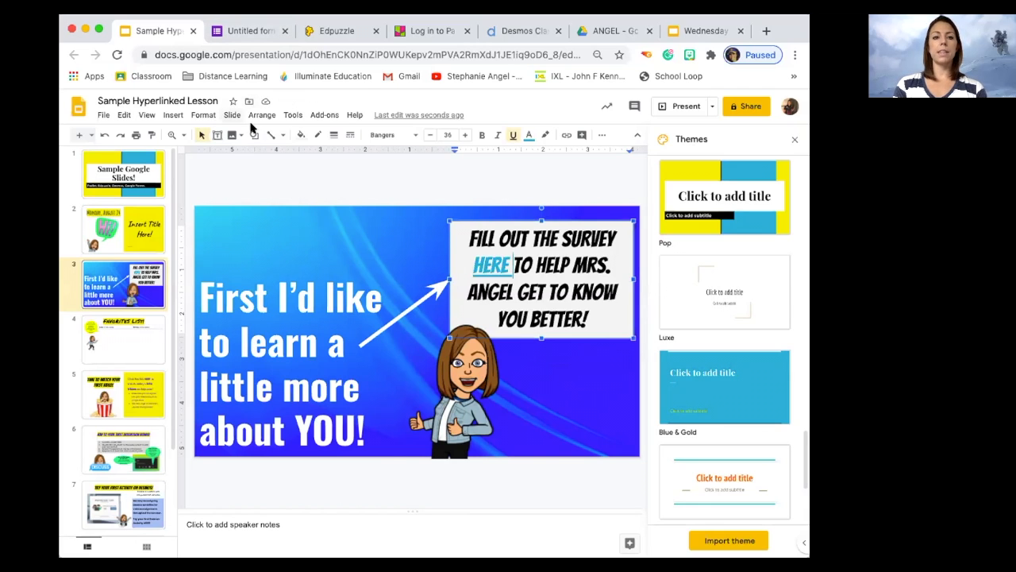
# Step: Present the survey slide and open its HERE link to test it
pyautogui.click(147, 116)
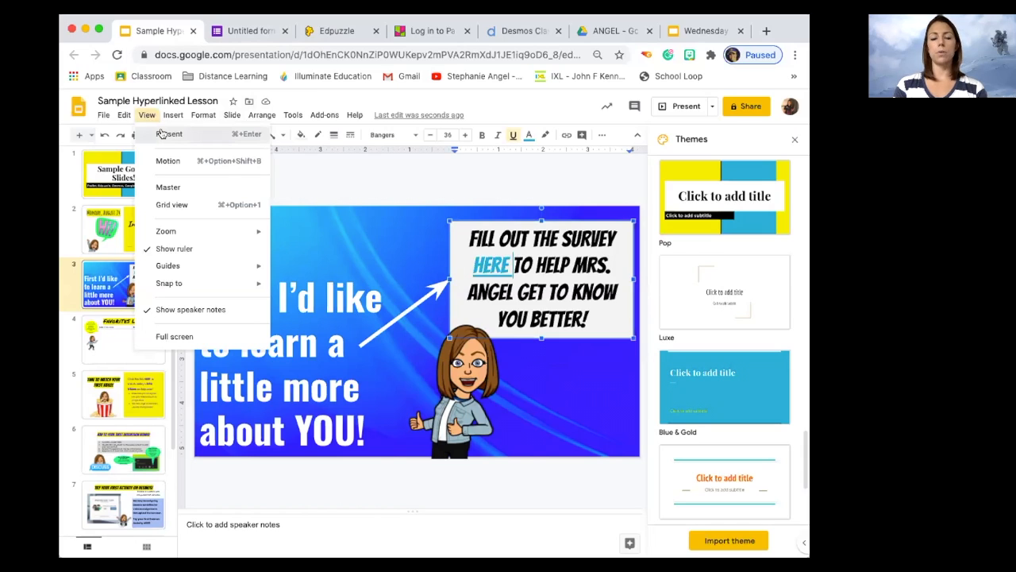
pyautogui.click(162, 134)
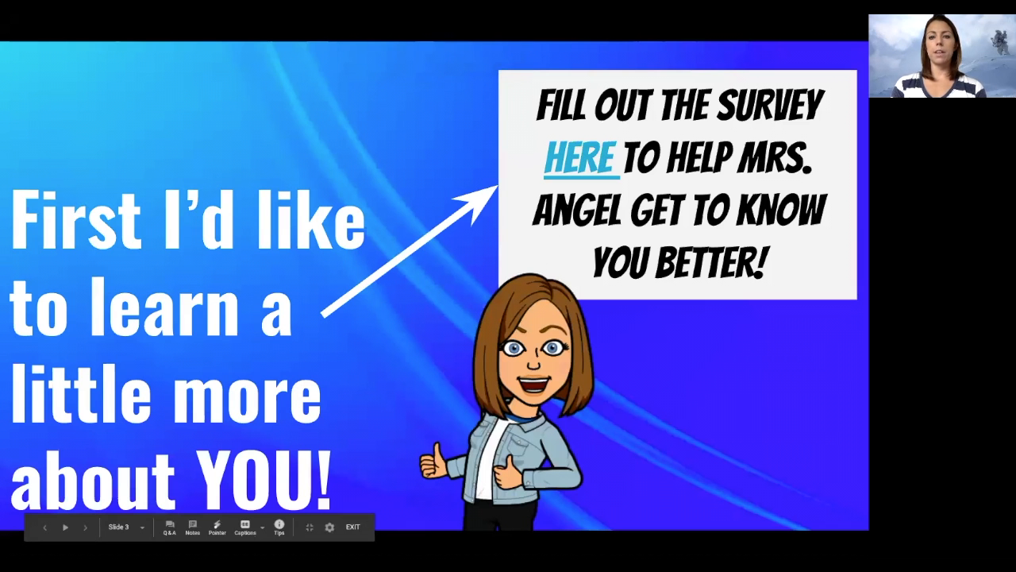
pyautogui.click(579, 165)
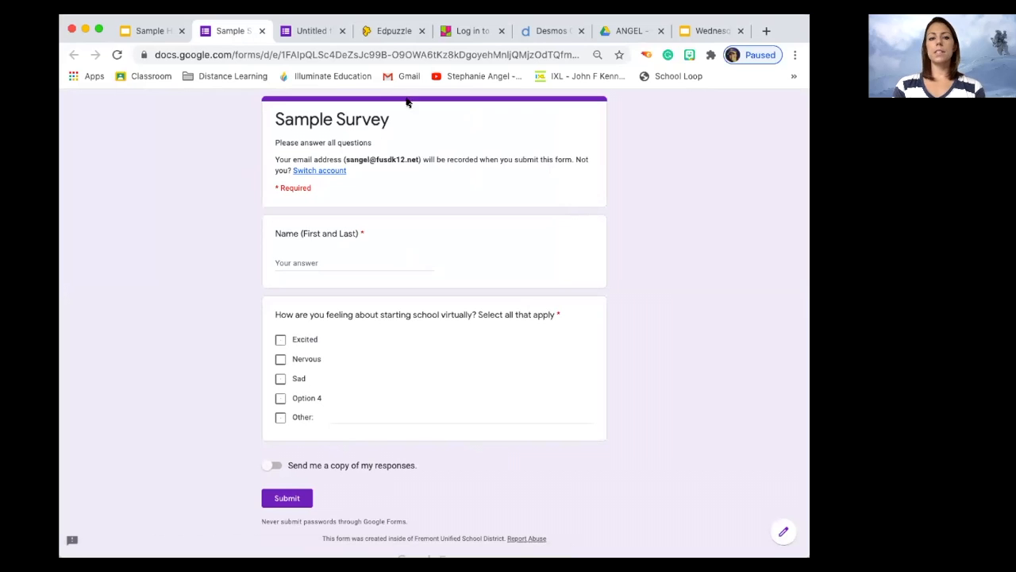
# Step: Enter the respondent's name in the survey, choose Excited as the feeling and submit the response
pyautogui.click(332, 263)
pyautogui.write('MR')
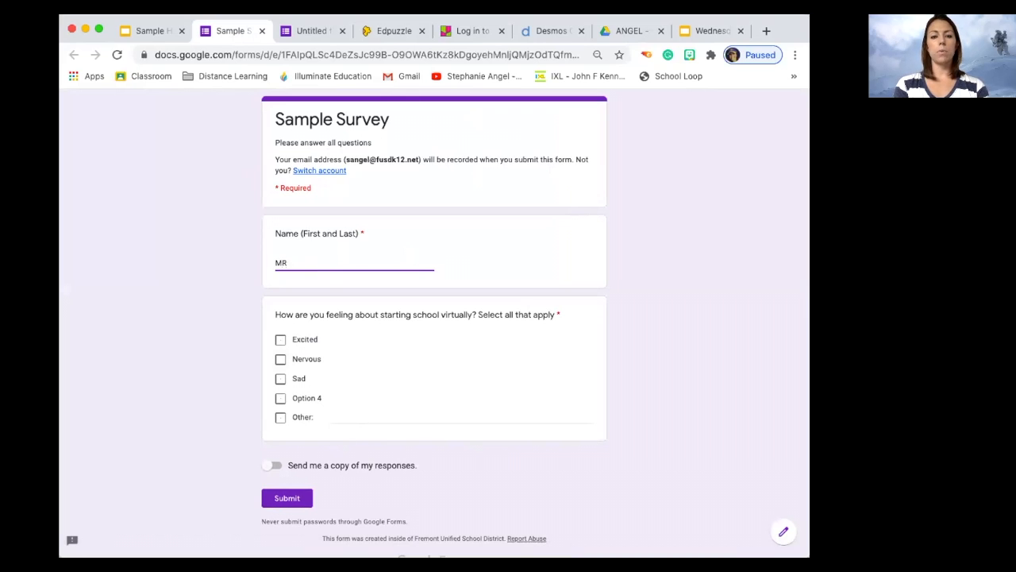
pyautogui.click(280, 340)
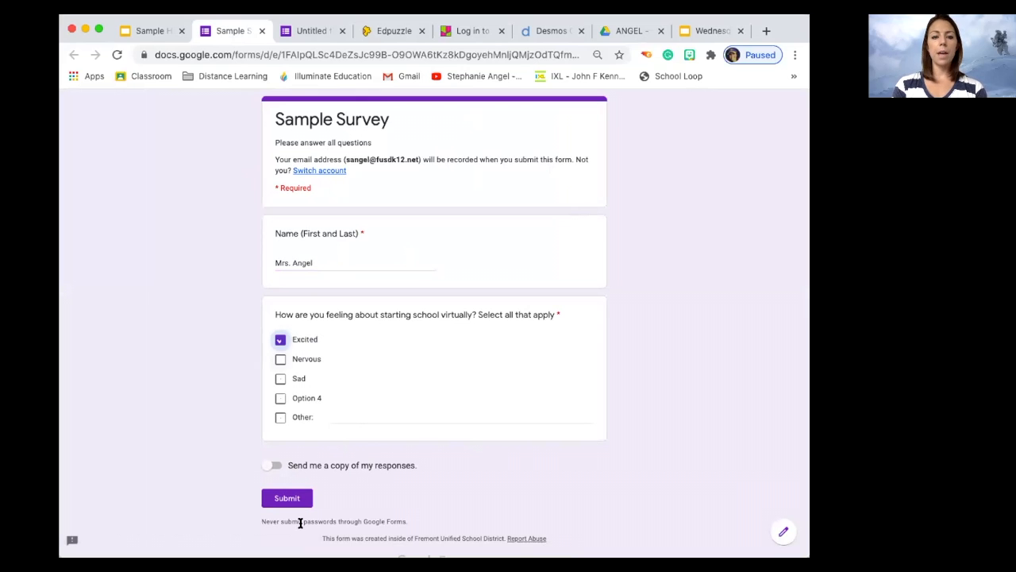
pyautogui.click(289, 502)
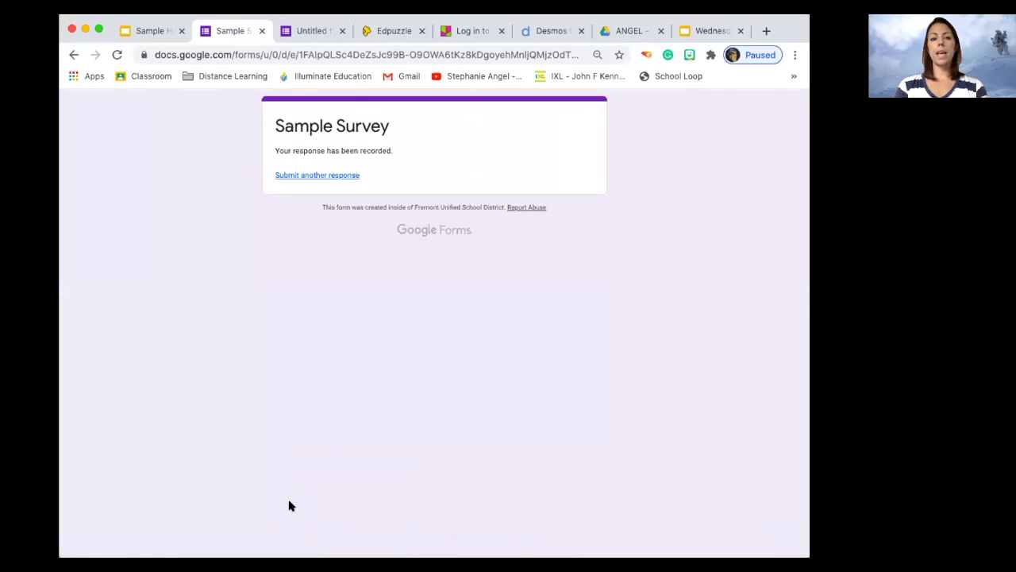
# Step: Close the submitted survey, dismiss the Send form dialog and review the form's response summary down to the feelings chart
pyautogui.click(260, 31)
pyautogui.click(233, 31)
pyautogui.click(577, 130)
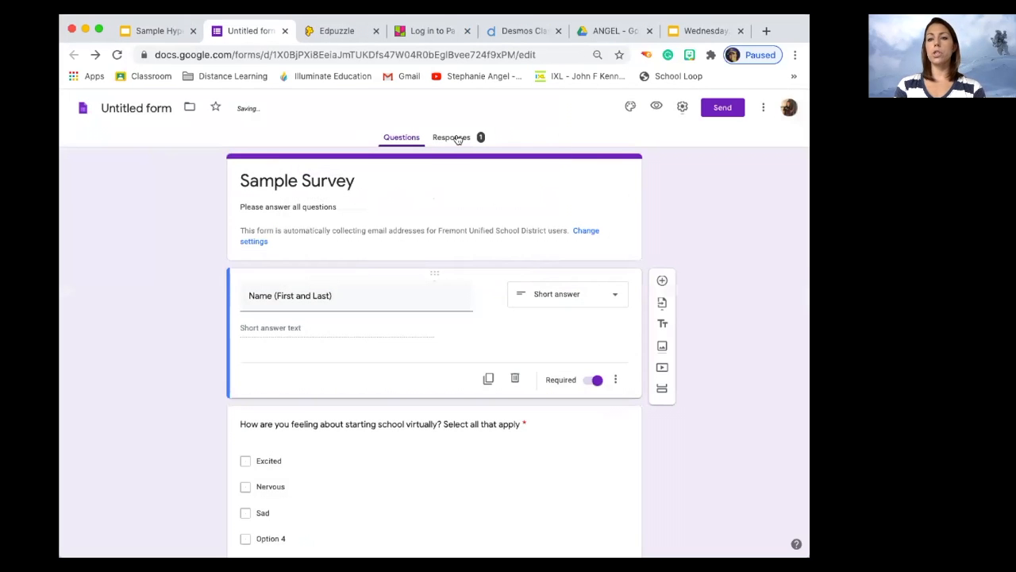
pyautogui.click(457, 139)
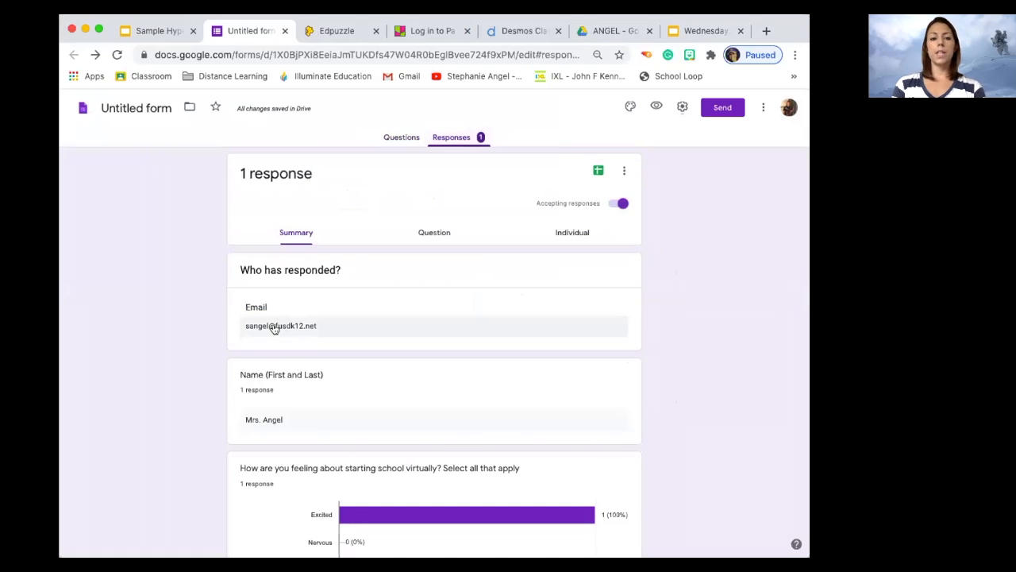
pyautogui.scroll(-3, 274, 328)
pyautogui.moveTo(580, 388)
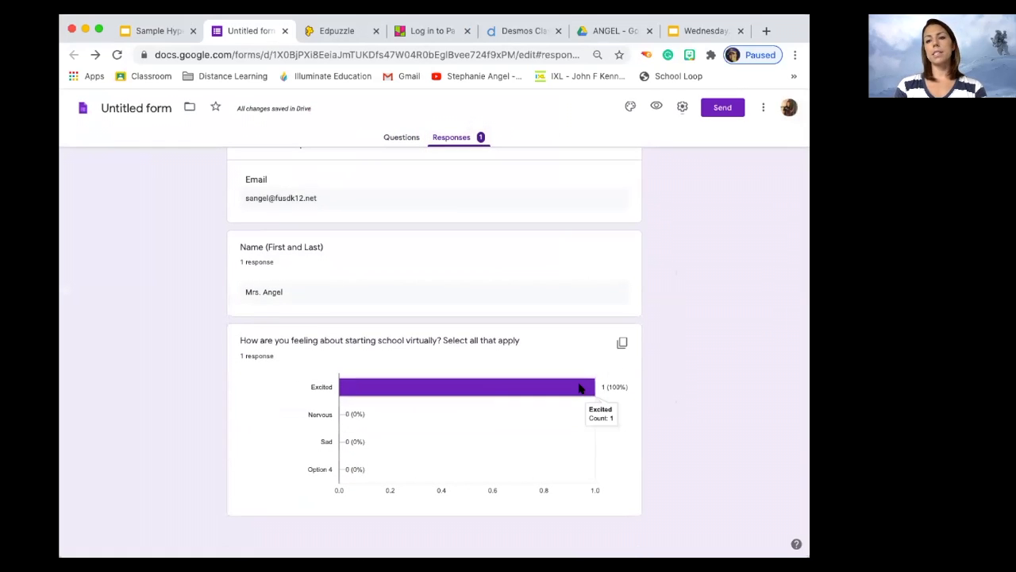
# Step: Return to the lesson slides, insert a 2 x 5 table on the Favorites List slide and align it under the name and birthday table
pyautogui.click(139, 34)
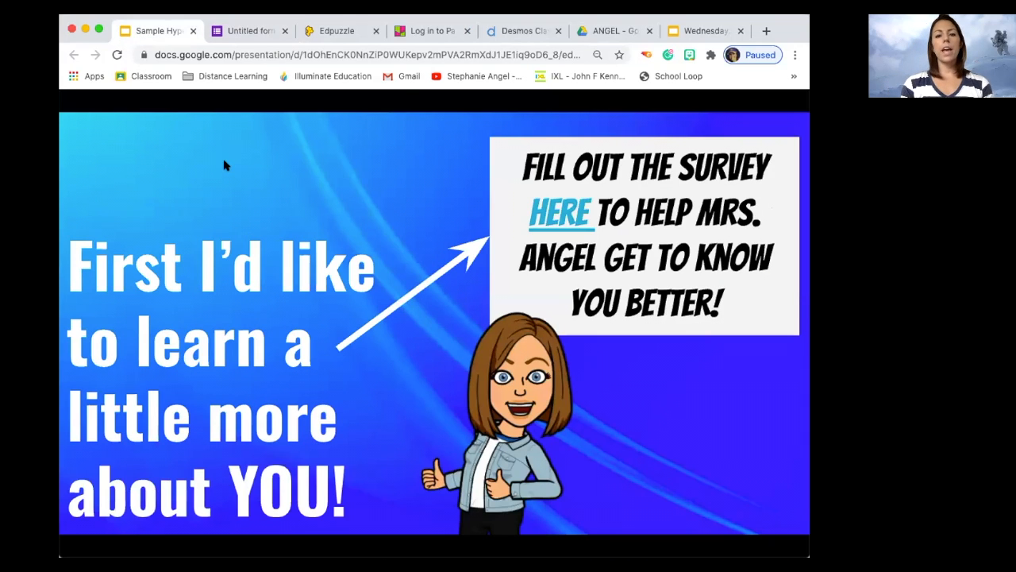
pyautogui.click(283, 164)
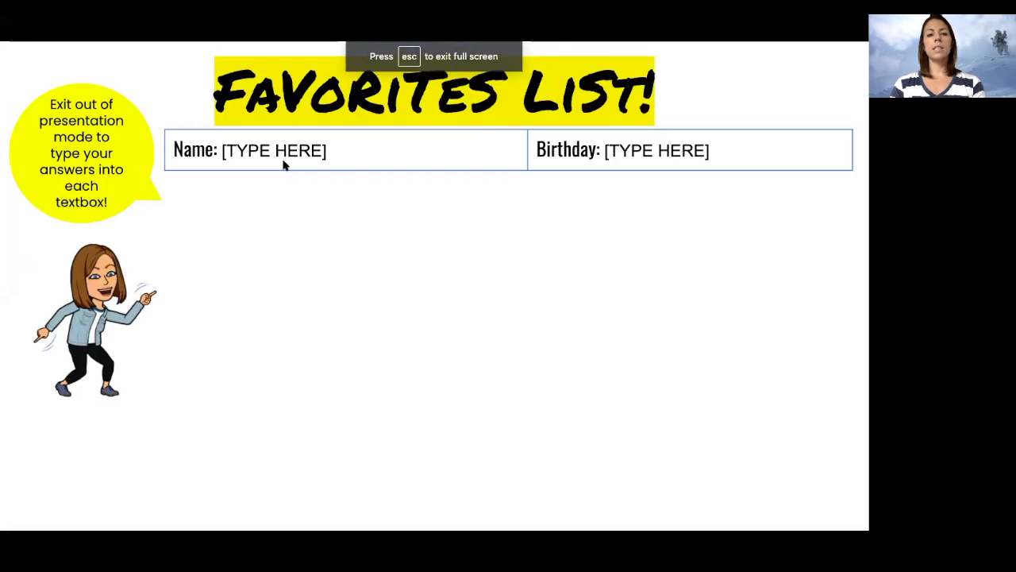
pyautogui.press('Escape')
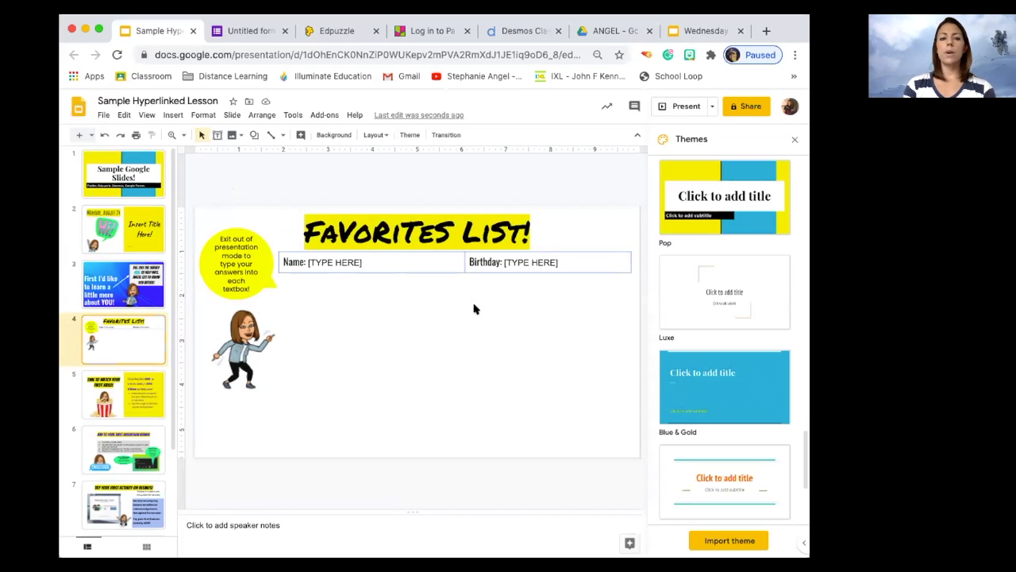
pyautogui.click(167, 115)
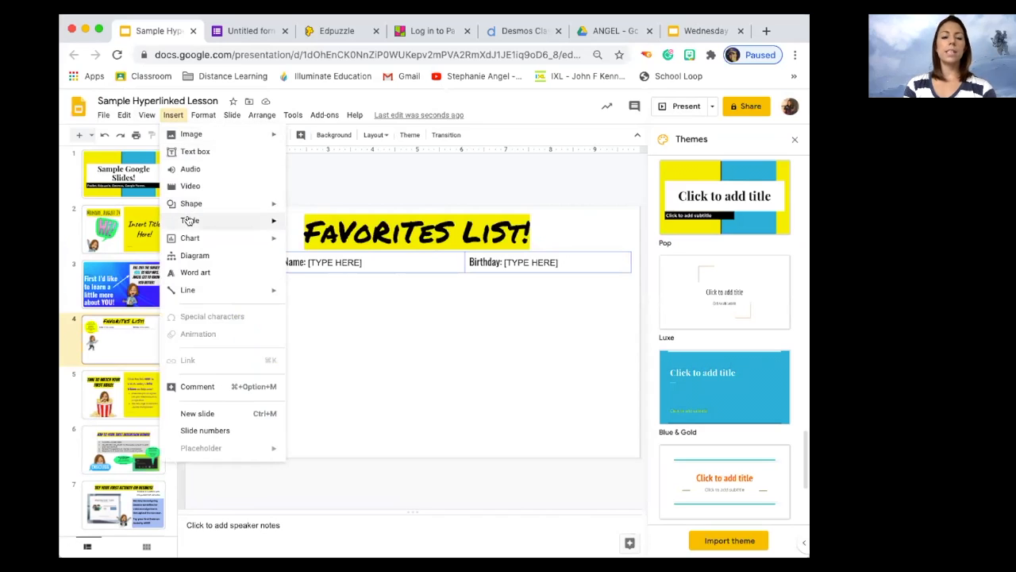
pyautogui.moveTo(266, 220)
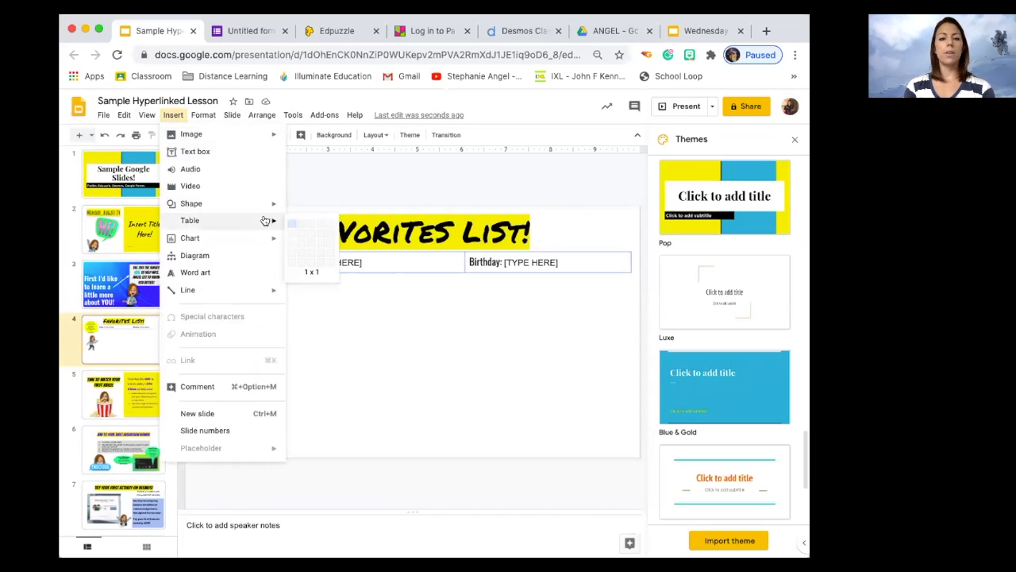
pyautogui.click(300, 261)
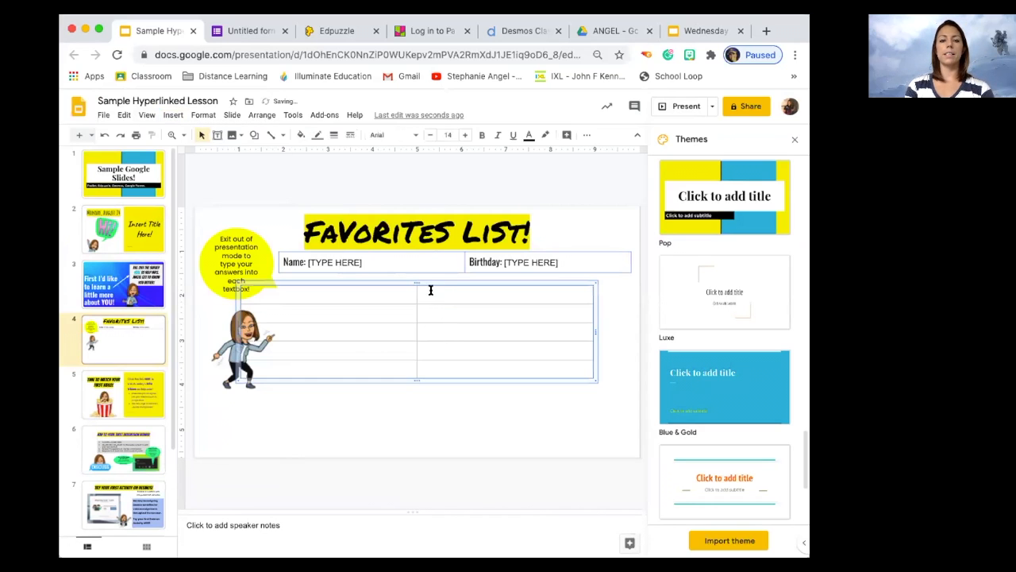
pyautogui.moveTo(431, 281); pyautogui.dragTo(468, 282)
# Step: Label the first three rows of the new table "Favorite Food", "Favorite Color" and "Favorite Animal"
pyautogui.click(389, 297)
pyautogui.write('Favorite Food')
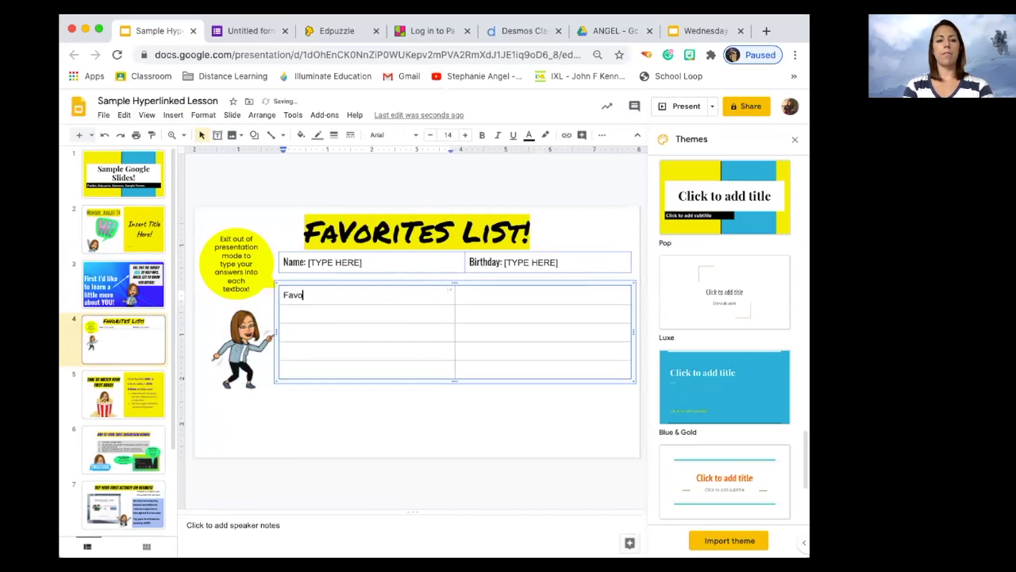
pyautogui.press('Down')
pyautogui.write('Favorite co')
pyautogui.press('BackSpace')
pyautogui.press('BackSpace')
pyautogui.write('Color')
pyautogui.press('Down')
pyautogui.write('Favorite Animal')
pyautogui.press('Down')
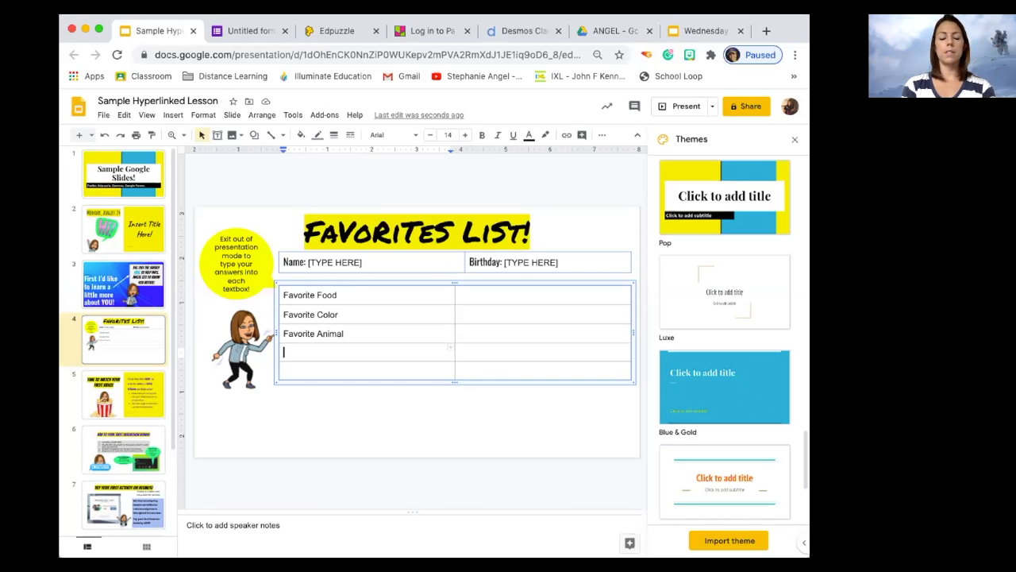
# Step: Label the last two table rows "Favorite Sport" and "Favorite Season"
pyautogui.write('Favorite Sport')
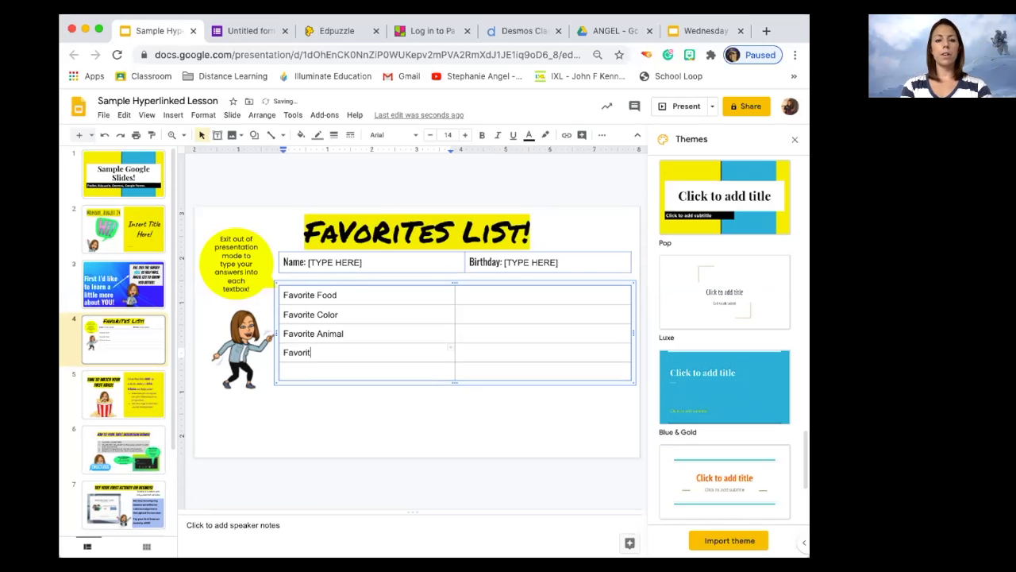
pyautogui.press('Return')
pyautogui.press('BackSpace')
pyautogui.press('Down')
pyautogui.write('Favorite SEaso')
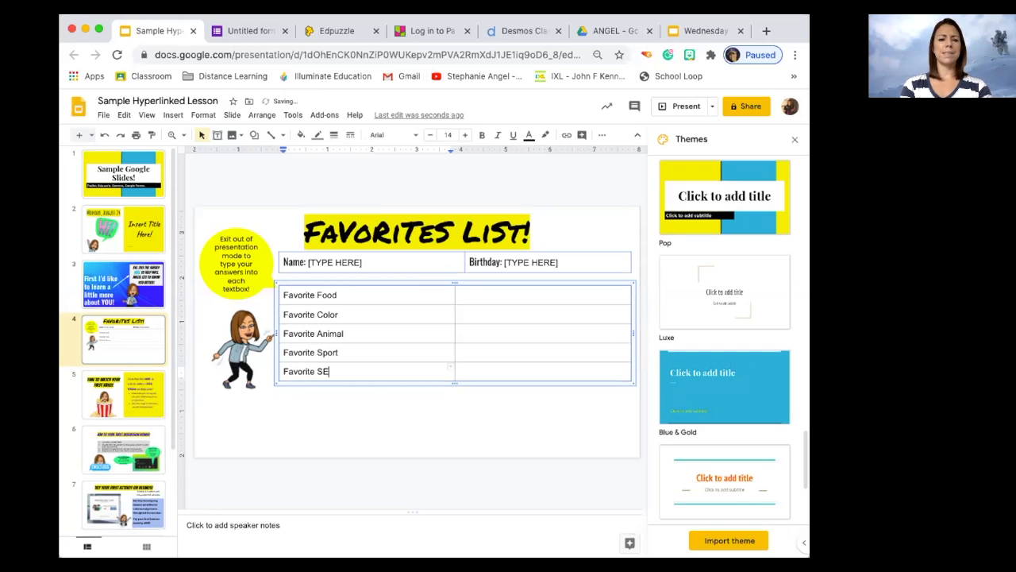
pyautogui.press('BackSpace')
pyautogui.press('BackSpace')
pyautogui.press('BackSpace')
pyautogui.press('BackSpace')
pyautogui.write('eason')
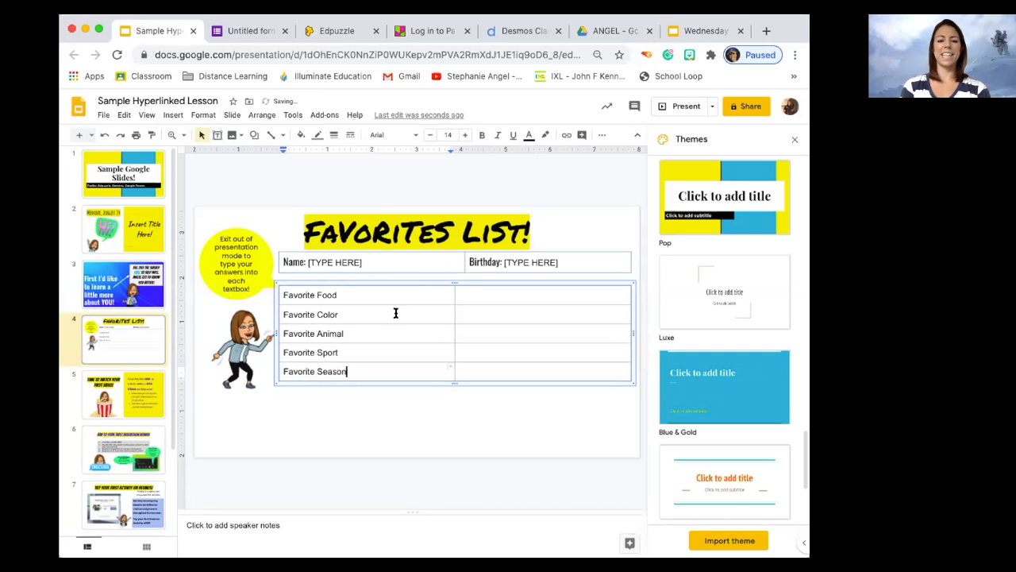
# Step: Narrow the label column of the favorites table so the answer column gets wider
pyautogui.click(460, 317)
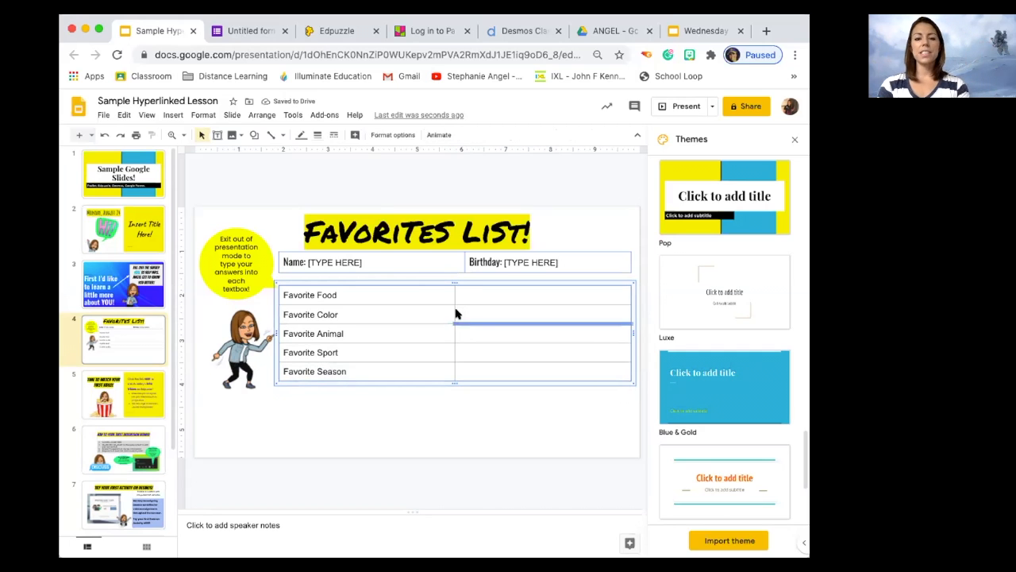
pyautogui.moveTo(453, 312); pyautogui.dragTo(374, 313)
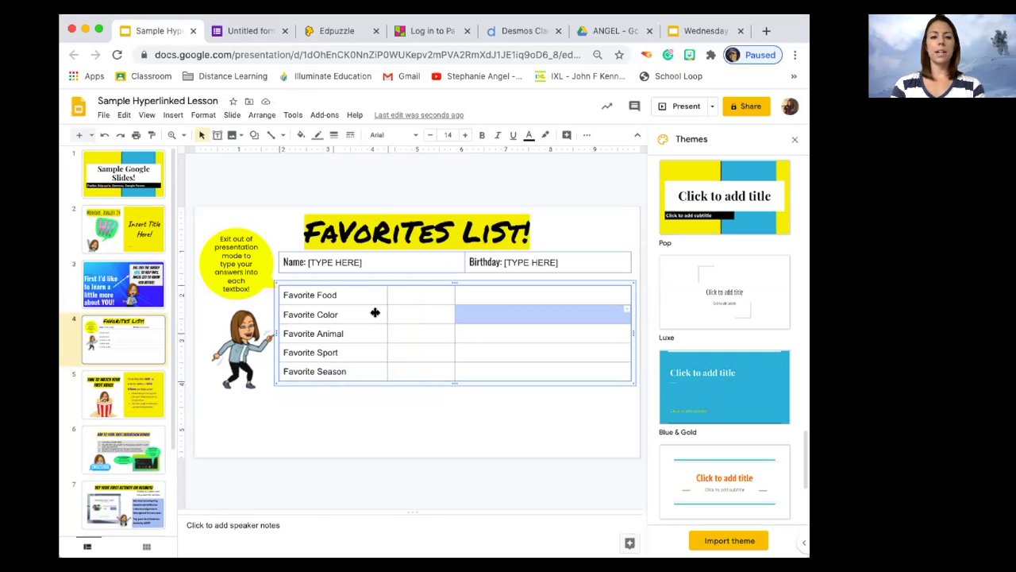
pyautogui.click(417, 314)
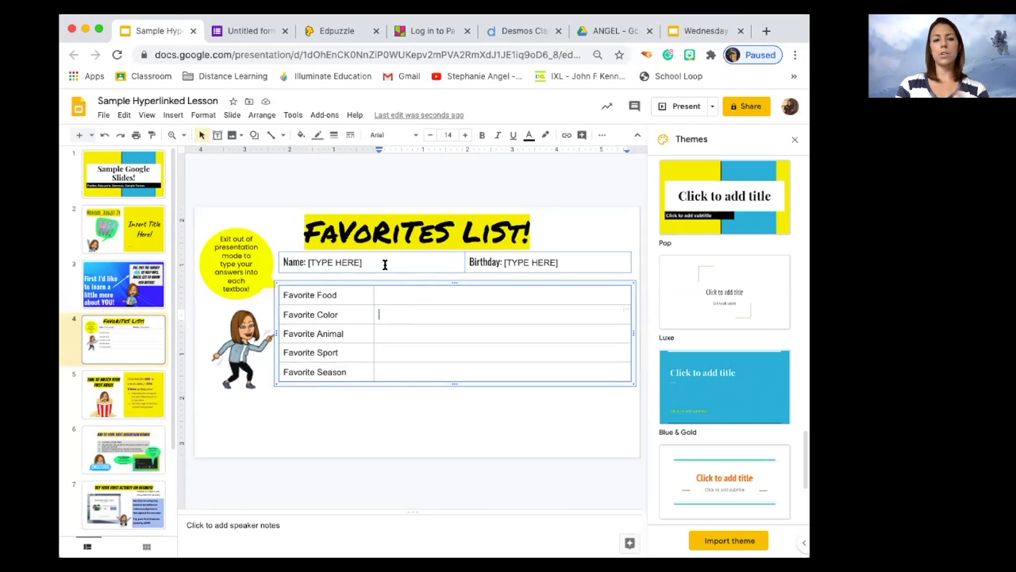
# Step: Copy the [TYPE HERE] placeholder from the Name cell into all five answer cells of the favorites table
pyautogui.moveTo(364, 262); pyautogui.dragTo(307, 263)
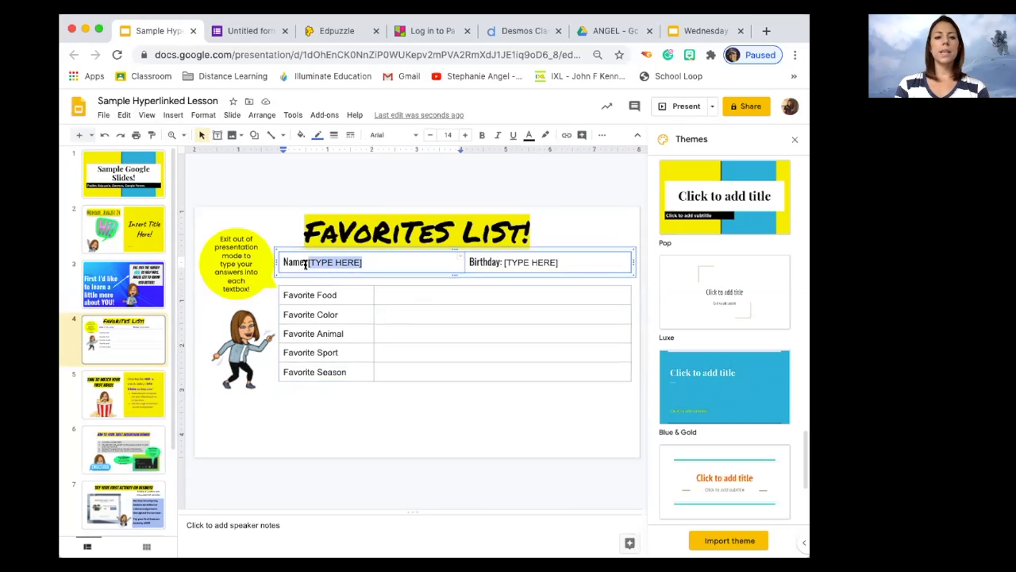
pyautogui.hotkey('ctrl', 'c')
pyautogui.click(583, 293)
pyautogui.hotkey('ctrl', 'v')
pyautogui.press('Down')
pyautogui.hotkey('ctrl', 'v')
pyautogui.press('Down')
pyautogui.hotkey('ctrl', 'v')
pyautogui.press('Down')
pyautogui.hotkey('ctrl', 'v')
pyautogui.press('Down')
pyautogui.hotkey('ctrl', 'v')
# Step: Preview the Favorites List slide in presentation mode, look ahead to the video slide, return and exit the presentation
pyautogui.click(147, 115)
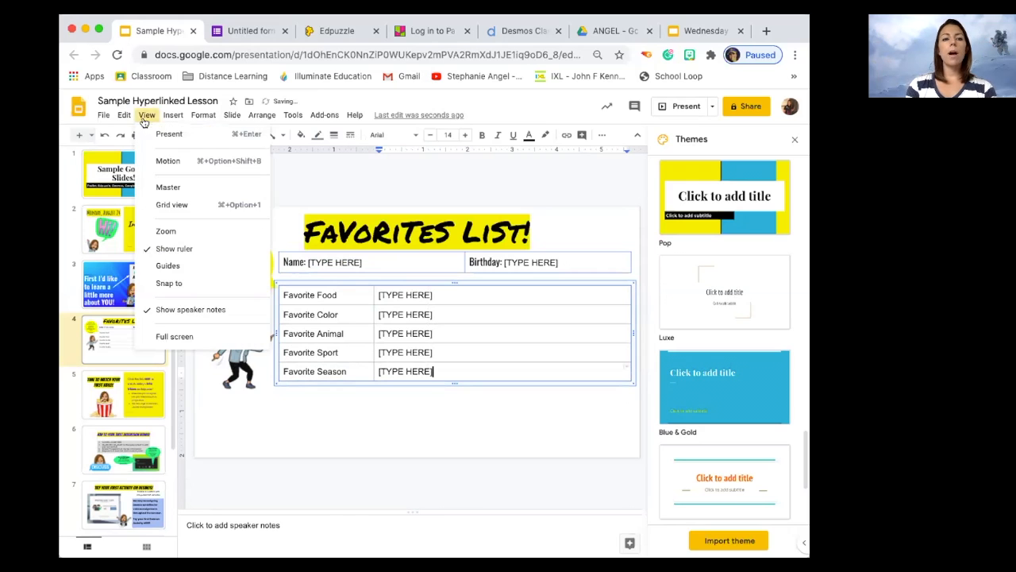
pyautogui.click(163, 135)
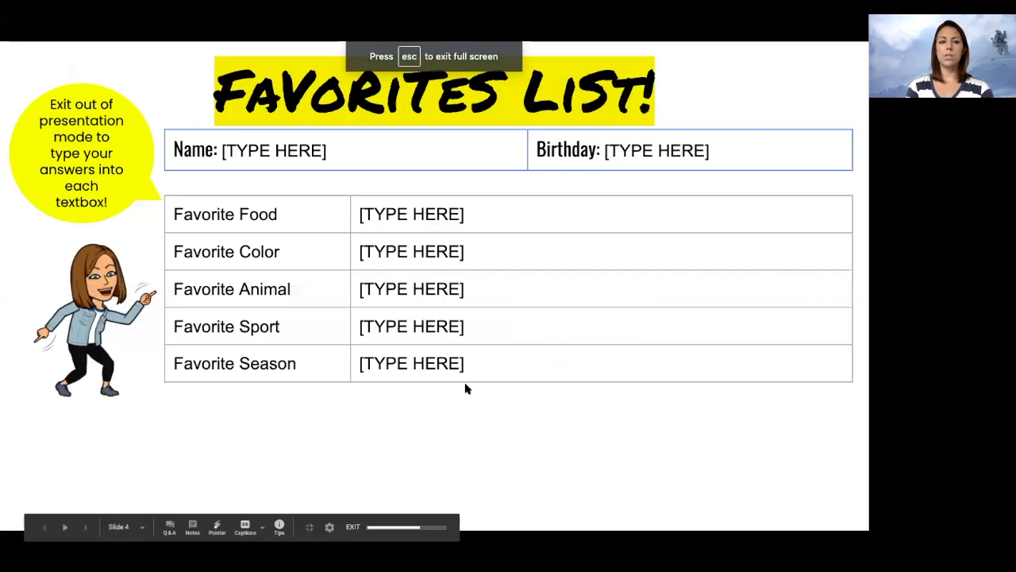
pyautogui.click(451, 216)
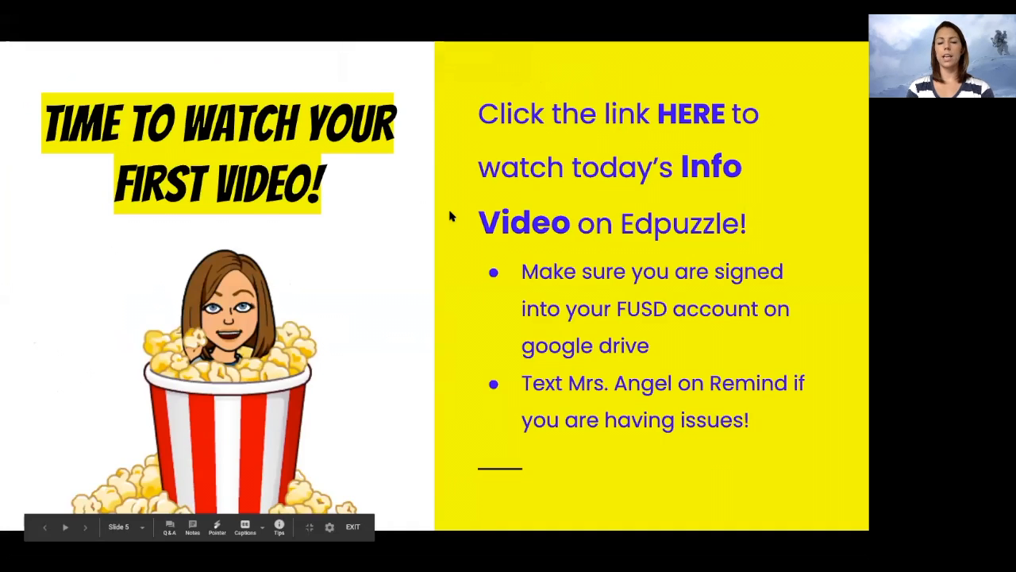
pyautogui.press('Left')
pyautogui.click(451, 216)
pyautogui.click(453, 195)
pyautogui.press('Left')
pyautogui.press('Left')
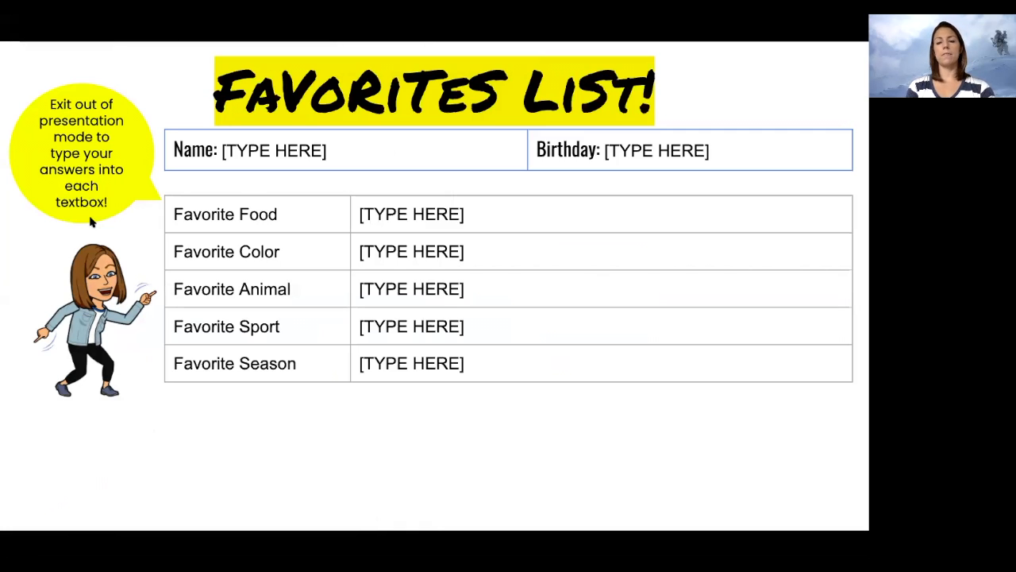
pyautogui.press('Escape')
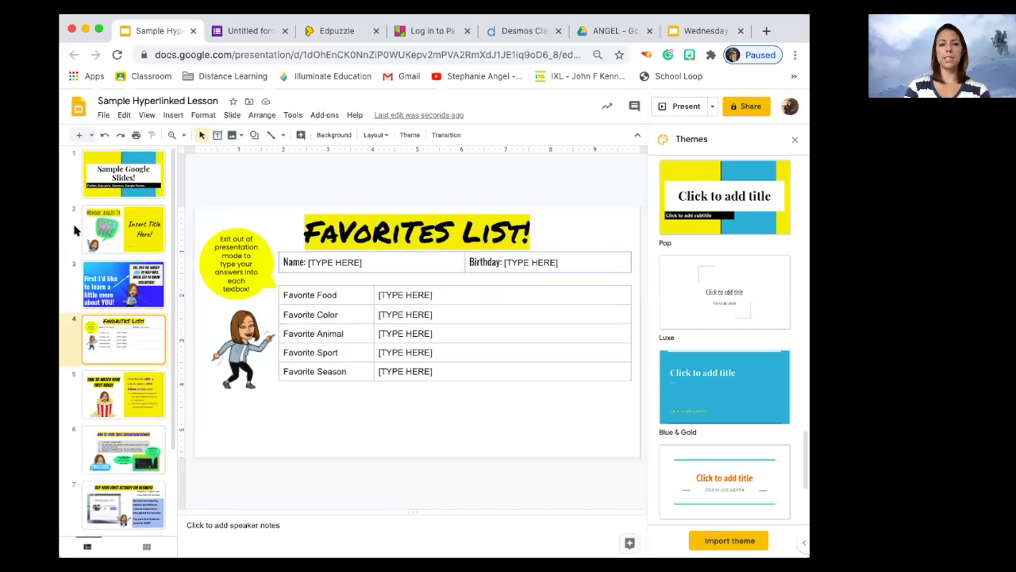
# Step: Replace the [TYPE HERE] placeholder in the Name cell with the teacher's name and move to the Birthday cell
pyautogui.click(366, 261)
pyautogui.moveTo(366, 262); pyautogui.dragTo(306, 261)
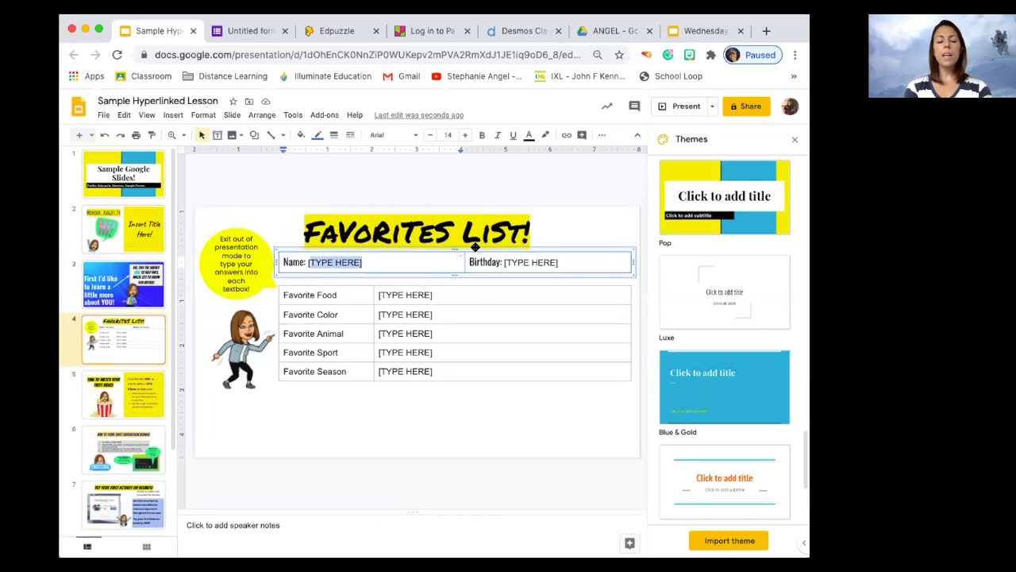
pyautogui.press('BackSpace')
pyautogui.write('Mrs. Angel')
pyautogui.press('Tab')
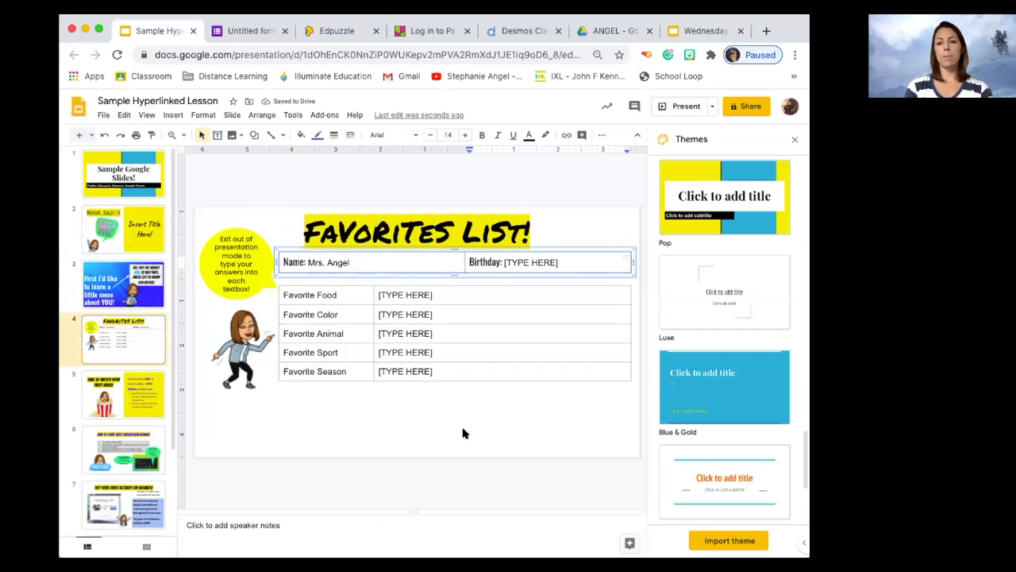
# Step: Enter Pizza in the Favorite Food answer cell after the placeholder and go to the first video slide
pyautogui.moveTo(442, 295); pyautogui.dragTo(378, 299)
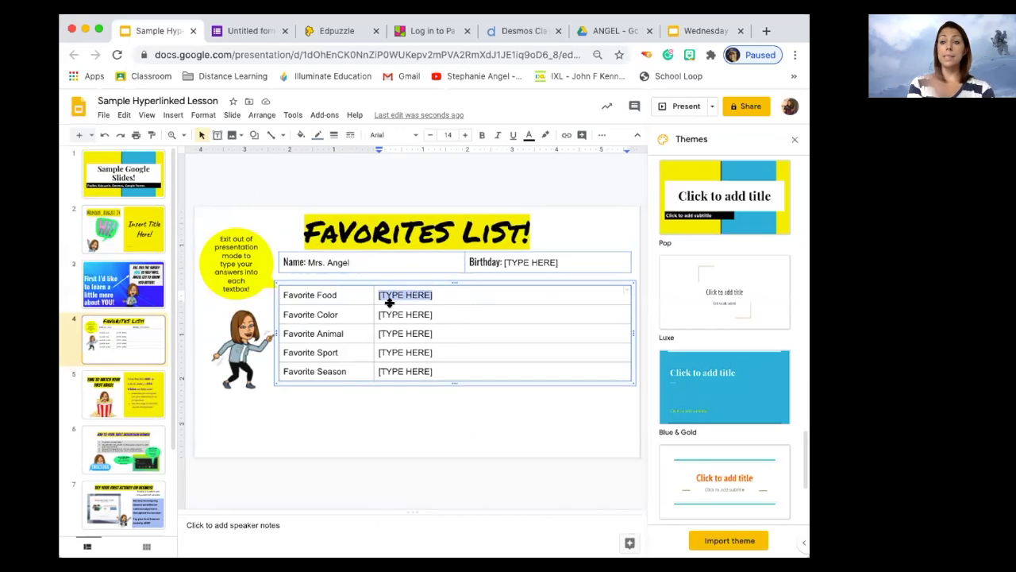
pyautogui.click(472, 296)
pyautogui.write('Pizza')
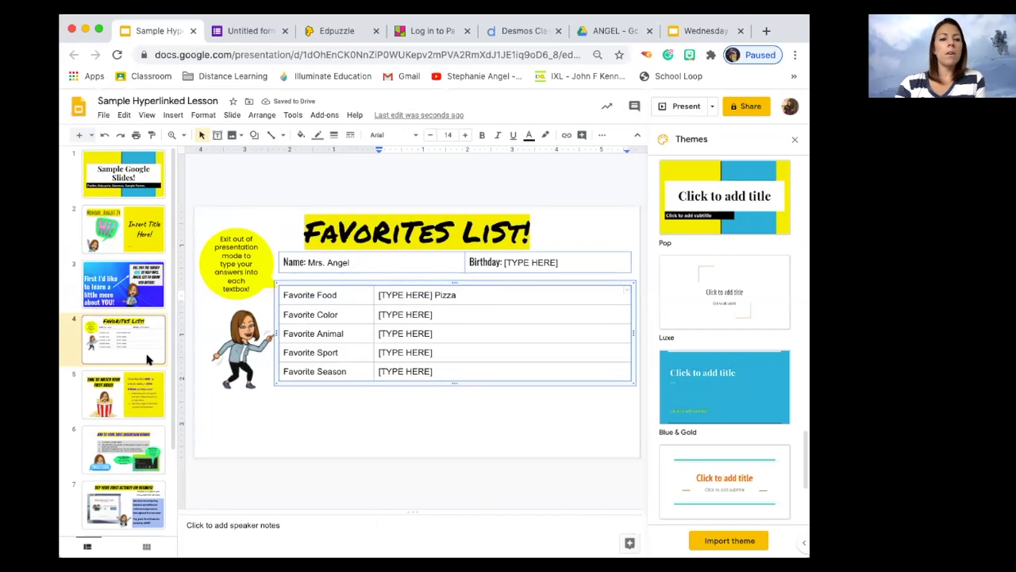
pyautogui.click(140, 389)
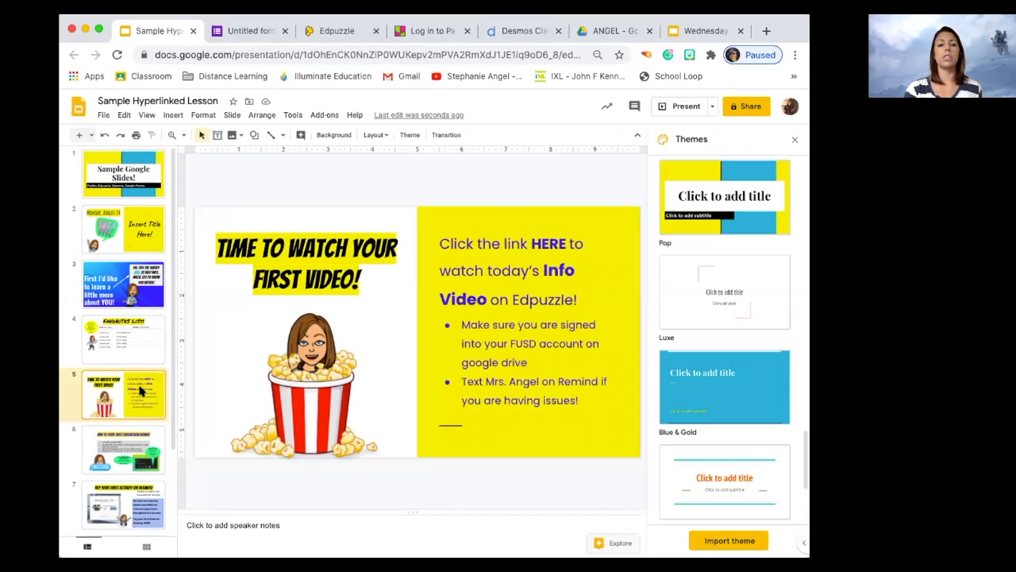
# Step: Switch to Edpuzzle and sign in as a teacher
pyautogui.click(344, 36)
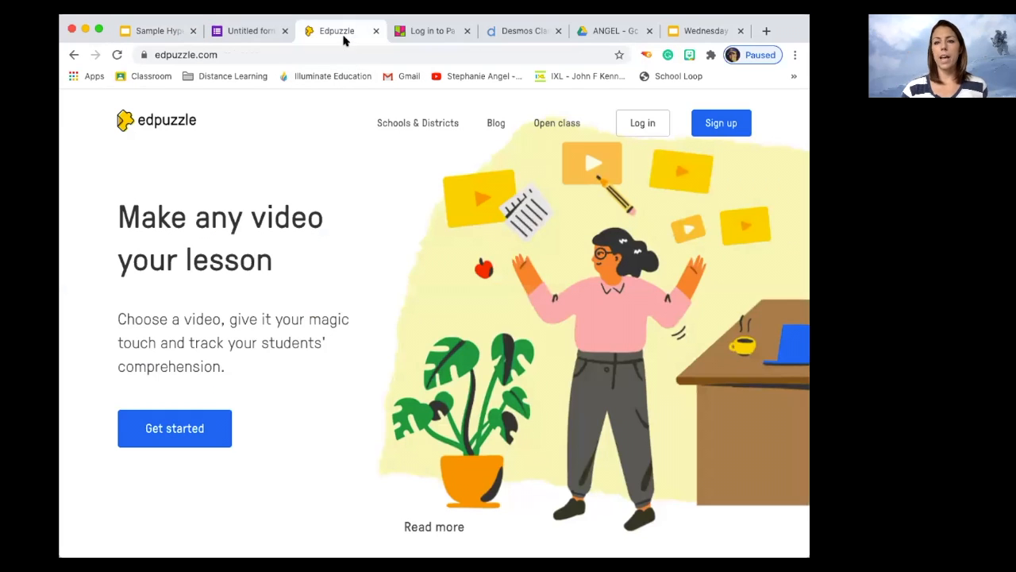
pyautogui.click(723, 125)
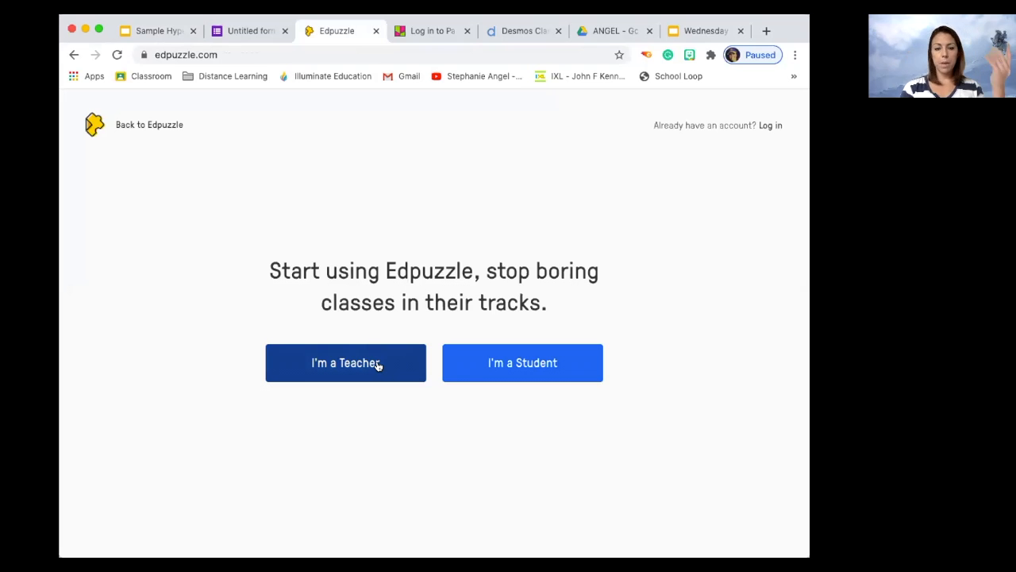
pyautogui.click(378, 364)
pyautogui.click(431, 274)
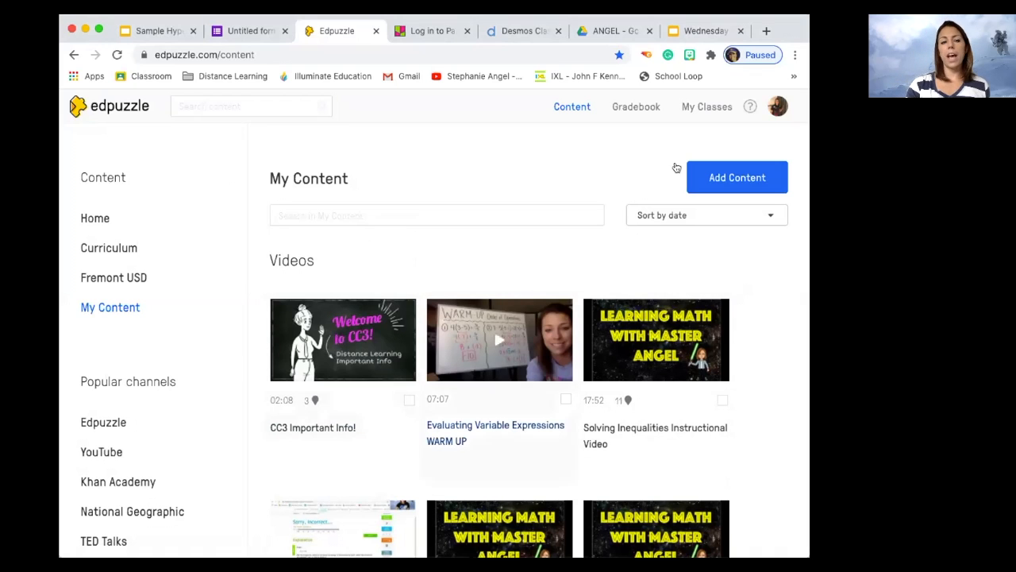
# Step: Import the Algebra 1 class from Google Classroom into the Edpuzzle classes
pyautogui.click(703, 107)
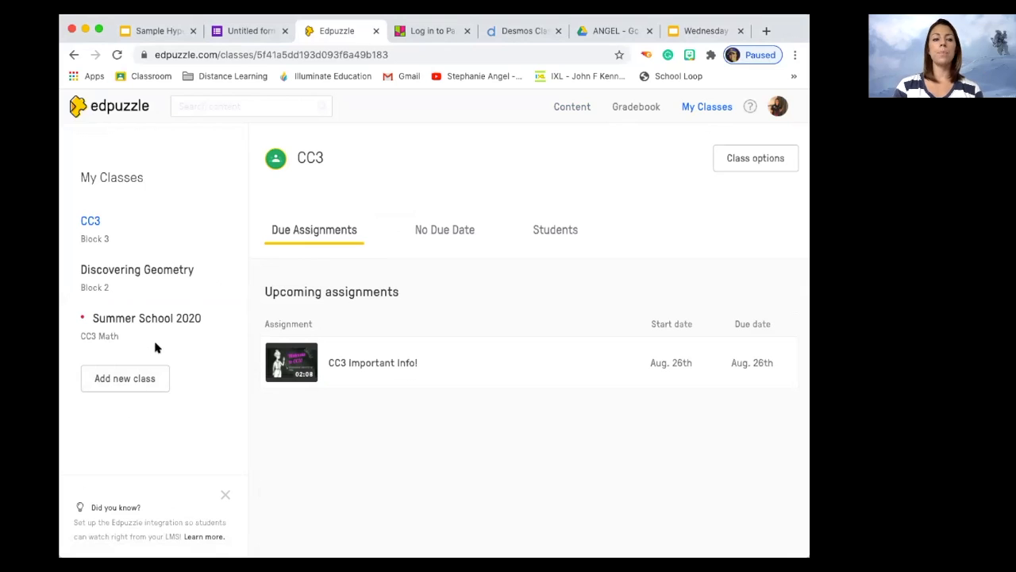
pyautogui.click(126, 381)
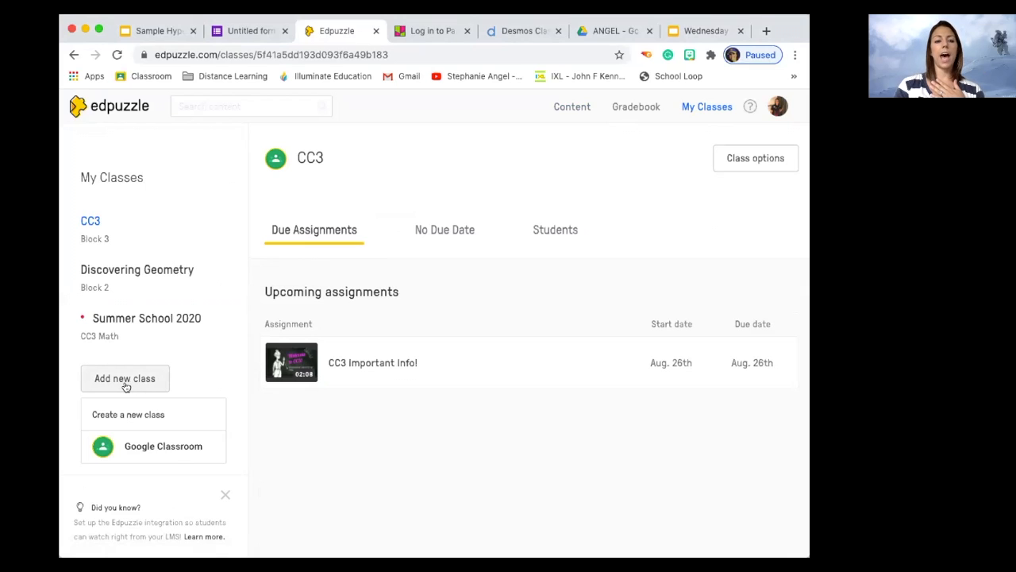
pyautogui.click(132, 447)
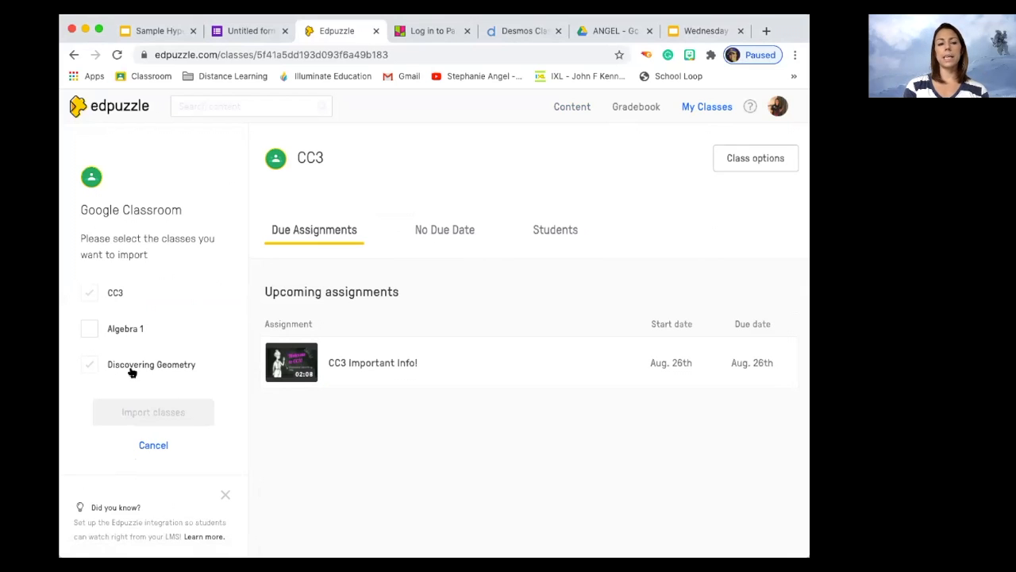
pyautogui.click(88, 330)
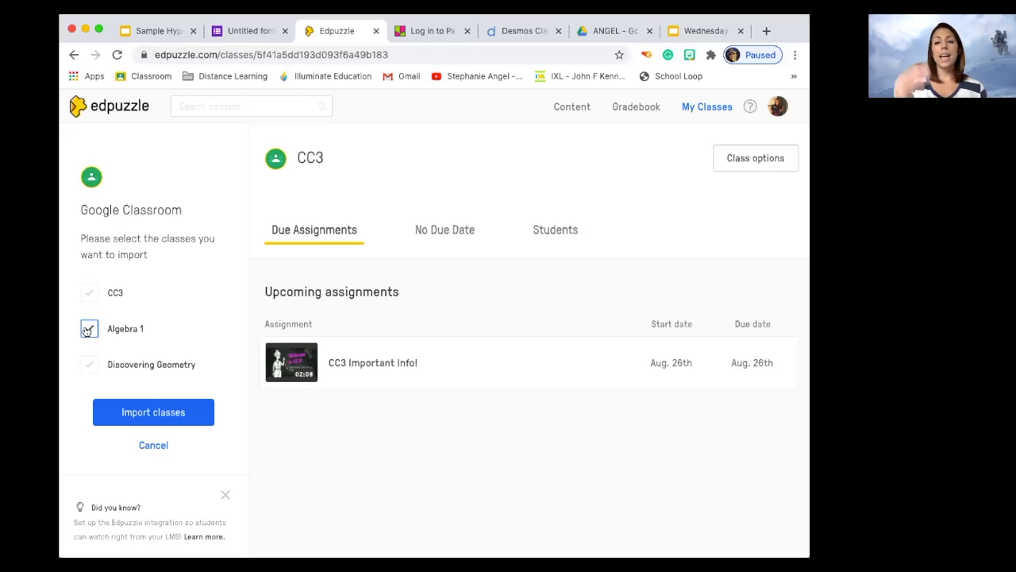
pyautogui.click(184, 407)
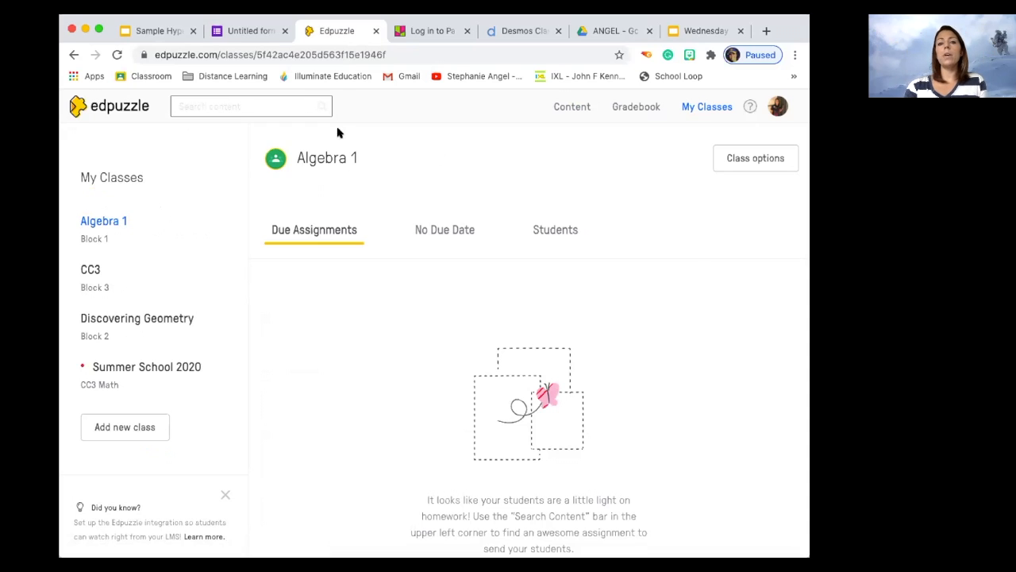
# Step: Open the teacher's YouTube channel in a new browser tab and bring up the Alg 1 (9th) playlist's video, paused at the start
pyautogui.click(764, 31)
pyautogui.click(484, 75)
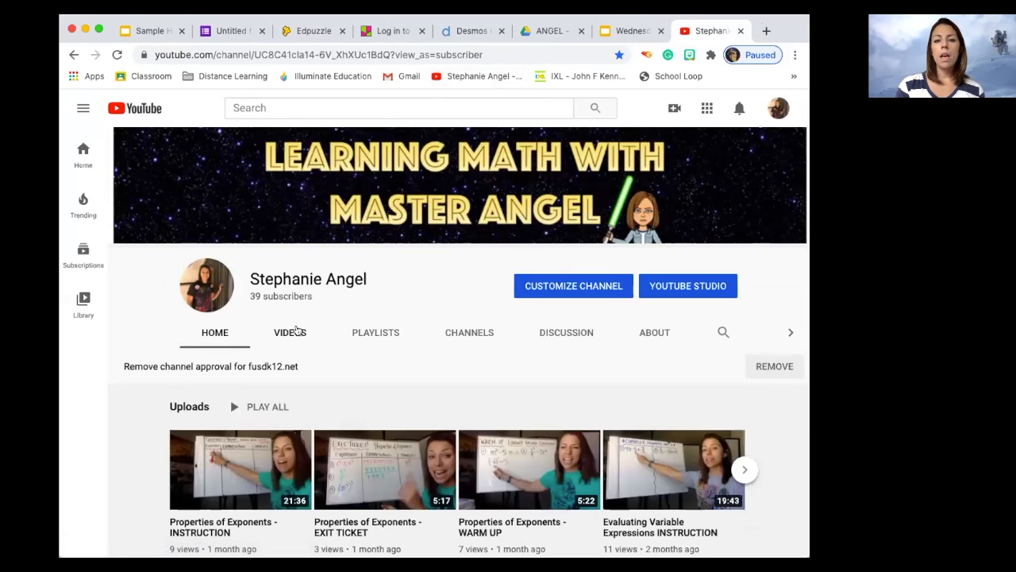
pyautogui.click(292, 332)
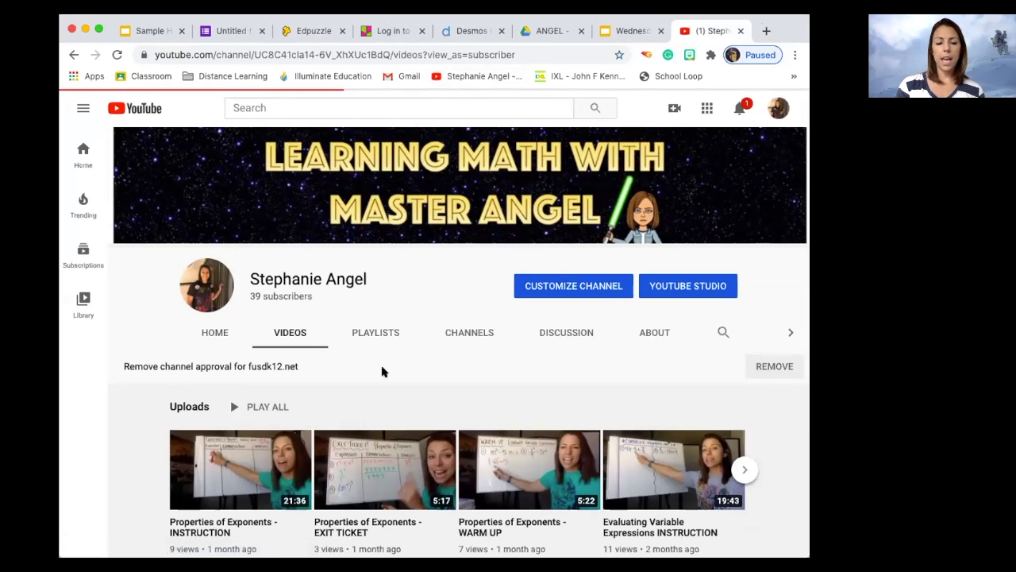
pyautogui.scroll(-2, 381, 370)
pyautogui.click(374, 270)
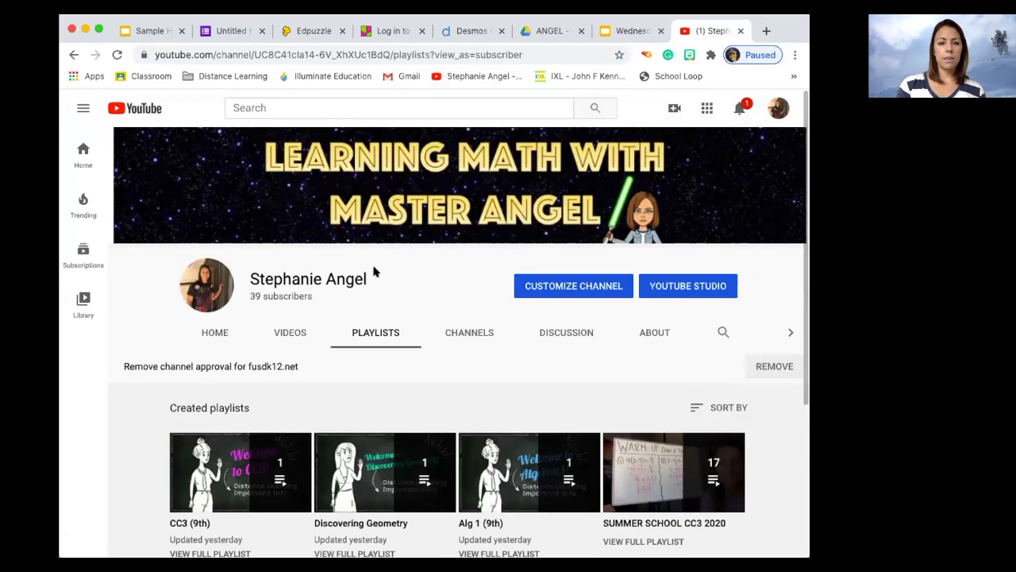
pyautogui.scroll(-1, 372, 277)
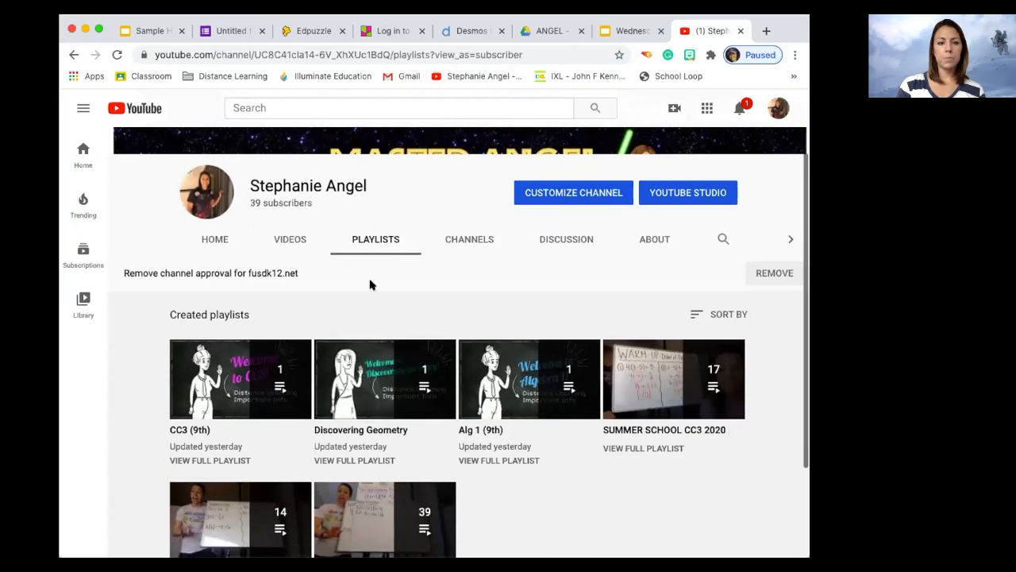
pyautogui.click(486, 432)
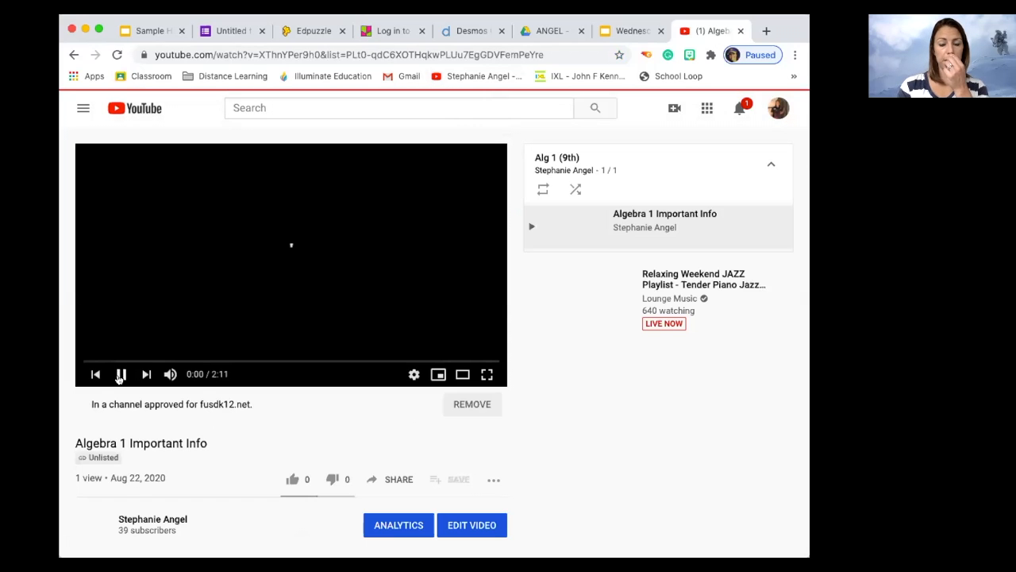
pyautogui.click(120, 375)
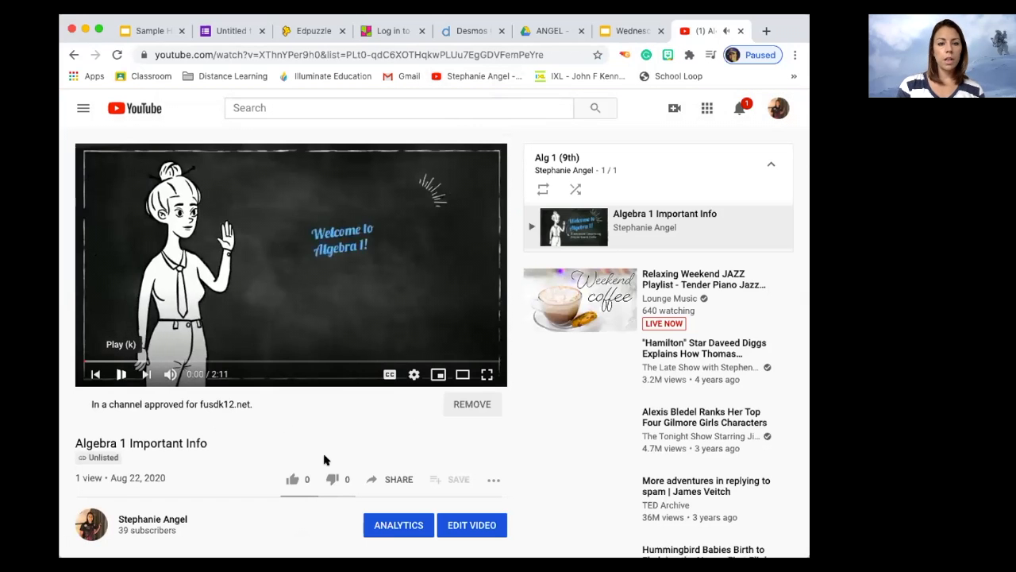
# Step: Copy the share link of the Algebra 1 Important Info video and search for that link in Edpuzzle
pyautogui.click(394, 480)
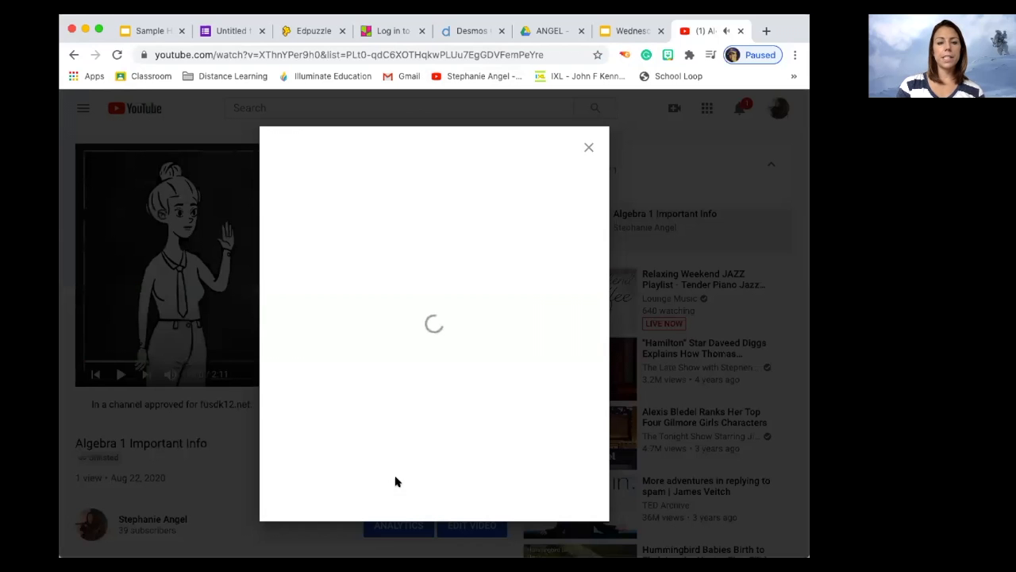
pyautogui.click(560, 349)
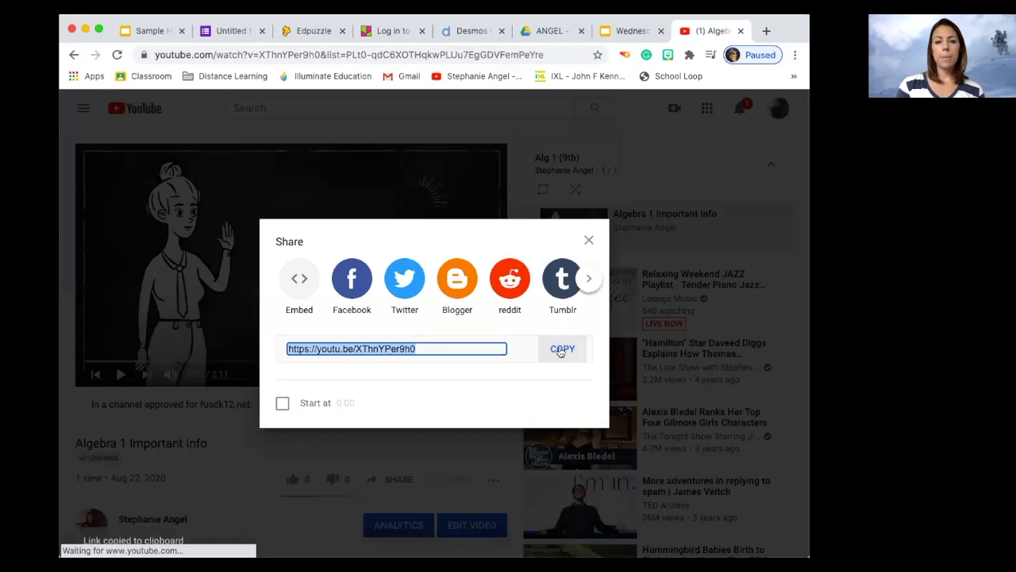
pyautogui.click(308, 33)
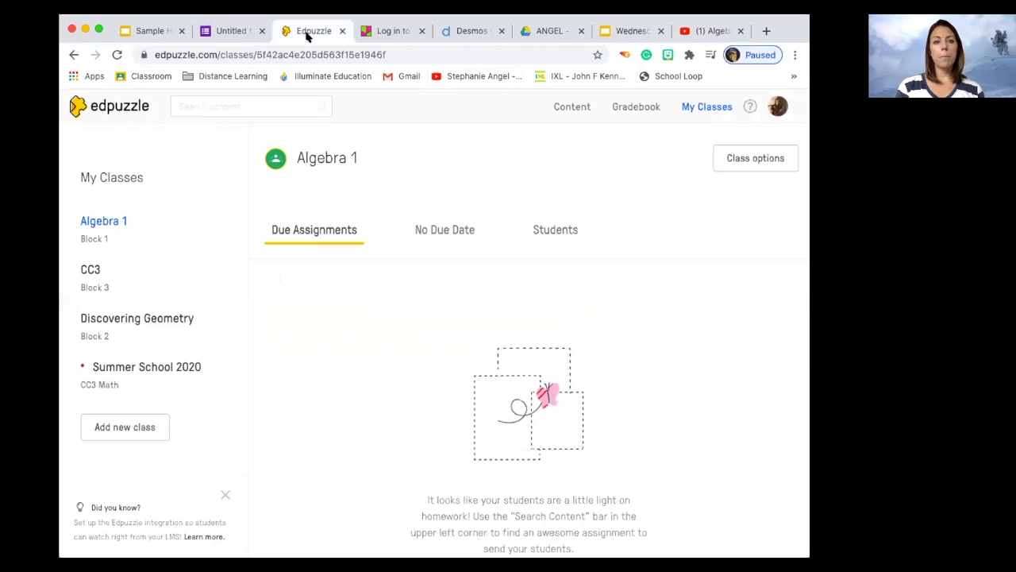
pyautogui.click(205, 112)
pyautogui.press('super+v')
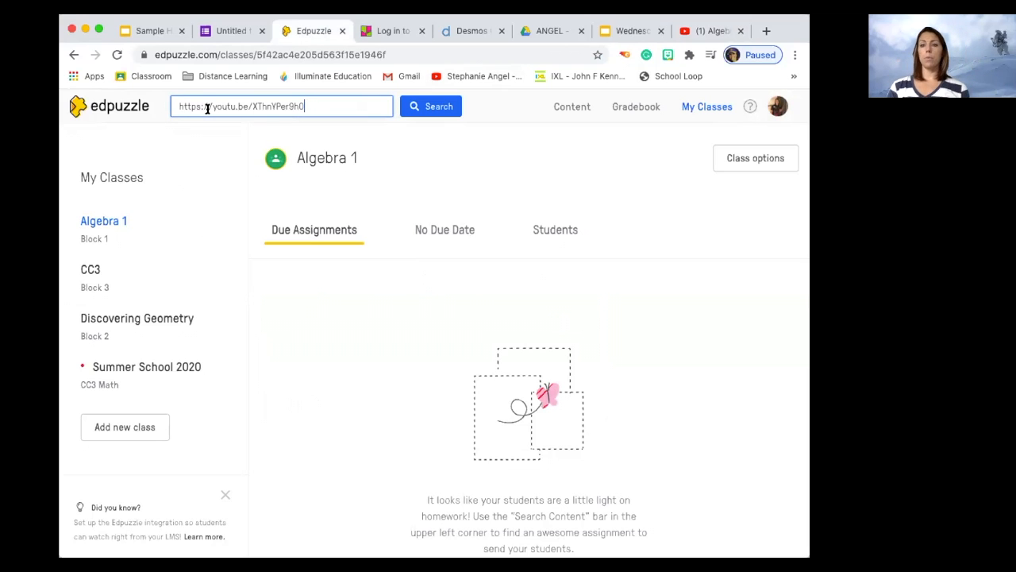
pyautogui.click(422, 108)
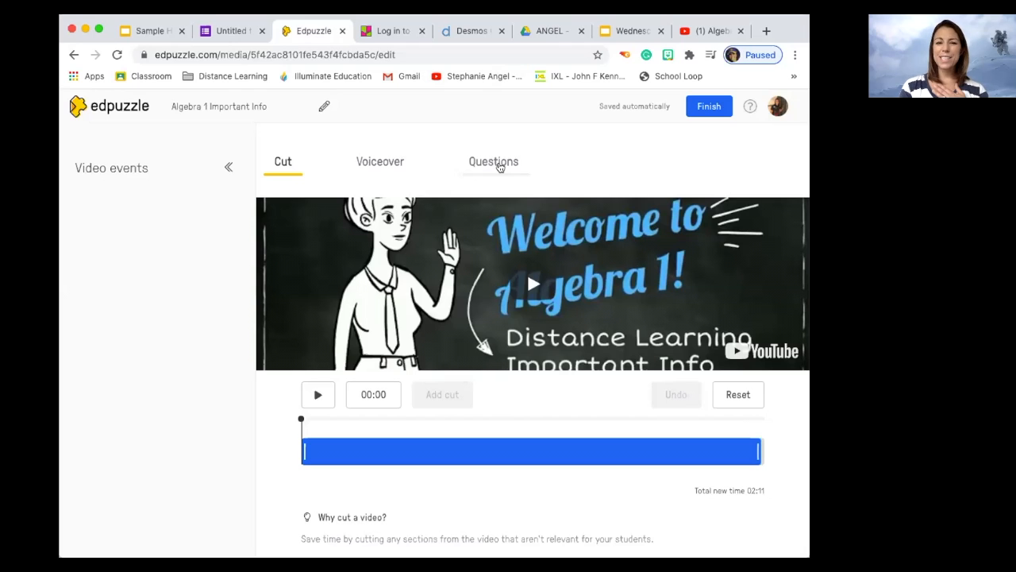
# Step: Open the question editor for the video in a maximized window and play it up to 00:13
pyautogui.click(496, 161)
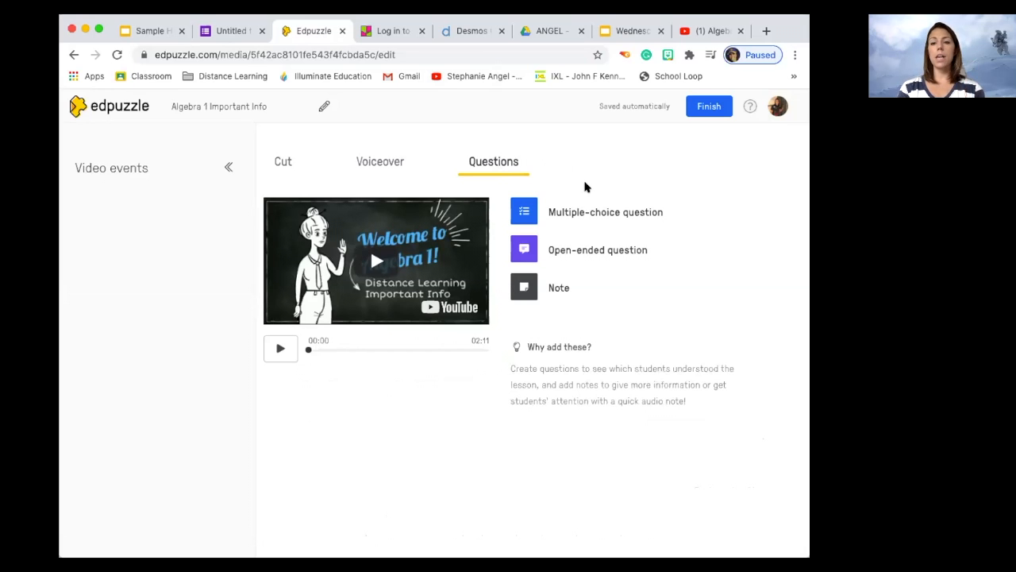
pyautogui.click(99, 30)
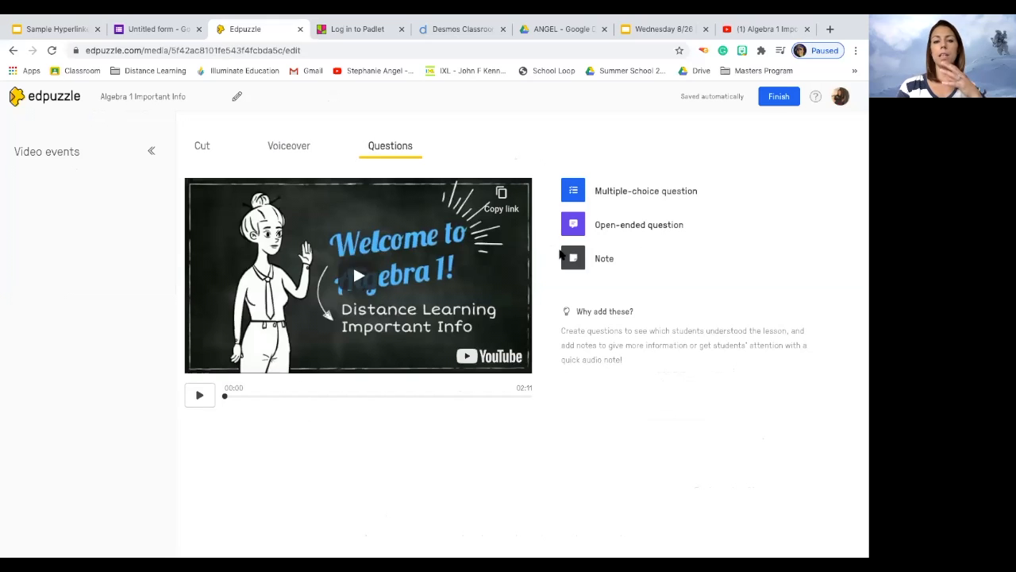
pyautogui.click(199, 395)
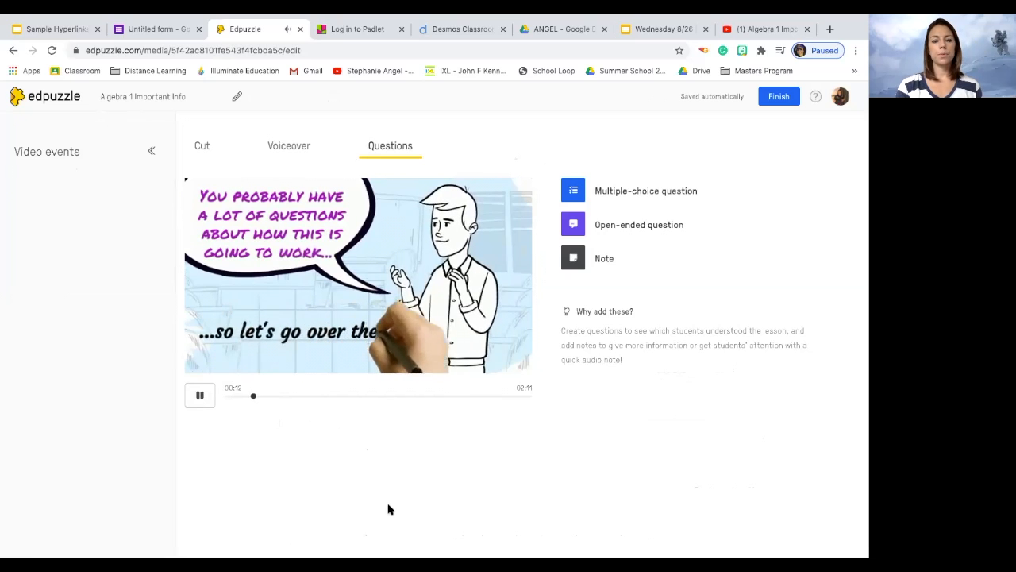
pyautogui.click(199, 396)
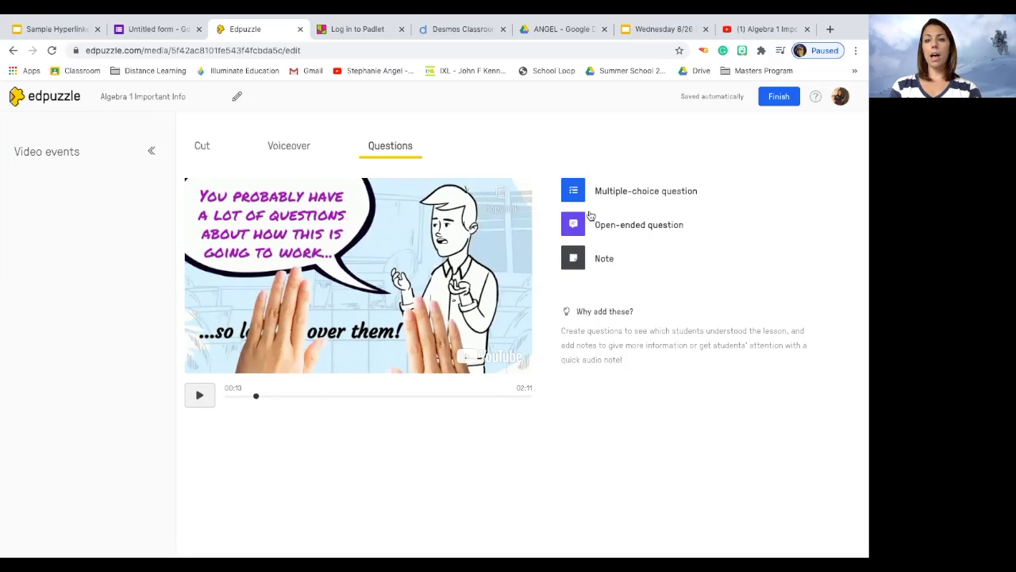
# Step: Add an open-ended question at 00:13 reading "What questions do you have about how this is all going to work?" and save it
pyautogui.click(644, 230)
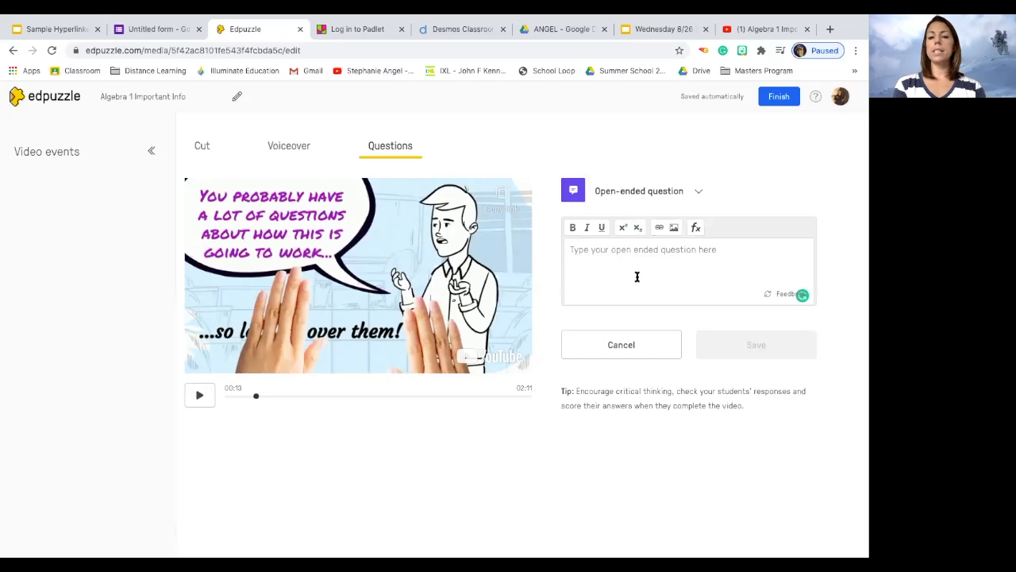
pyautogui.write('What')
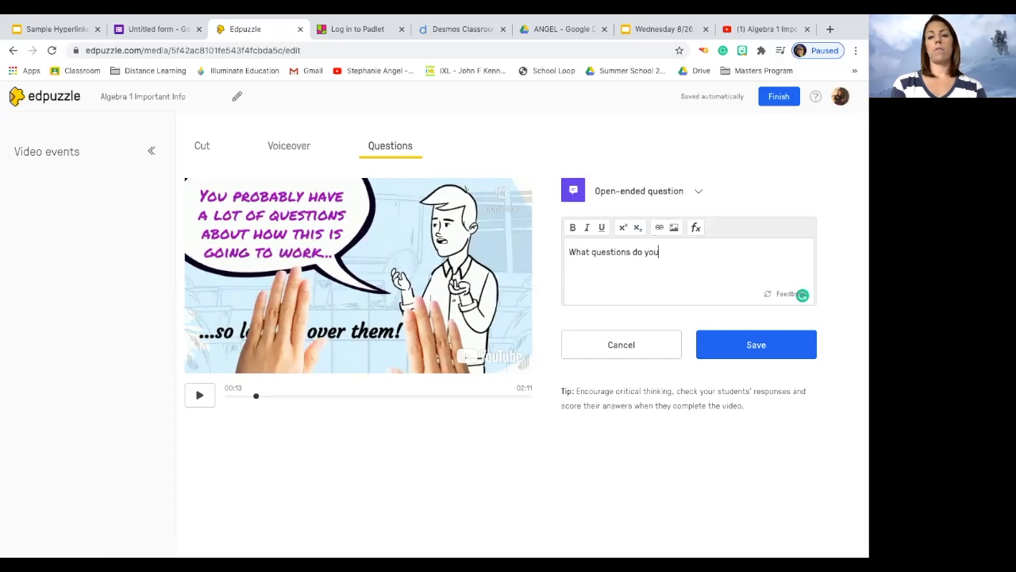
pyautogui.write('questions do you have about how this is all going to work?')
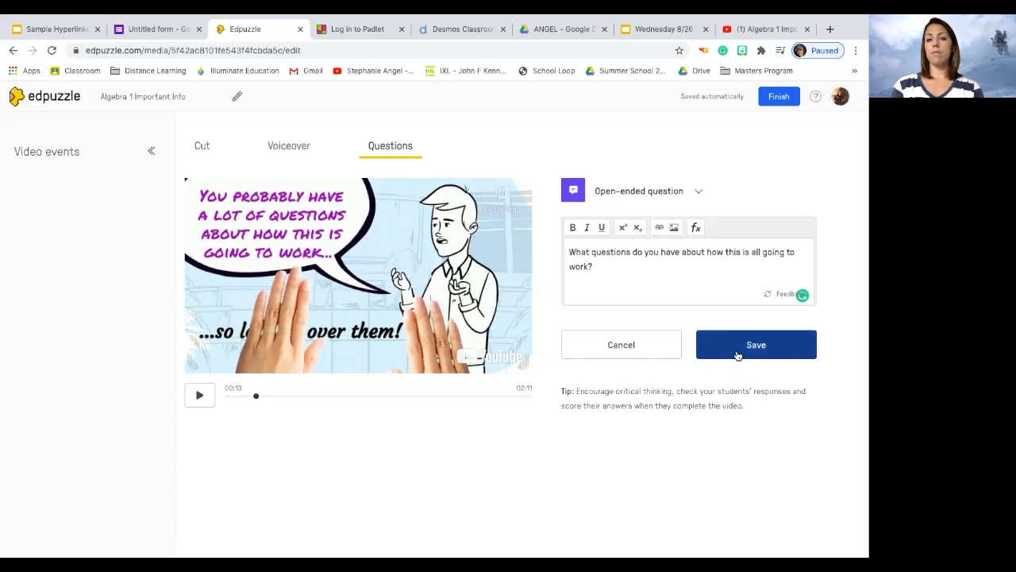
pyautogui.click(737, 355)
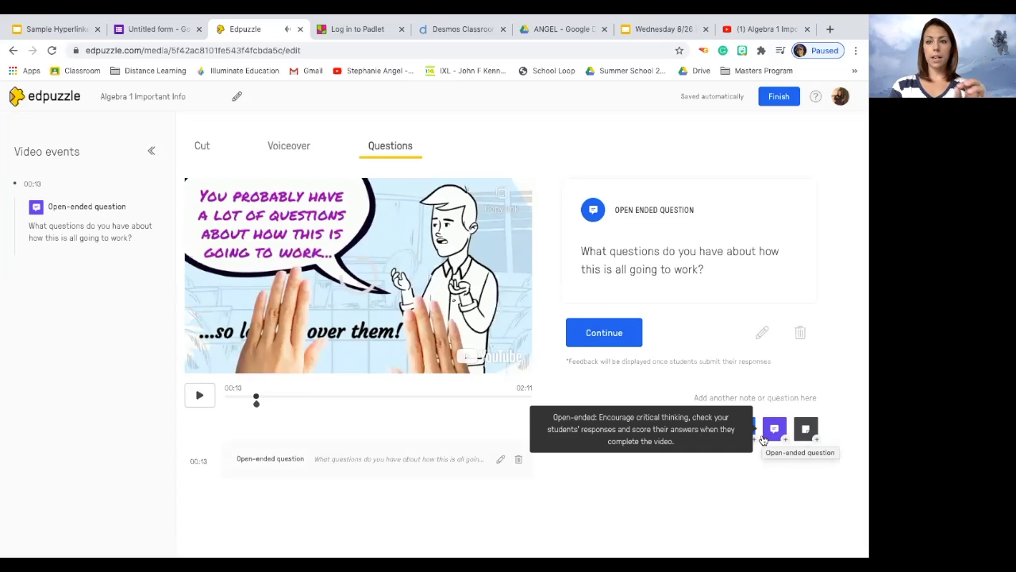
# Step: Continue past the saved question, skip ahead in the video and pause it at 00:53
pyautogui.click(587, 333)
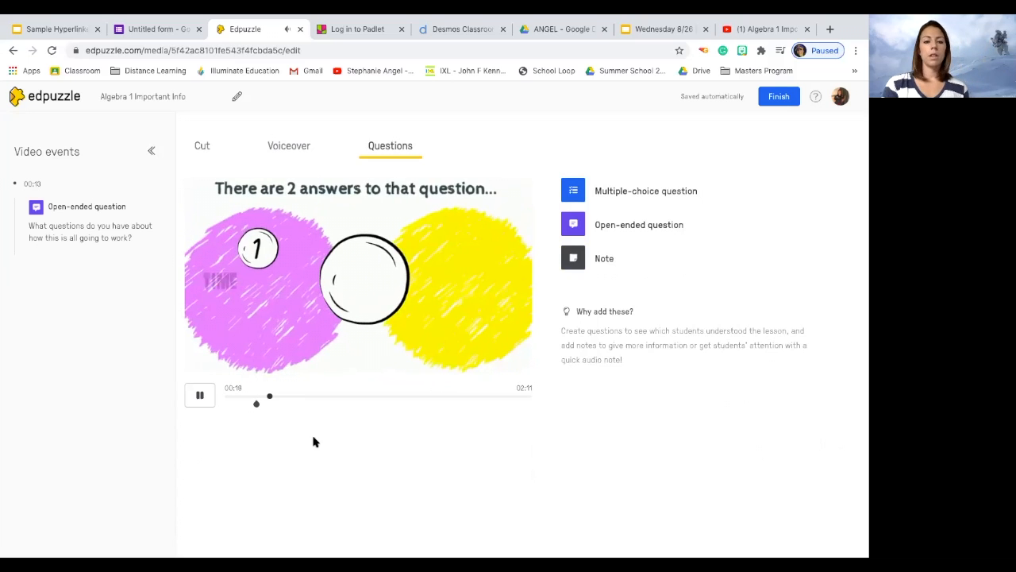
pyautogui.moveTo(273, 396); pyautogui.dragTo(351, 410)
pyautogui.click(203, 404)
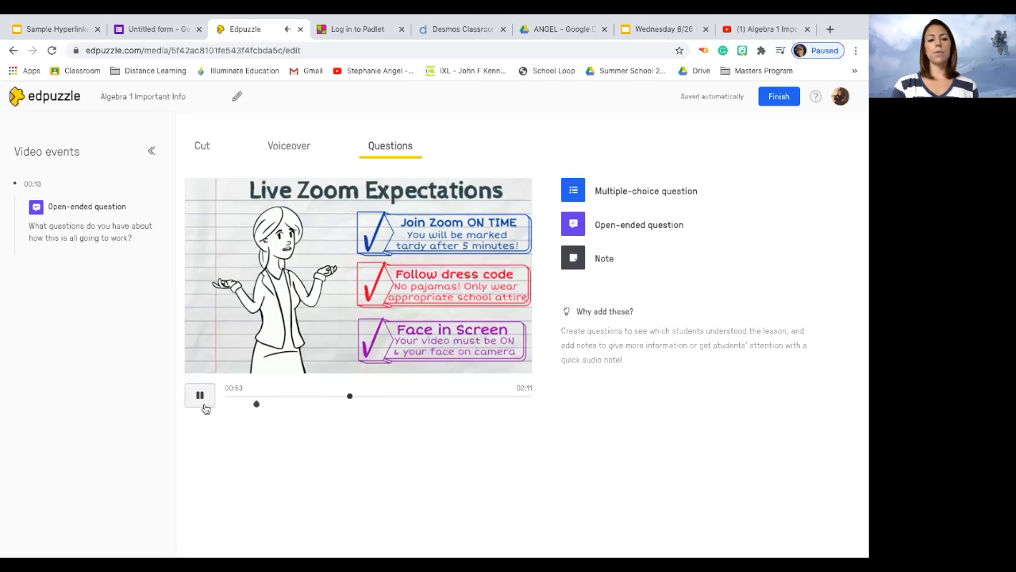
pyautogui.click(205, 408)
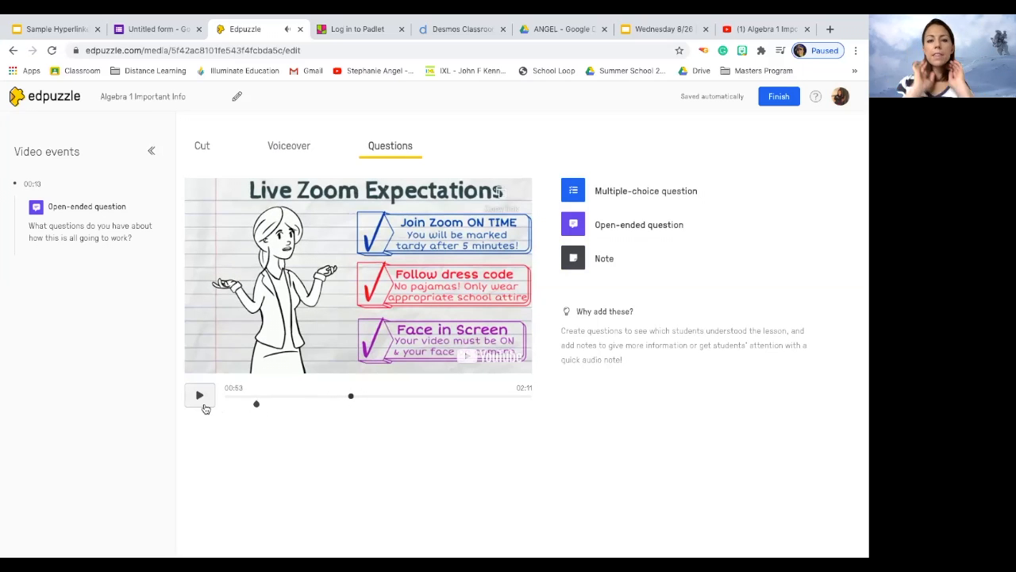
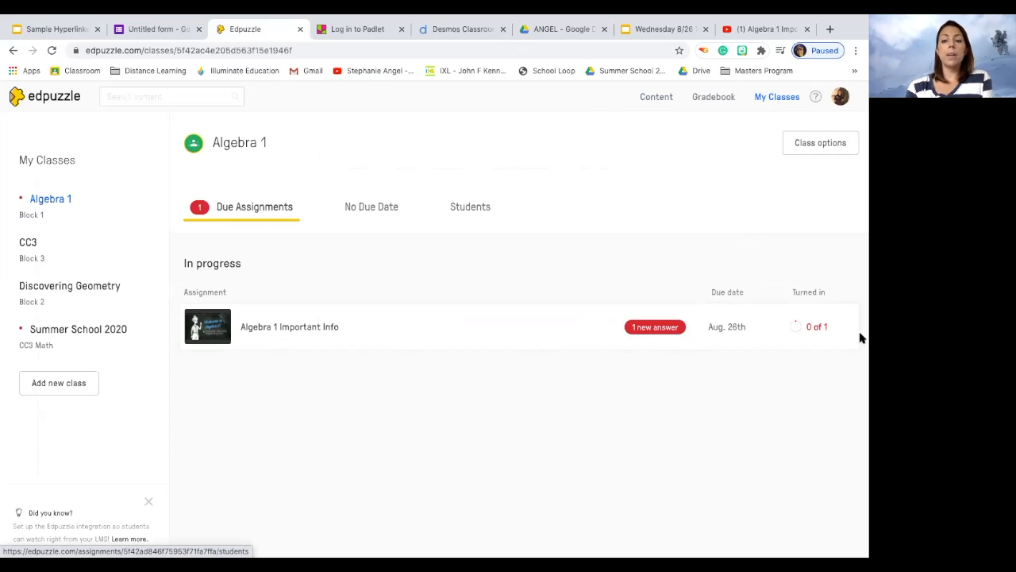
# Step: Open the Algebra 1 Important Info assignment to examine student progress
pyautogui.click(318, 327)
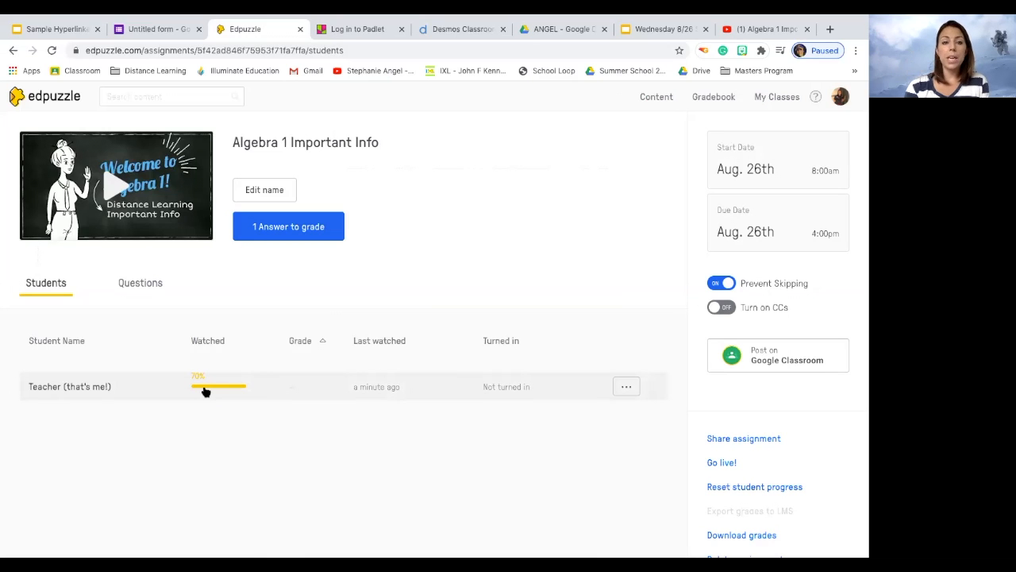
# Step: Open the assignment's answers to grade, show all graded answers, and mark the ungraded open-ended answer as correct
pyautogui.click(293, 225)
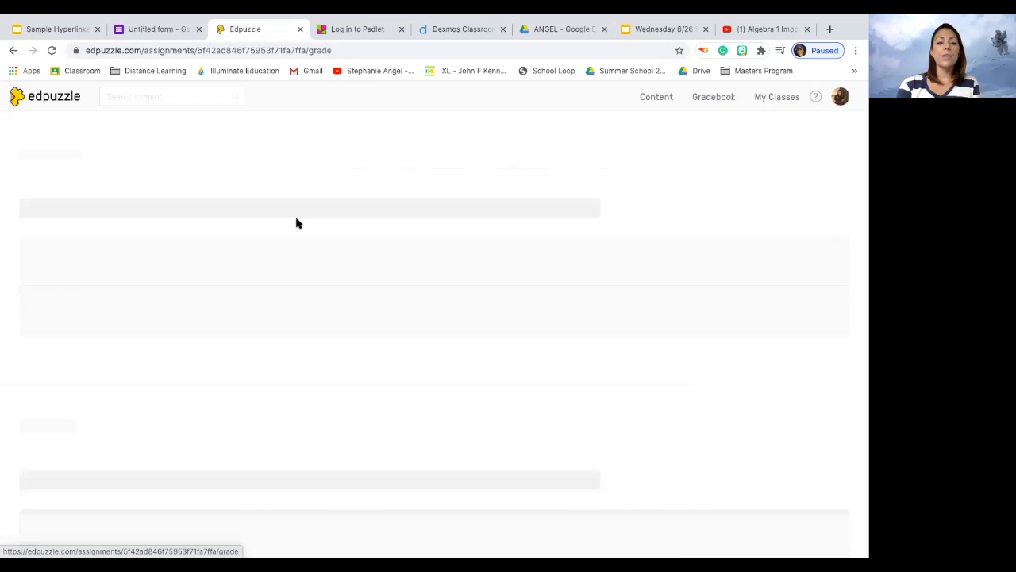
pyautogui.scroll(-1, 430, 273)
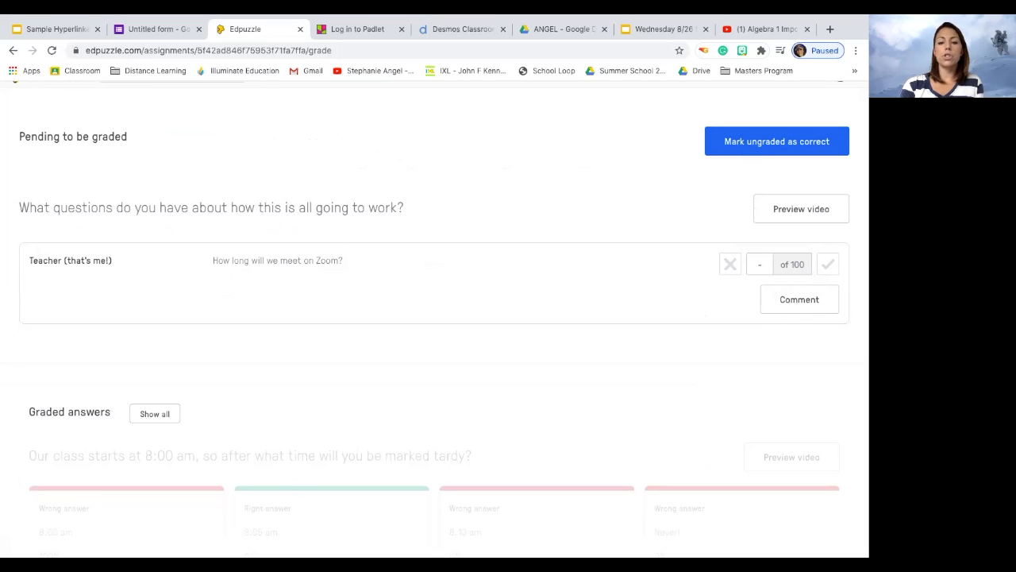
pyautogui.scroll(-2, 320, 370)
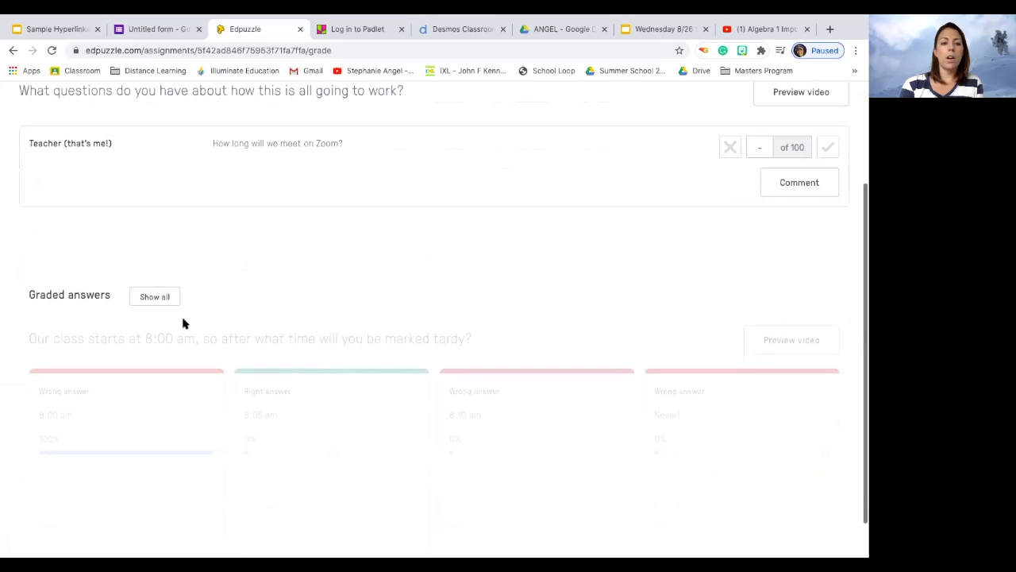
pyautogui.click(157, 297)
pyautogui.scroll(-1, 254, 380)
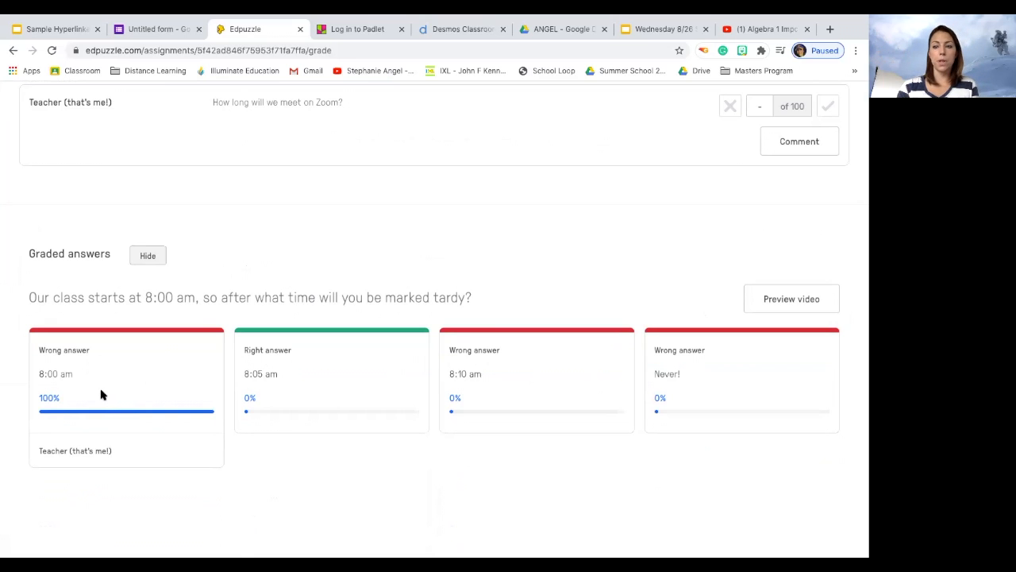
pyautogui.scroll(3, 101, 393)
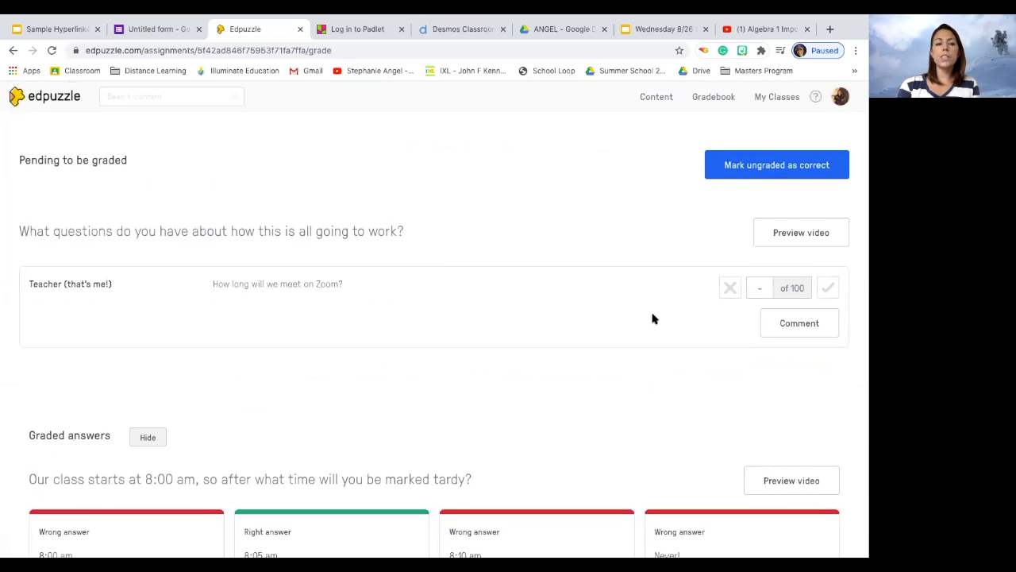
pyautogui.click(774, 169)
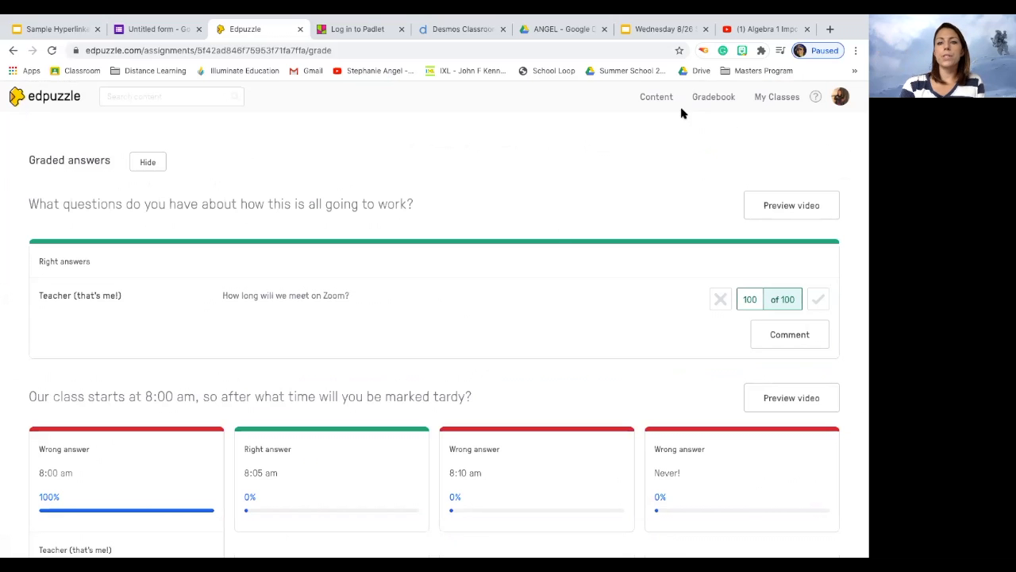
# Step: Reopen the Algebra 1 Important Info assignment from the class list and examine the teacher entry's grade, viewing progress and answers
pyautogui.click(764, 98)
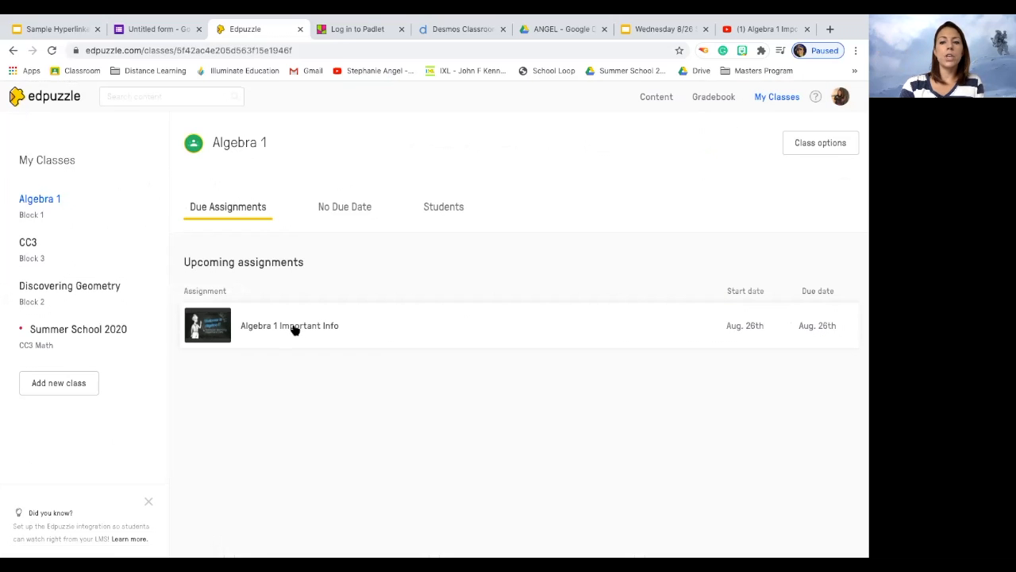
pyautogui.click(292, 327)
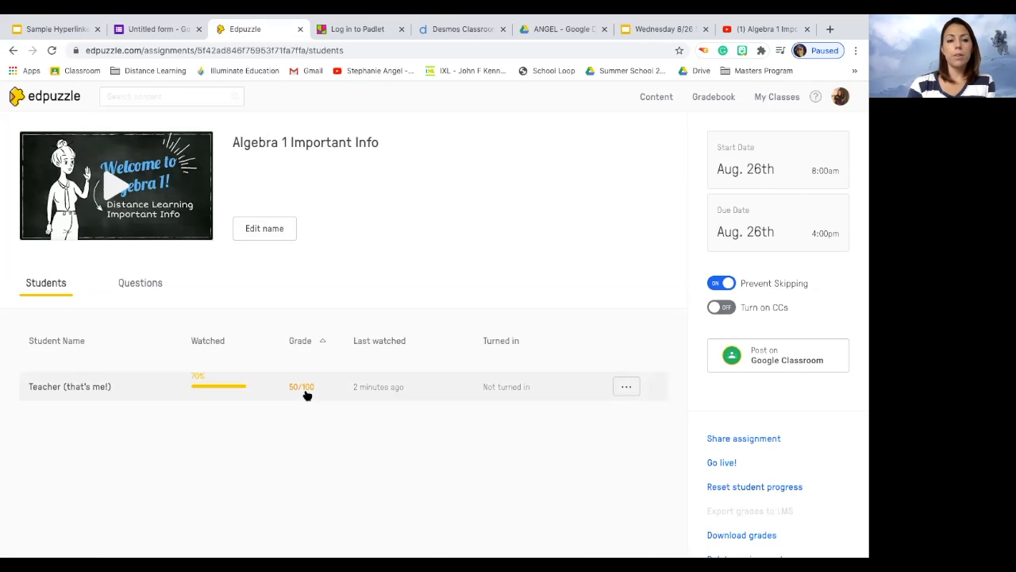
pyautogui.click(122, 400)
pyautogui.scroll(-1, 417, 310)
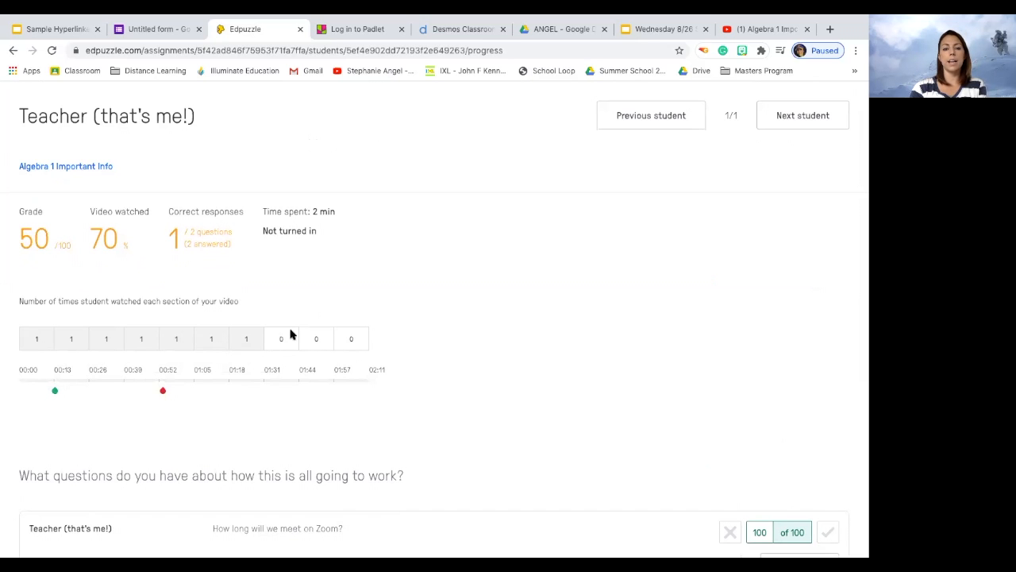
pyautogui.scroll(-4, 365, 358)
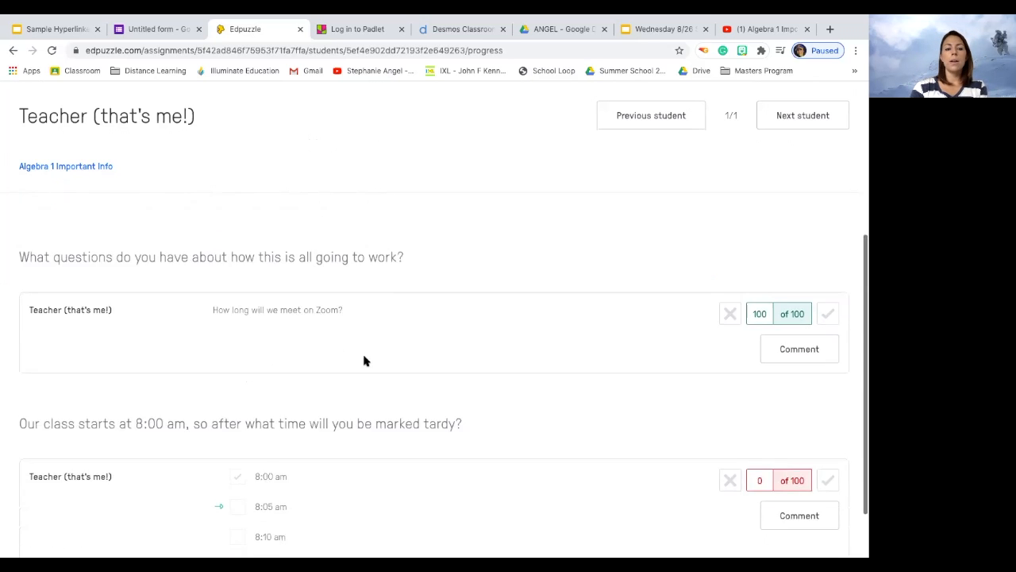
pyautogui.scroll(5, 364, 358)
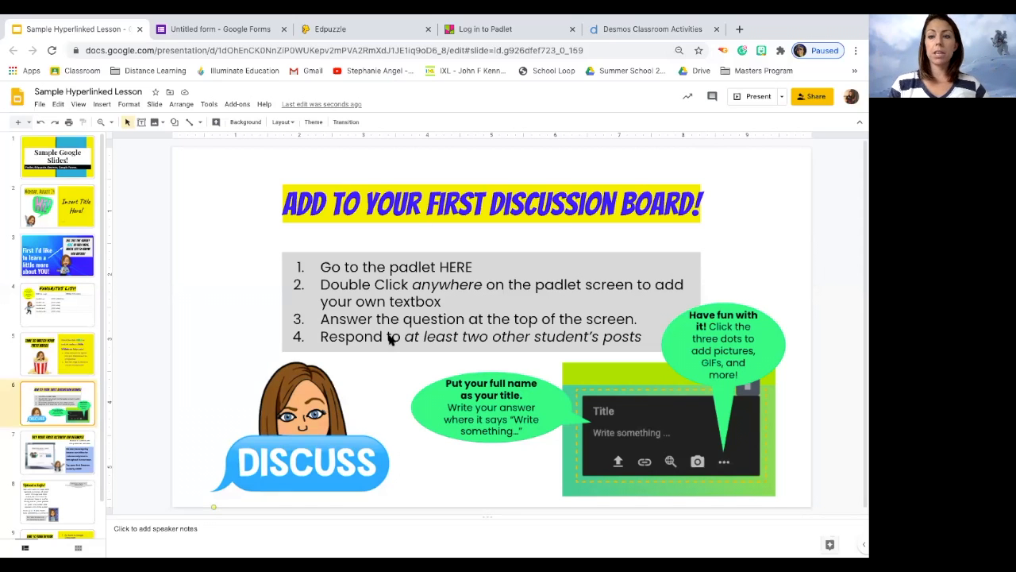
# Step: Switch to Padlet, log in with the Google account, and open the superpower padlet that has the gray city skyline background
pyautogui.click(503, 32)
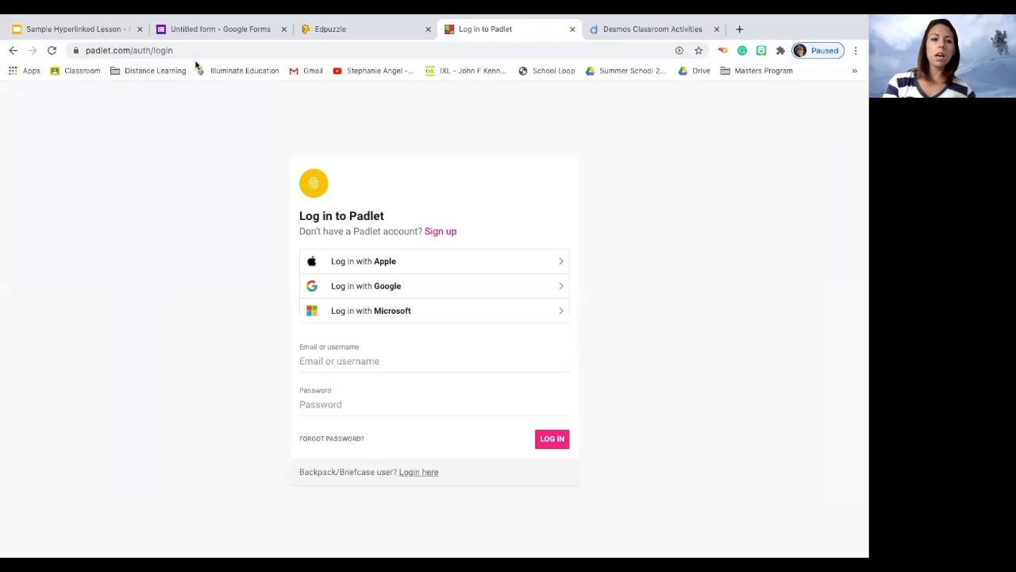
pyautogui.click(410, 288)
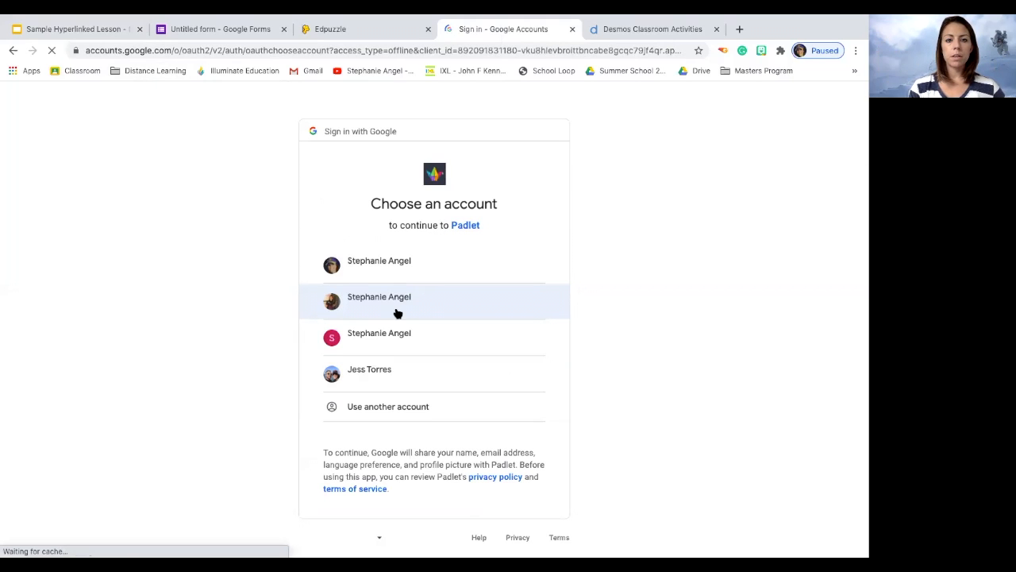
pyautogui.click(396, 310)
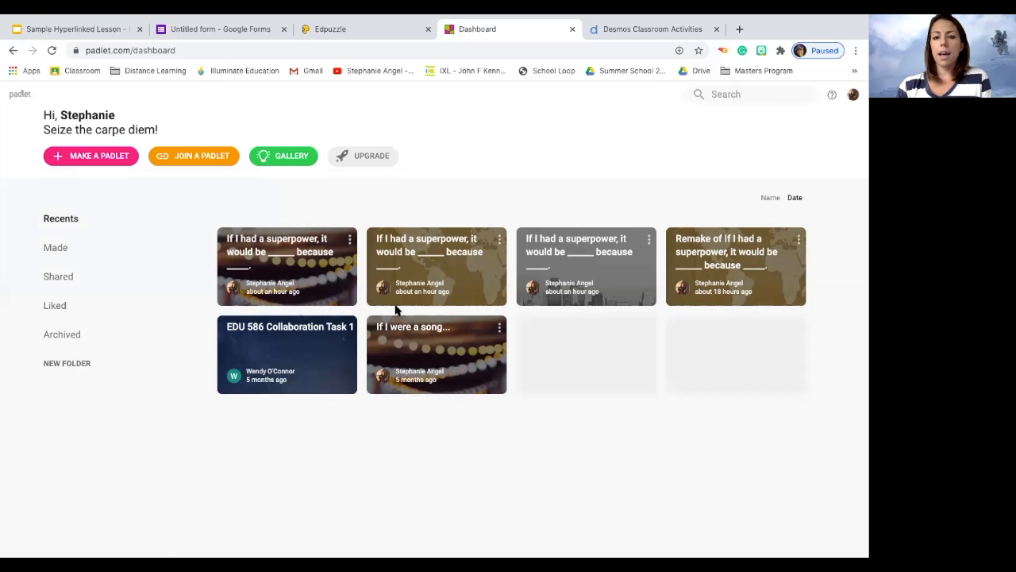
pyautogui.click(576, 273)
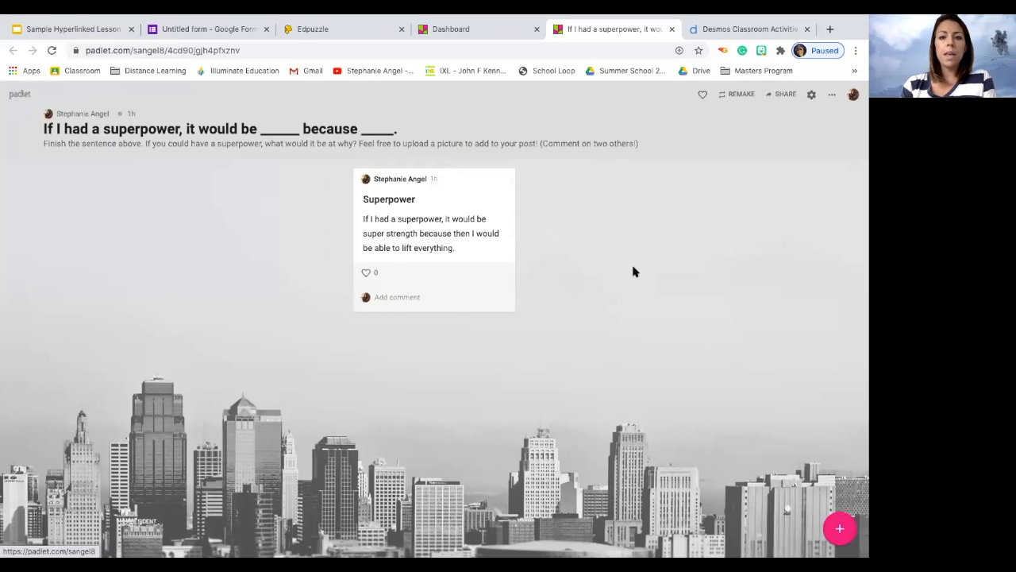
# Step: Add a post titled "Super Power" reading "If I had a superpower it would be flying because I would save money on airfare."
pyautogui.doubleClick(667, 226)
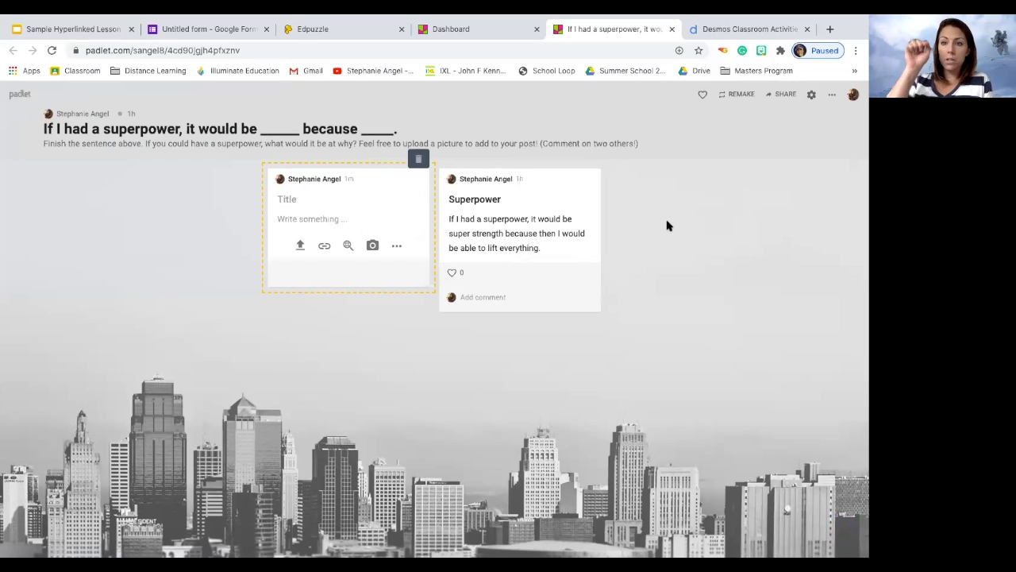
pyautogui.write('Super Power')
pyautogui.click(305, 220)
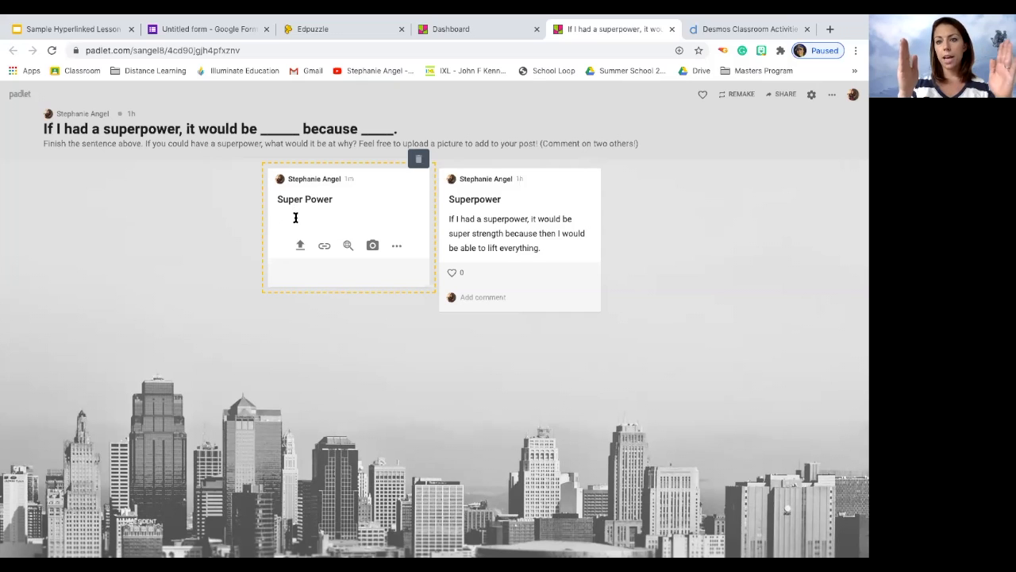
pyautogui.write('If I had a superp')
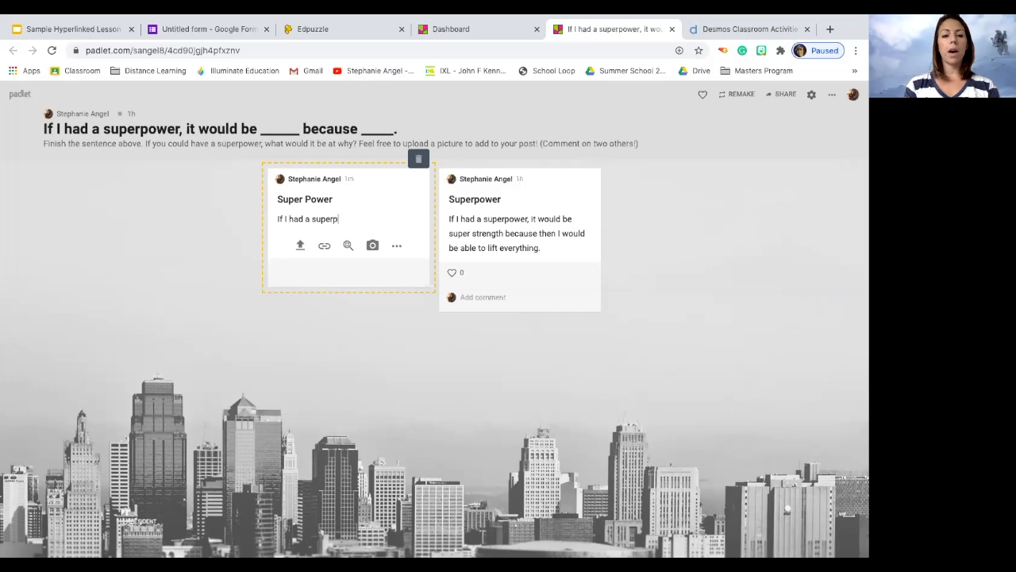
pyautogui.write('ower it would be')
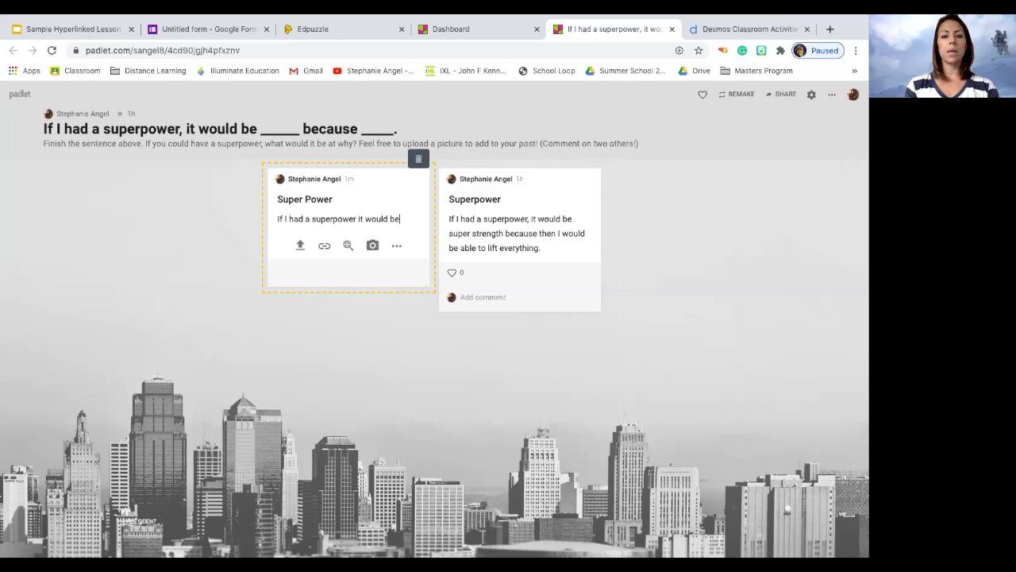
pyautogui.write(' flying ')
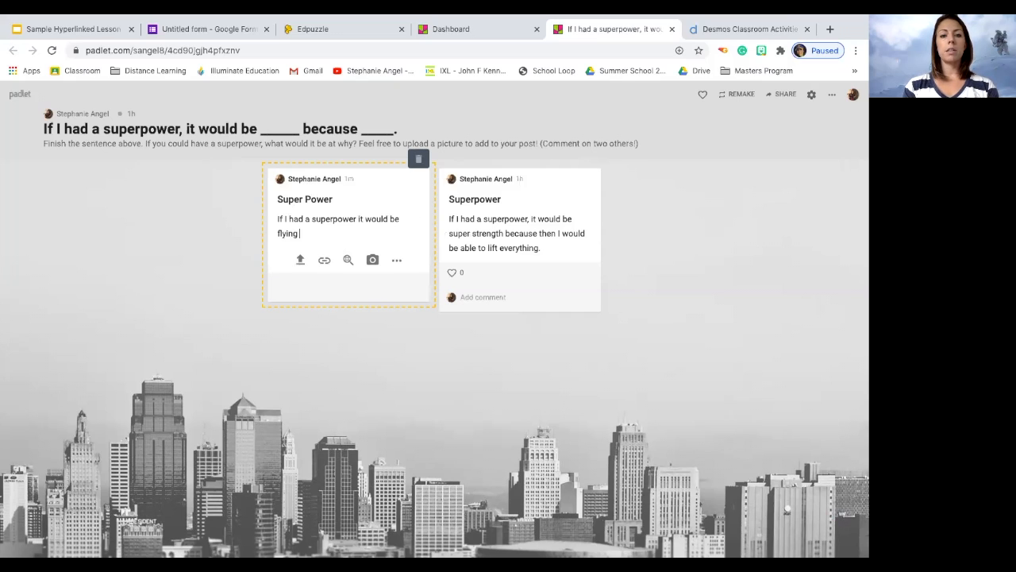
pyautogui.write('because I would')
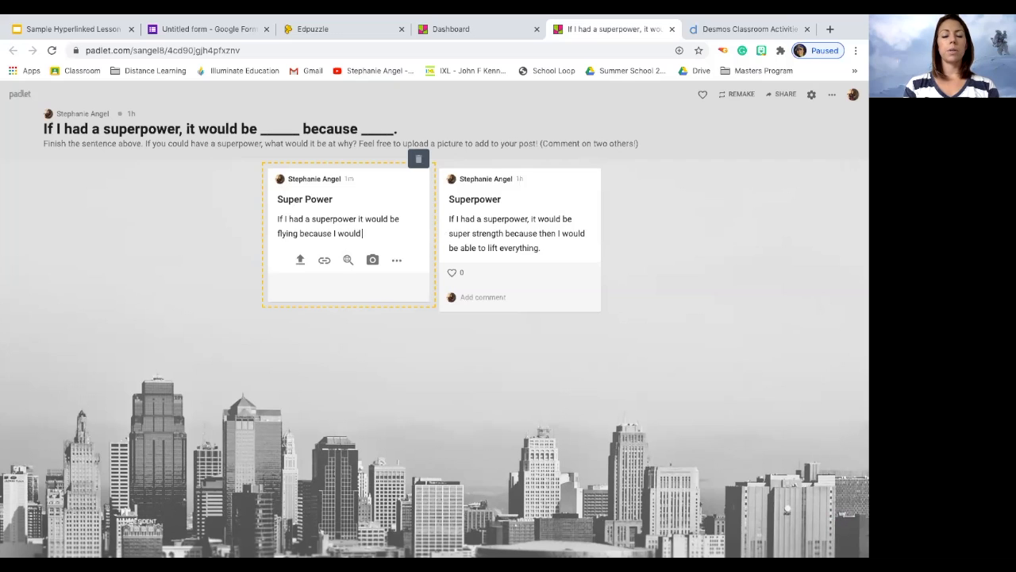
pyautogui.write(' save movey on')
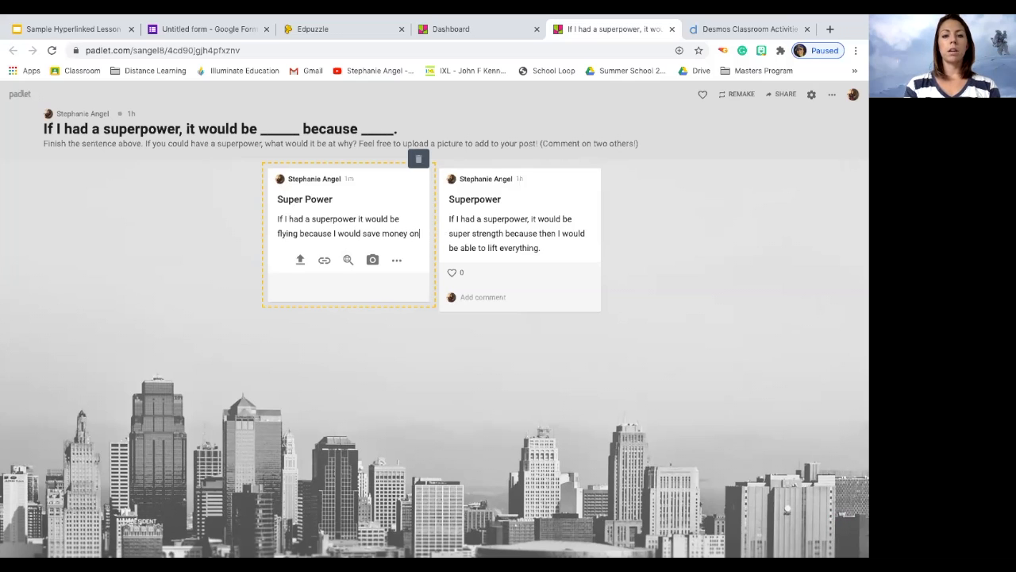
pyautogui.write(' airfar')
pyautogui.press('BackSpace')
pyautogui.press('BackSpace')
pyautogui.press('BackSpace')
pyautogui.press('BackSpace')
pyautogui.press('BackSpace')
pyautogui.press('BackSpace')
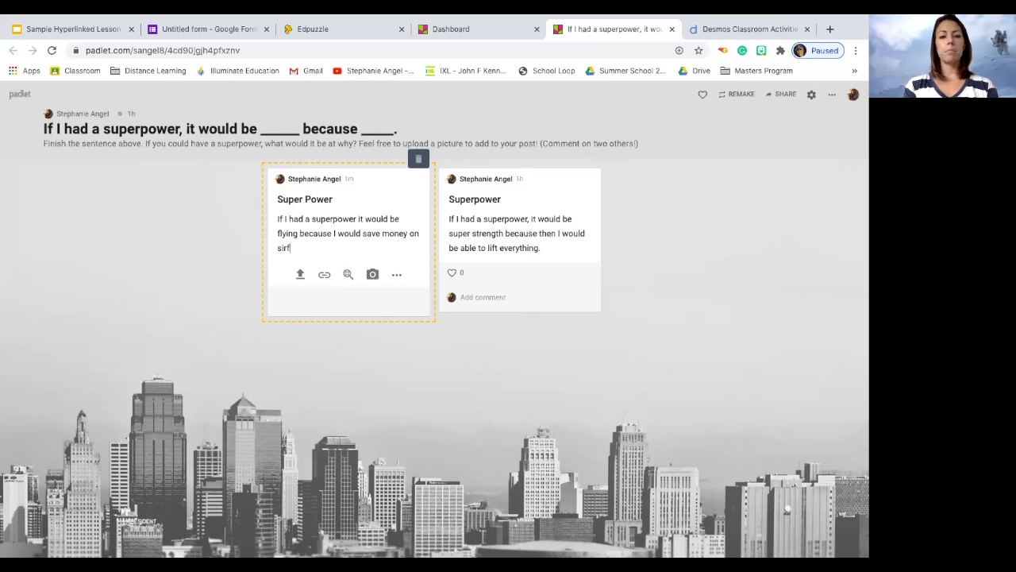
pyautogui.write('airfare.')
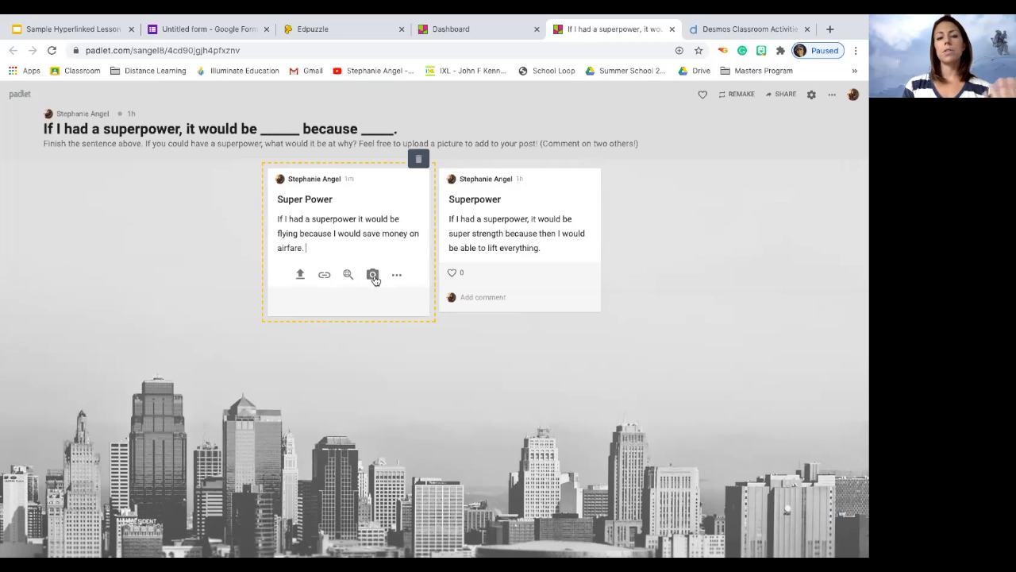
# Step: Attach the flying masked superhero picture to the new post using a Google image search for "super power flying", and finish the post
pyautogui.click(395, 276)
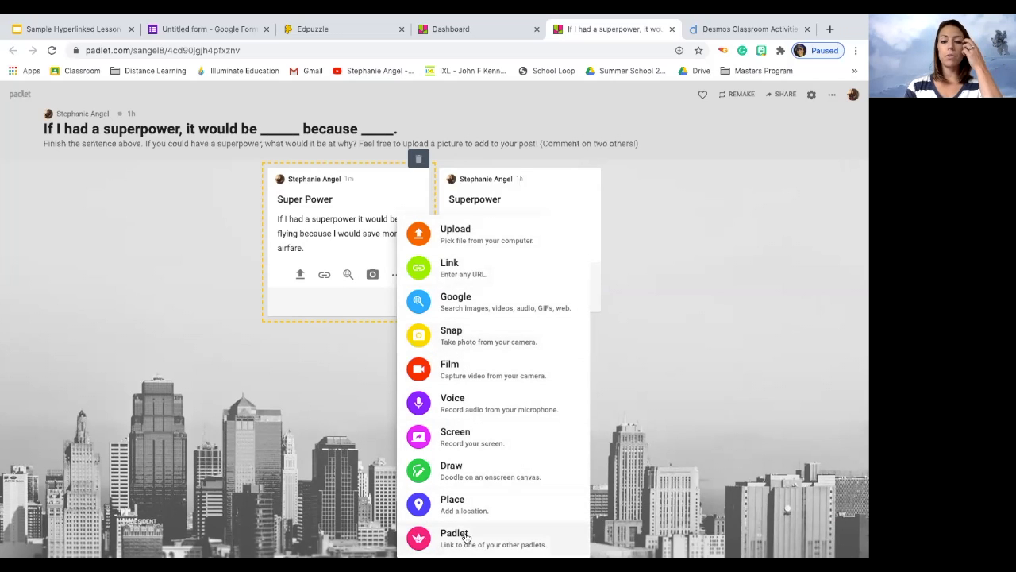
pyautogui.click(482, 312)
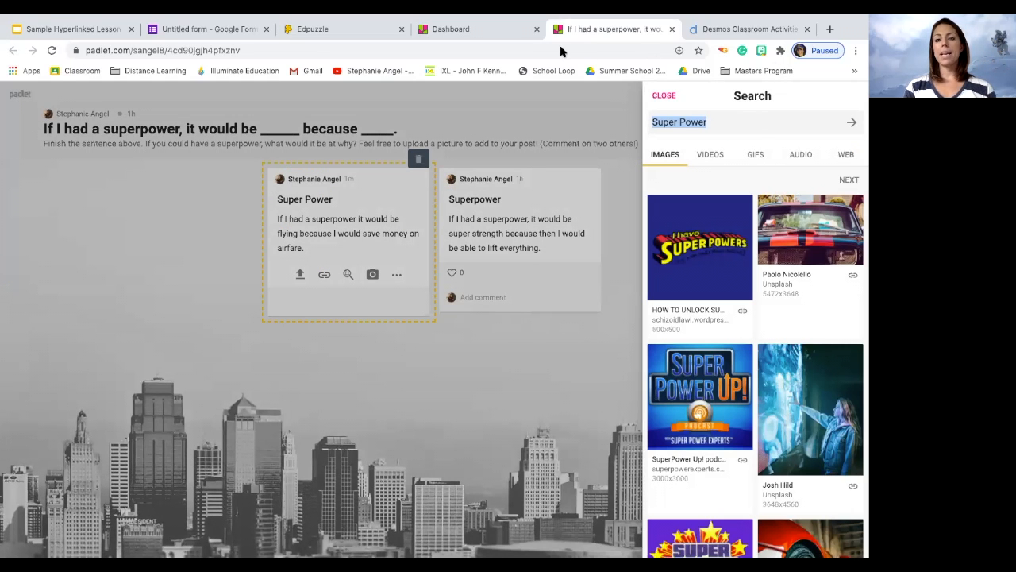
pyautogui.moveTo(720, 121); pyautogui.dragTo(648, 123)
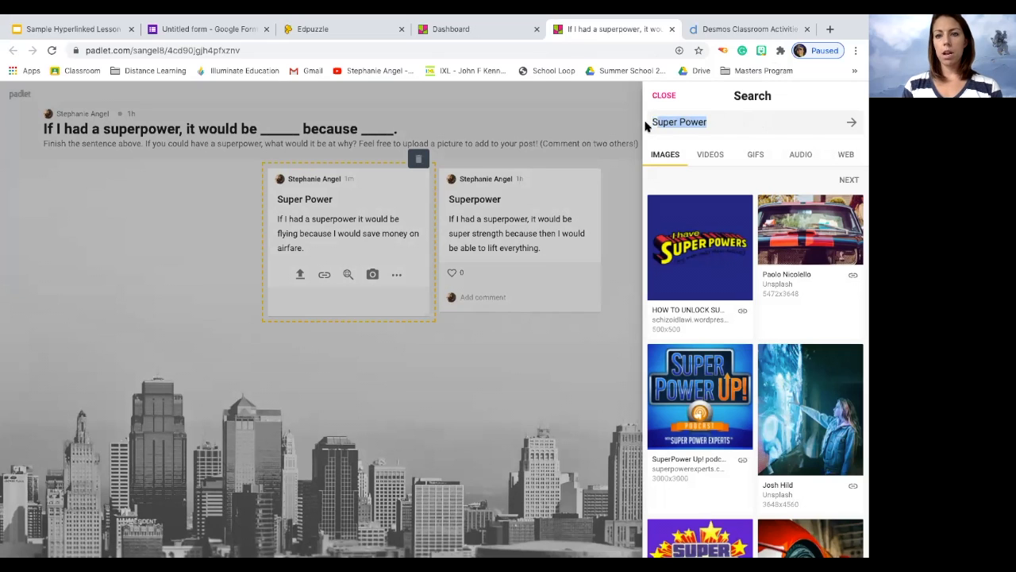
pyautogui.write('super power flying')
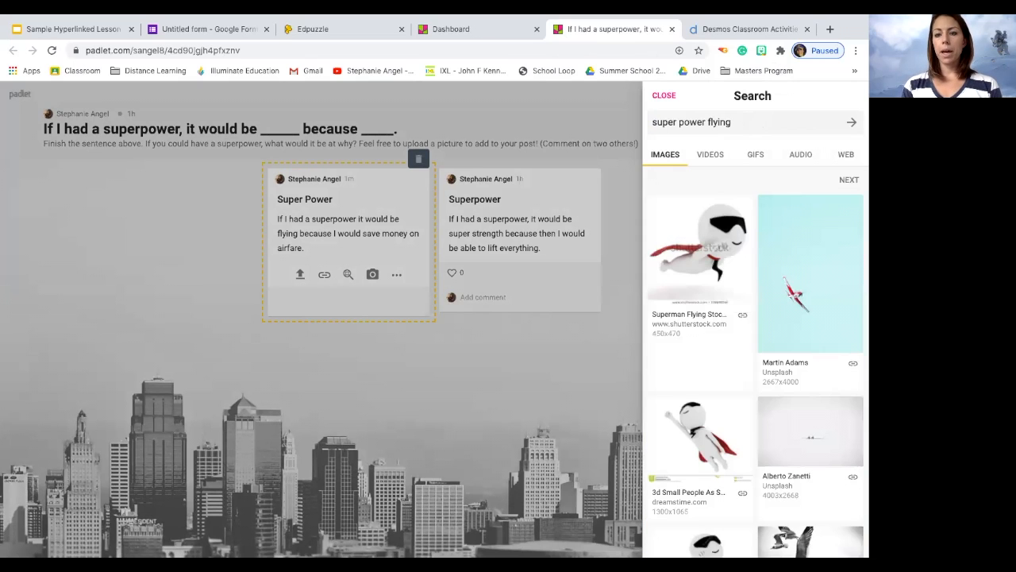
pyautogui.click(731, 262)
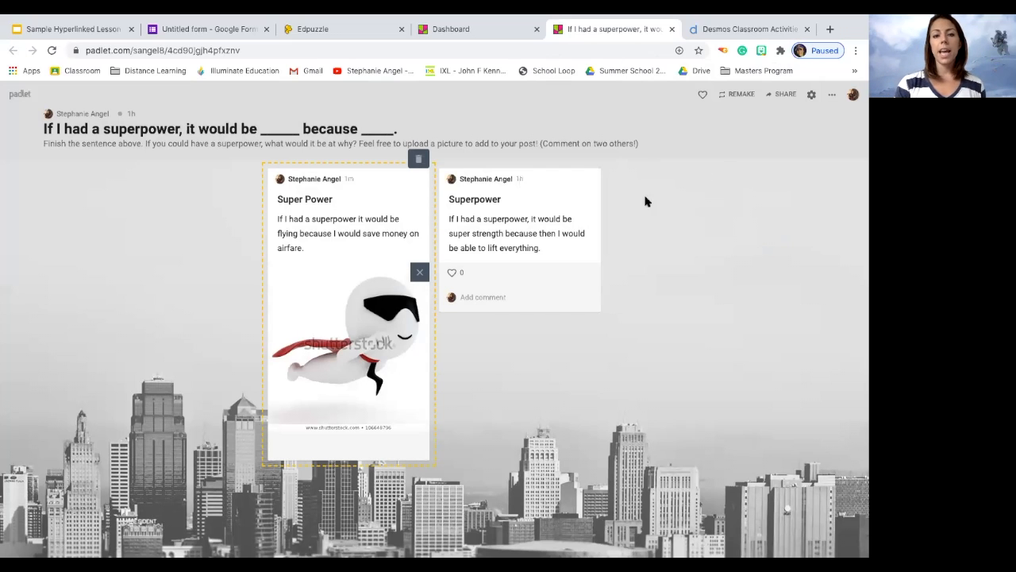
pyautogui.click(804, 244)
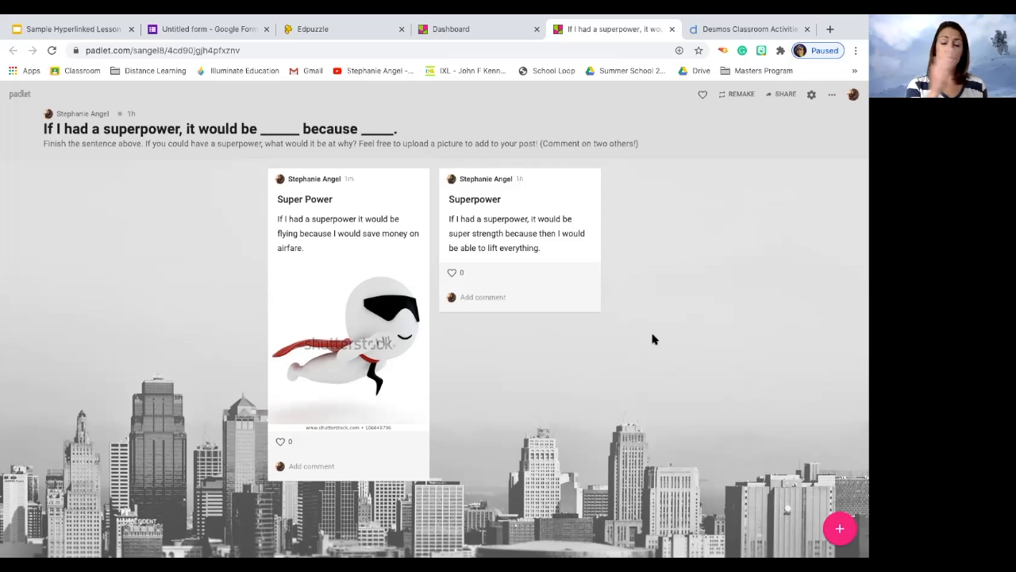
# Step: Write the comment "That would be awesome! What would you lift!" on the super strength post and like that post
pyautogui.click(503, 298)
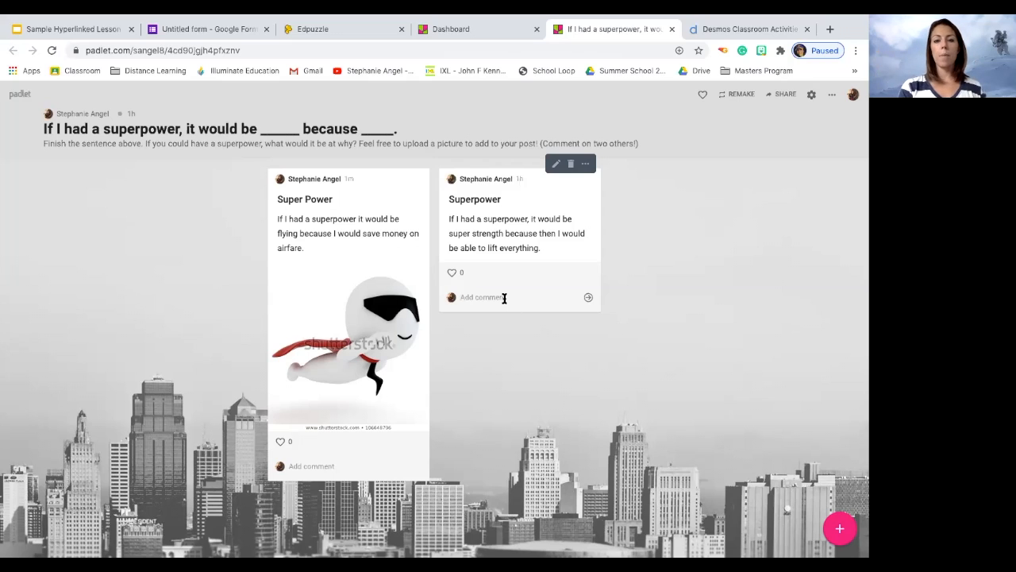
pyautogui.write('That wou')
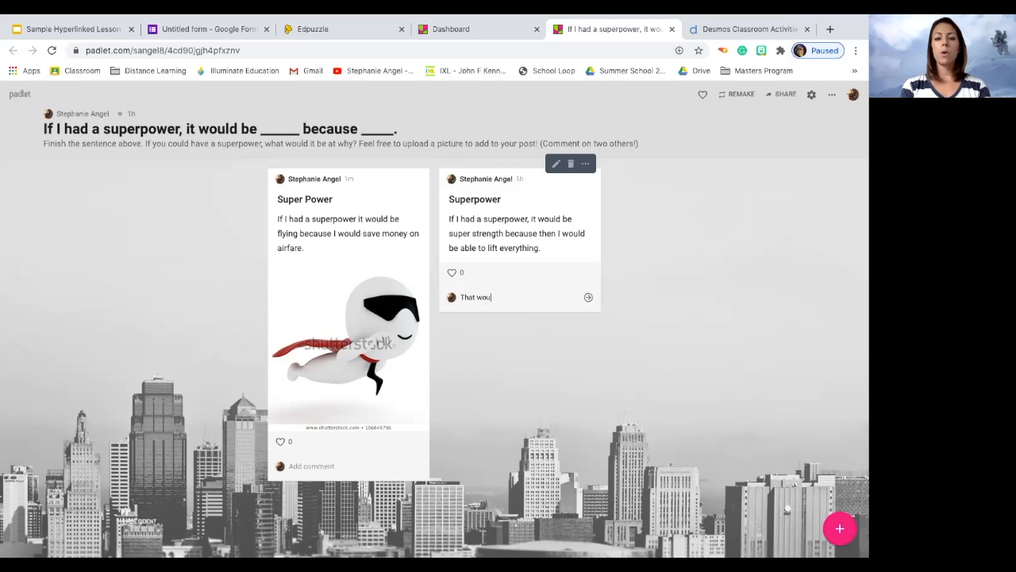
pyautogui.write('ld be awesome!')
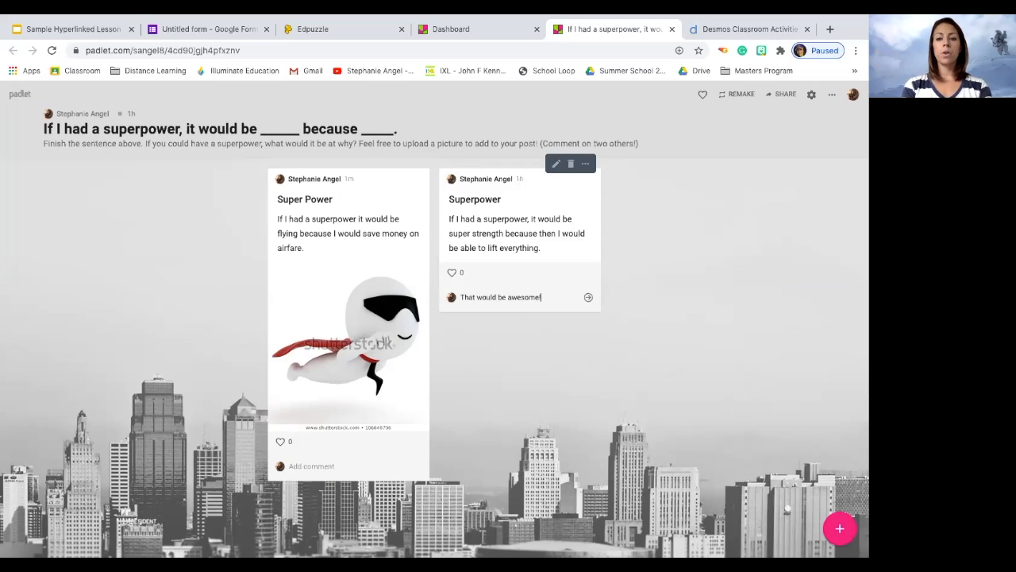
pyautogui.write(' What would you lift!')
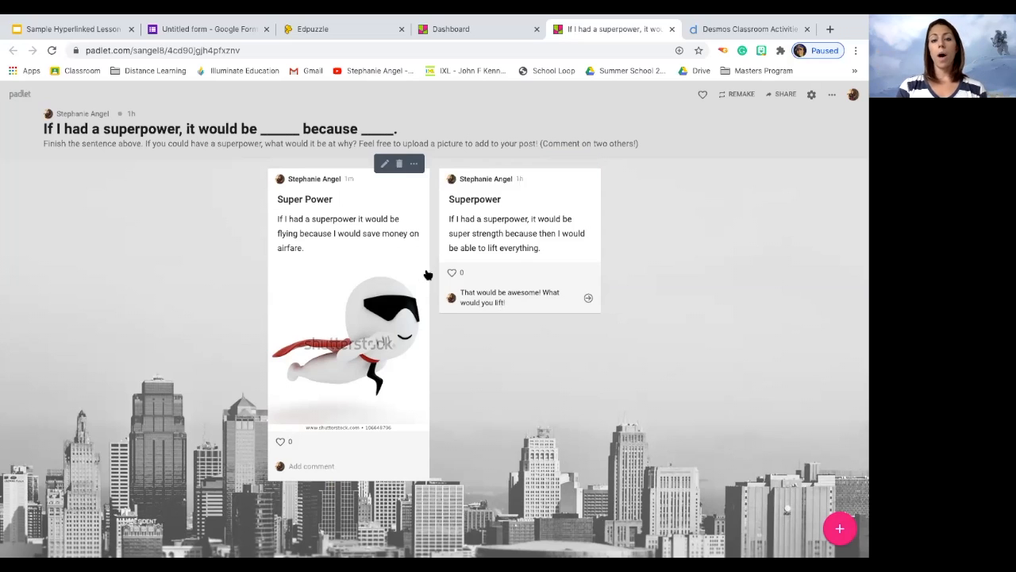
pyautogui.click(451, 273)
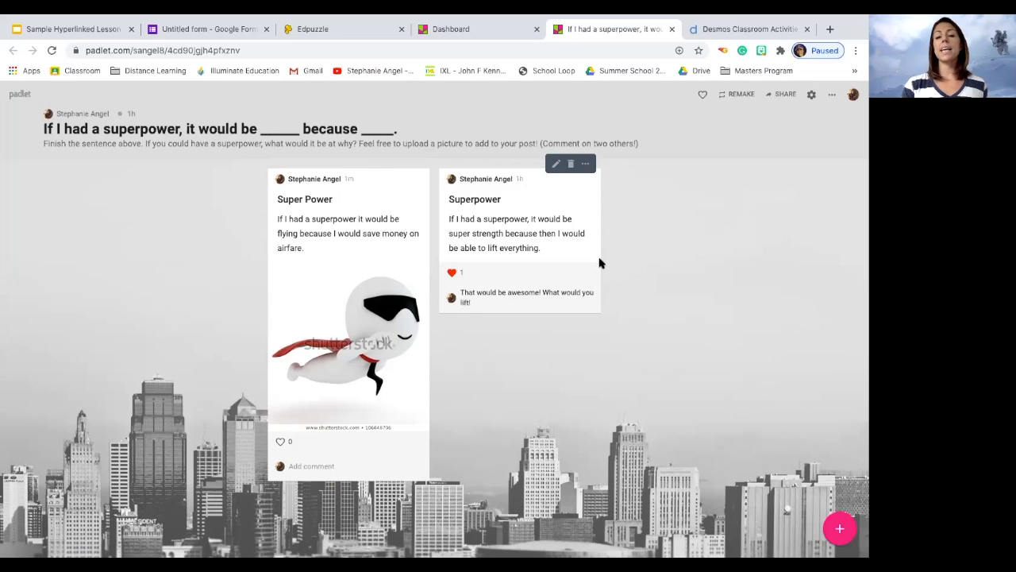
# Step: Color the flying superpower post purple and close this padlet
pyautogui.moveTo(341, 173)
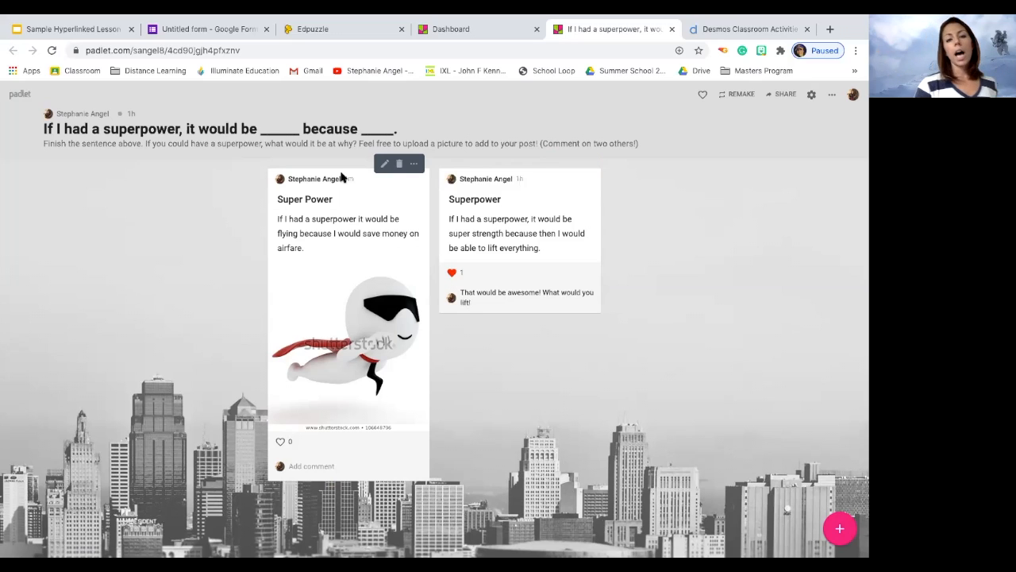
pyautogui.click(412, 170)
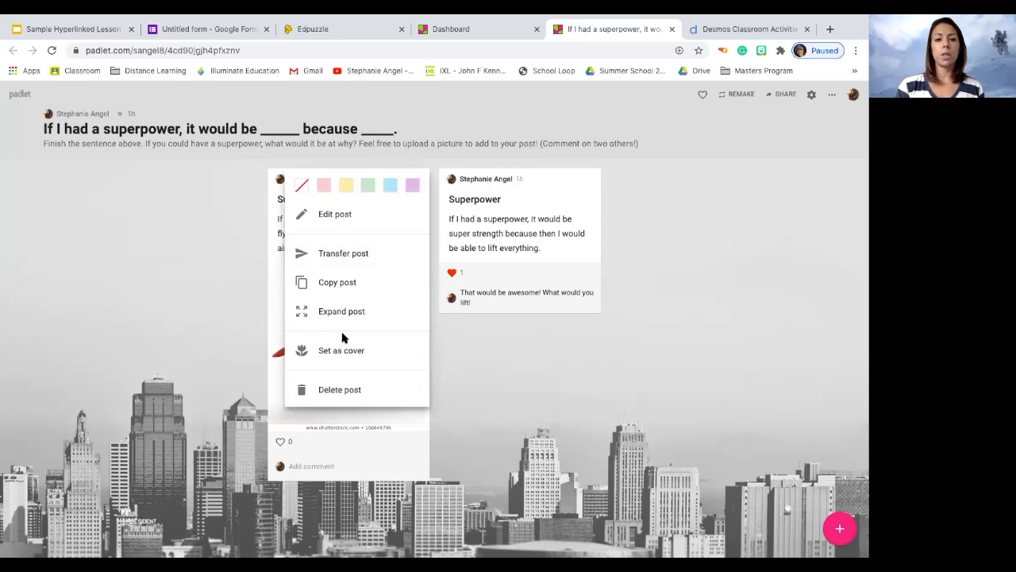
pyautogui.click(409, 190)
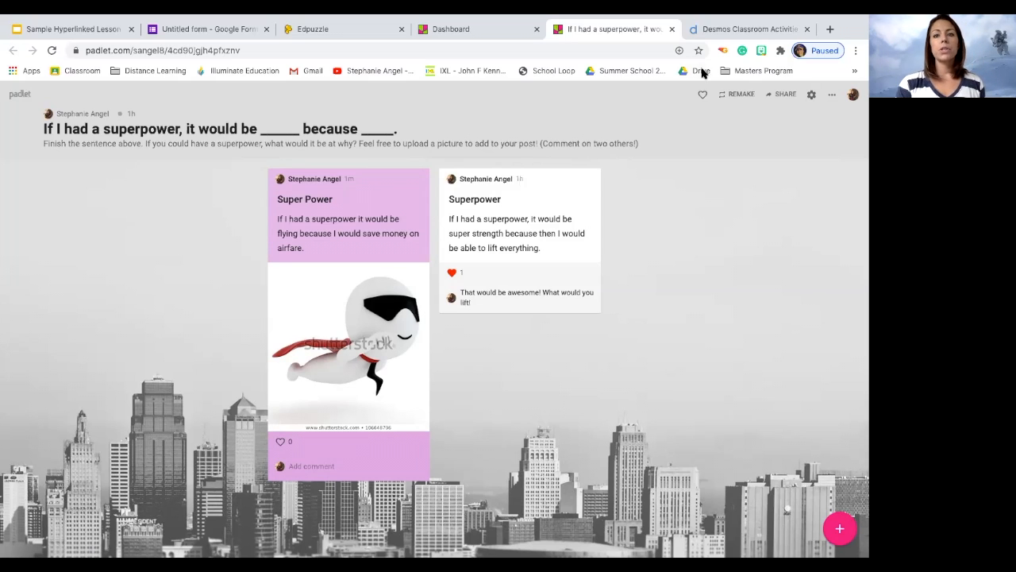
pyautogui.click(672, 28)
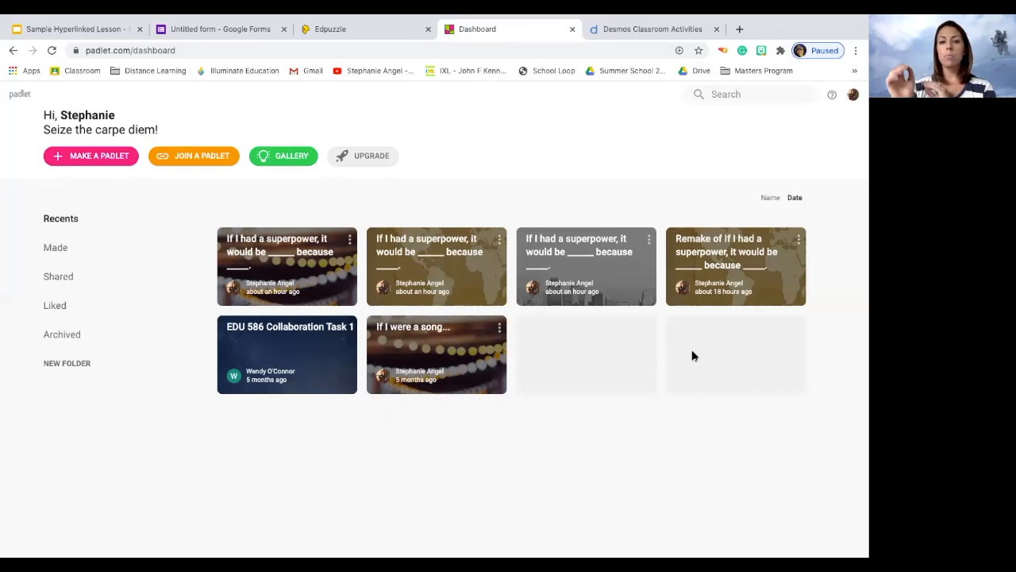
# Step: Remove the "If I were a song..." padlet from the dashboard and create a new blank padlet with the Wall layout
pyautogui.click(499, 329)
pyautogui.click(472, 359)
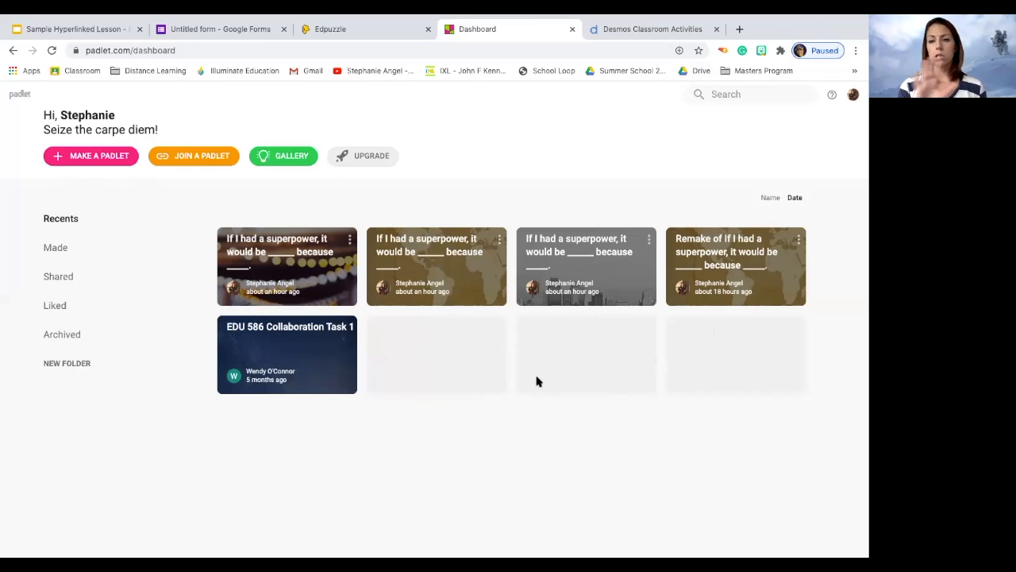
pyautogui.click(89, 161)
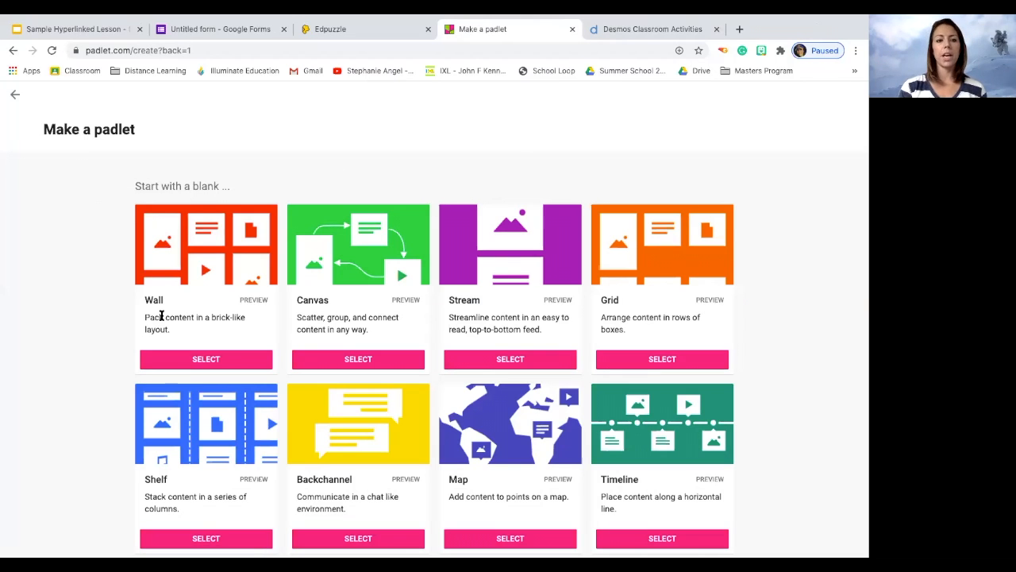
pyautogui.click(219, 362)
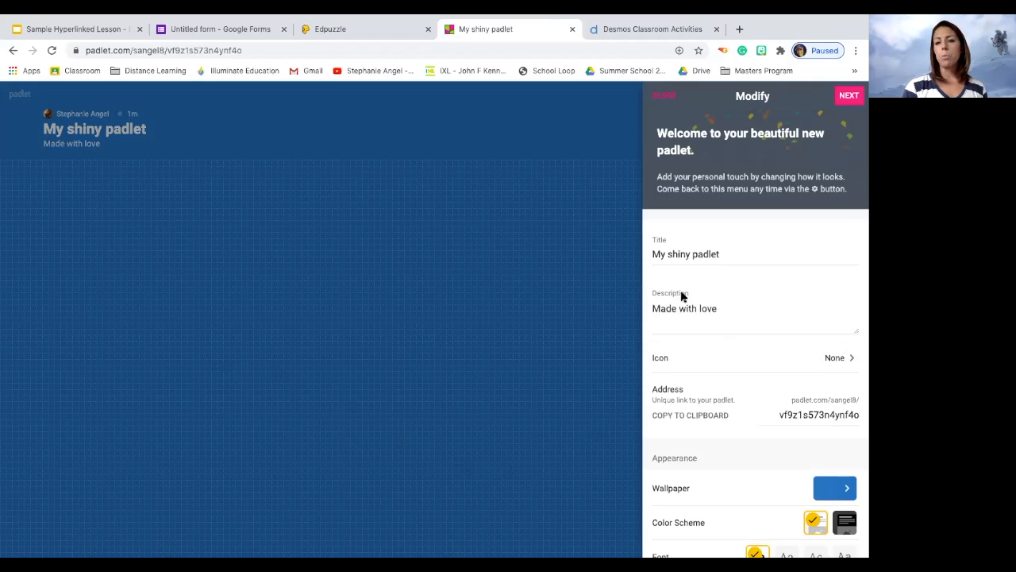
# Step: Title the new padlet "If I had a superpower, it would be _____ because ____." using the previously entered suggestion
pyautogui.moveTo(712, 257); pyautogui.dragTo(644, 256)
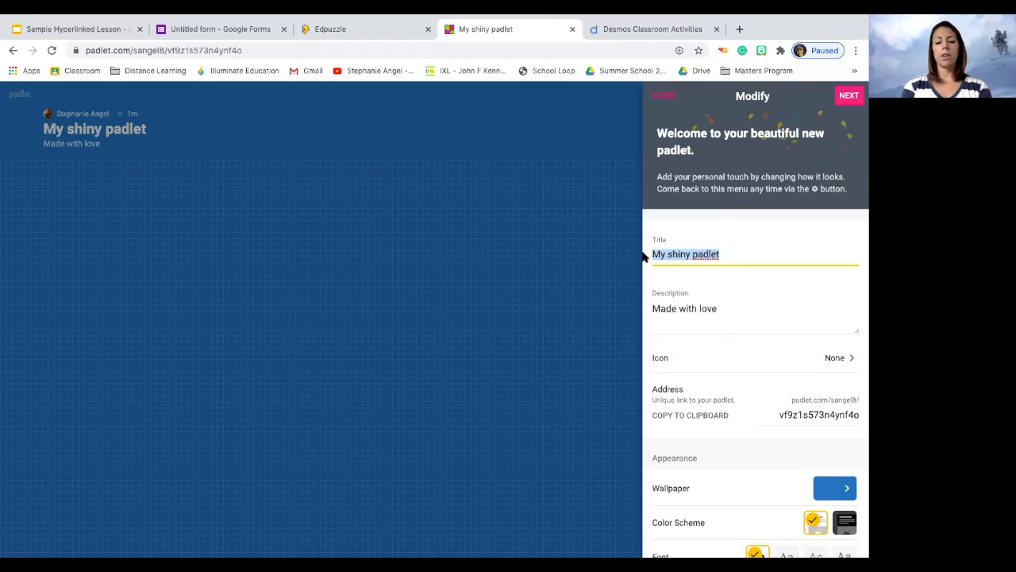
pyautogui.write('If I were')
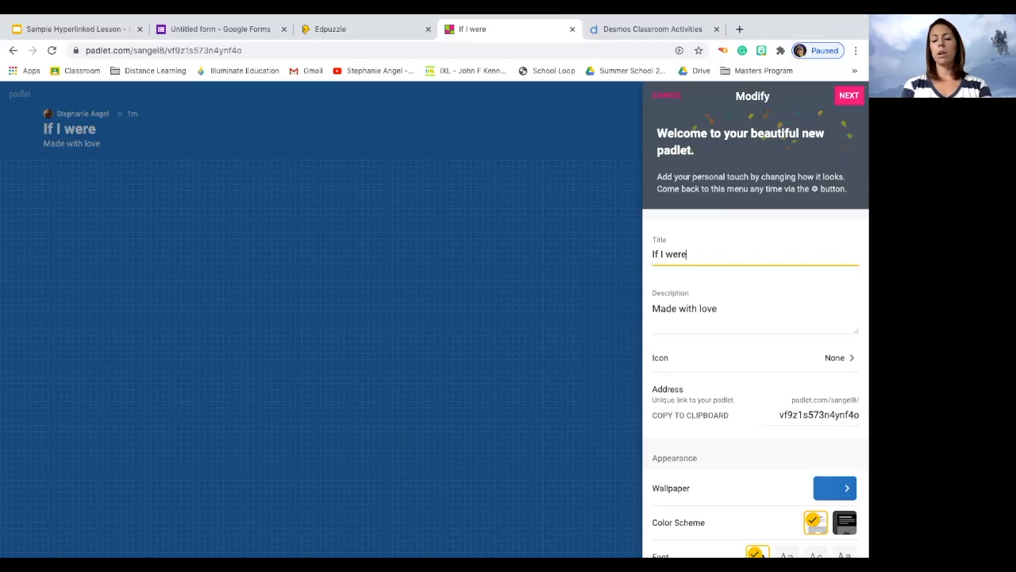
pyautogui.press('BackSpace')
pyautogui.press('BackSpace')
pyautogui.press('BackSpace')
pyautogui.press('BackSpace')
pyautogui.write('had')
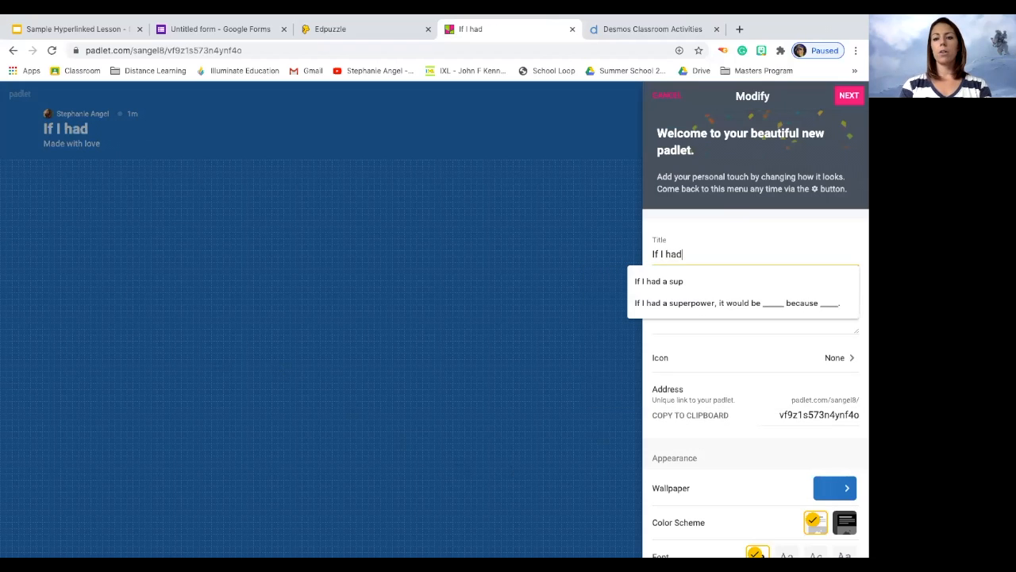
pyautogui.click(744, 302)
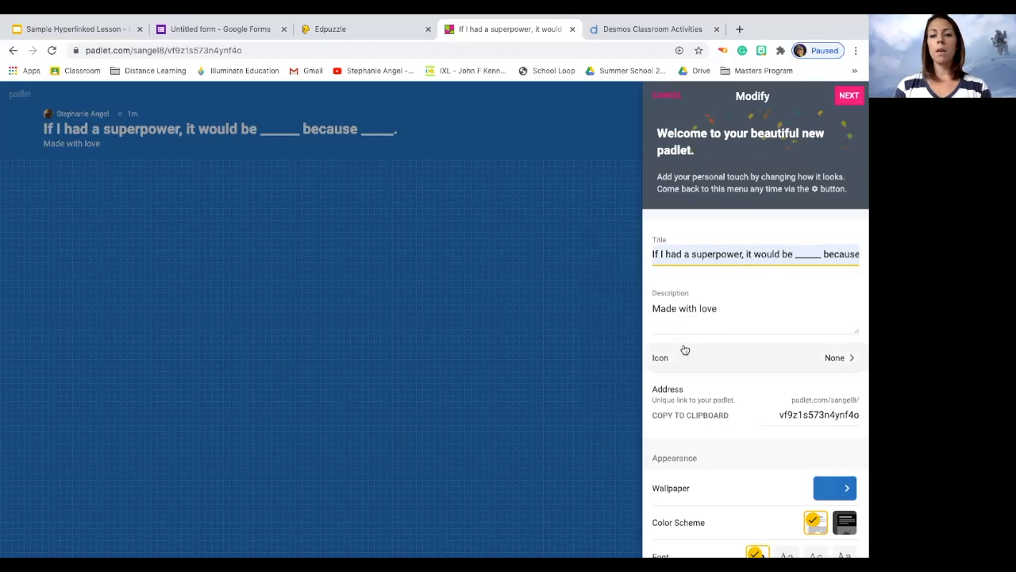
# Step: Replace the padlet's description with "Double click anywhere to add your post."
pyautogui.moveTo(718, 308); pyautogui.dragTo(635, 316)
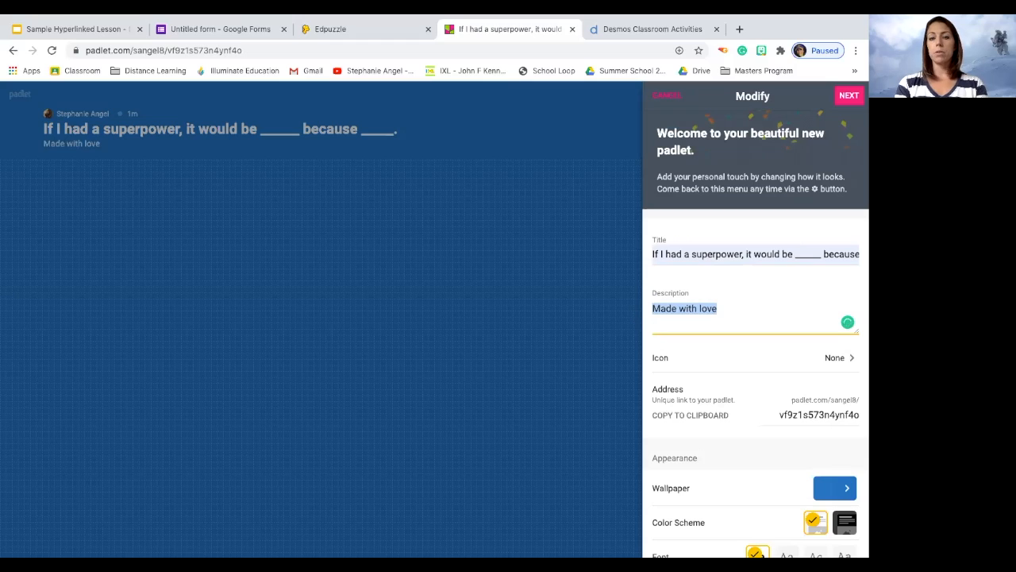
pyautogui.write('Double click an')
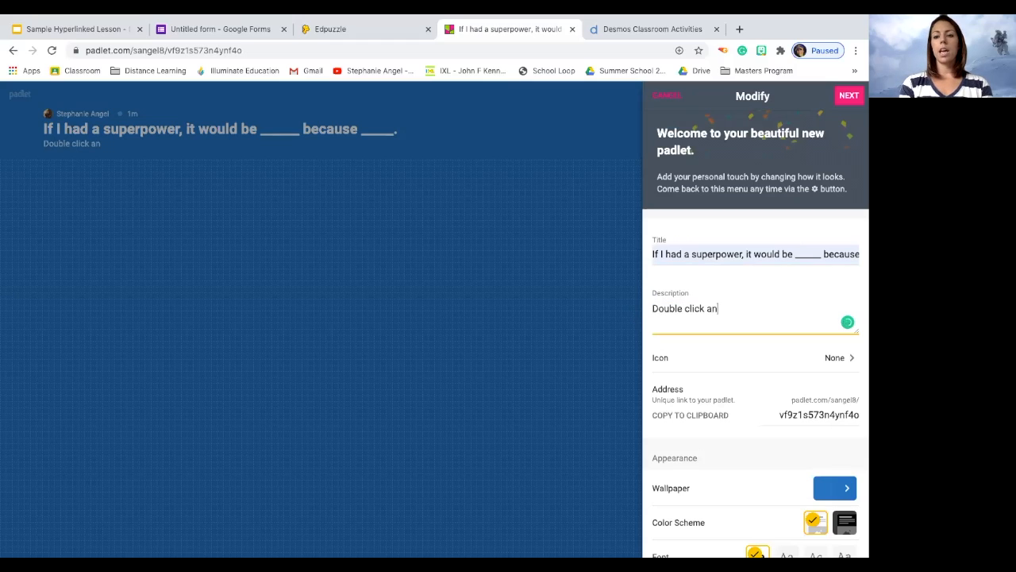
pyautogui.write('ywhere to ')
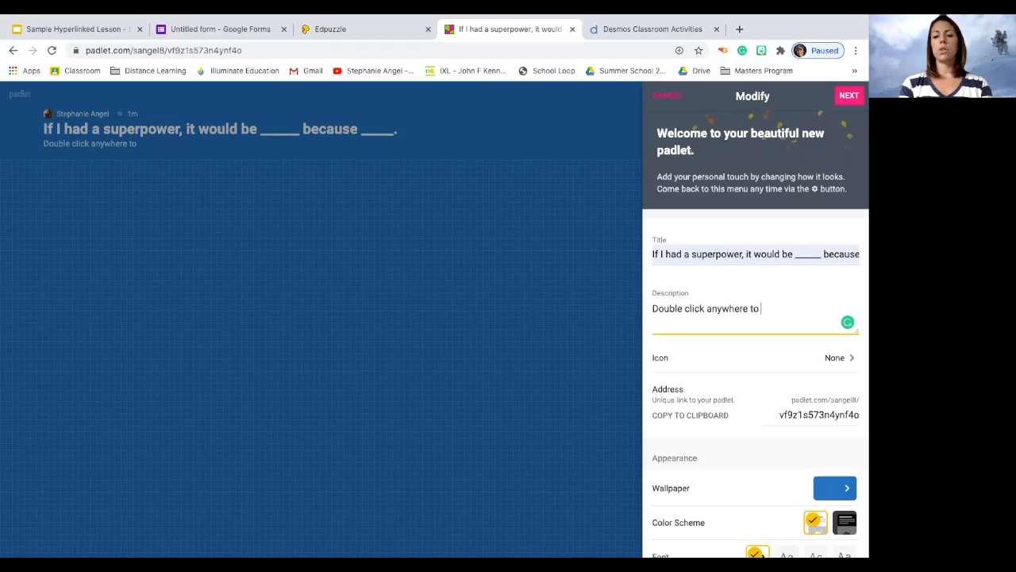
pyautogui.write('add your post.')
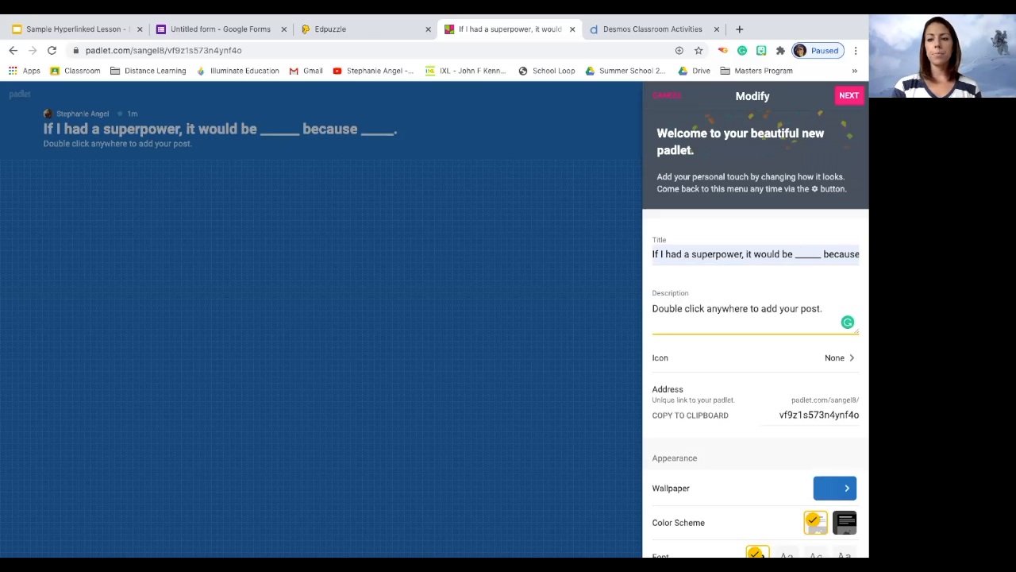
# Step: Set the padlet's wallpaper to the Jetpack picture and return to the main settings
pyautogui.scroll(-2, 749, 392)
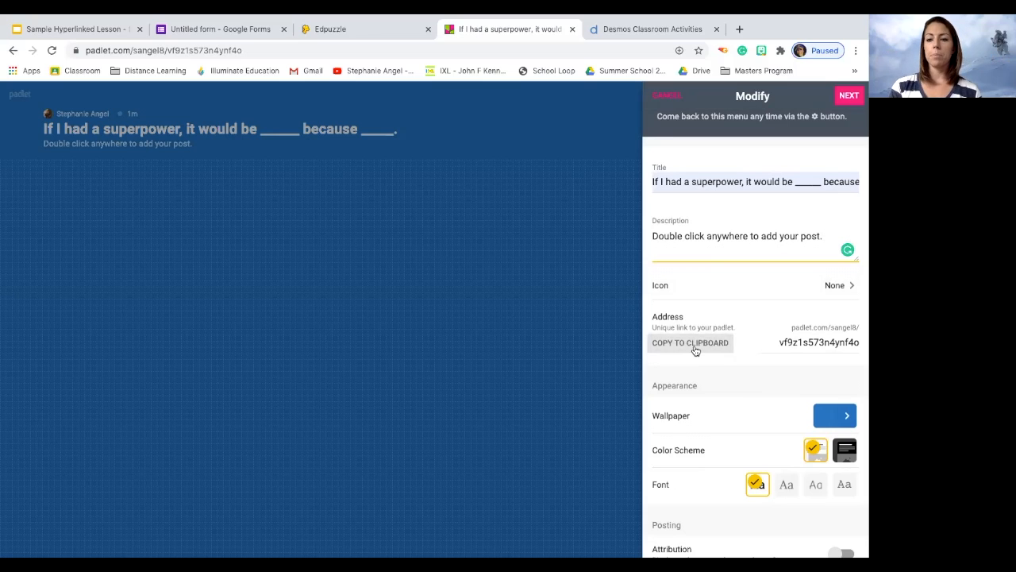
pyautogui.scroll(-2, 695, 351)
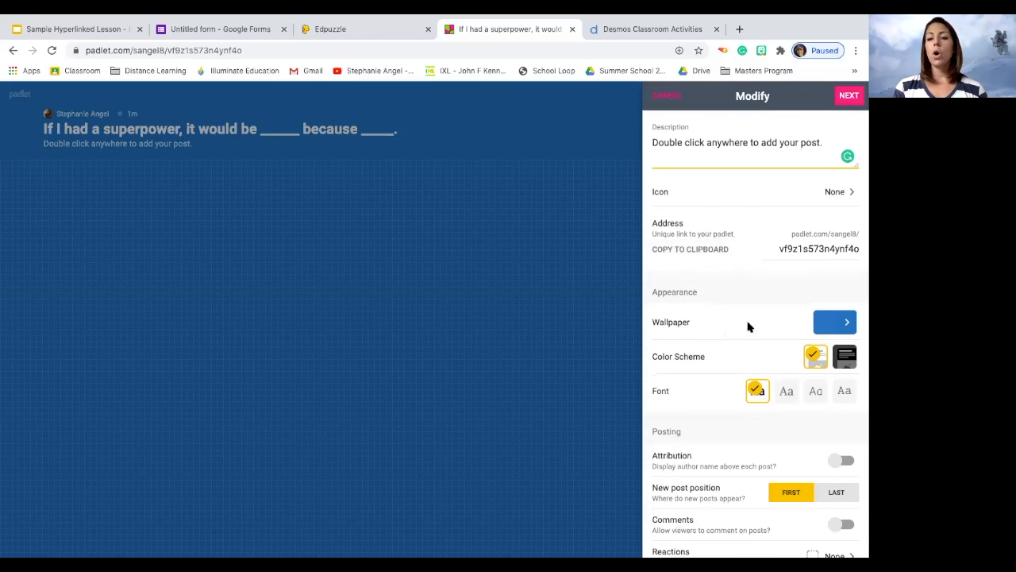
pyautogui.click(837, 327)
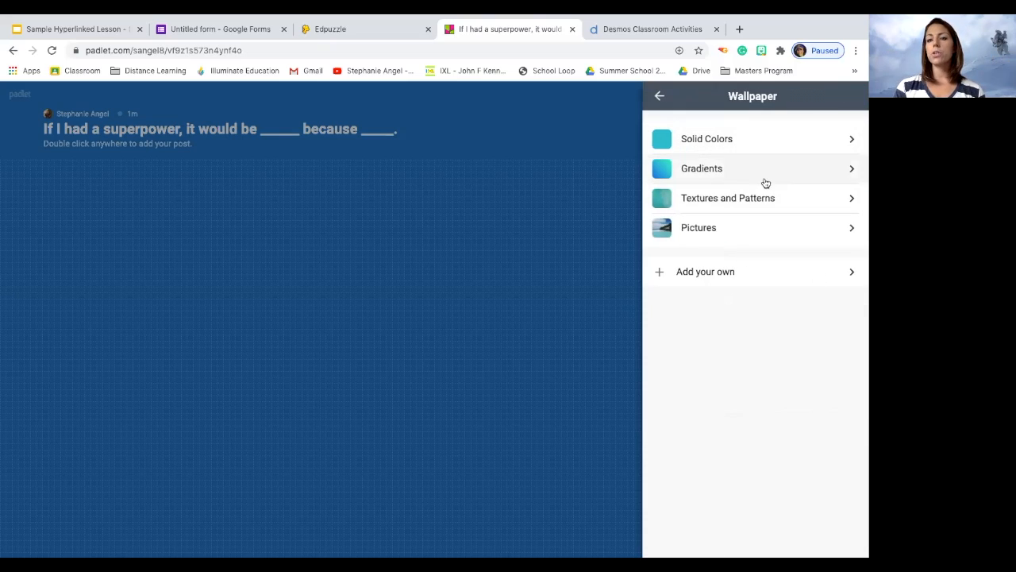
pyautogui.click(749, 230)
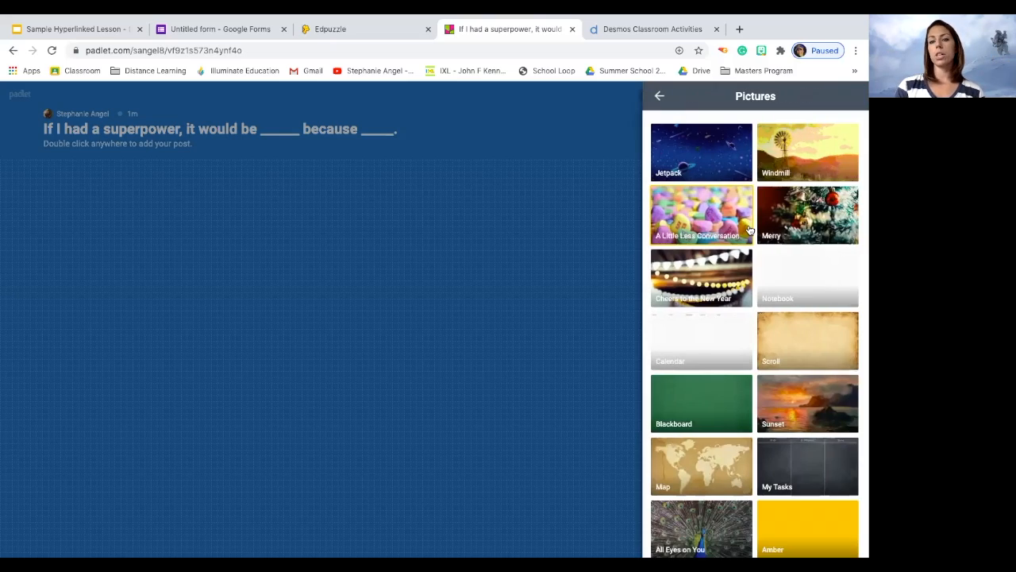
pyautogui.scroll(-1, 749, 229)
pyautogui.scroll(1, 698, 182)
pyautogui.click(686, 138)
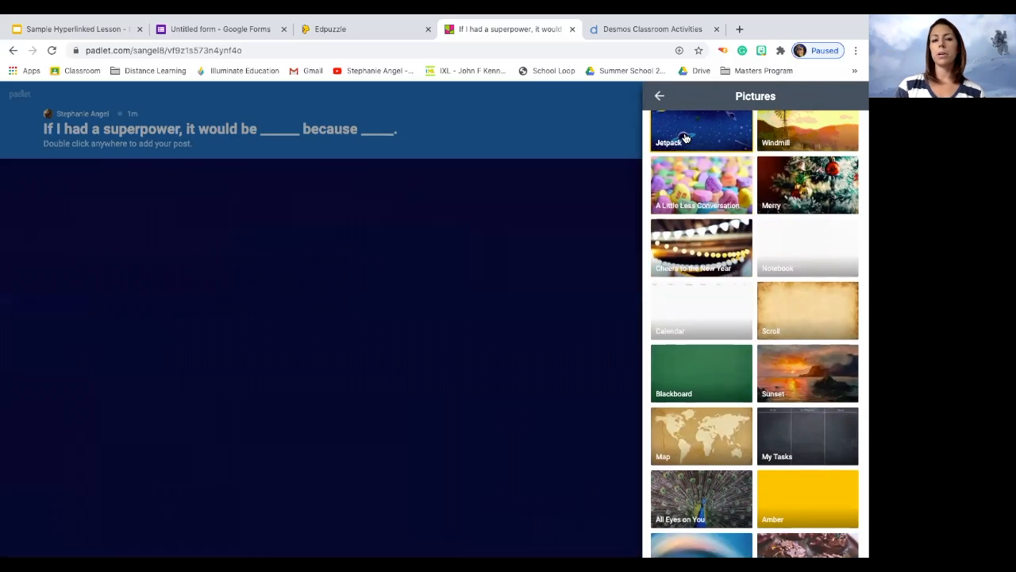
pyautogui.click(659, 97)
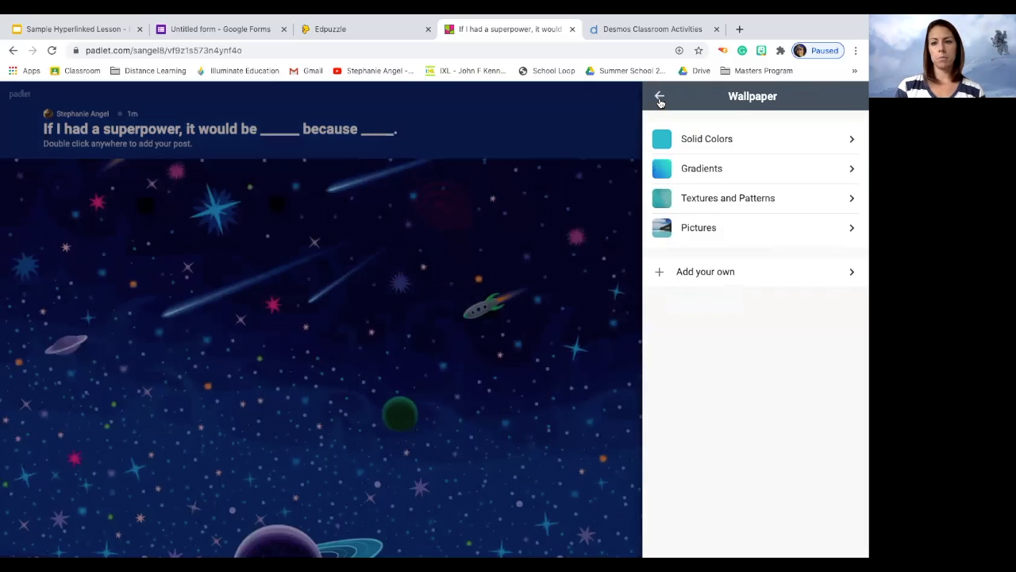
pyautogui.click(659, 98)
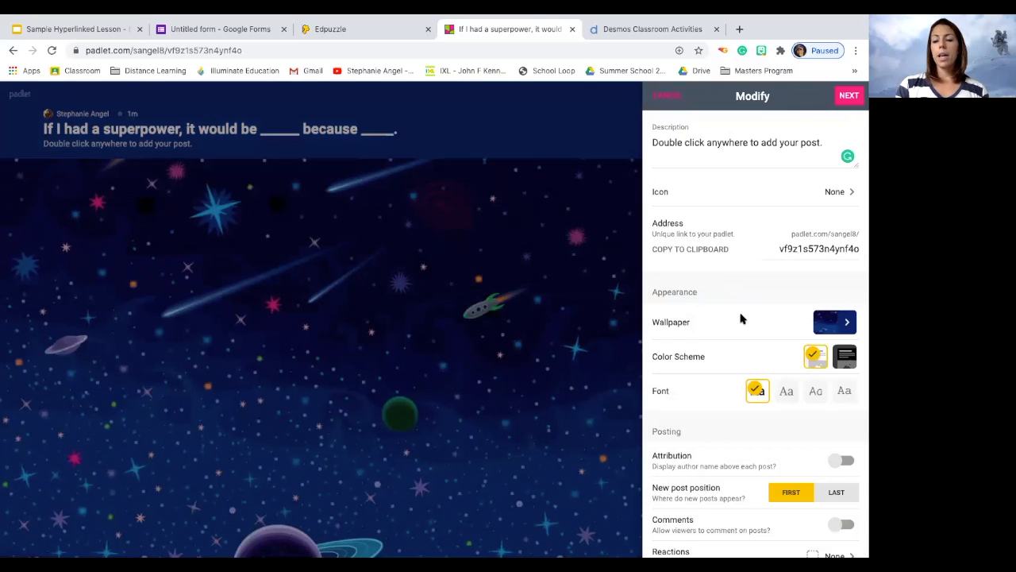
# Step: Turn on author attribution above each post and allow viewers to comment on posts
pyautogui.scroll(-1, 794, 333)
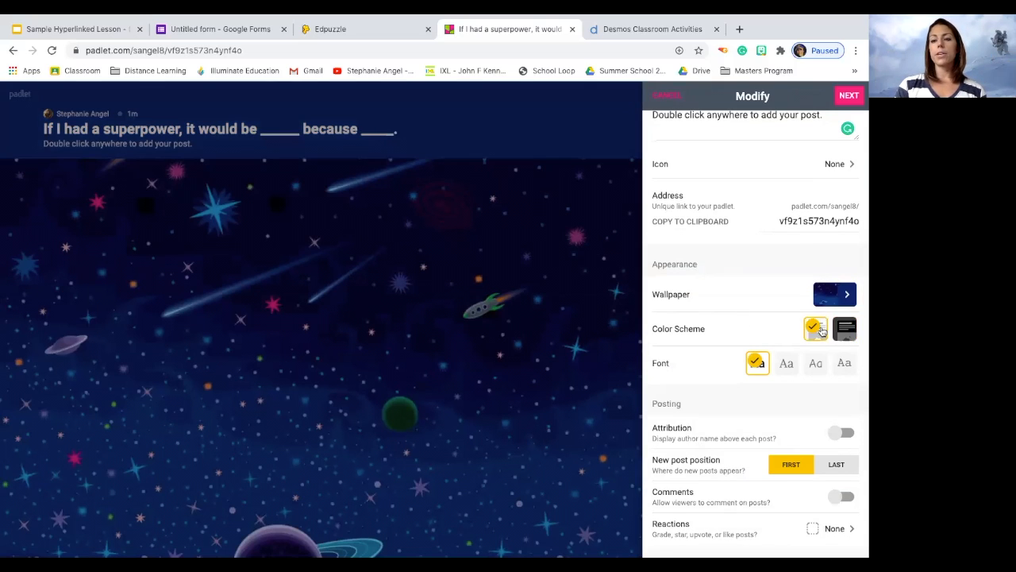
pyautogui.scroll(-3, 858, 364)
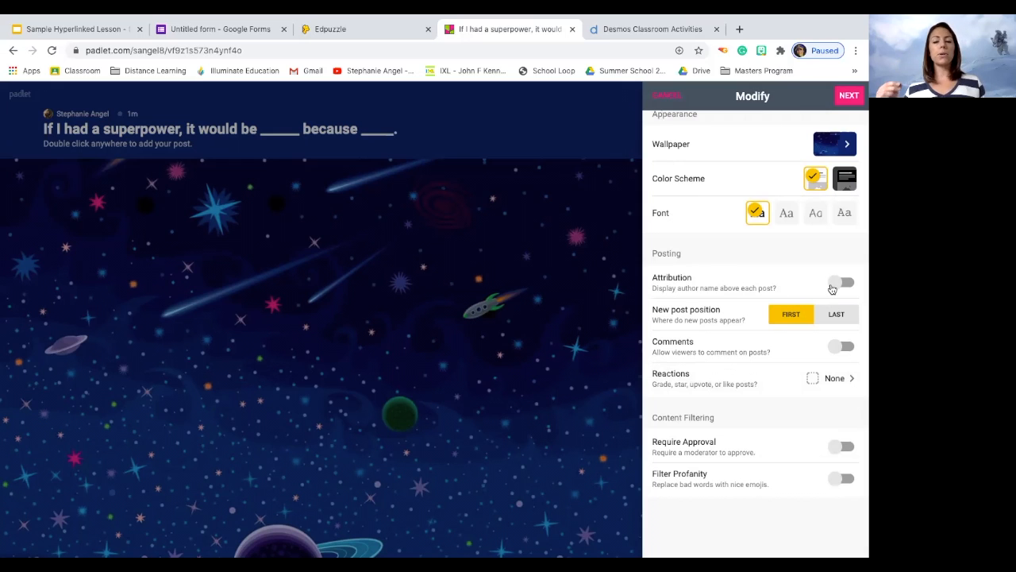
pyautogui.click(832, 286)
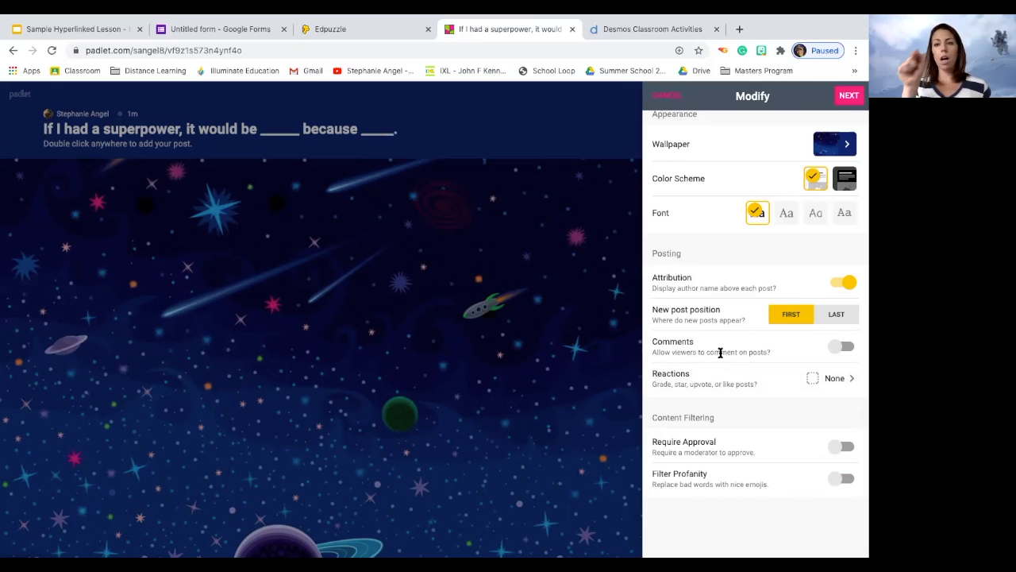
pyautogui.click(837, 351)
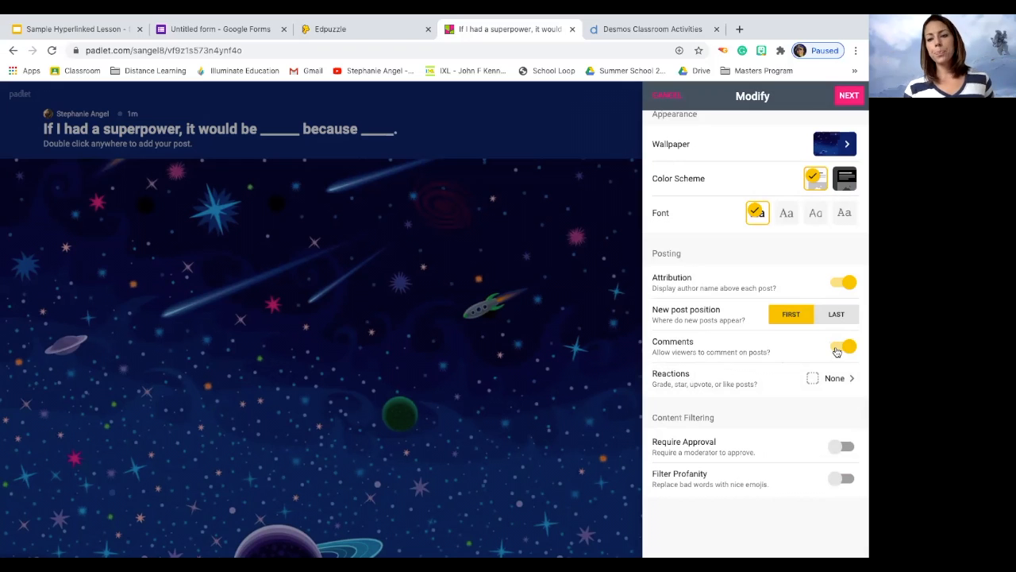
# Step: Try out the Like, Vote, Star and Grade reaction types, and set the padlet's reactions to Like
pyautogui.click(797, 377)
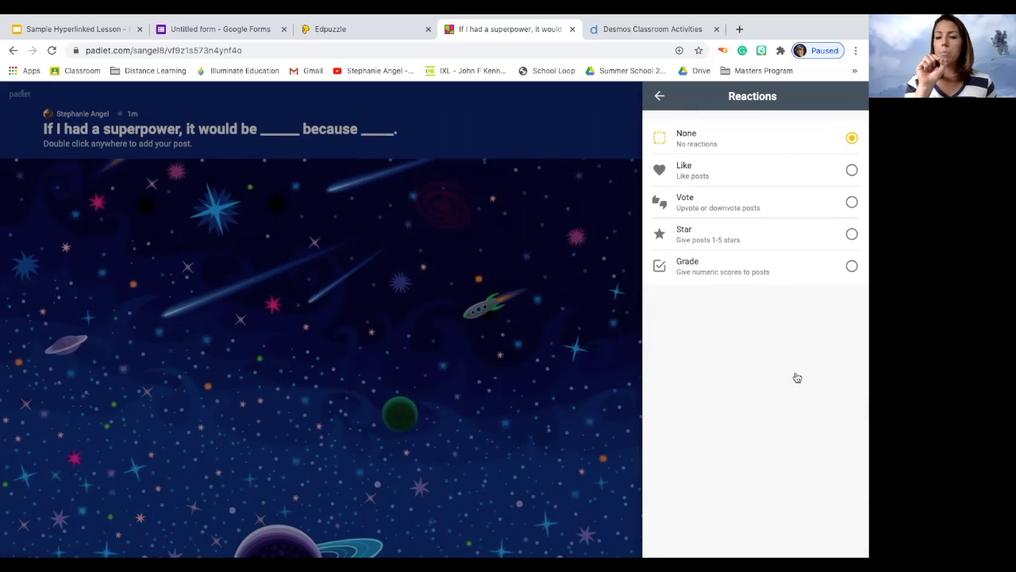
pyautogui.click(852, 169)
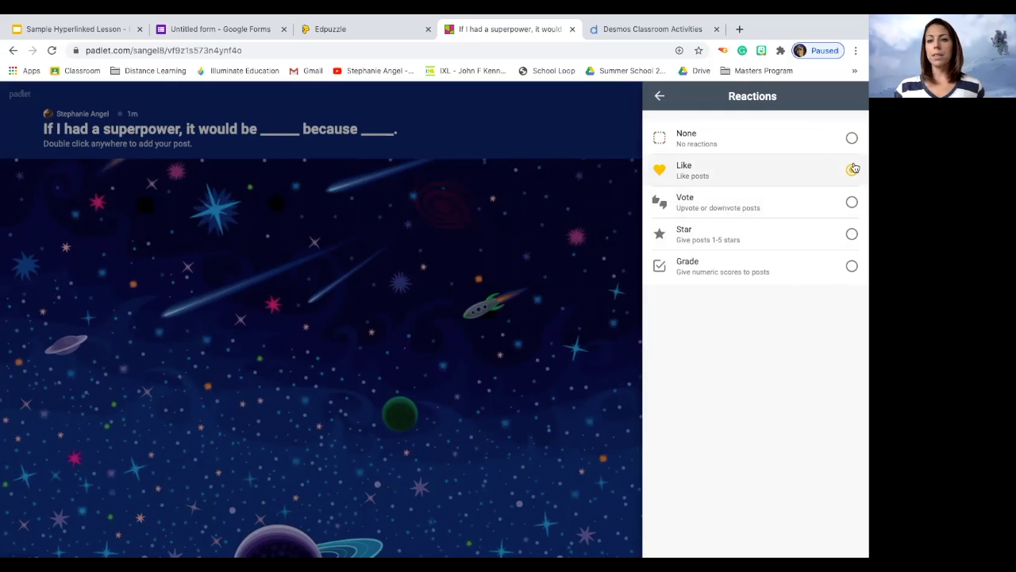
pyautogui.click(849, 201)
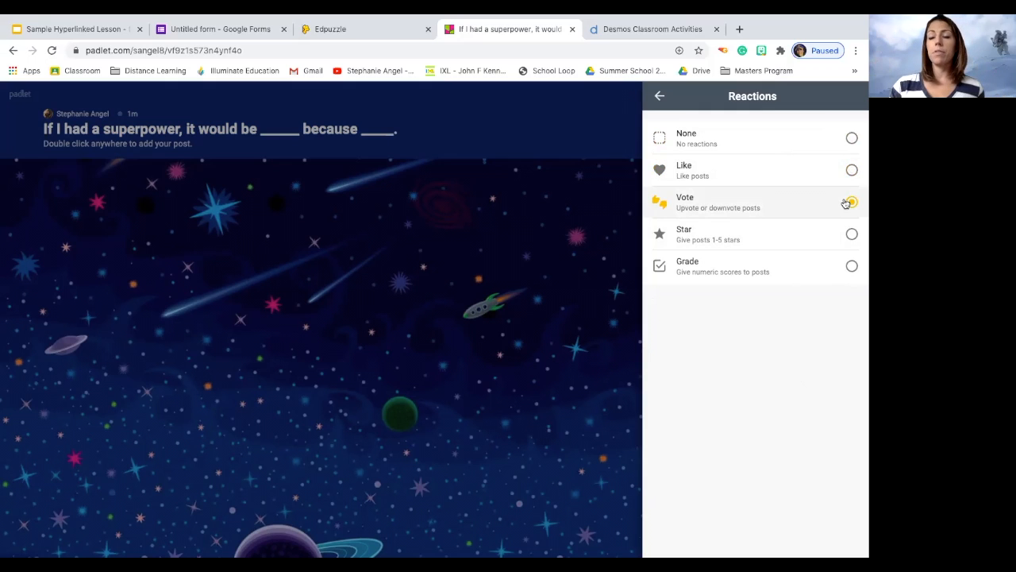
pyautogui.click(832, 237)
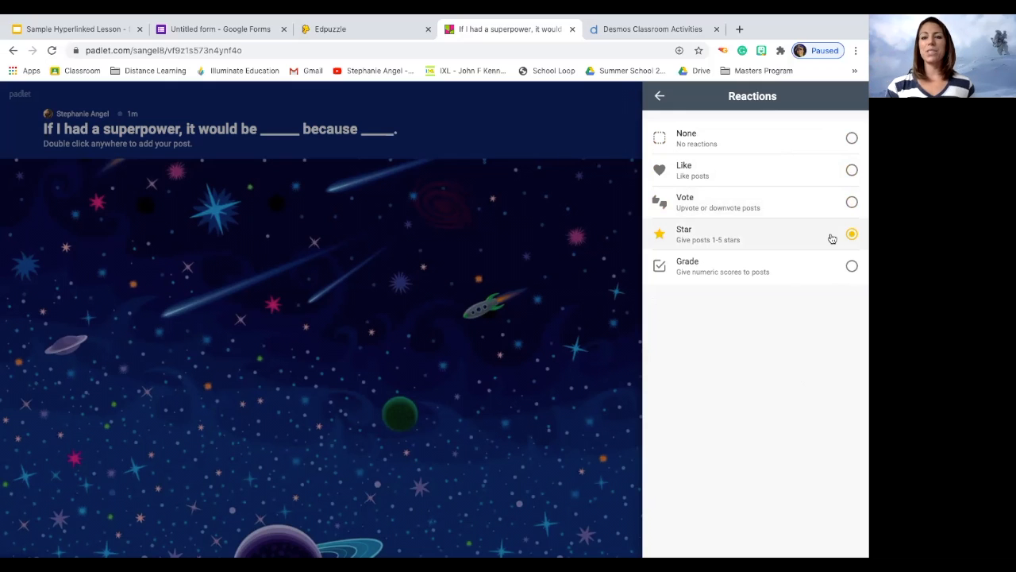
pyautogui.click(818, 271)
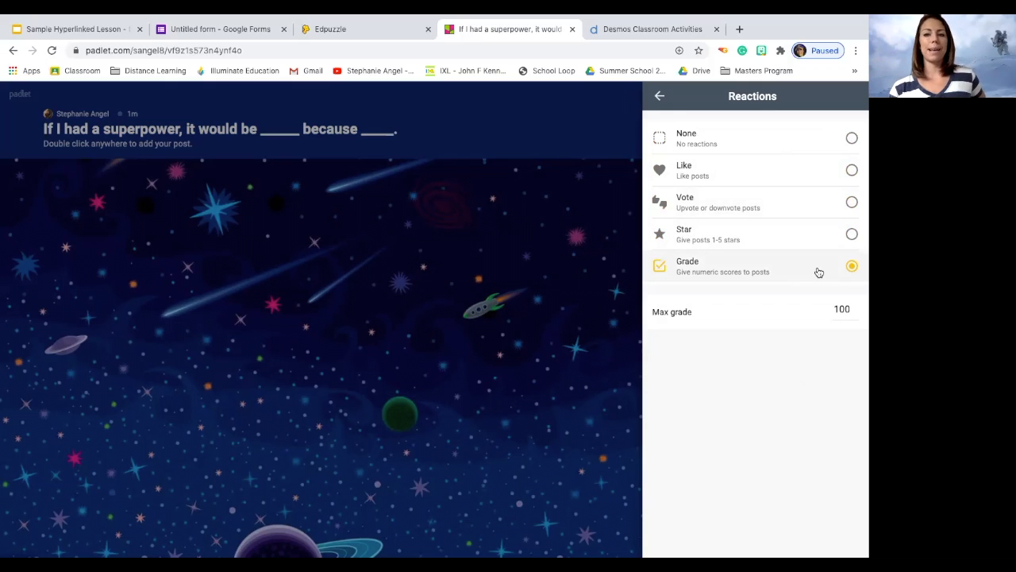
pyautogui.click(738, 168)
pyautogui.click(658, 97)
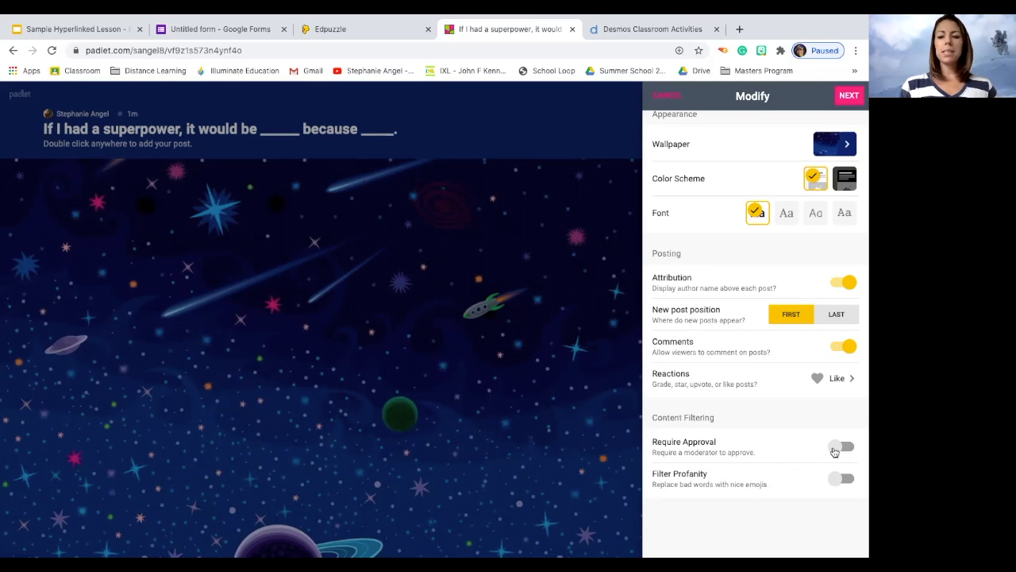
# Step: Enable the profanity filter and copy the new padlet's unique link to the clipboard
pyautogui.click(837, 480)
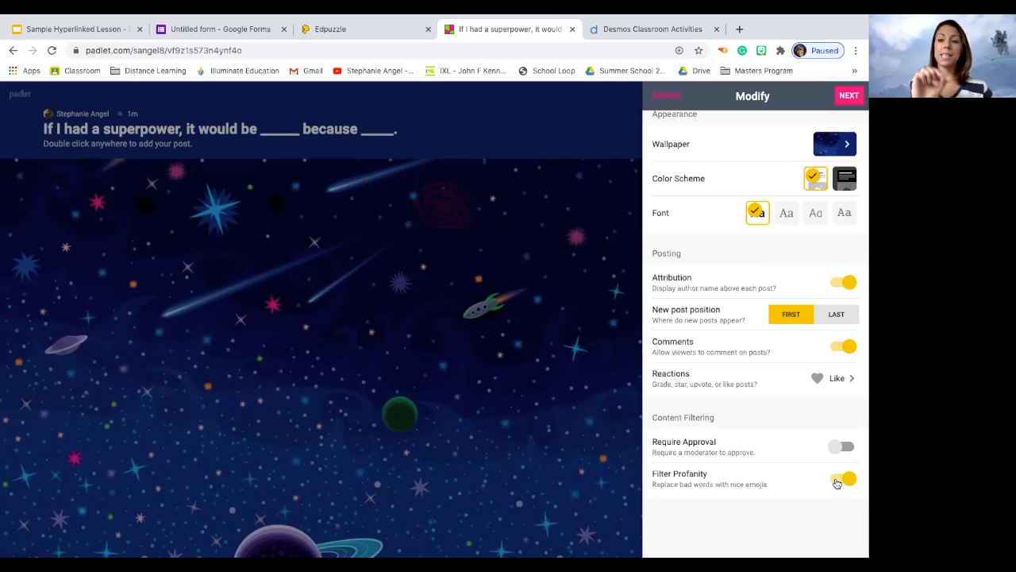
pyautogui.scroll(5, 836, 482)
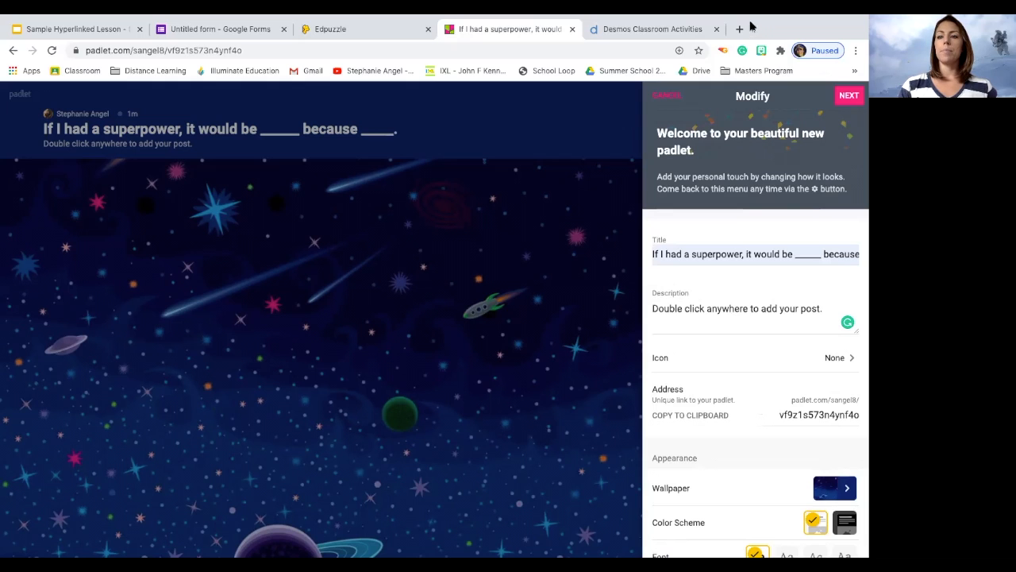
pyautogui.click(691, 415)
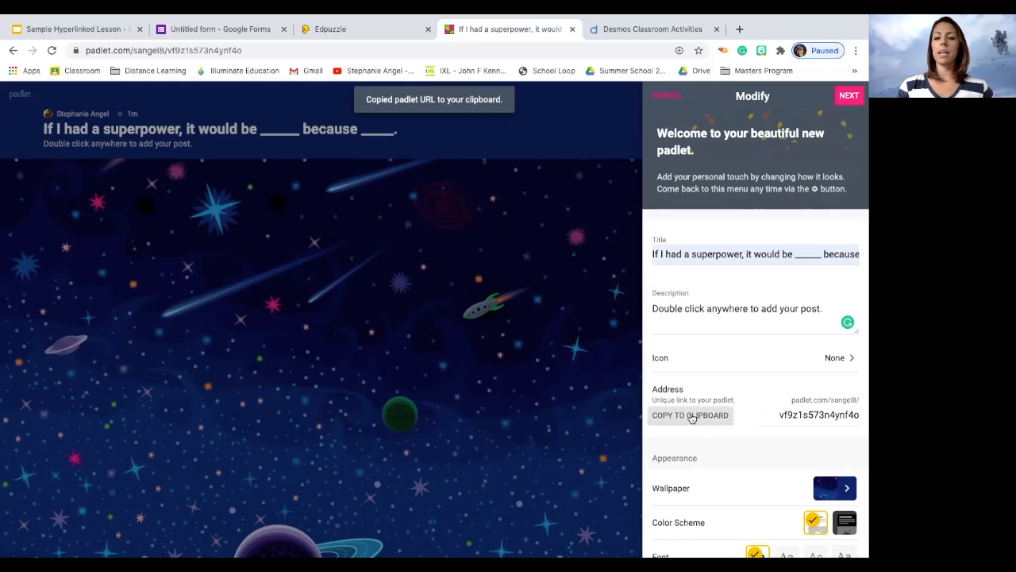
# Step: Finish the padlet's settings and, in Google Slides, link the word HERE on the discussion board slide to the copied padlet address
pyautogui.click(851, 99)
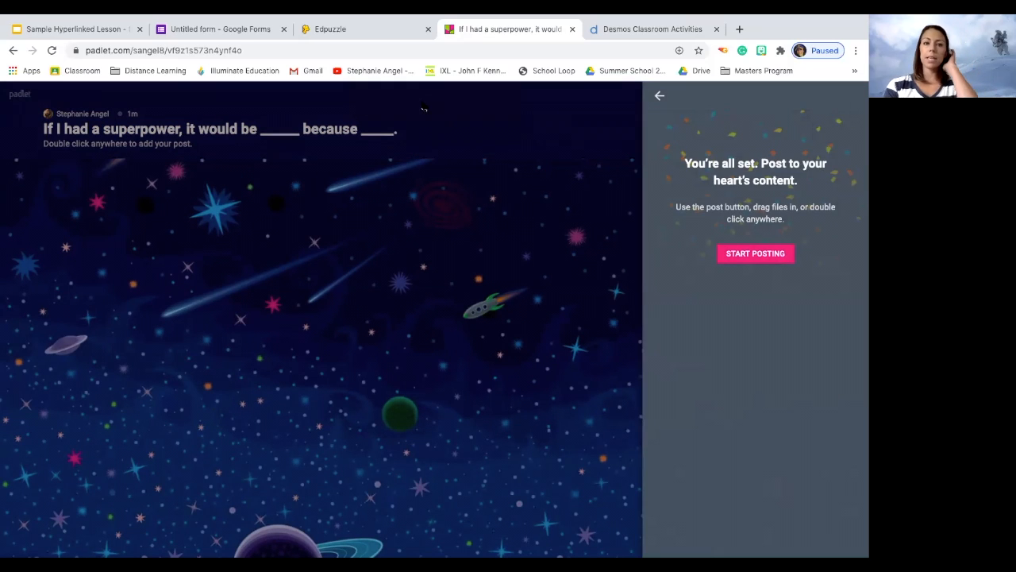
pyautogui.click(94, 32)
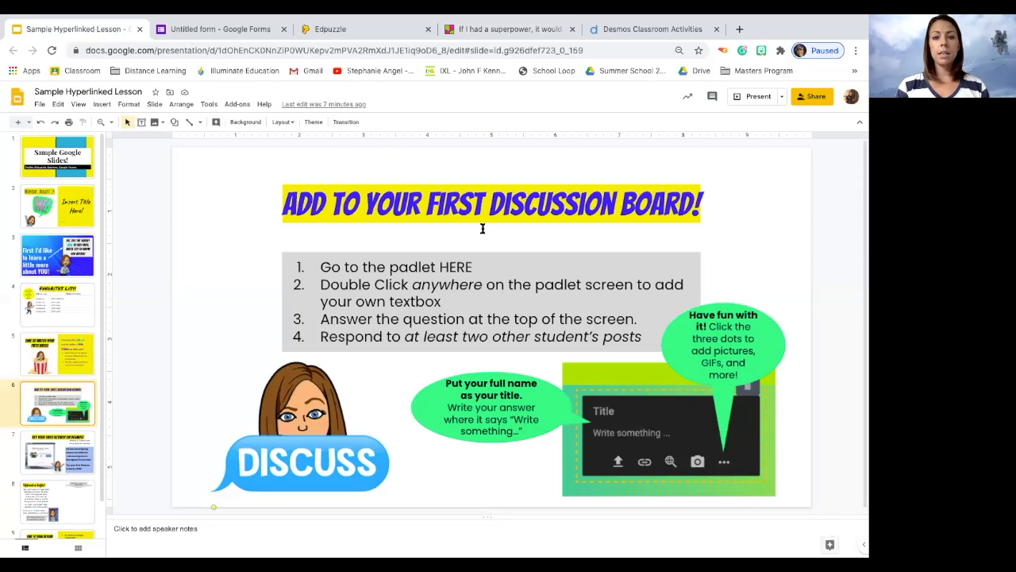
pyautogui.doubleClick(444, 266)
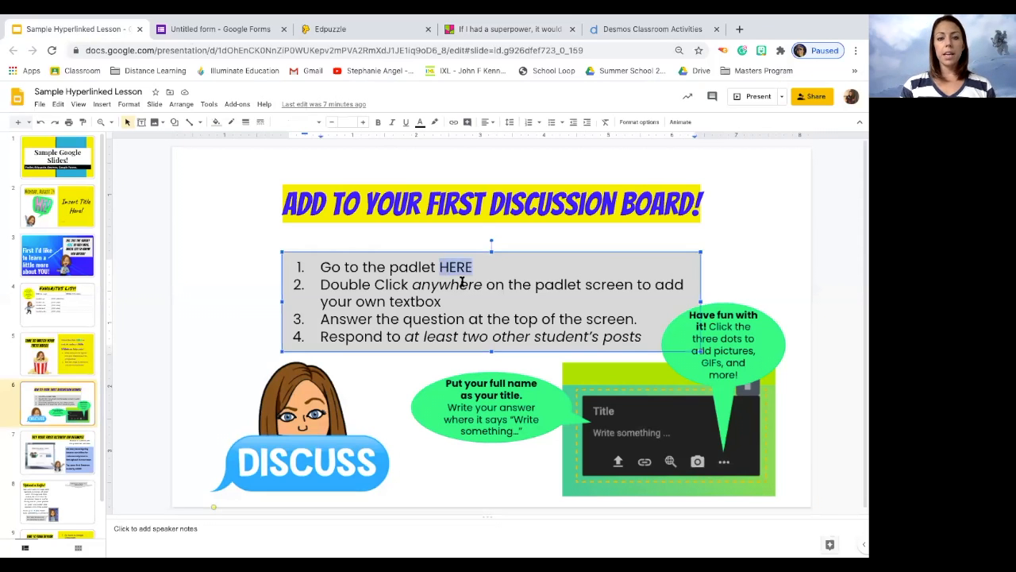
pyautogui.rightClick(452, 267)
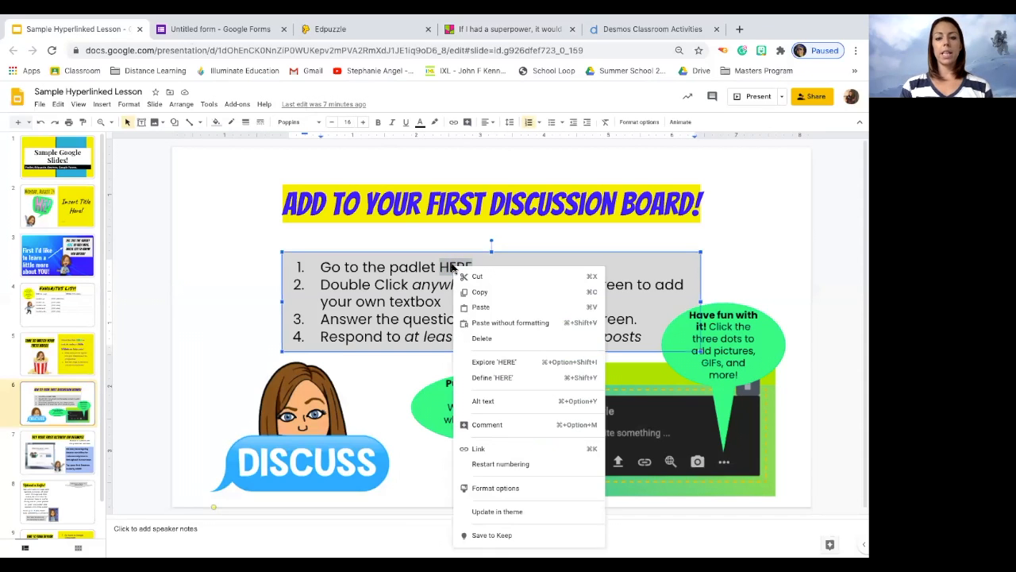
pyautogui.click(491, 450)
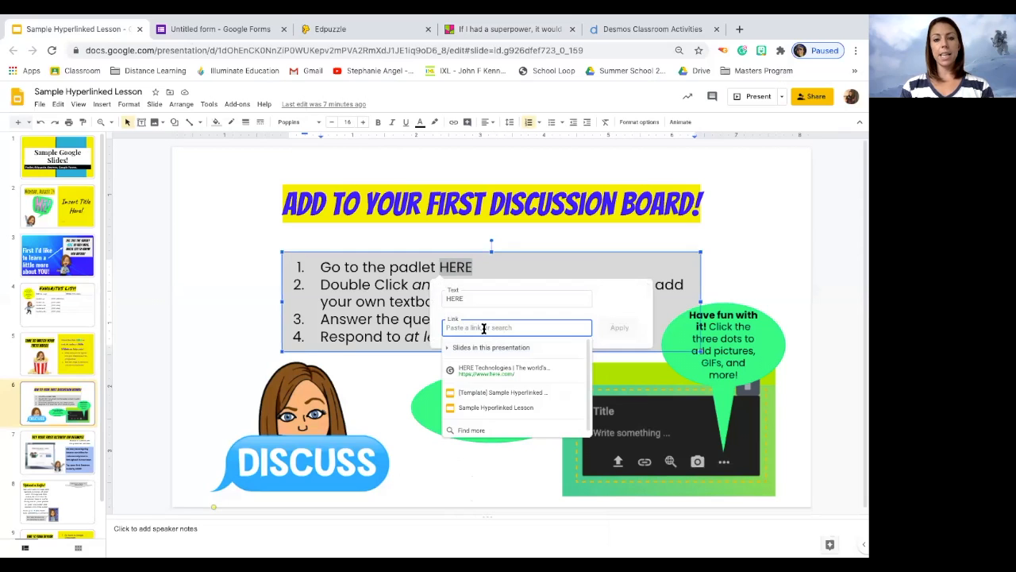
pyautogui.hotkey('ctrl', 'v')
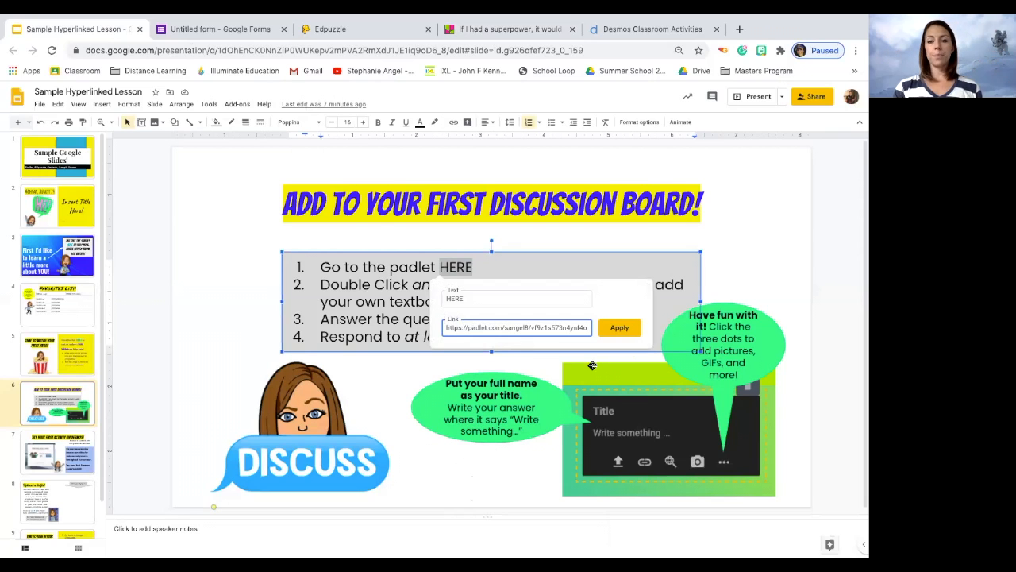
pyautogui.click(617, 327)
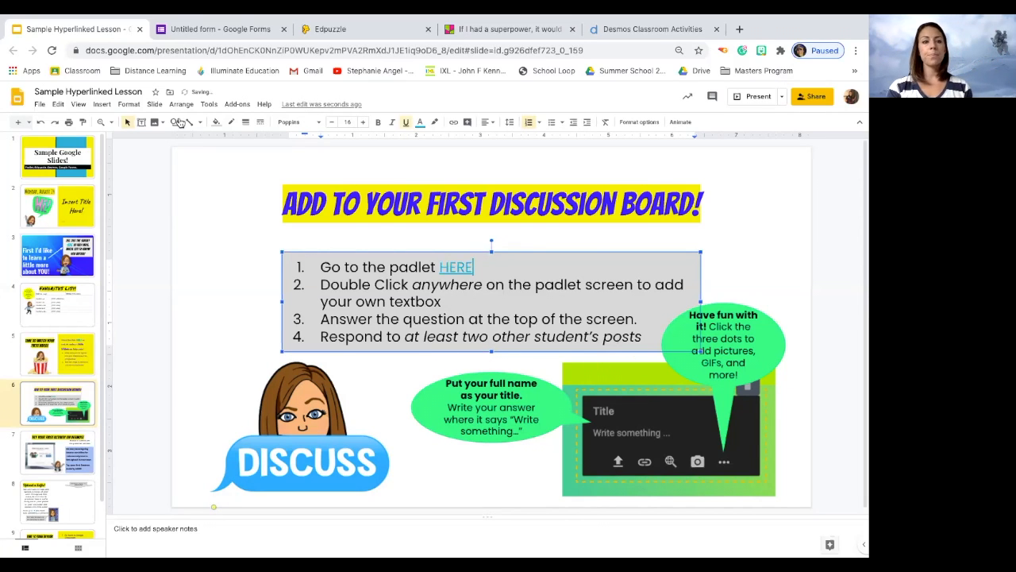
# Step: Present the discussion board slide to test its HERE link, and try starting a blank post on the linked padlet
pyautogui.click(79, 105)
pyautogui.click(98, 120)
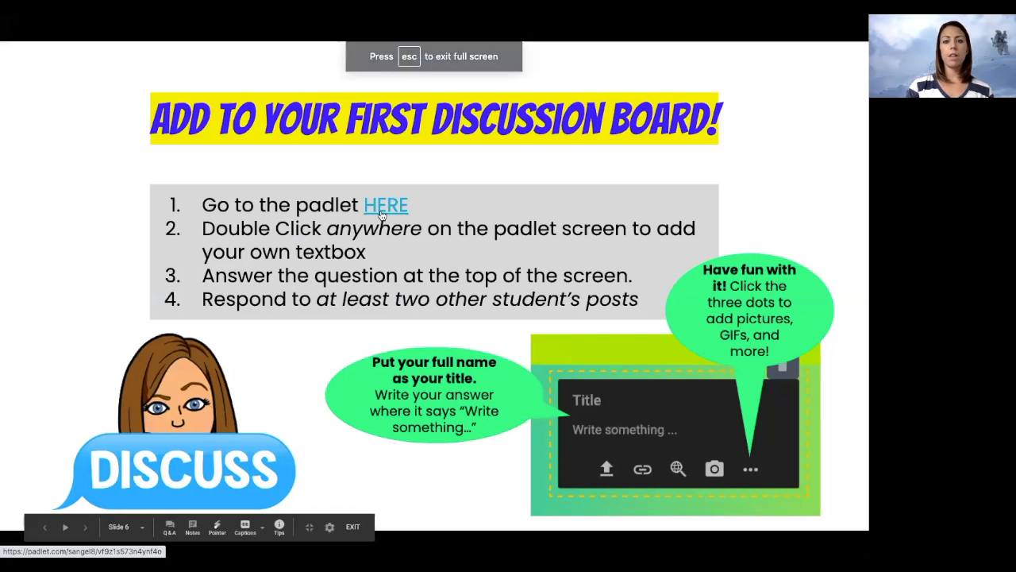
pyautogui.click(382, 210)
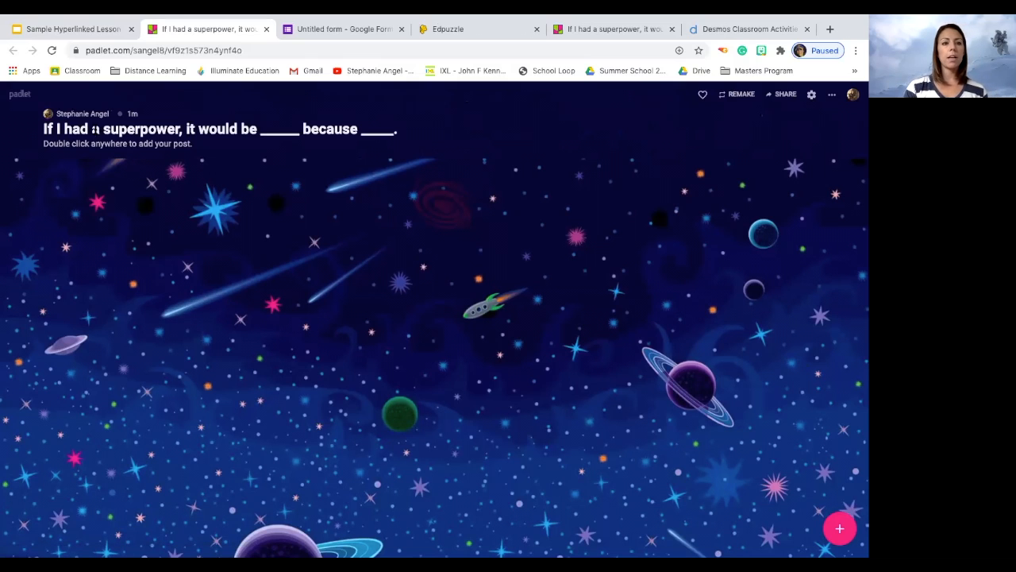
pyautogui.click(839, 527)
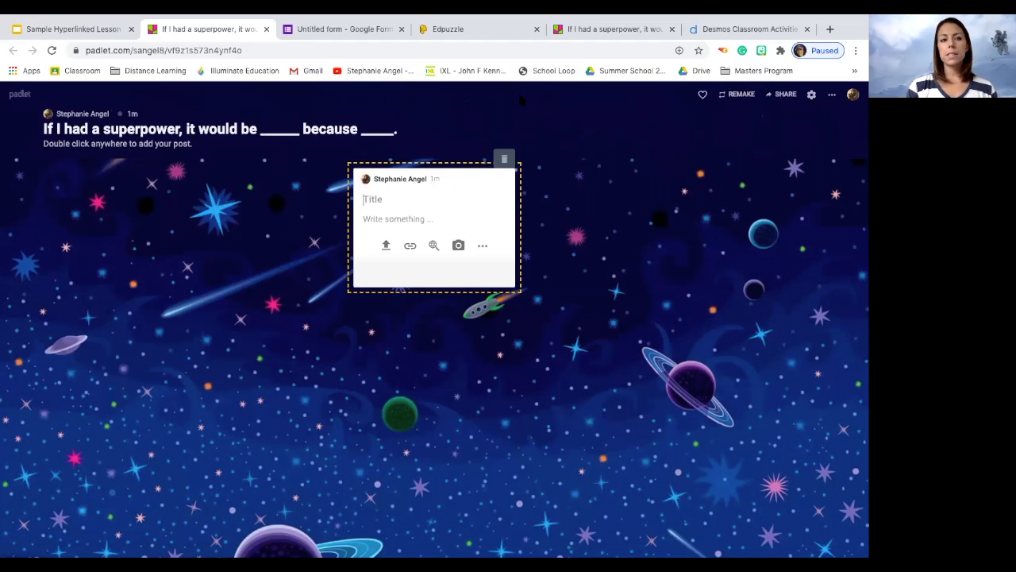
pyautogui.click(267, 29)
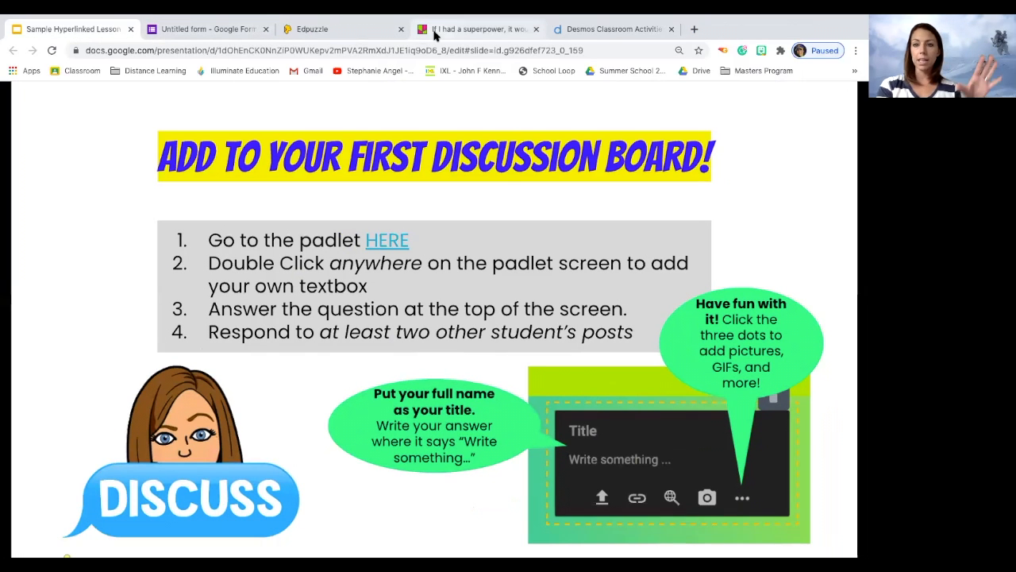
# Step: Switch back to the original Padlet page, dismiss its setup screen and return to the Padlet dashboard
pyautogui.click(434, 32)
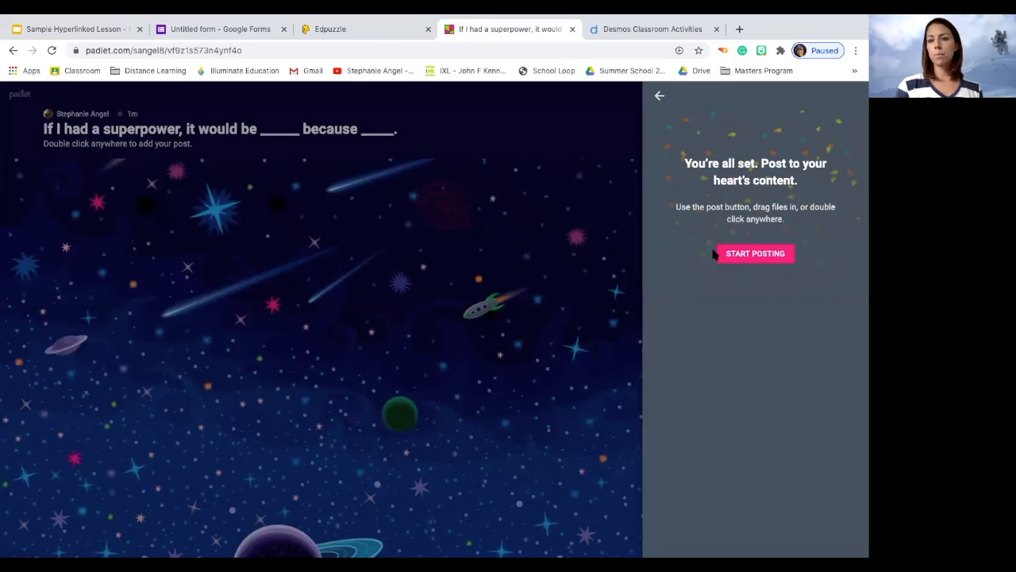
pyautogui.click(746, 253)
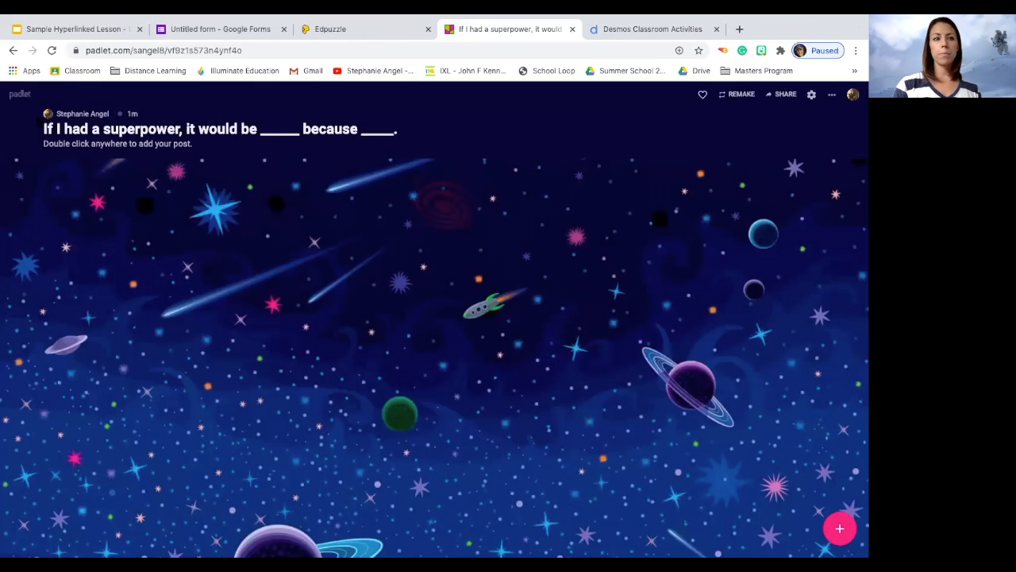
pyautogui.click(20, 97)
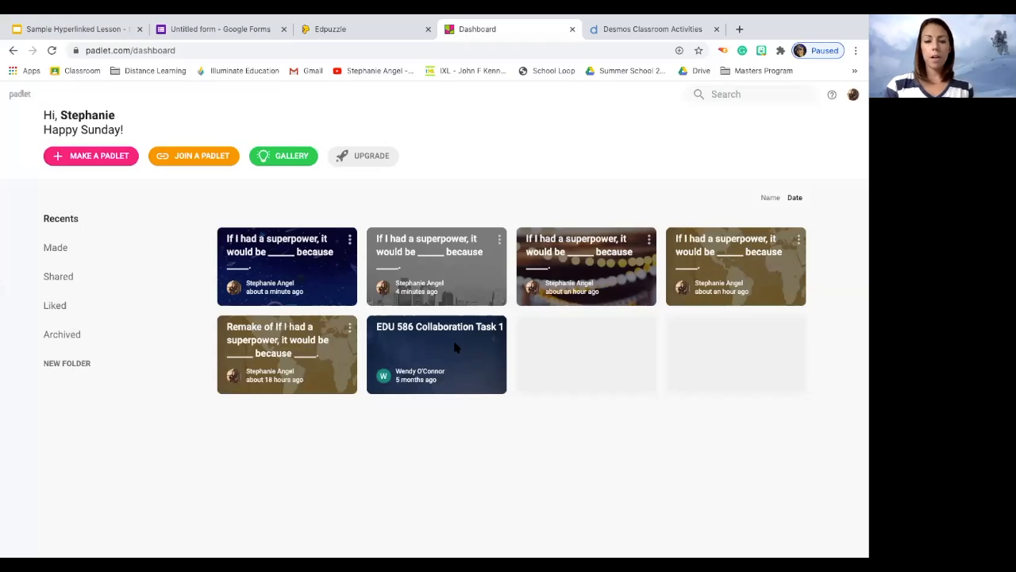
# Step: Open the EDU 586 Collaboration Task 1 padlet, examine its text, picture and video posts as an example, and close it
pyautogui.click(434, 353)
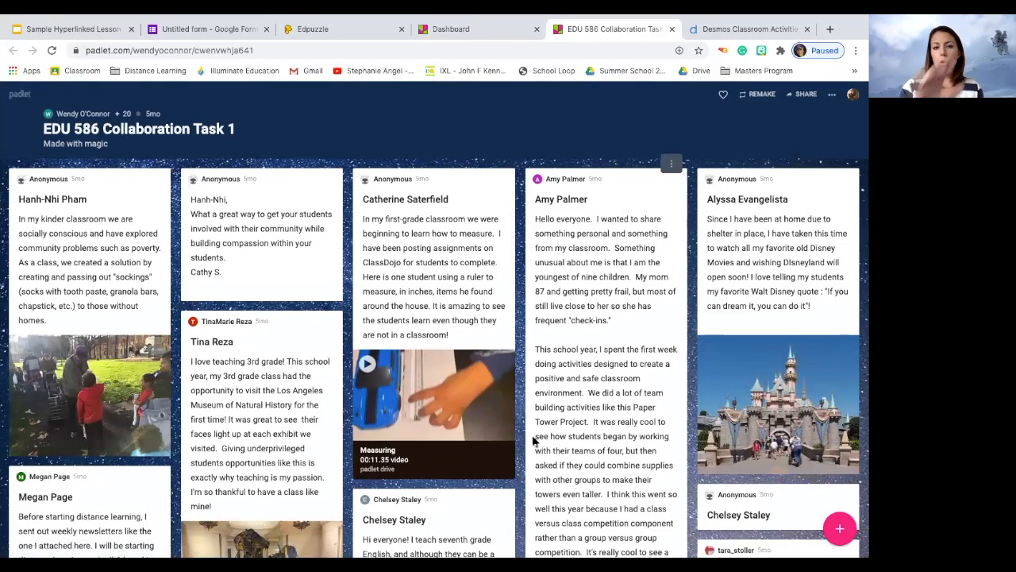
pyautogui.scroll(-3, 533, 441)
pyautogui.scroll(-5, 533, 440)
pyautogui.scroll(-5, 534, 441)
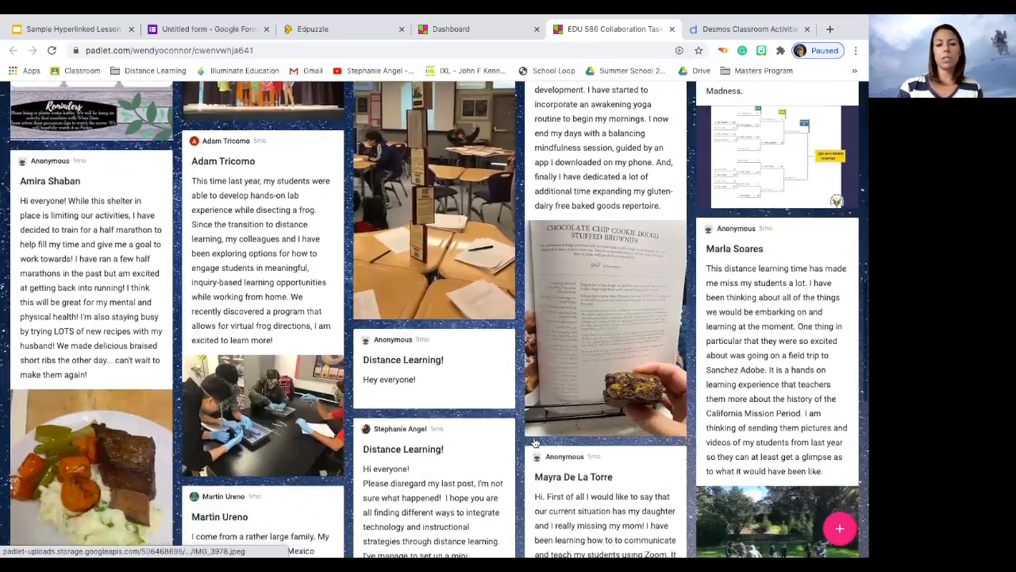
pyautogui.scroll(-5, 534, 441)
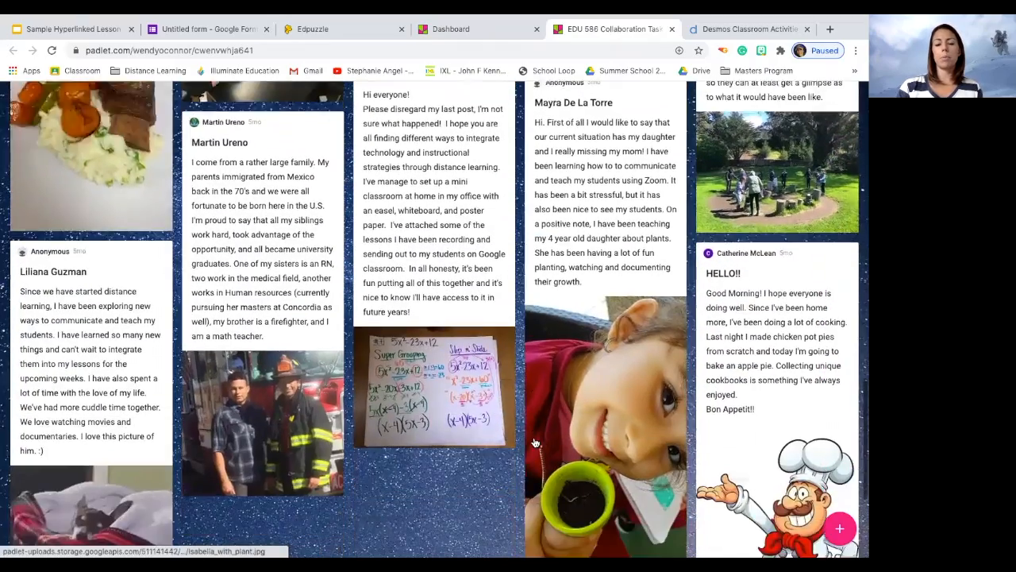
pyautogui.scroll(-2, 535, 442)
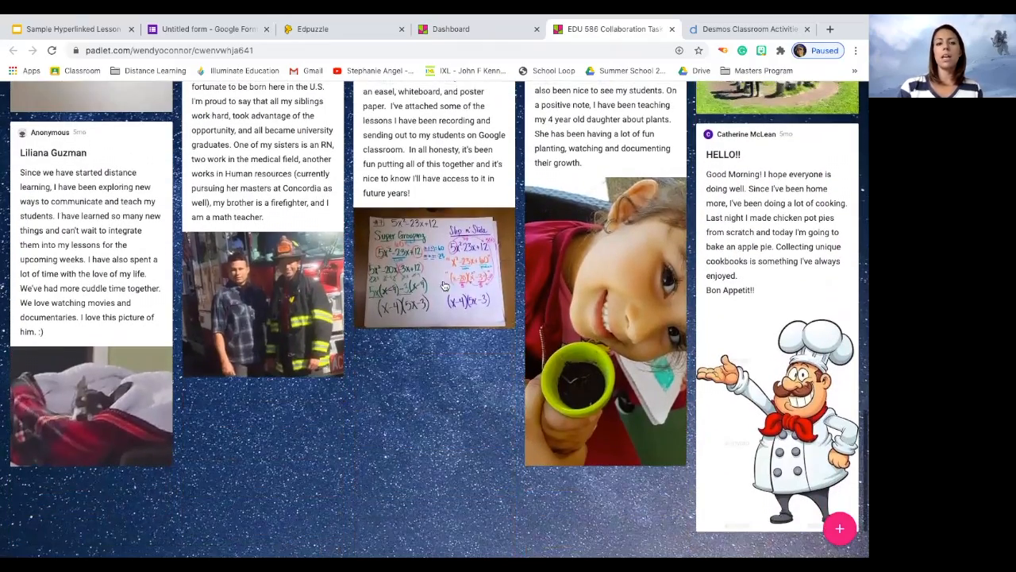
pyautogui.scroll(1, 492, 307)
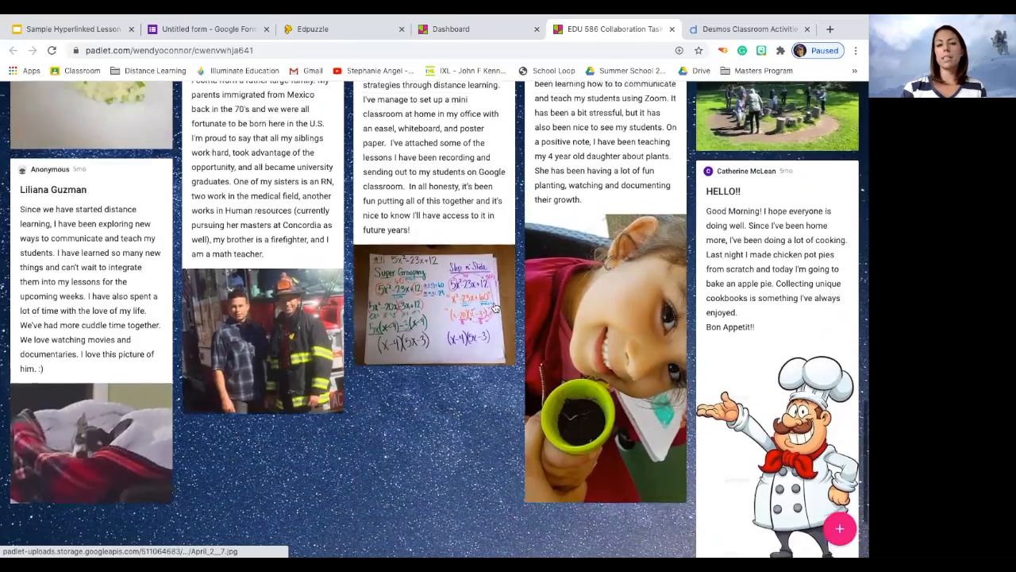
pyautogui.scroll(4, 492, 306)
pyautogui.scroll(10, 494, 306)
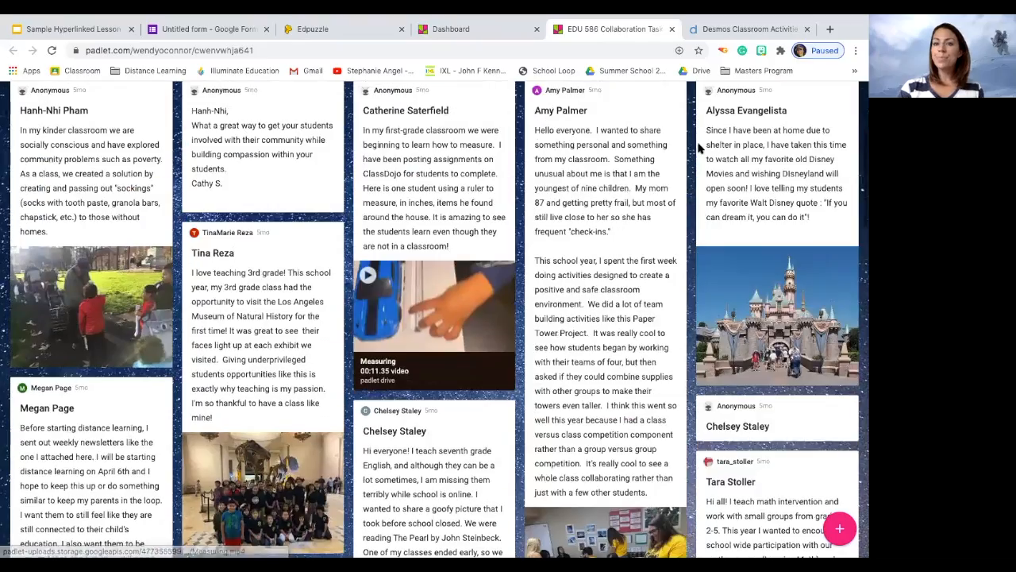
pyautogui.click(671, 29)
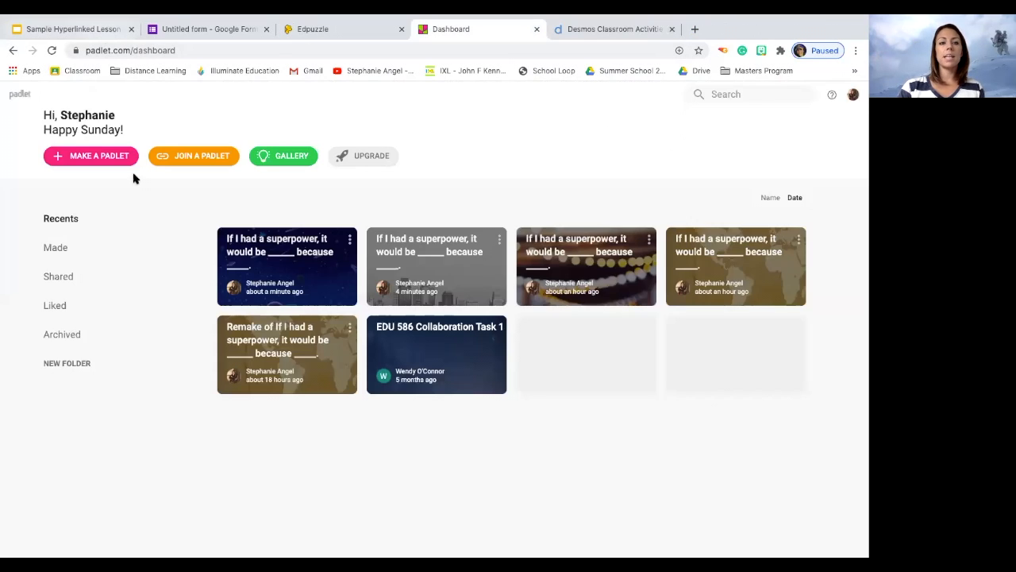
# Step: Show the Desmos slide of the Google Slides lesson, and sign in to the Desmos teacher site with a Google account
pyautogui.click(73, 29)
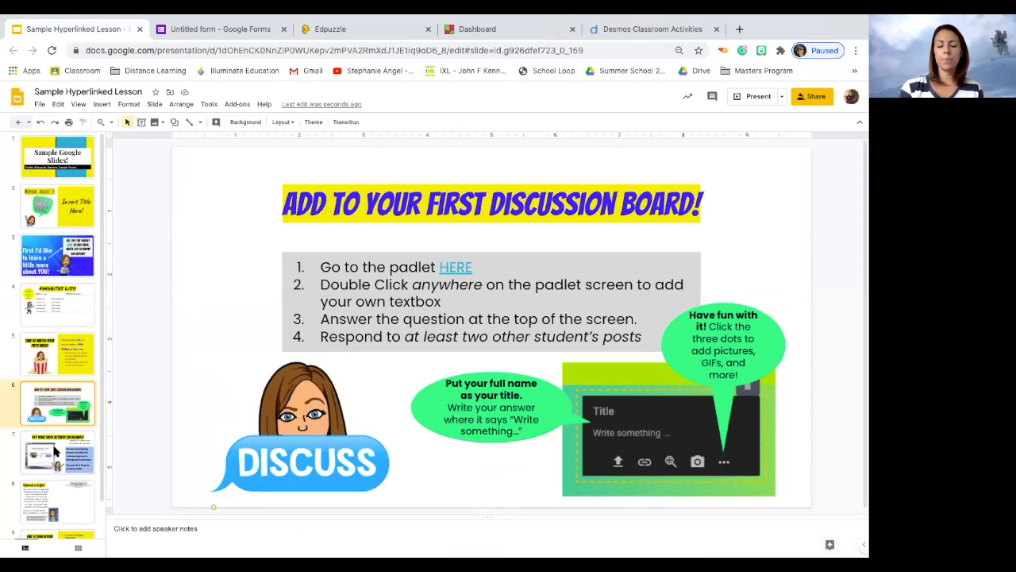
pyautogui.click(56, 452)
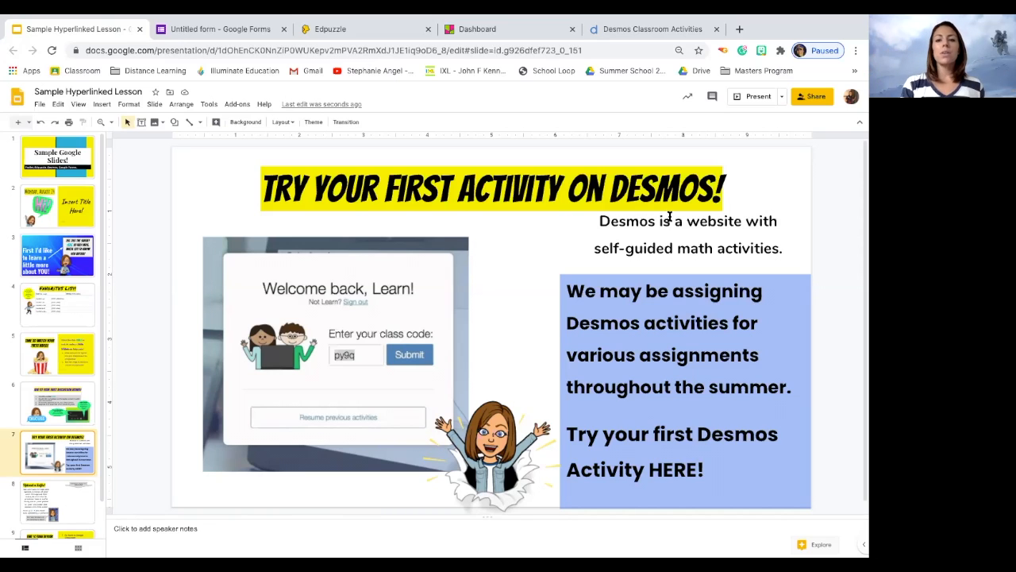
pyautogui.click(639, 30)
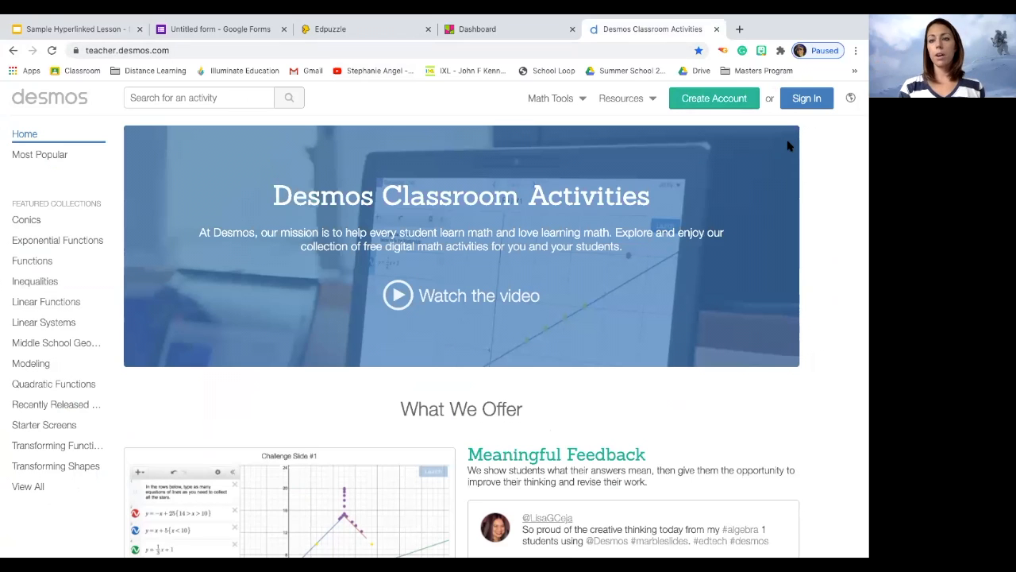
pyautogui.click(693, 101)
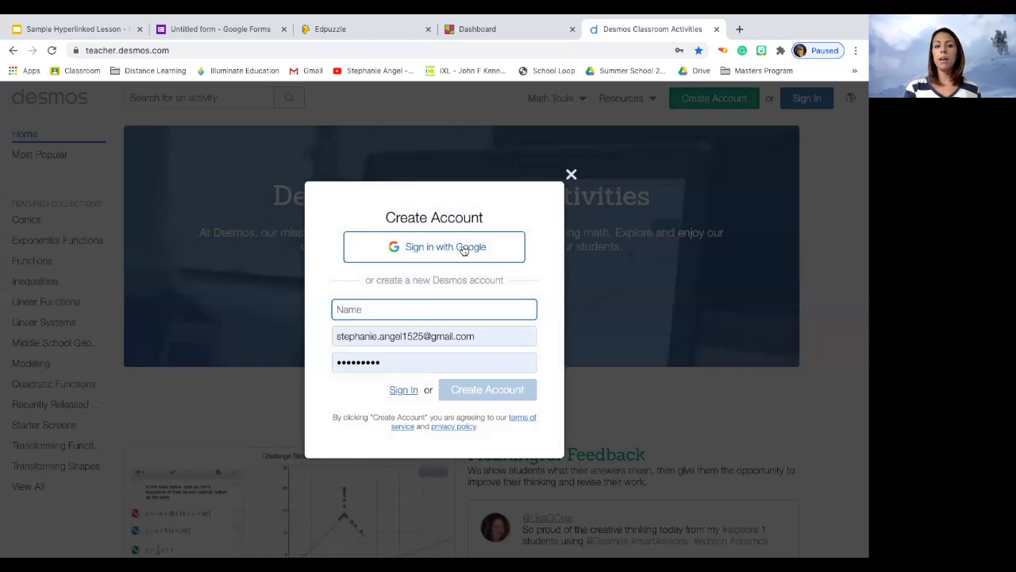
pyautogui.click(464, 249)
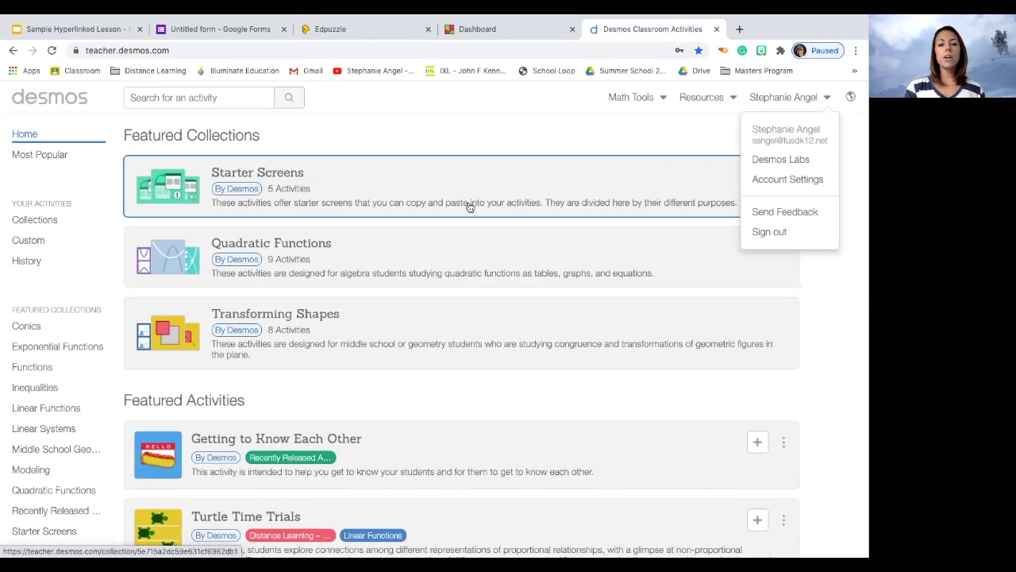
# Step: Look over the featured Desmos activities and start a new custom activity titled "Sample Activity"
pyautogui.scroll(-4, 471, 204)
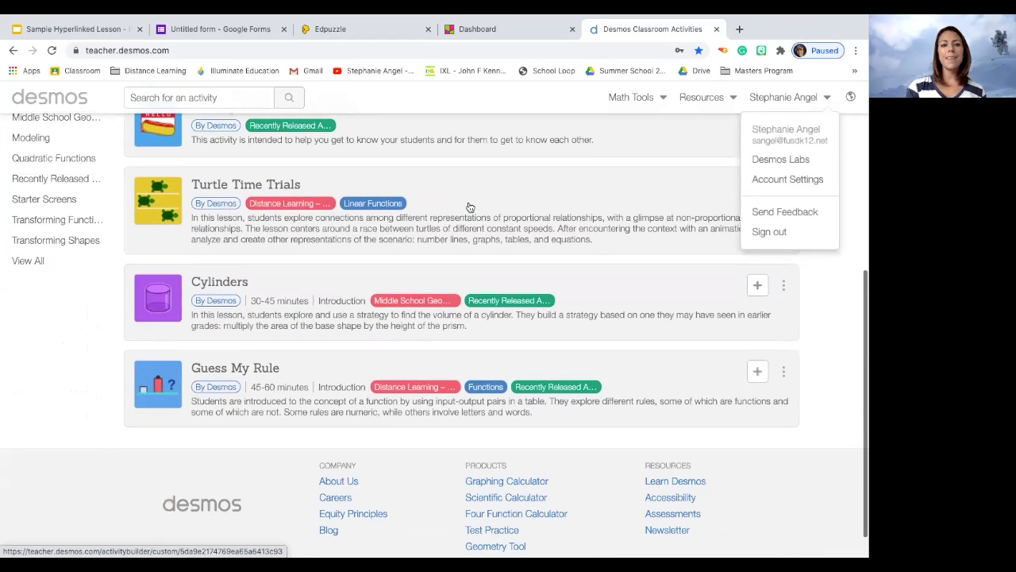
pyautogui.scroll(4, 464, 231)
pyautogui.scroll(1, 464, 239)
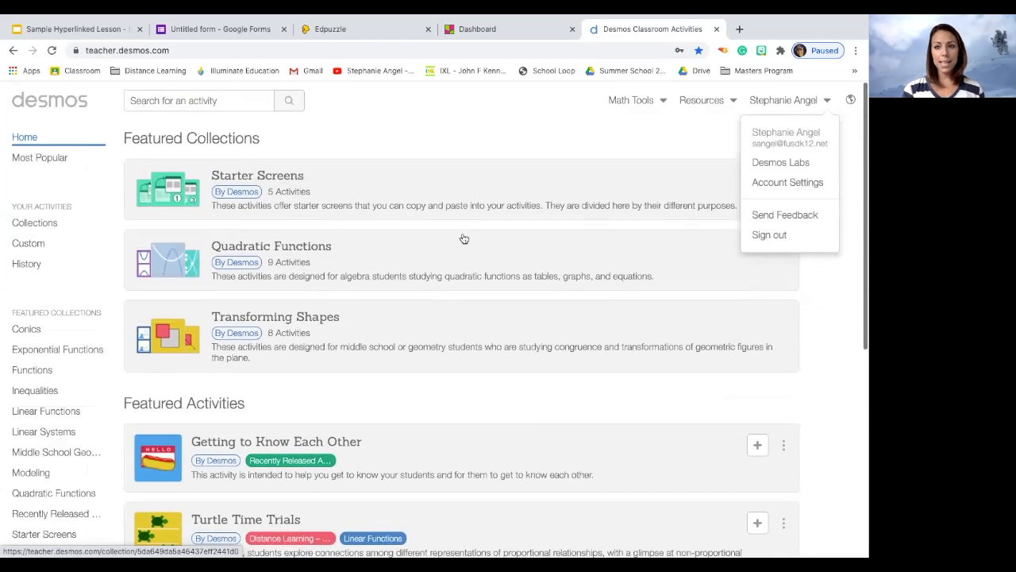
pyautogui.click(27, 242)
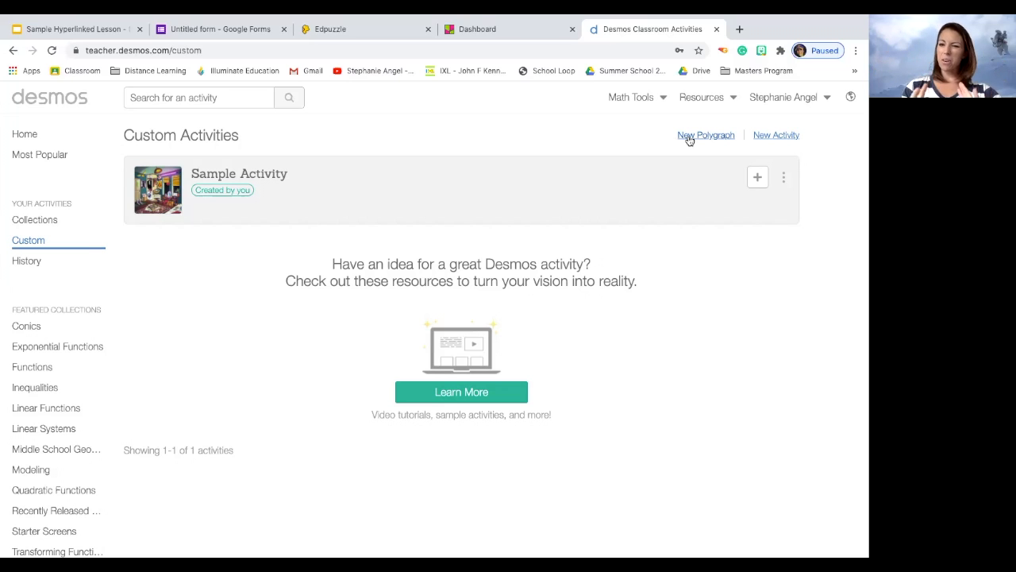
pyautogui.click(768, 138)
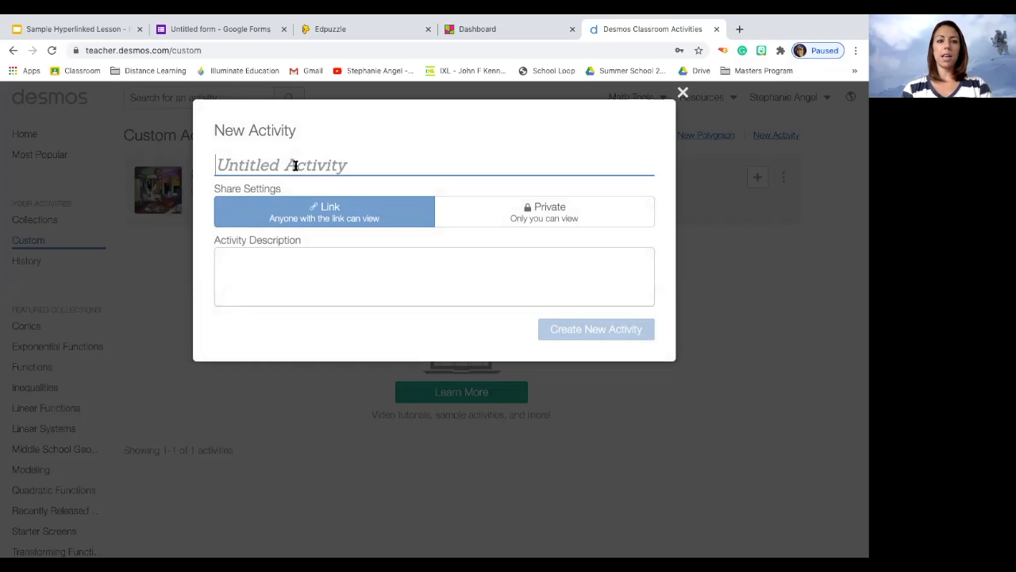
pyautogui.write('Sample Actiivity')
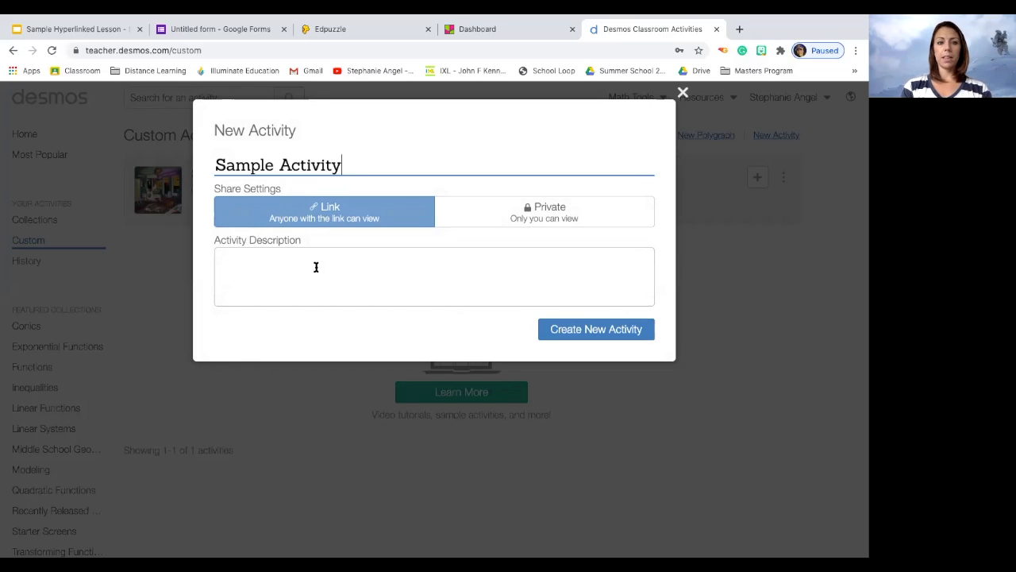
# Step: Enter the activity description "Complete each slide in this activity and exit out when you are done. You do not have to click submit."
pyautogui.click(316, 267)
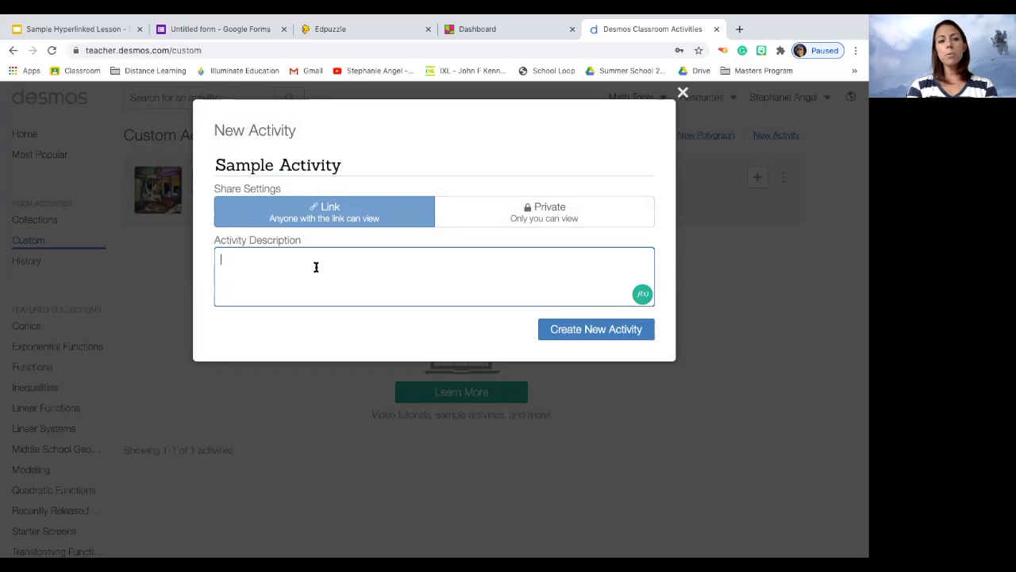
pyautogui.write('Complete eac')
pyautogui.write('h slide in this act')
pyautogui.write('ivity')
pyautogui.write(', i')
pyautogui.press('BackSpace')
pyautogui.press('BackSpace')
pyautogui.press('BackSpace')
pyautogui.write('and exit out when you are done.  You')
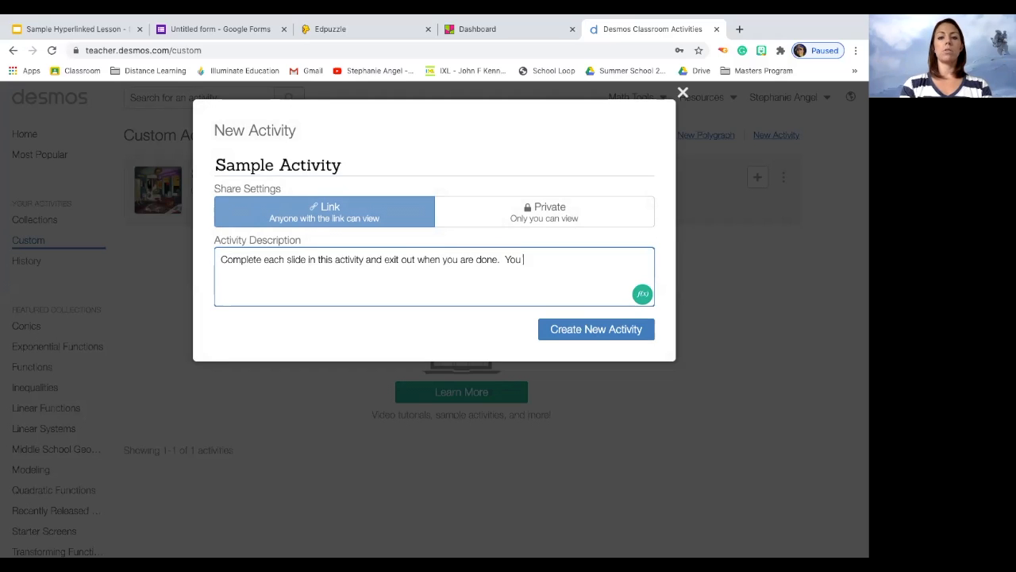
pyautogui.write(' do not have to ')
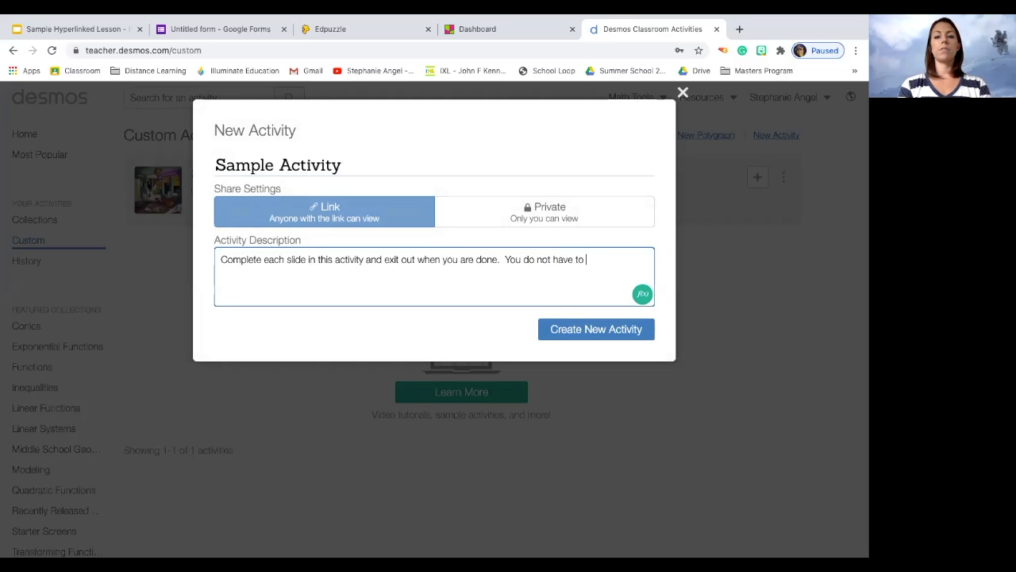
pyautogui.write('click submit.')
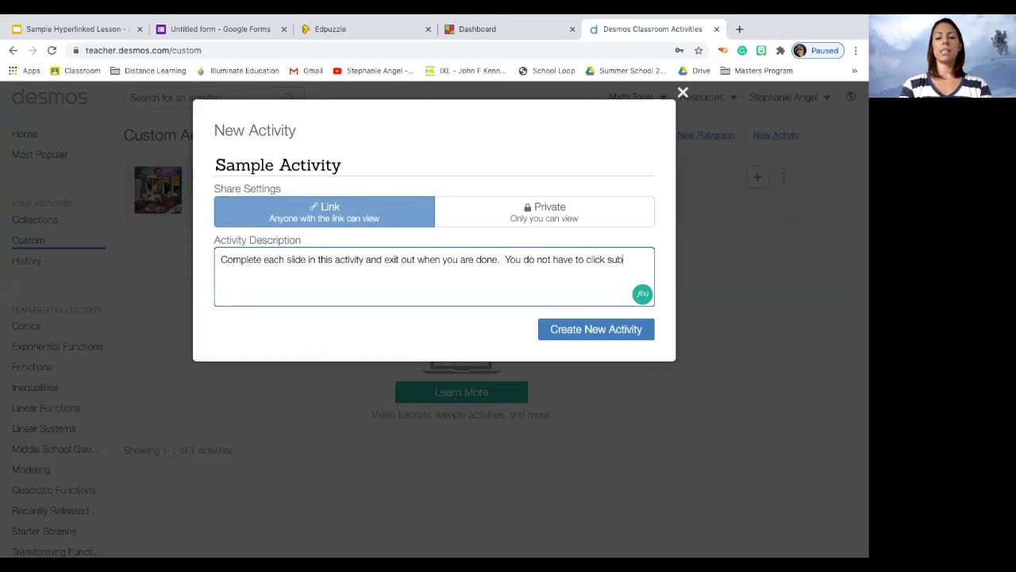
# Step: Create the new activity and give its first screen a text input titled "What is your favorite quote?"
pyautogui.click(611, 329)
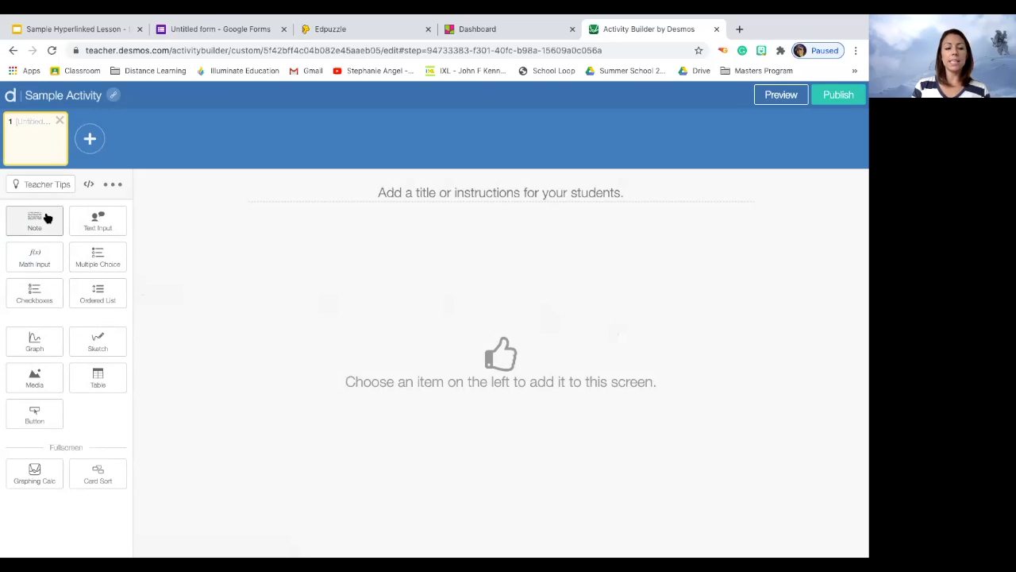
pyautogui.click(92, 228)
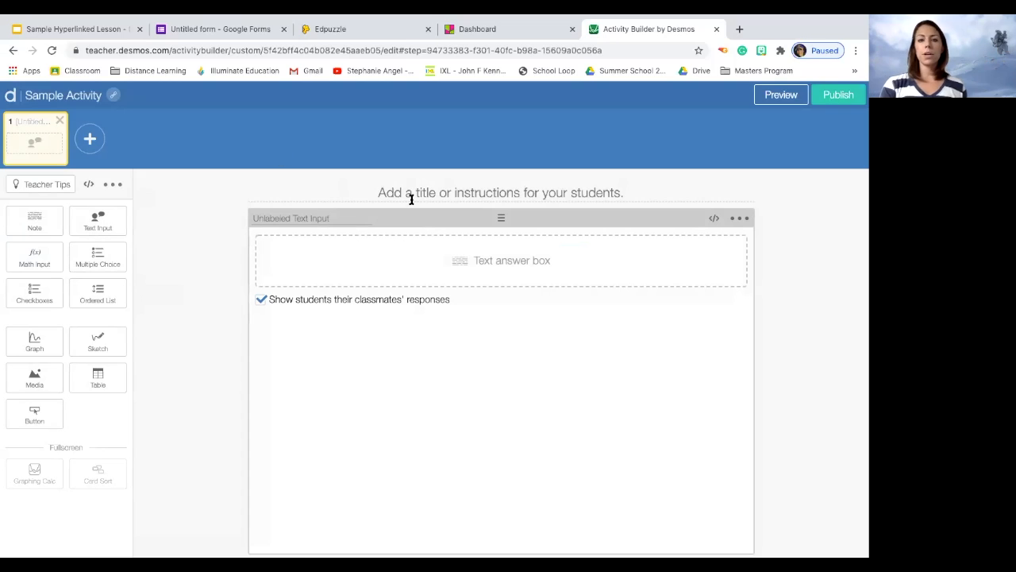
pyautogui.click(462, 191)
pyautogui.write('What is ')
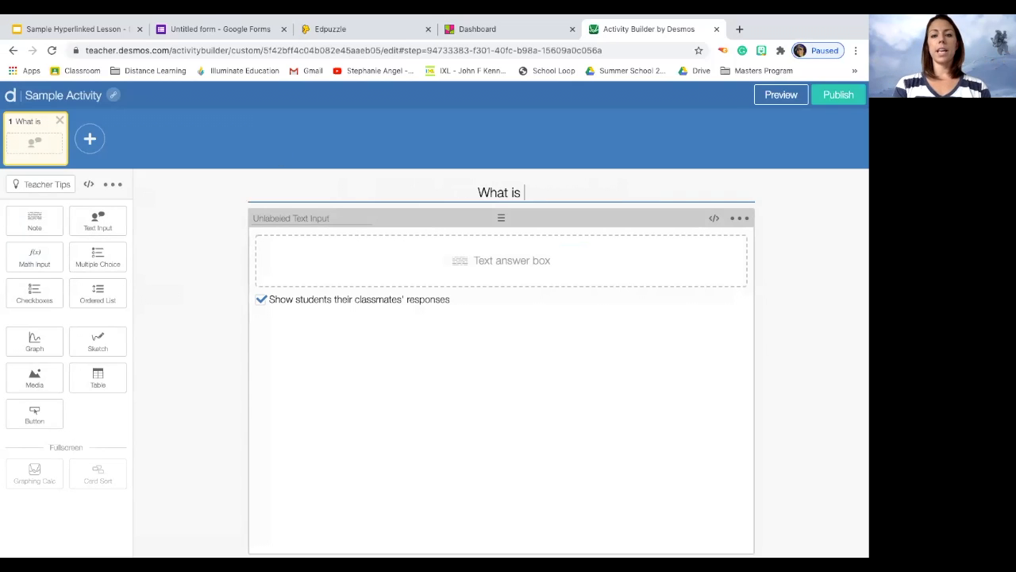
pyautogui.write('your favorite quote?')
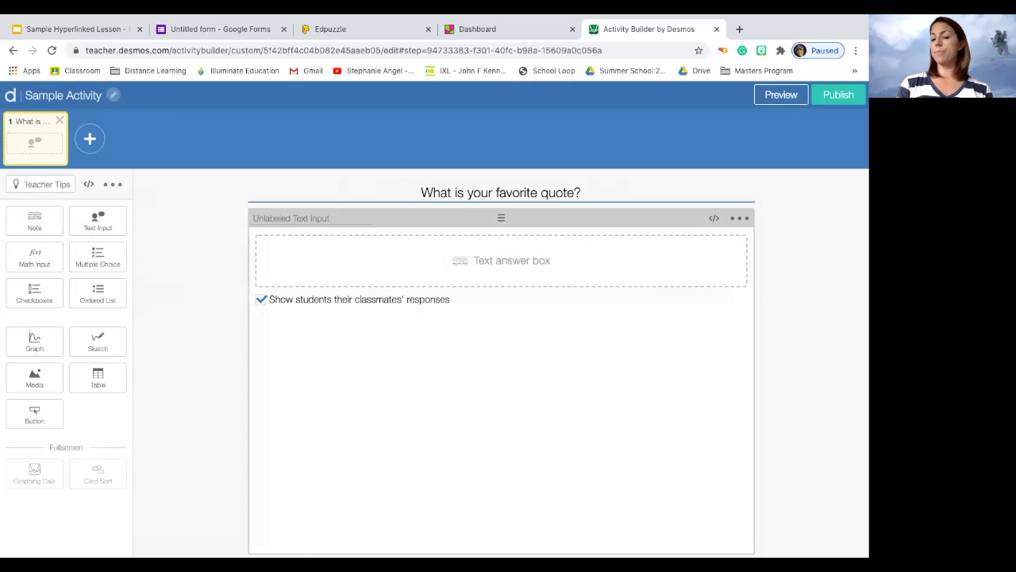
# Step: Preview the quote question as a student, share the answer "Do or do not, there is no try." and close the preview
pyautogui.click(780, 96)
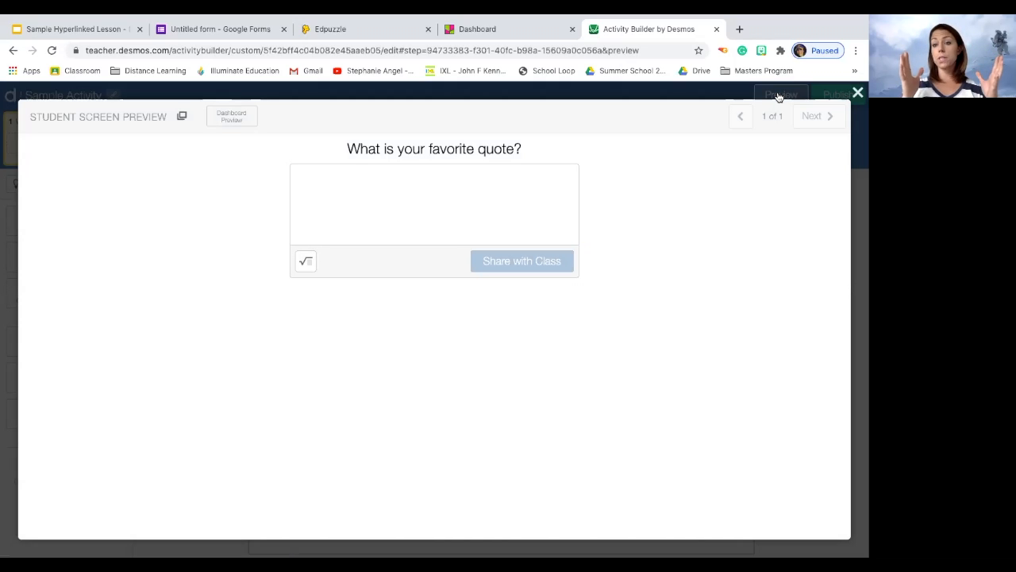
pyautogui.click(456, 230)
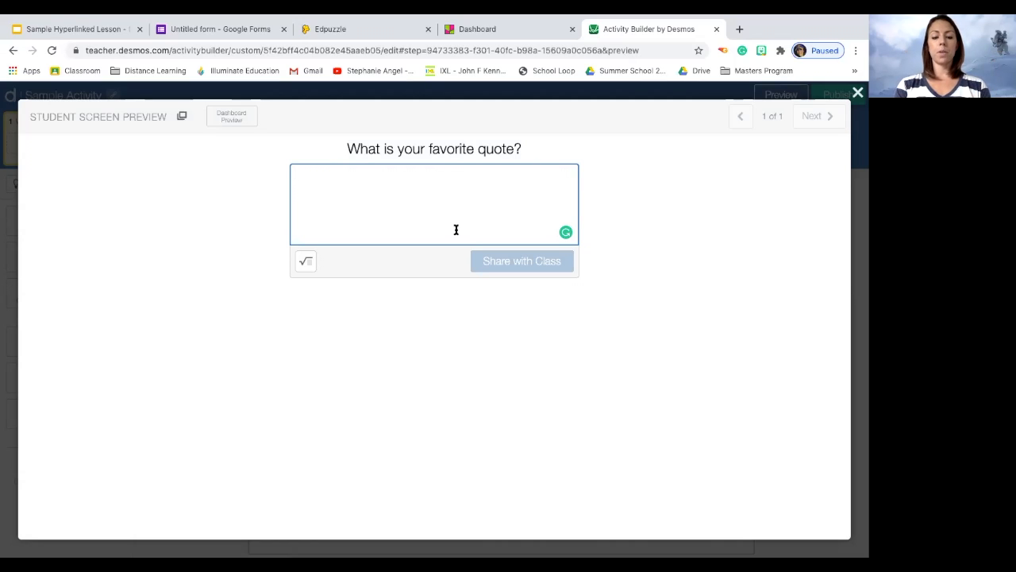
pyautogui.write('Do or do not, there is no try.')
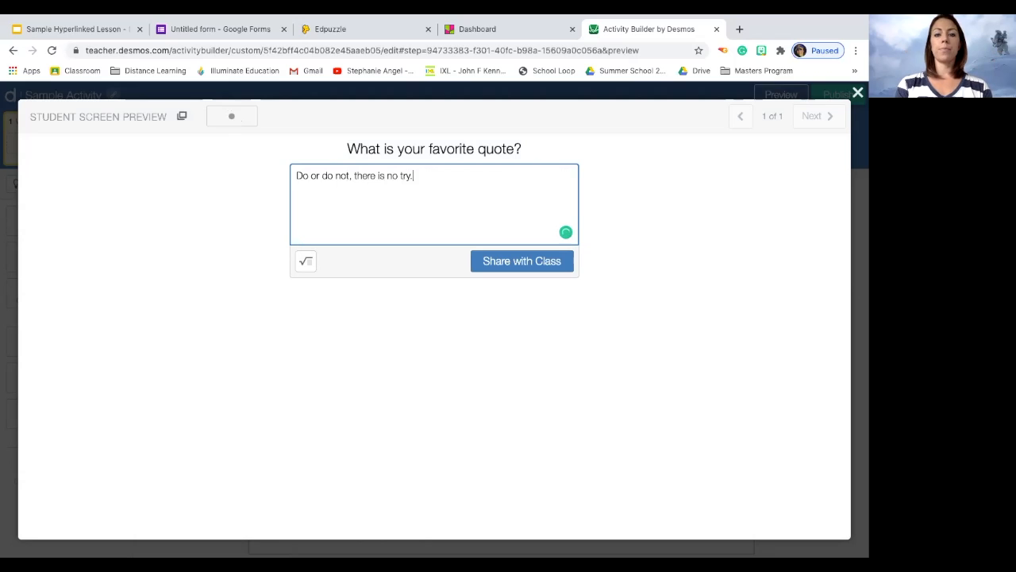
pyautogui.click(520, 261)
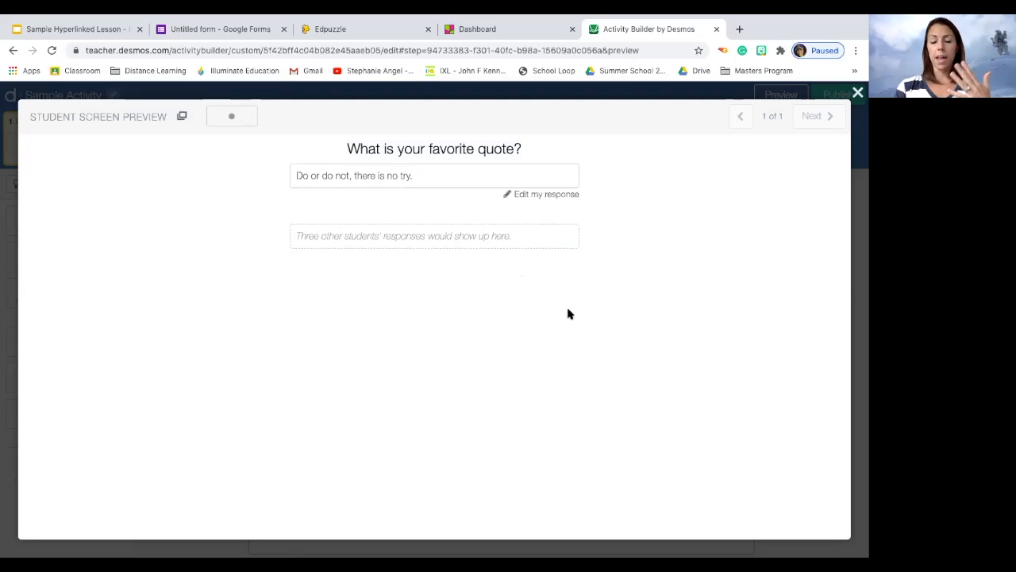
pyautogui.click(857, 93)
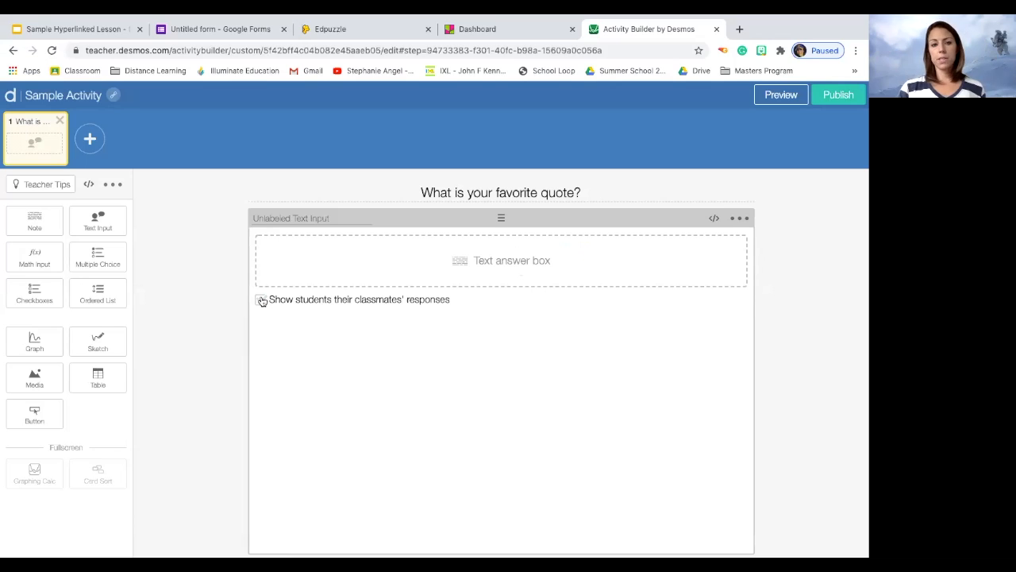
# Step: Clear the first screen's title and delete its text input component
pyautogui.moveTo(595, 192); pyautogui.dragTo(419, 192)
pyautogui.press('BackSpace')
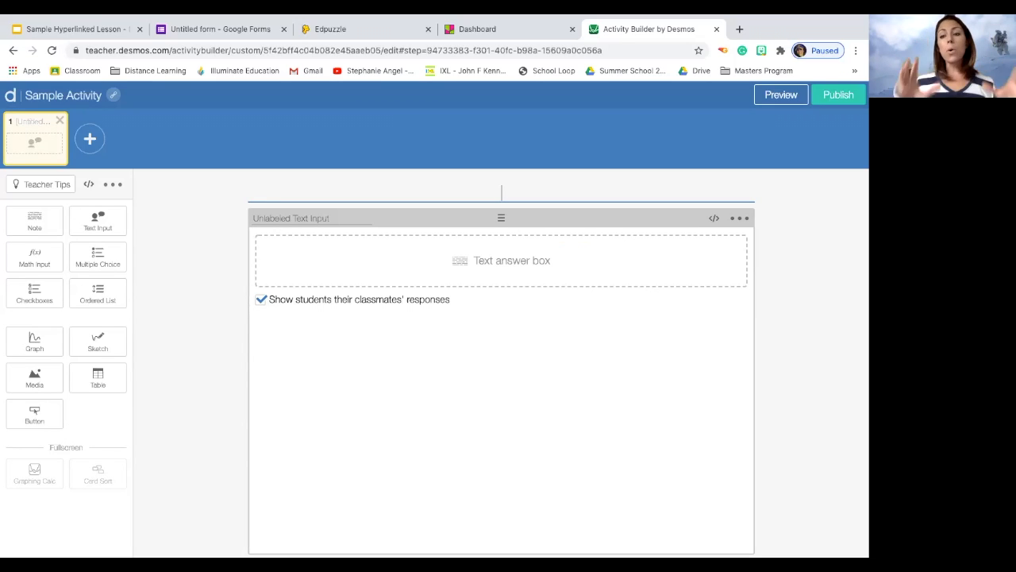
pyautogui.click(739, 223)
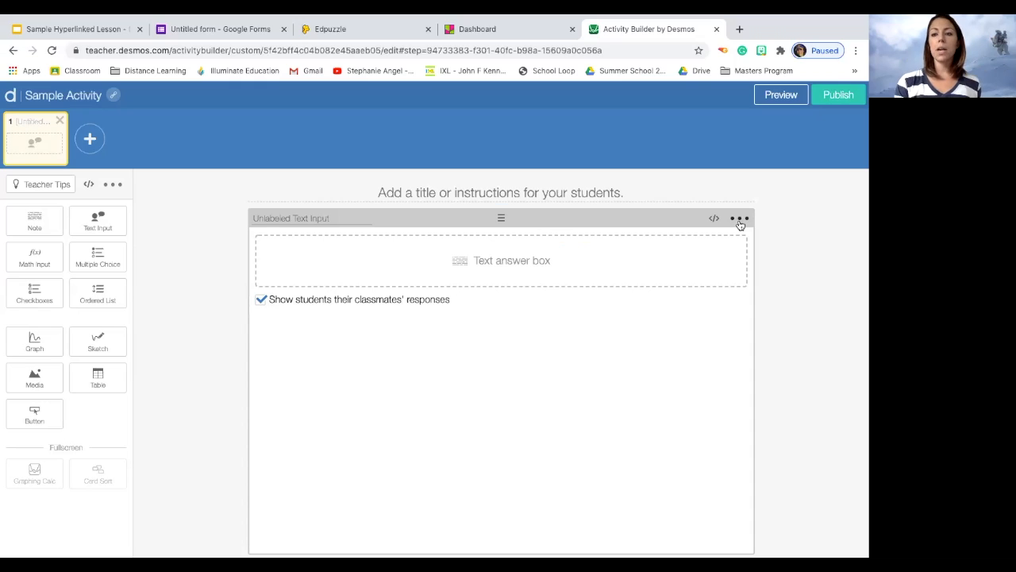
pyautogui.click(715, 244)
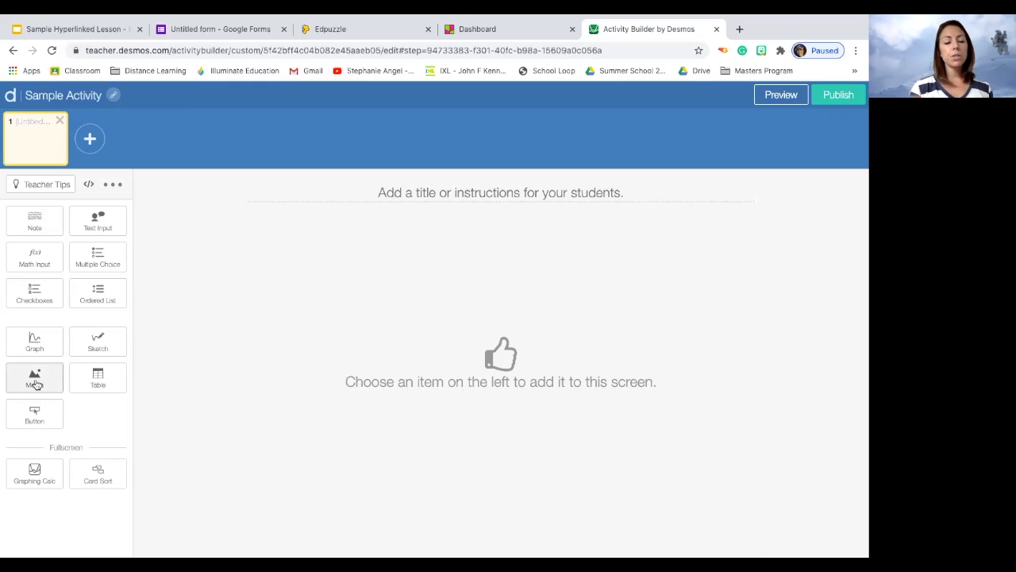
# Step: Place a media component and a text input side by side on the first screen, and upload the movie-themed room picture
pyautogui.moveTo(42, 381); pyautogui.dragTo(304, 325)
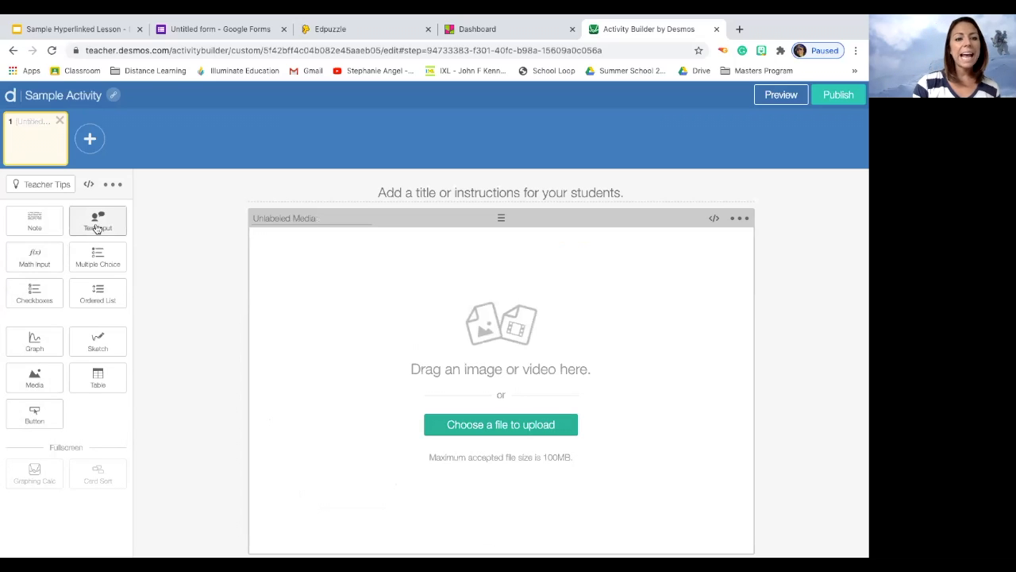
pyautogui.moveTo(98, 224); pyautogui.dragTo(649, 219)
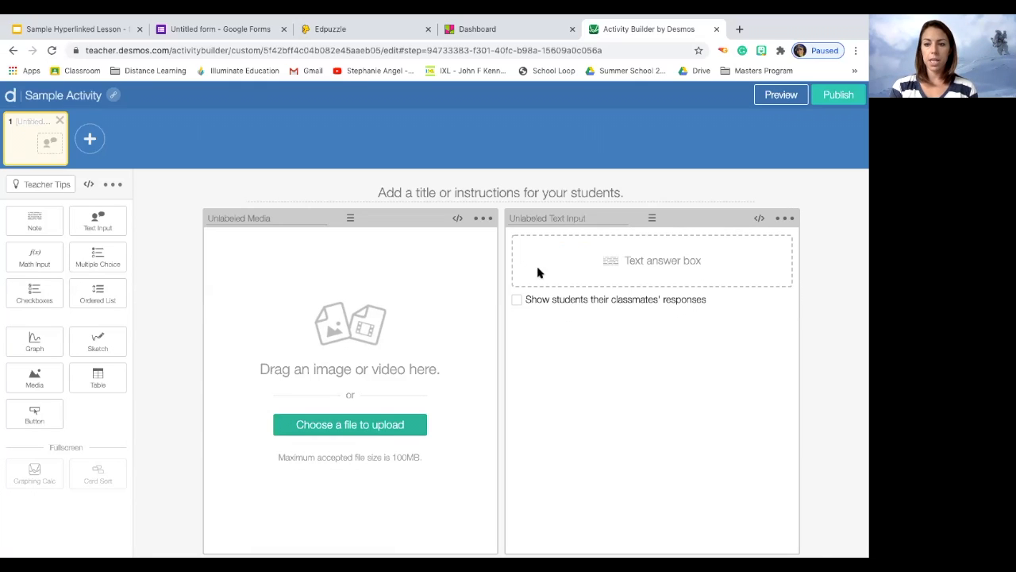
pyautogui.click(342, 425)
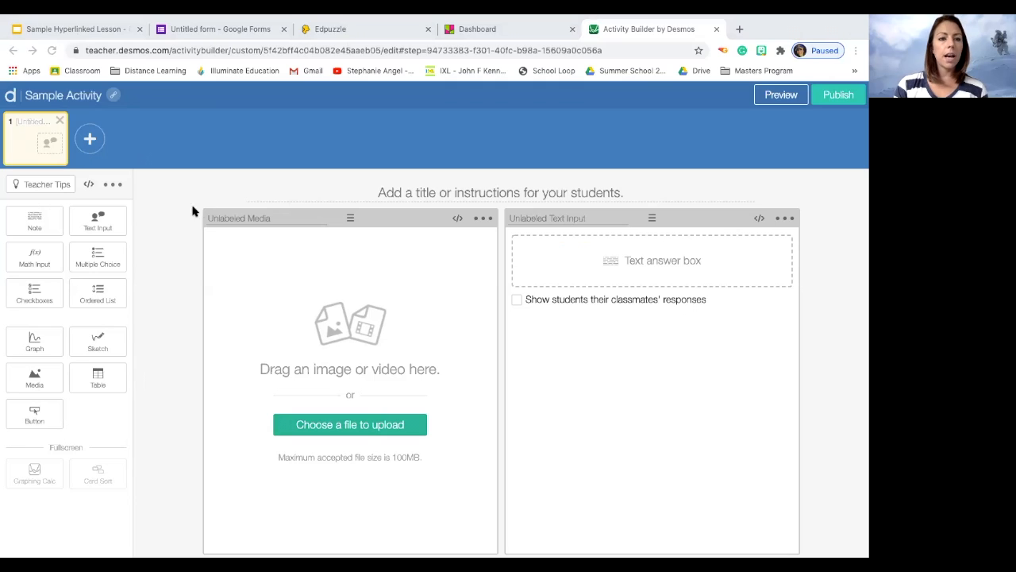
pyautogui.click(784, 390)
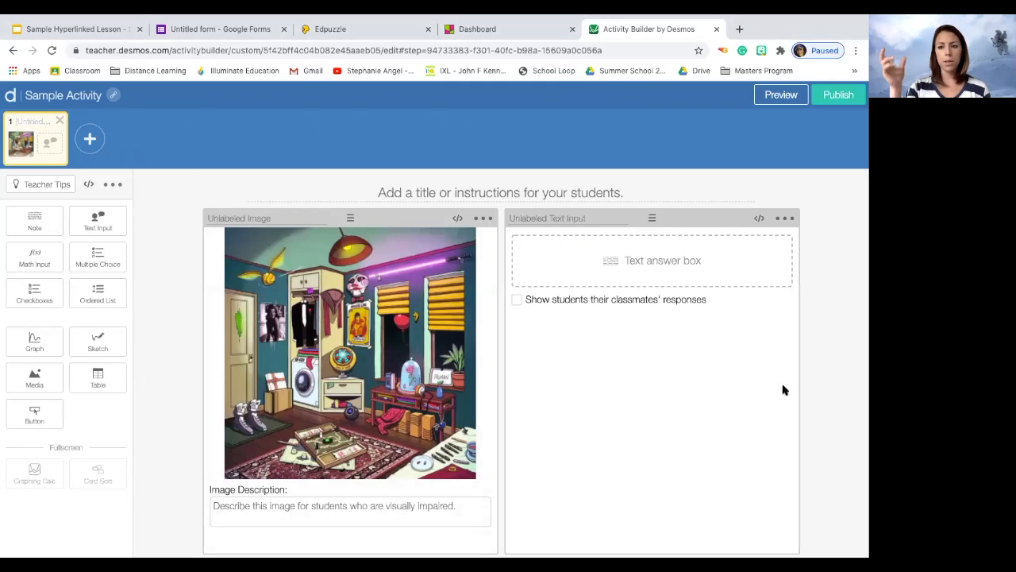
# Step: Title the picture screen "How many movie references do you see in this picture?" and let students see their classmates' responses
pyautogui.click(503, 196)
pyautogui.write('How many movie')
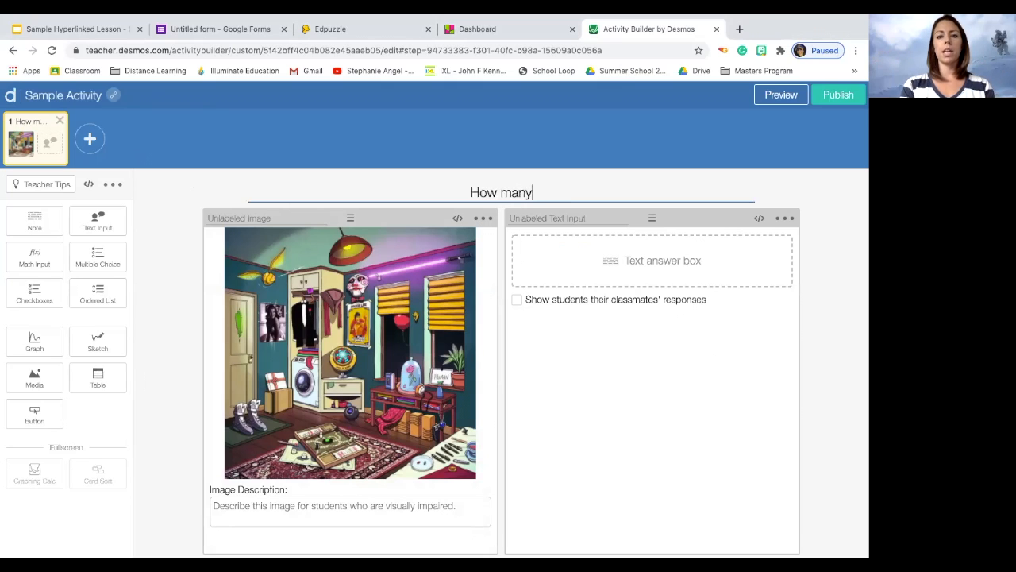
pyautogui.write('renc')
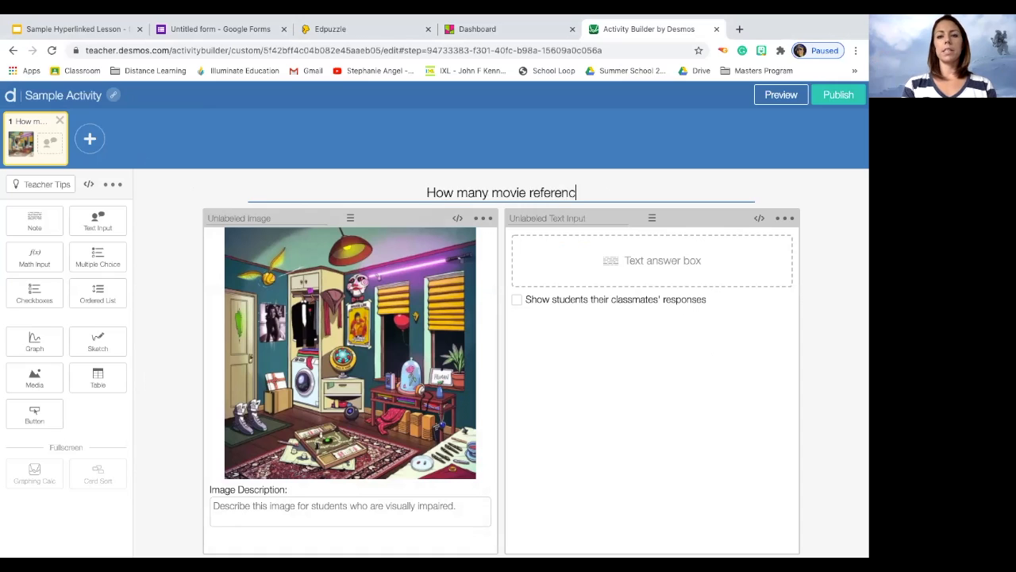
pyautogui.write('es do you see in this picture?')
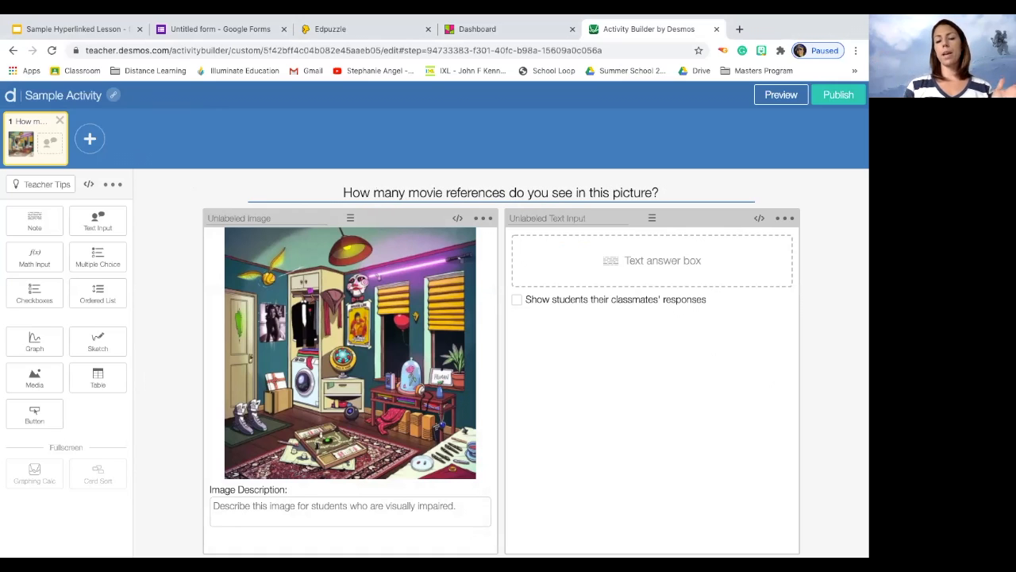
pyautogui.click(516, 299)
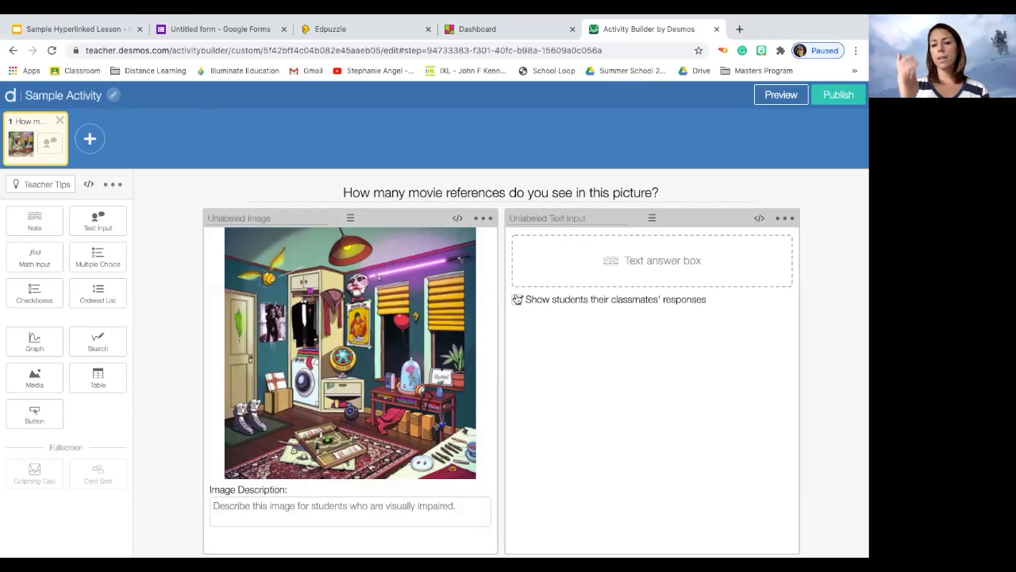
pyautogui.click(517, 299)
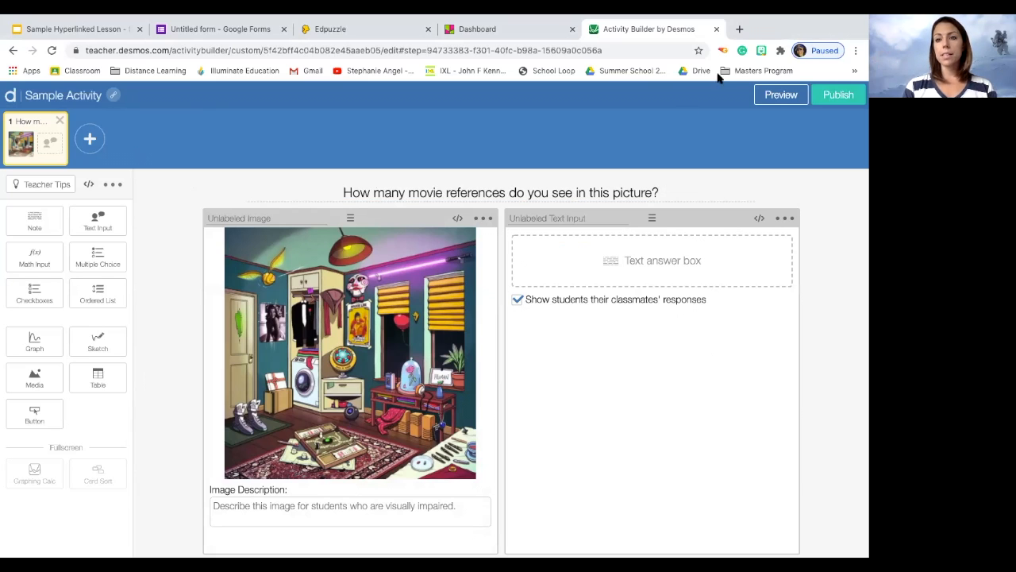
# Step: Preview the picture question as a student, share the answer "Lightsaber from Star Wars" and close the preview
pyautogui.click(774, 108)
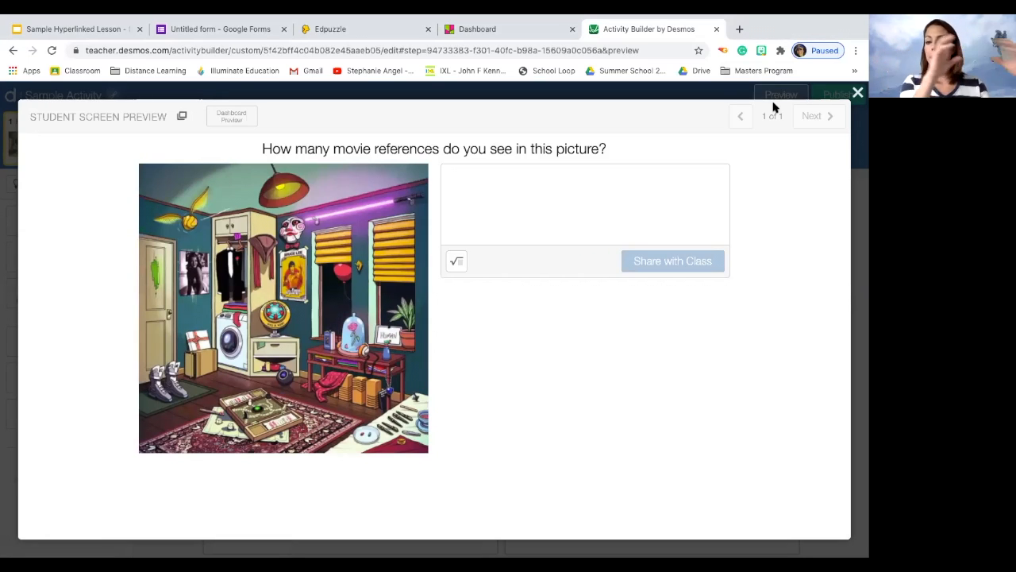
pyautogui.click(606, 196)
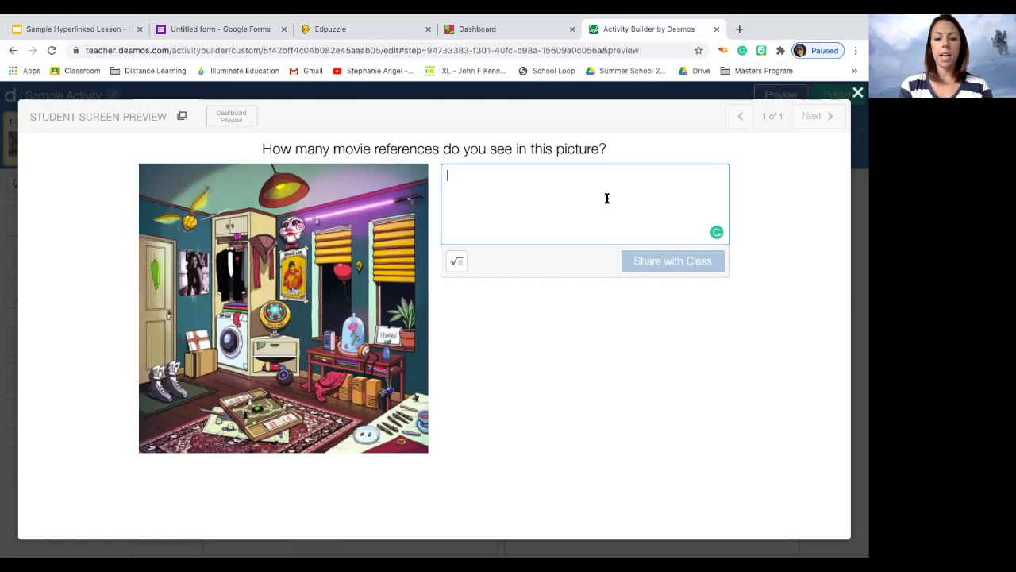
pyautogui.write('Lightsabe')
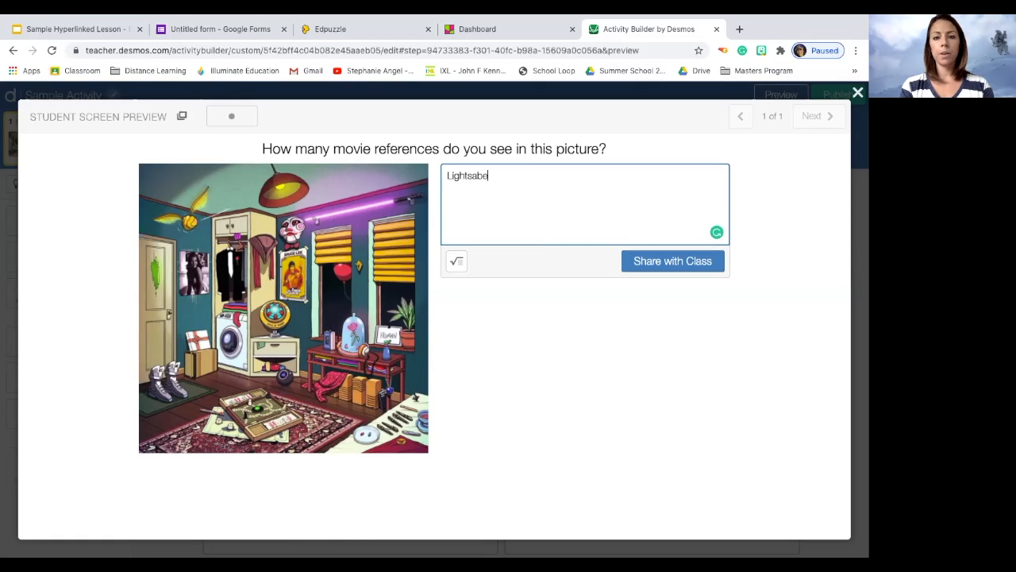
pyautogui.write('r fro')
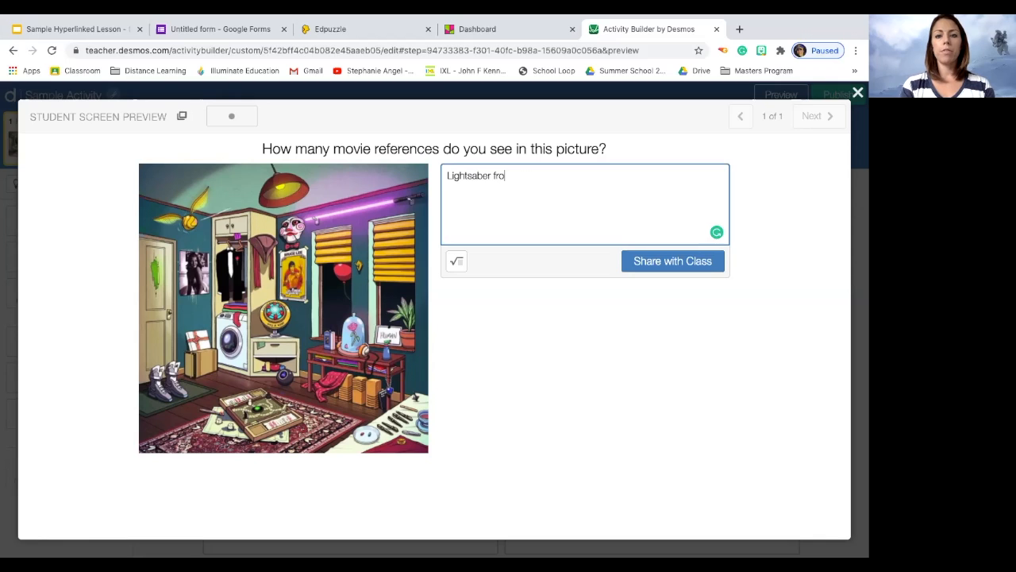
pyautogui.write('m Star Wars')
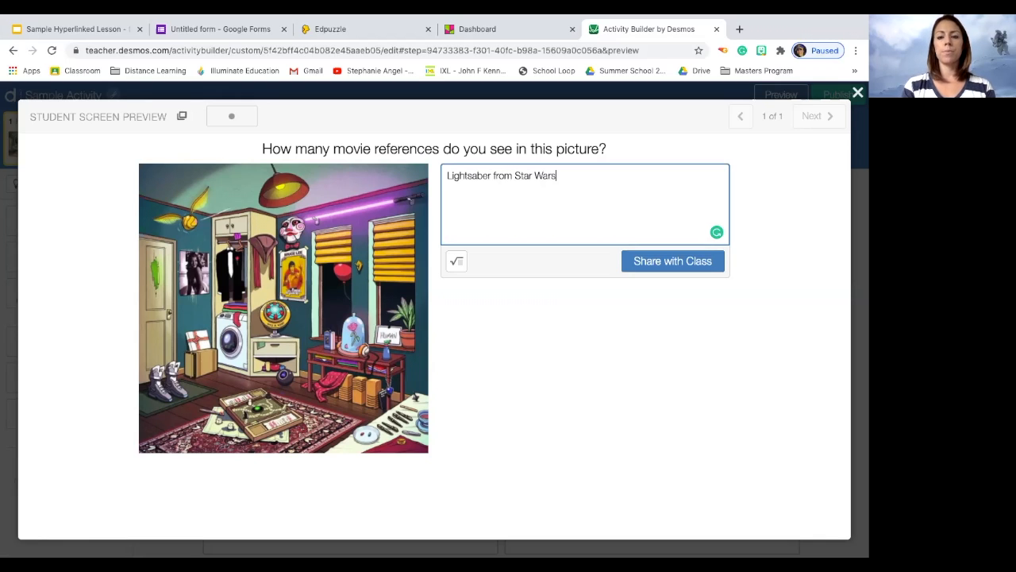
pyautogui.click(676, 262)
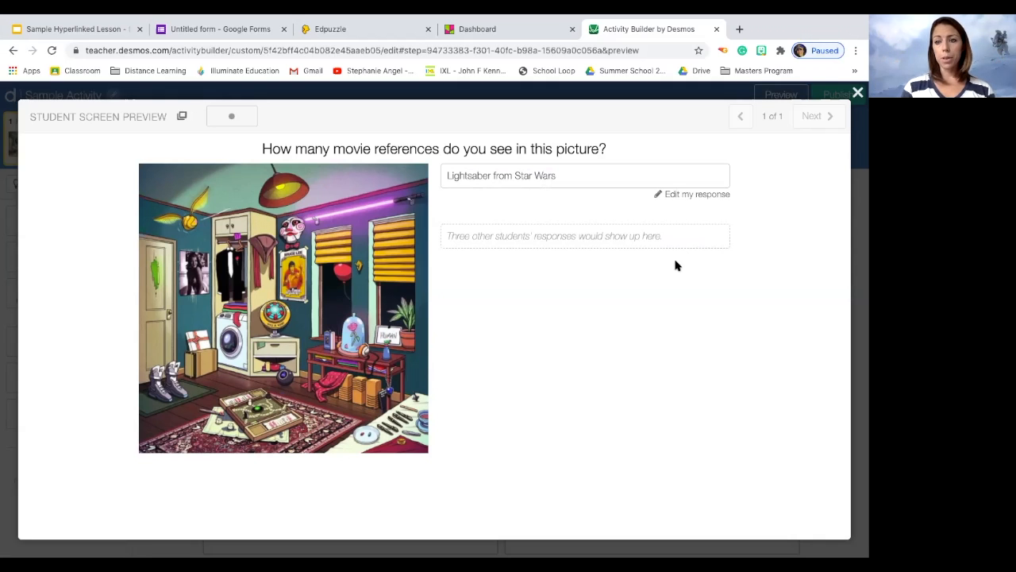
pyautogui.click(858, 93)
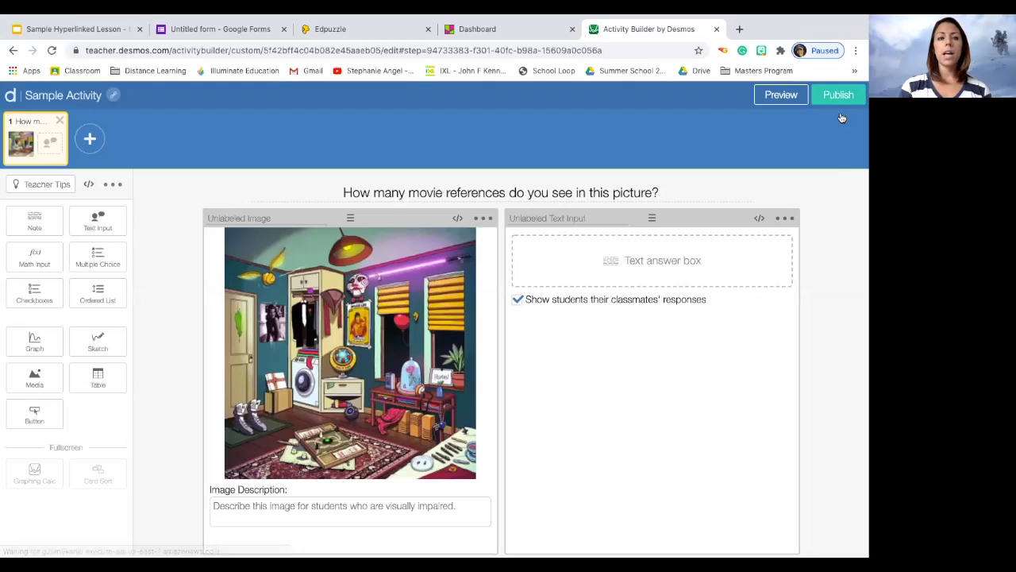
# Step: Add a second screen with an ordered list, titled "Order these events from oldest to newest"
pyautogui.click(89, 140)
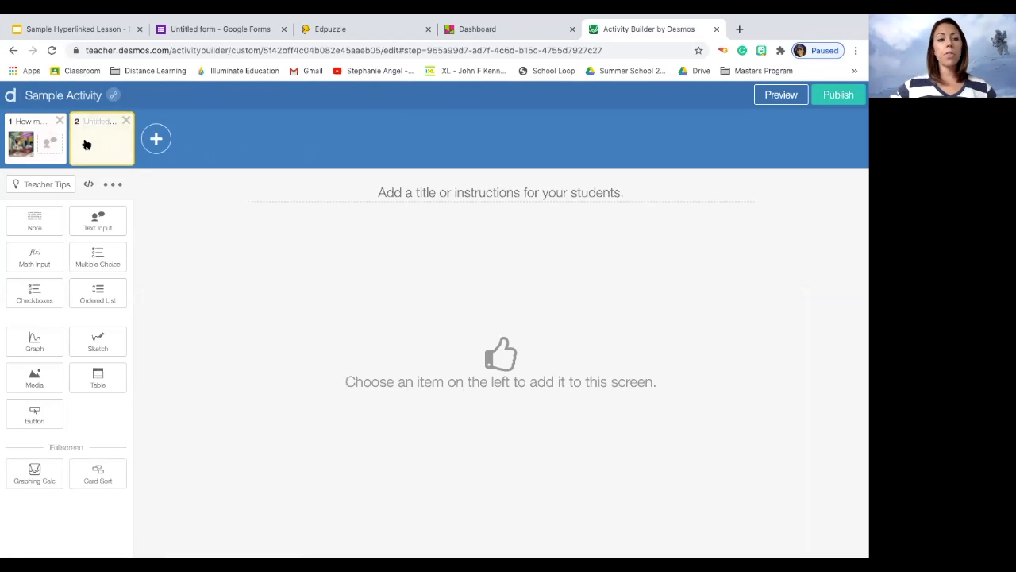
pyautogui.click(86, 295)
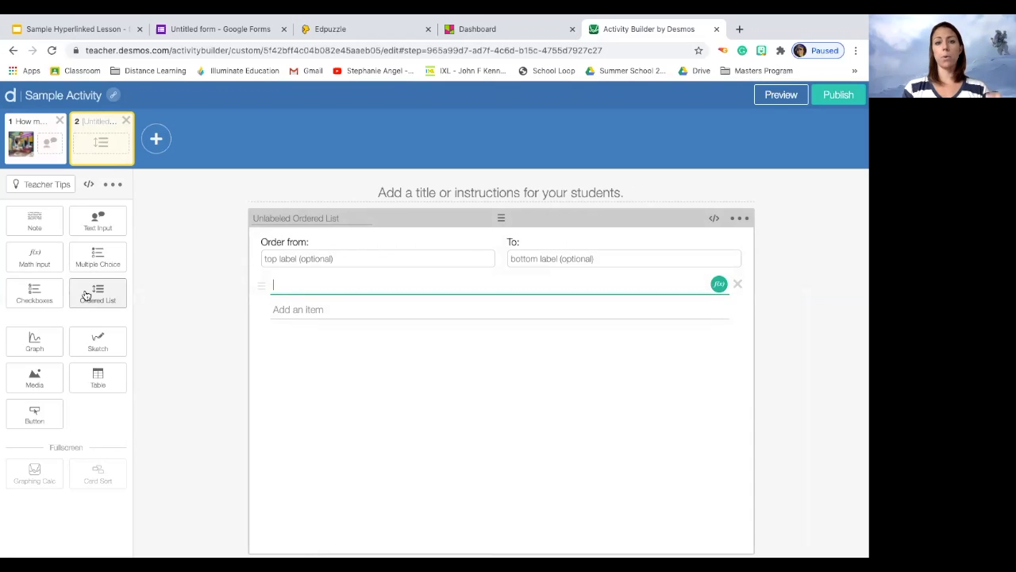
pyautogui.click(438, 186)
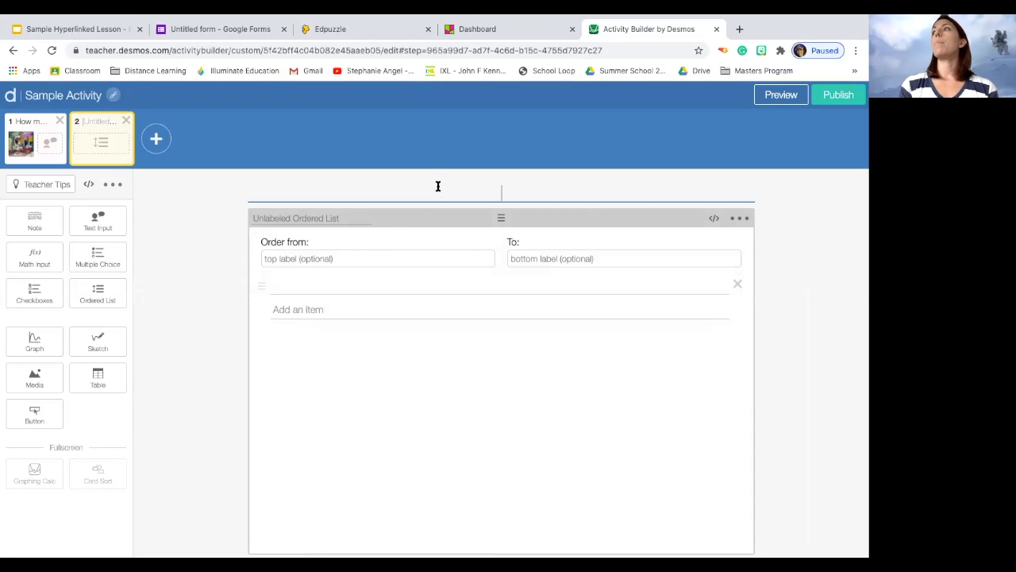
pyautogui.write('Order ')
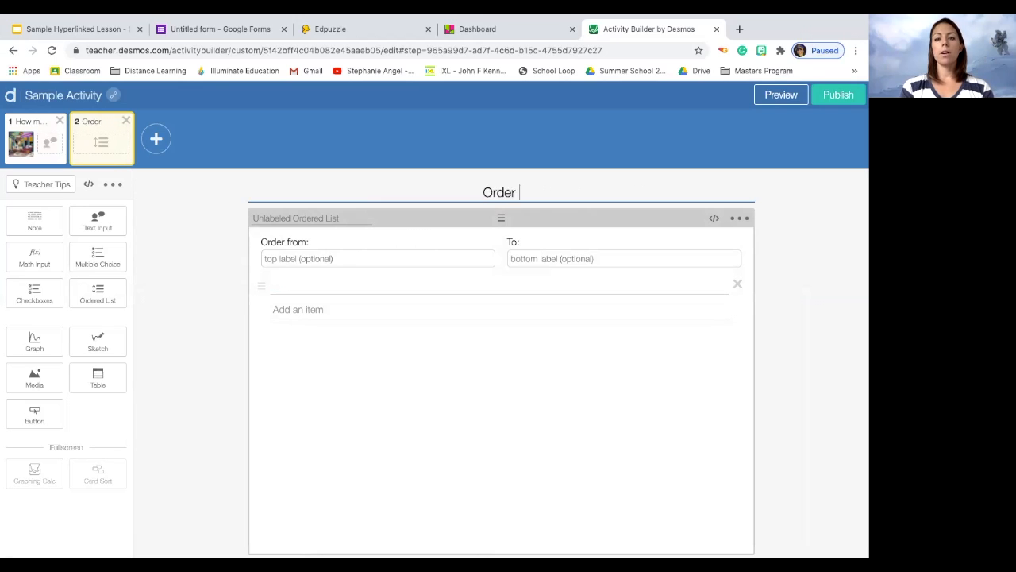
pyautogui.write('these events fro')
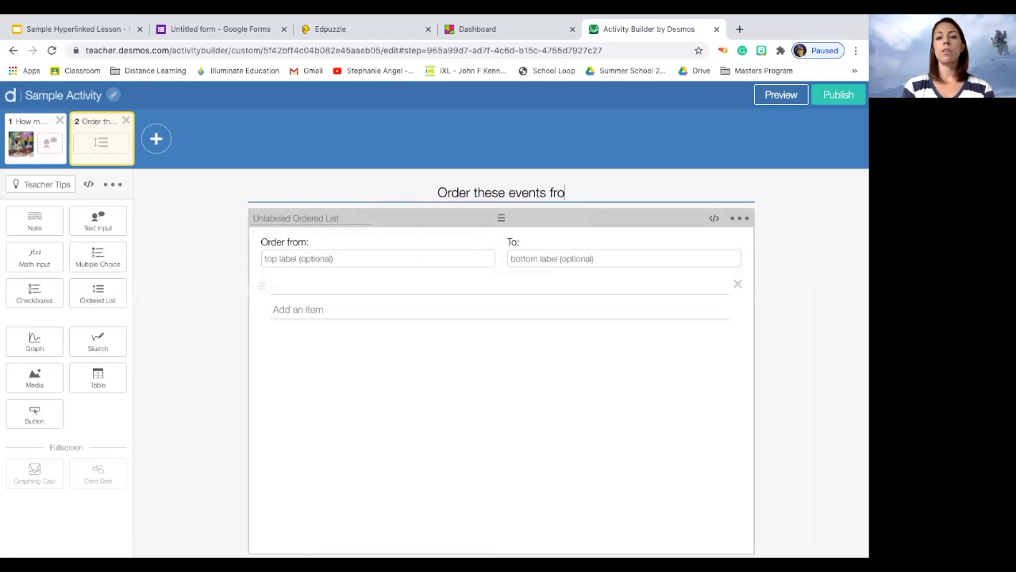
pyautogui.write('m oldest to news.')
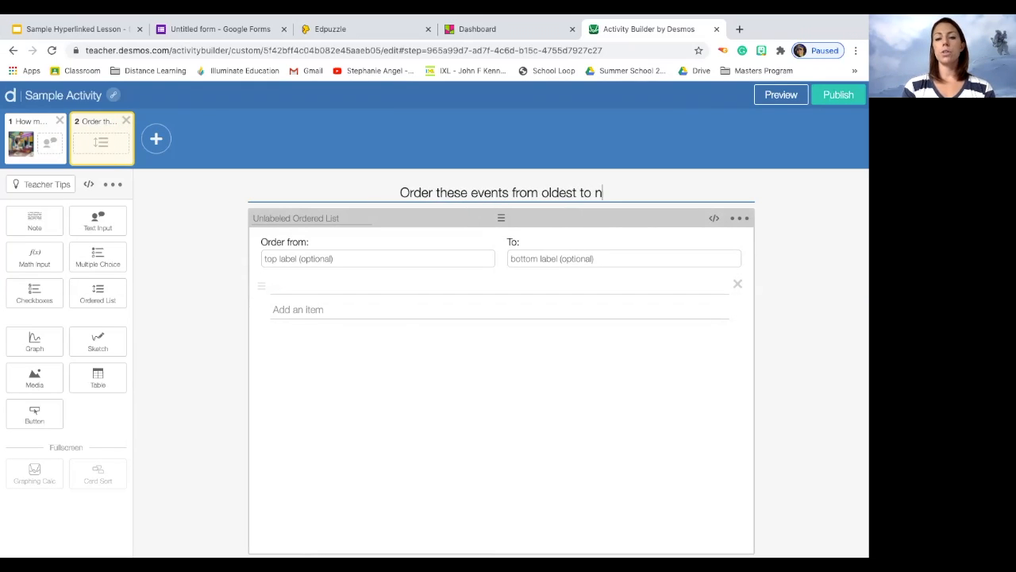
pyautogui.press('BackSpace')
pyautogui.press('BackSpace')
pyautogui.write('est.')
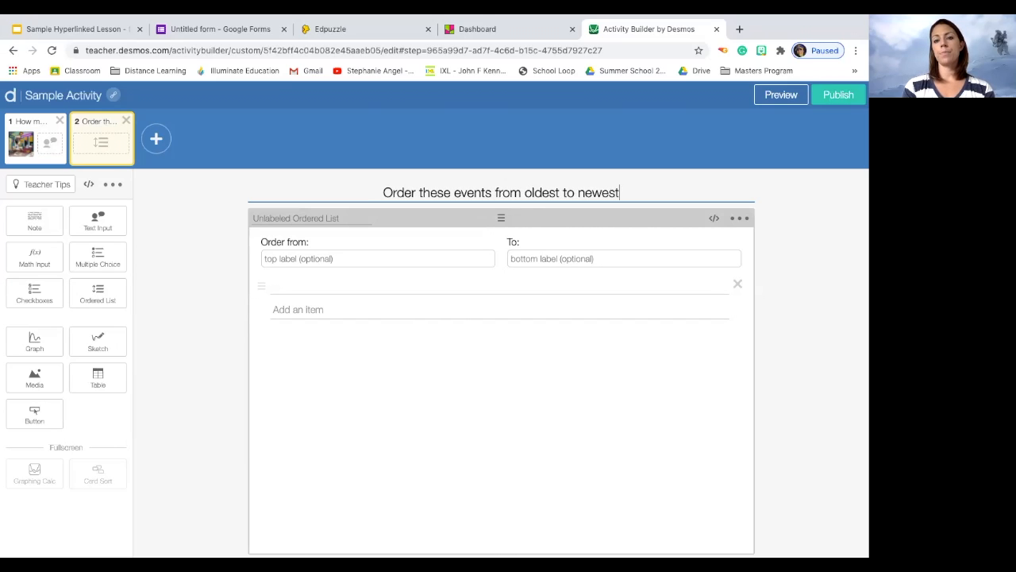
# Step: Label the ordered list's range from "Newest" to "Oldest"
pyautogui.click(344, 258)
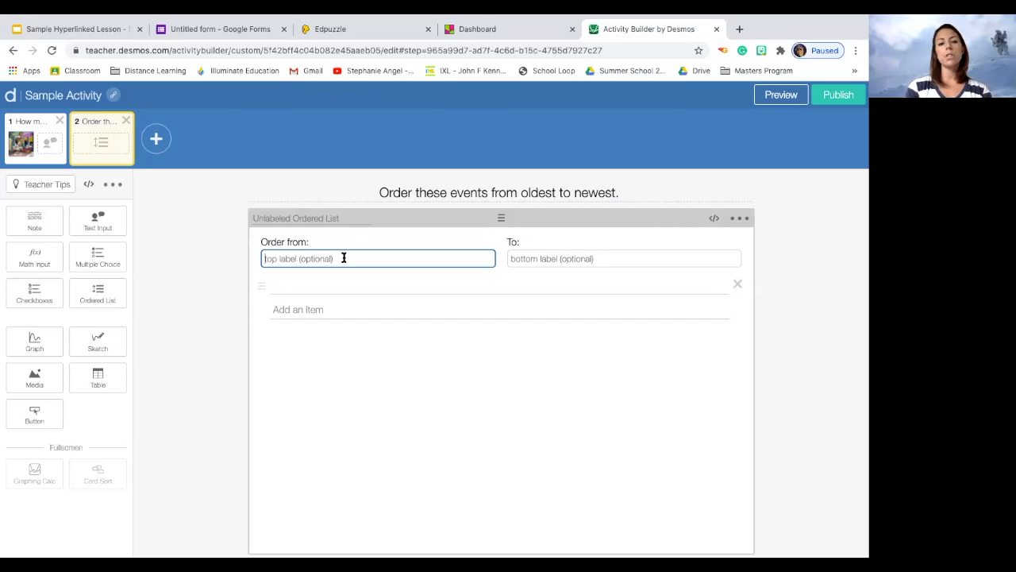
pyautogui.write('Newest')
pyautogui.press('Tab')
pyautogui.write('Oldest')
# Step: Fill the ordered list with four wars, arranged as Civil War, World War II, Cold War and World War I
pyautogui.click(301, 287)
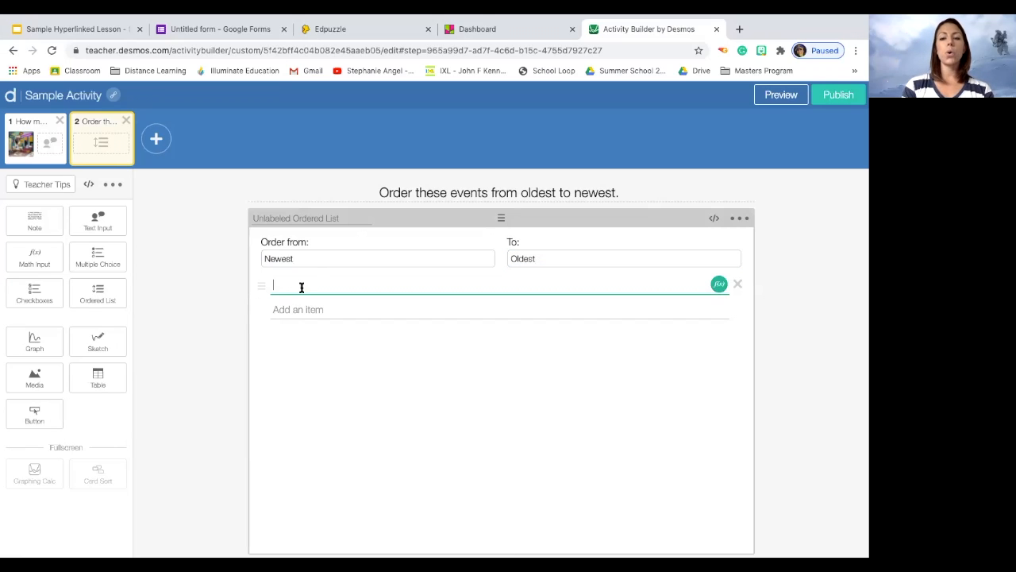
pyautogui.write('Worl')
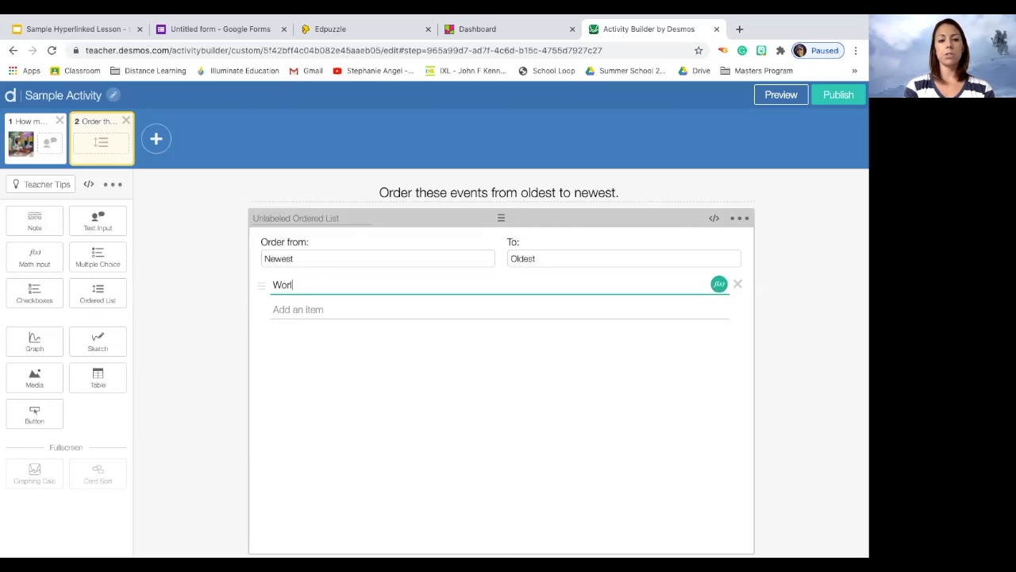
pyautogui.write('d War ')
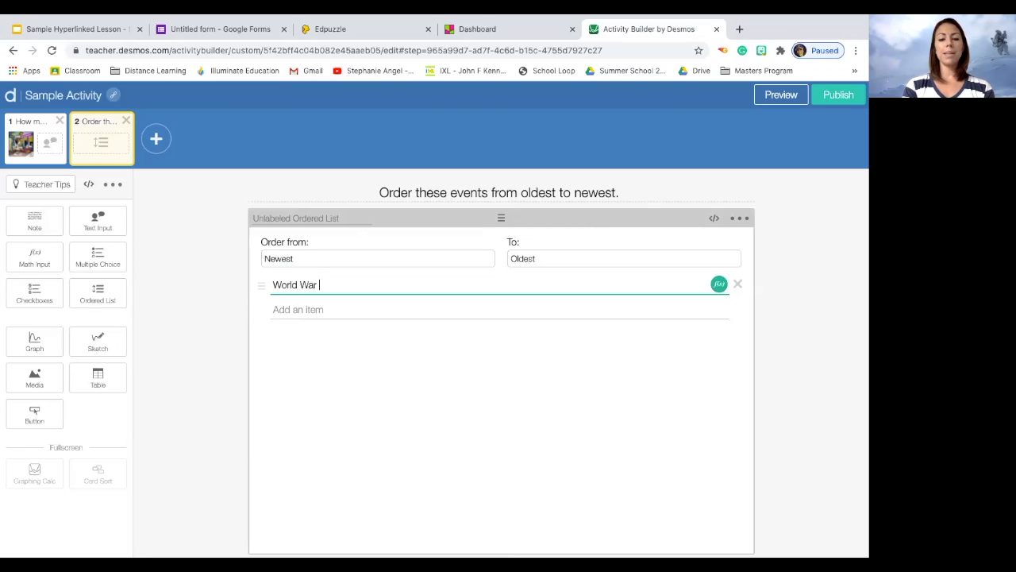
pyautogui.write('I')
pyautogui.press('Return')
pyautogui.write('World War II')
pyautogui.press('Return')
pyautogui.write('Civil War')
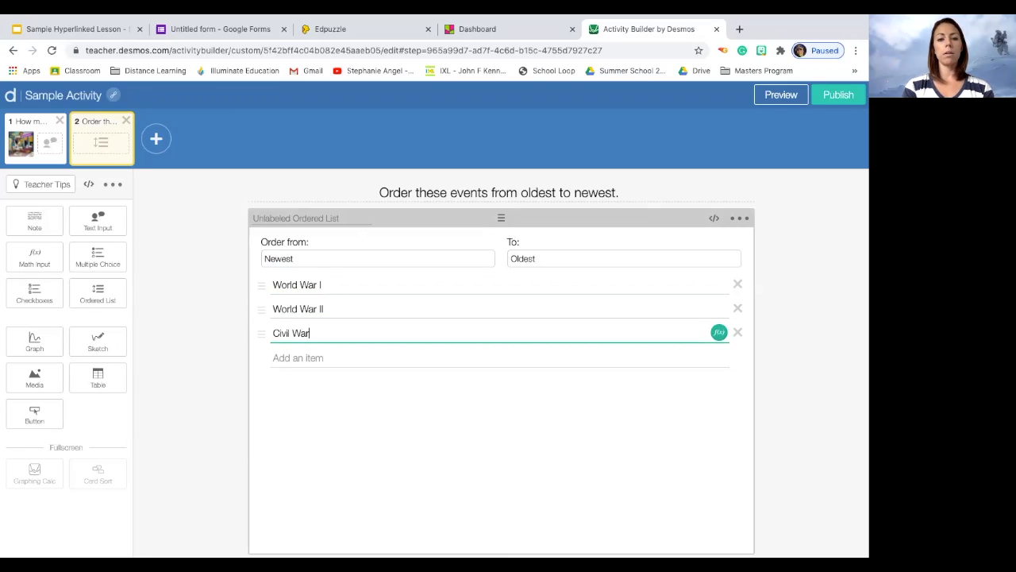
pyautogui.press('Return')
pyautogui.write('Cold War')
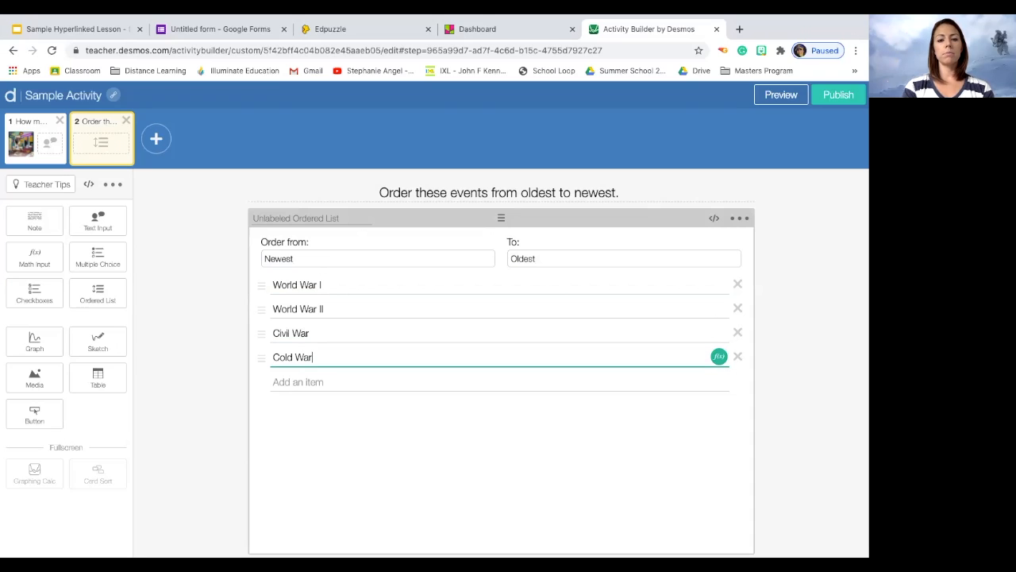
pyautogui.click(310, 442)
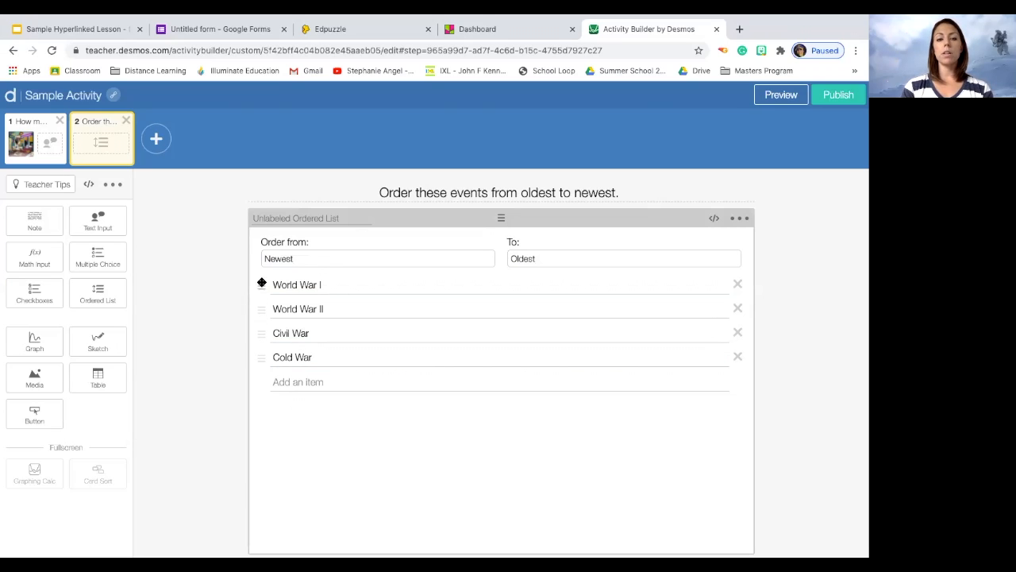
pyautogui.moveTo(261, 332)
pyautogui.mouseDown()
pyautogui.moveTo(259, 295)
pyautogui.moveTo(258, 350)
pyautogui.mouseUp()
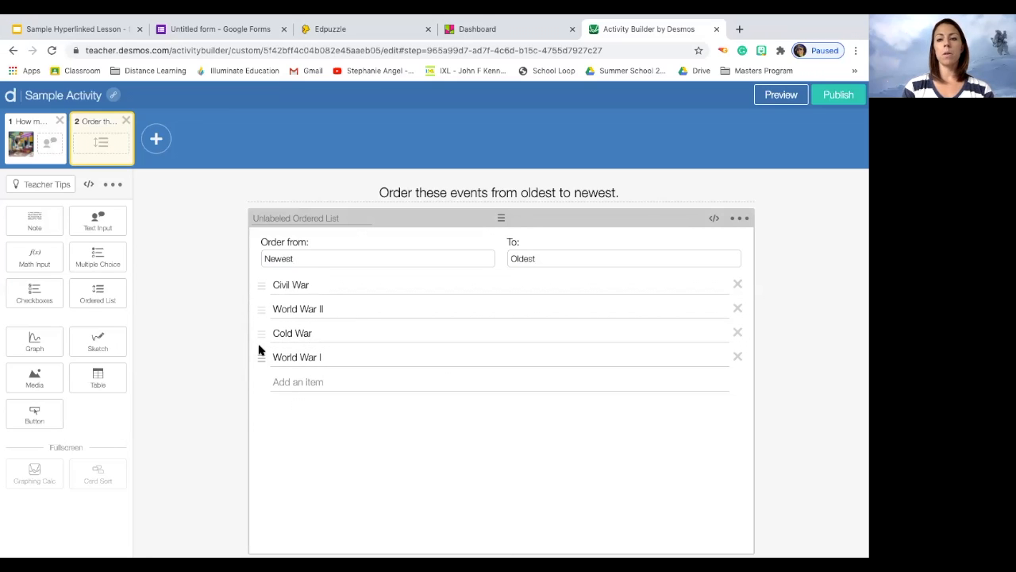
# Step: Preview the ordered list as a student, move Civil War to the oldest end and Cold War below World War I, and close the preview
pyautogui.click(781, 96)
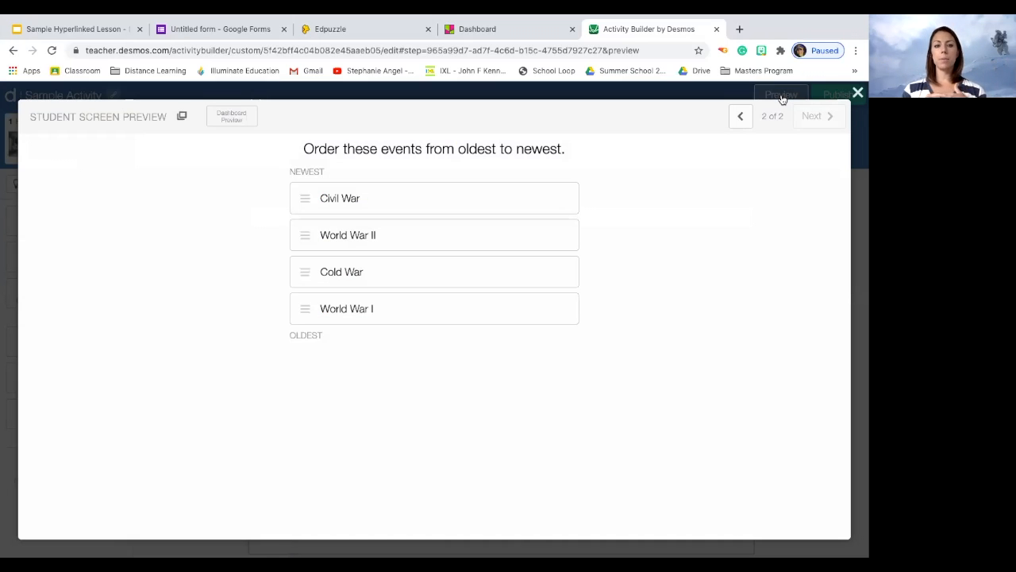
pyautogui.moveTo(414, 207); pyautogui.dragTo(408, 320)
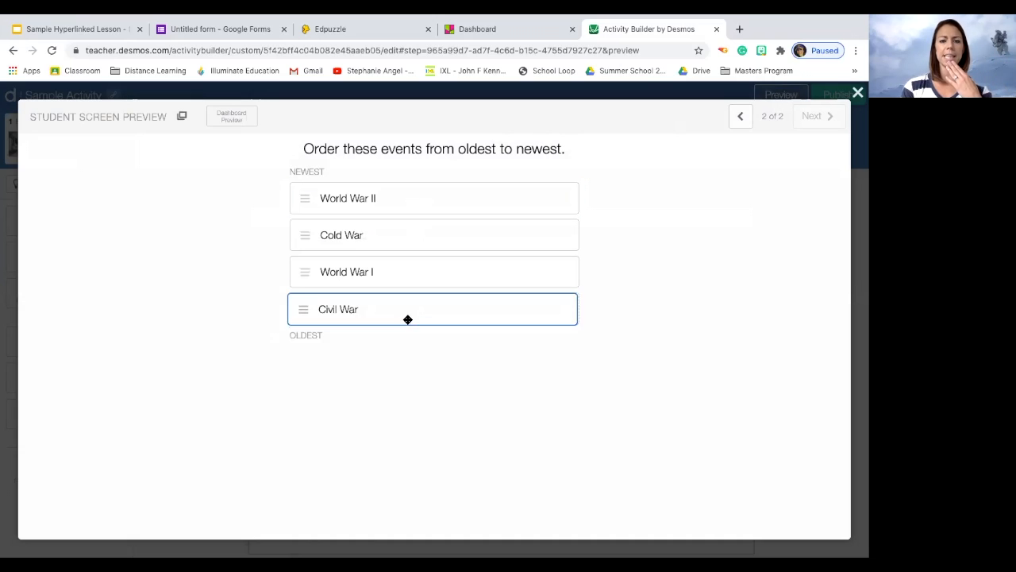
pyautogui.moveTo(400, 241); pyautogui.dragTo(398, 276)
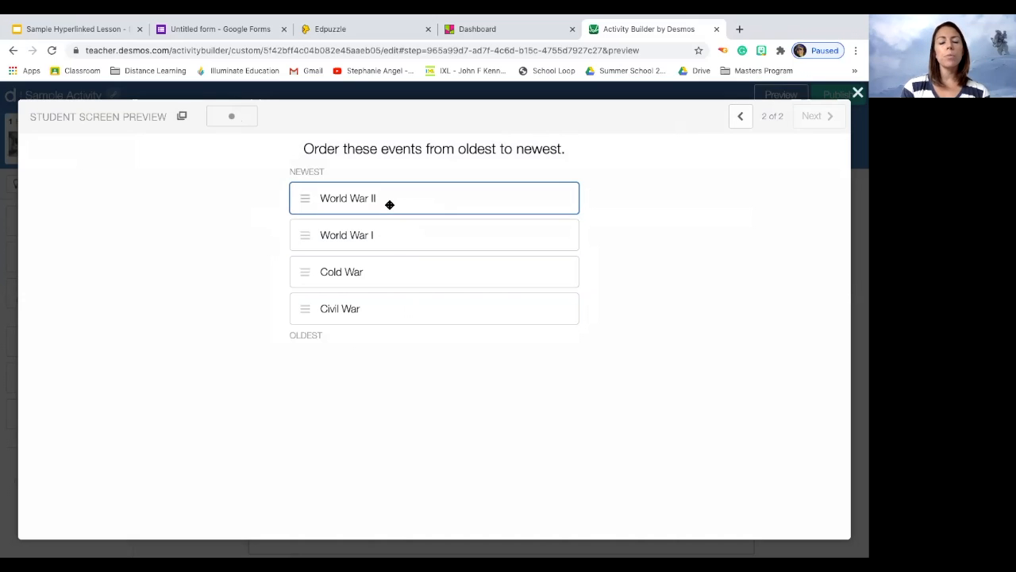
pyautogui.click(857, 95)
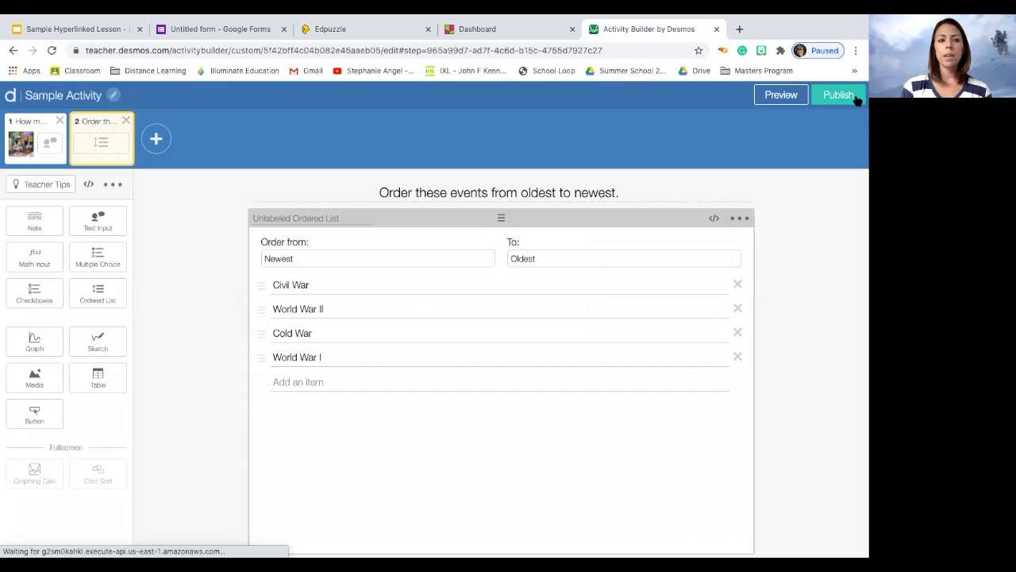
# Step: Add a third screen with a sketch component and use the green one-eyed monster picture as its custom background image
pyautogui.click(157, 141)
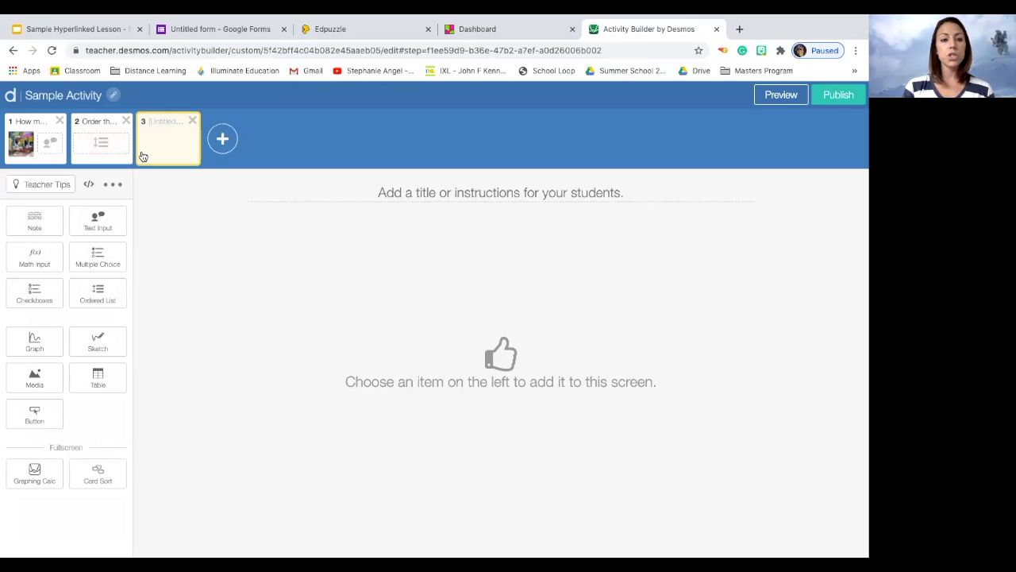
pyautogui.click(100, 346)
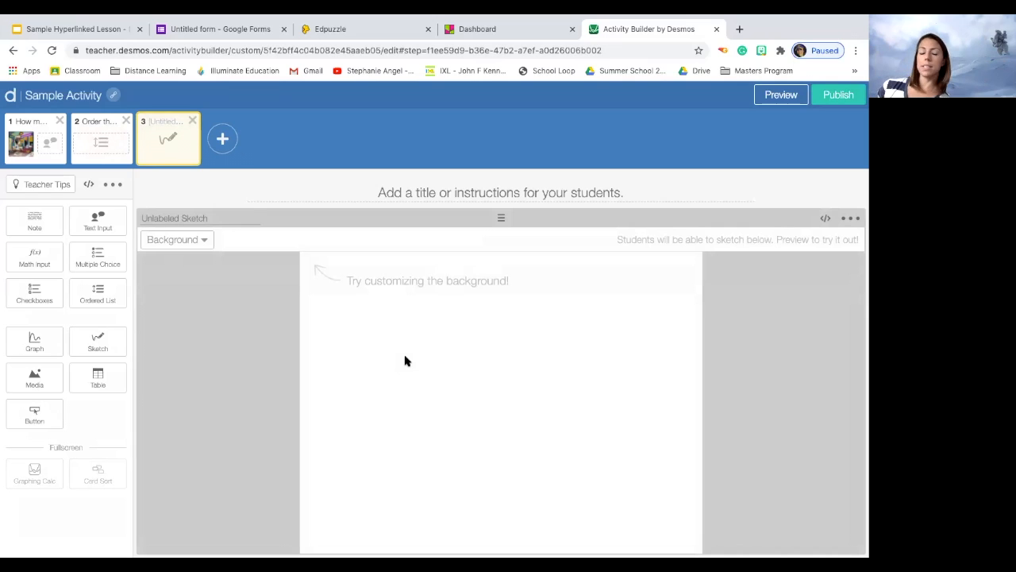
pyautogui.click(165, 239)
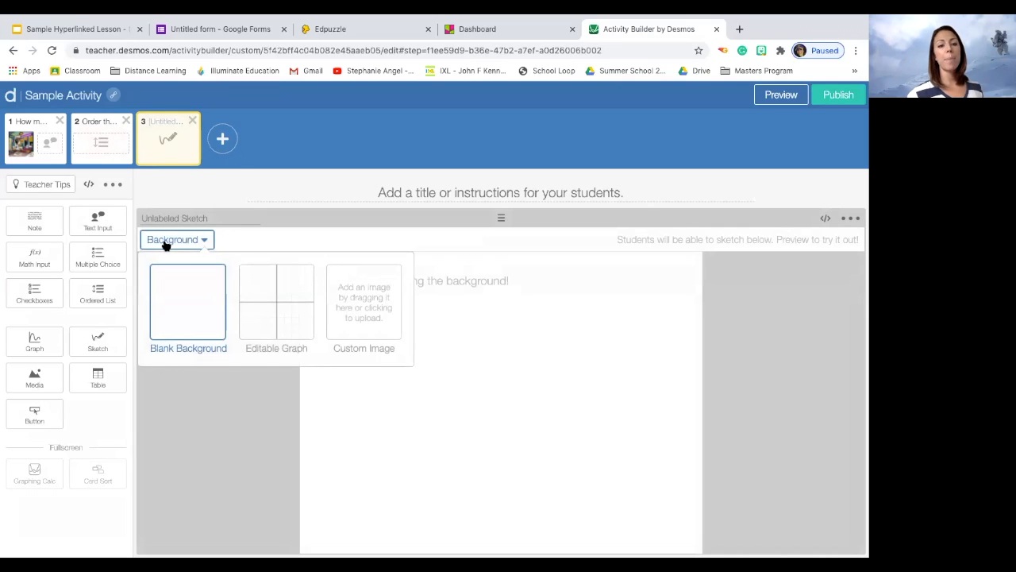
pyautogui.click(284, 336)
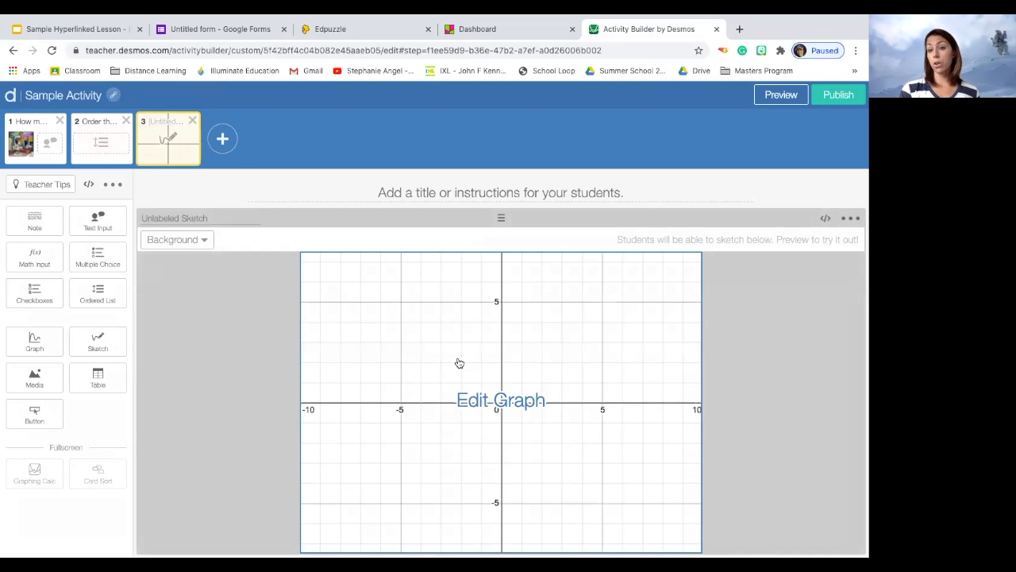
pyautogui.click(196, 240)
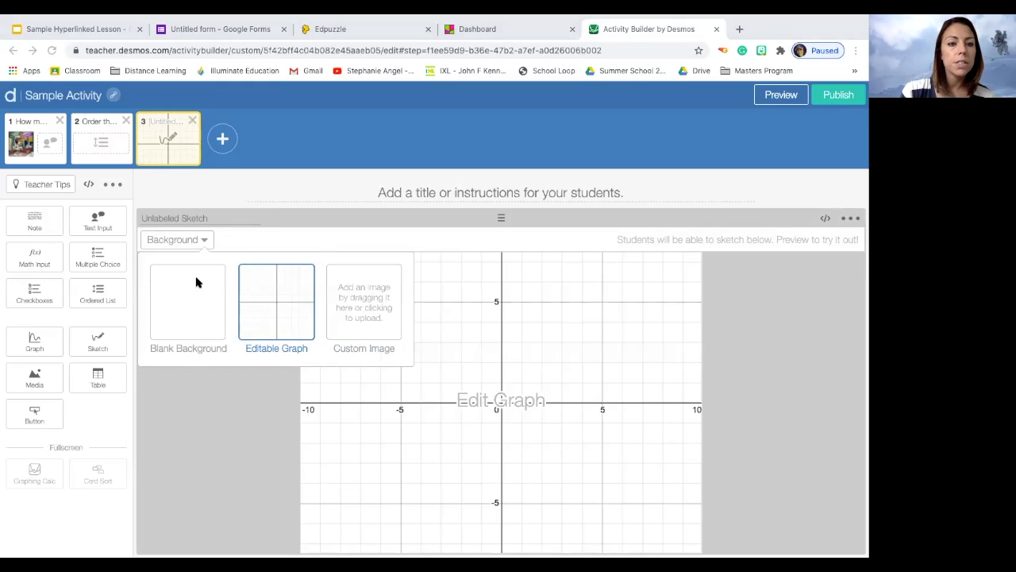
pyautogui.click(790, 388)
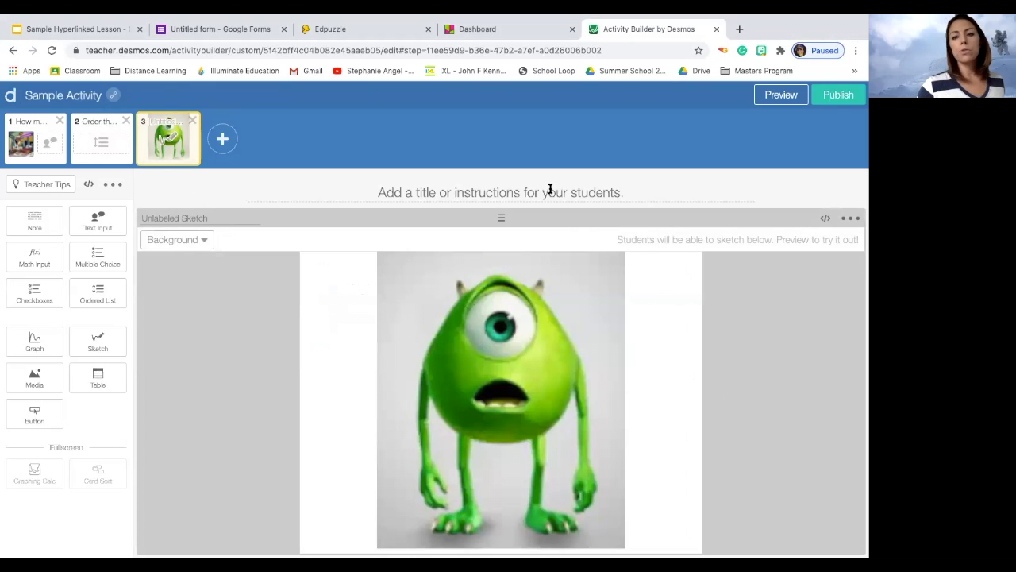
# Step: Title the sketch screen "Draw a mustache on Mike."
pyautogui.click(550, 190)
pyautogui.write('Dr')
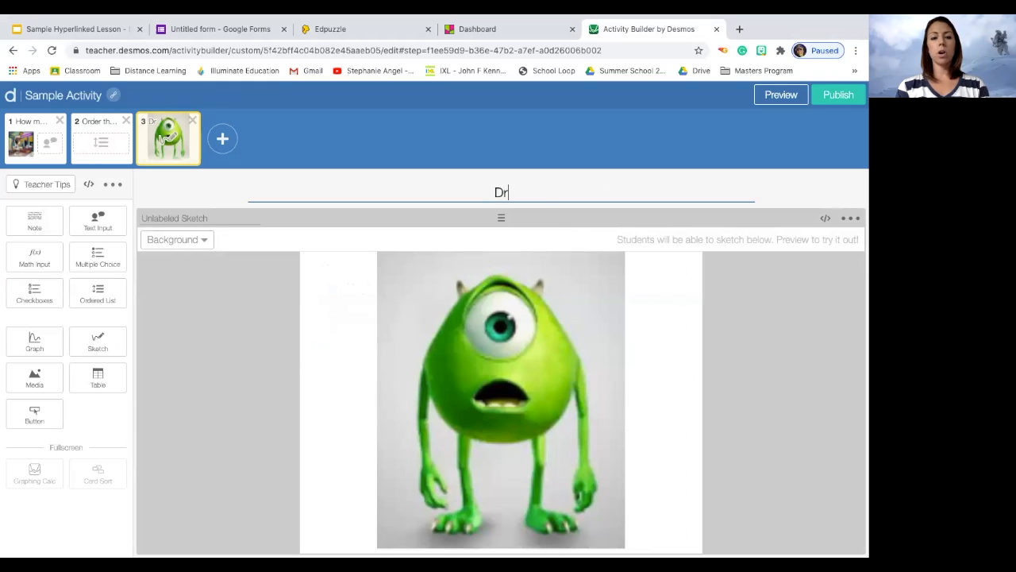
pyautogui.write('aw a mustac')
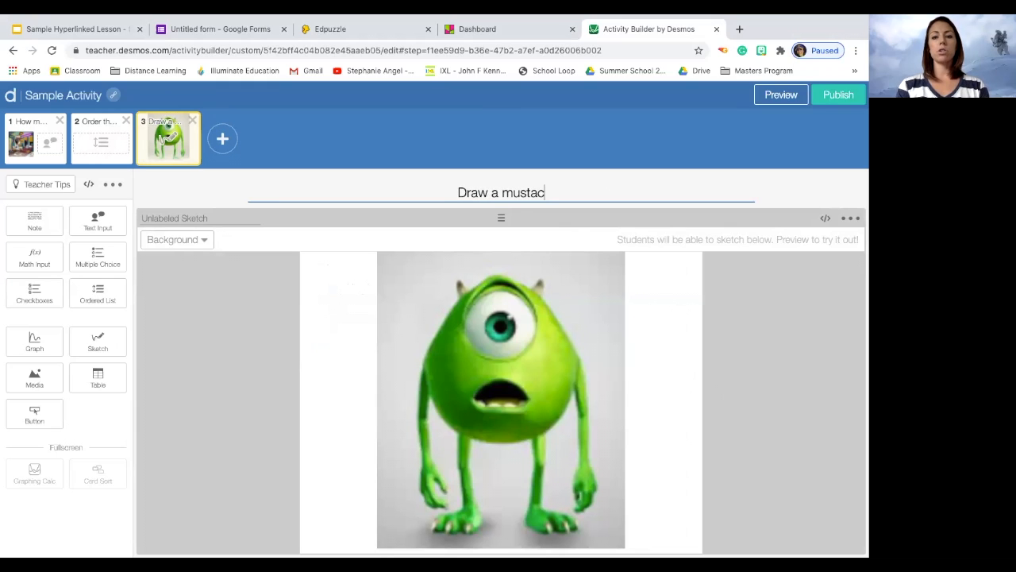
pyautogui.write('he on Mike.')
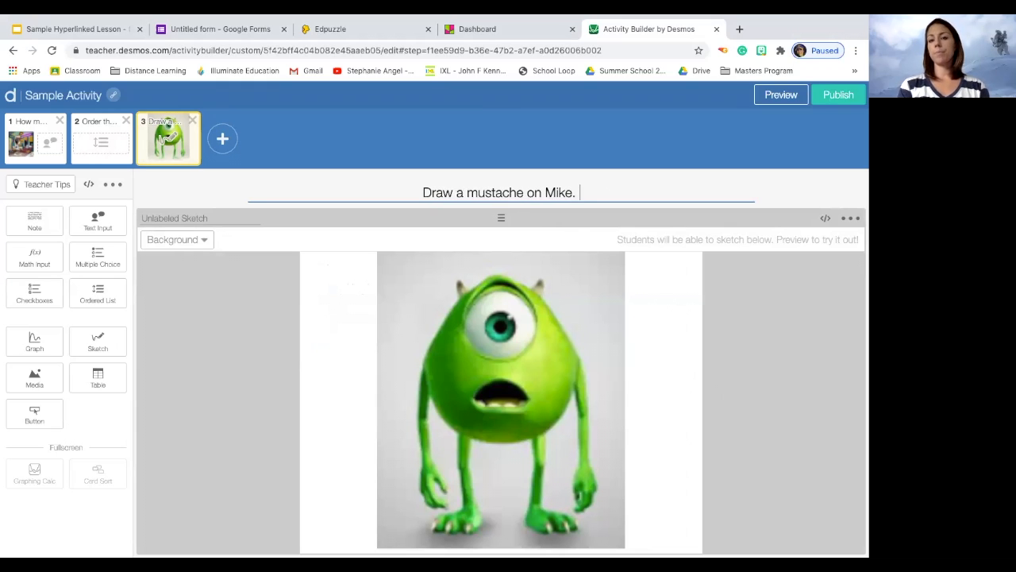
# Step: Preview the sketch screen as a student, draw blue straight whiskers and an orange freehand mustache on Mike, and close the preview
pyautogui.click(780, 95)
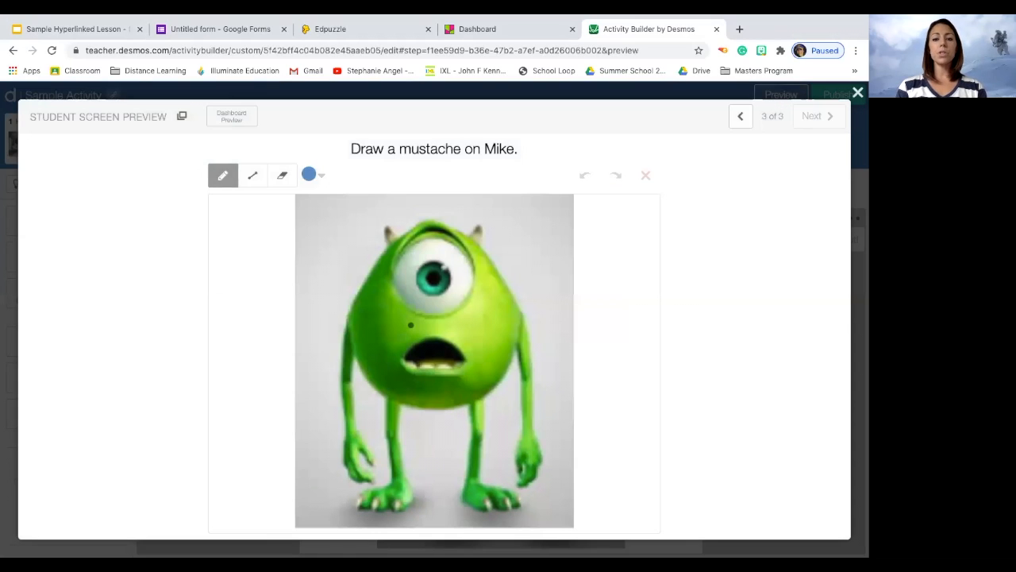
pyautogui.click(253, 175)
pyautogui.moveTo(442, 325)
pyautogui.mouseDown()
pyautogui.moveTo(527, 281)
pyautogui.moveTo(374, 313)
pyautogui.moveTo(328, 277)
pyautogui.mouseUp()
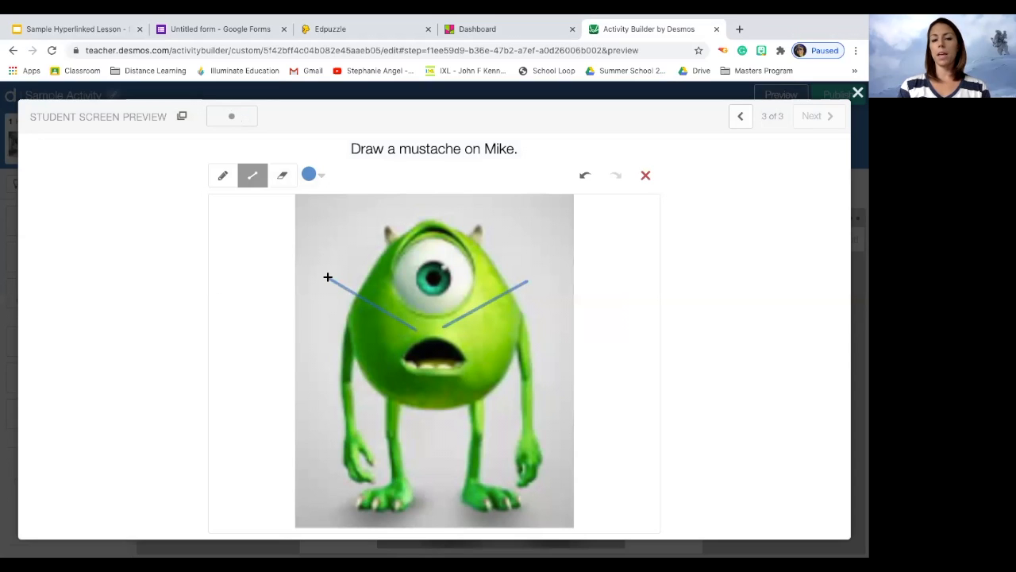
pyautogui.click(316, 175)
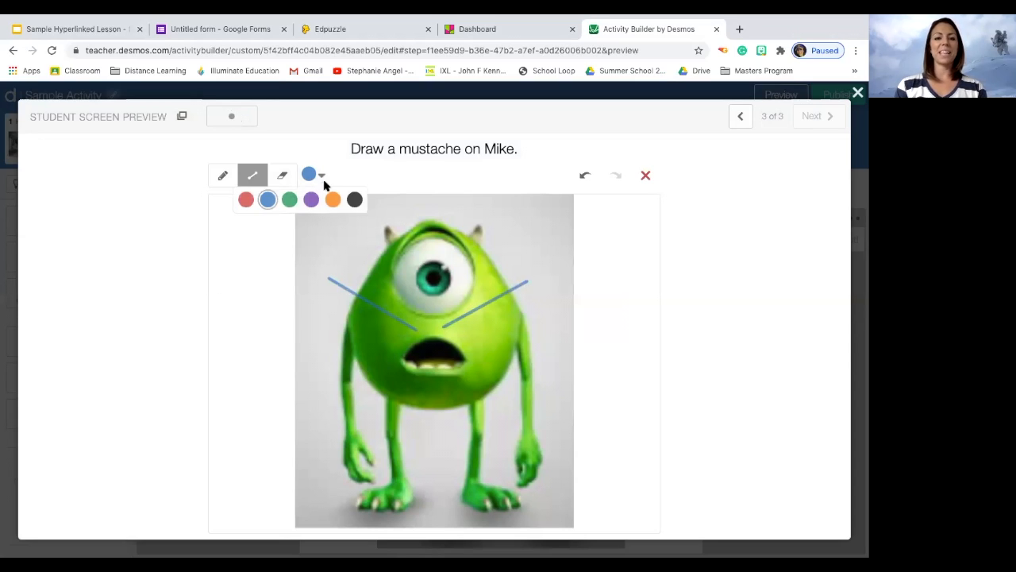
pyautogui.click(333, 199)
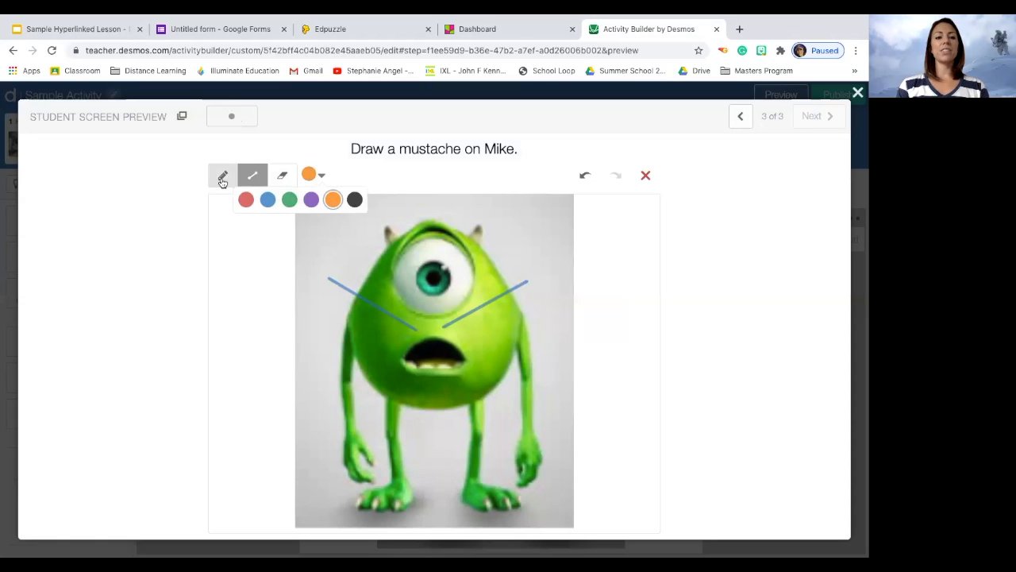
pyautogui.click(223, 175)
pyautogui.moveTo(439, 328); pyautogui.dragTo(482, 333)
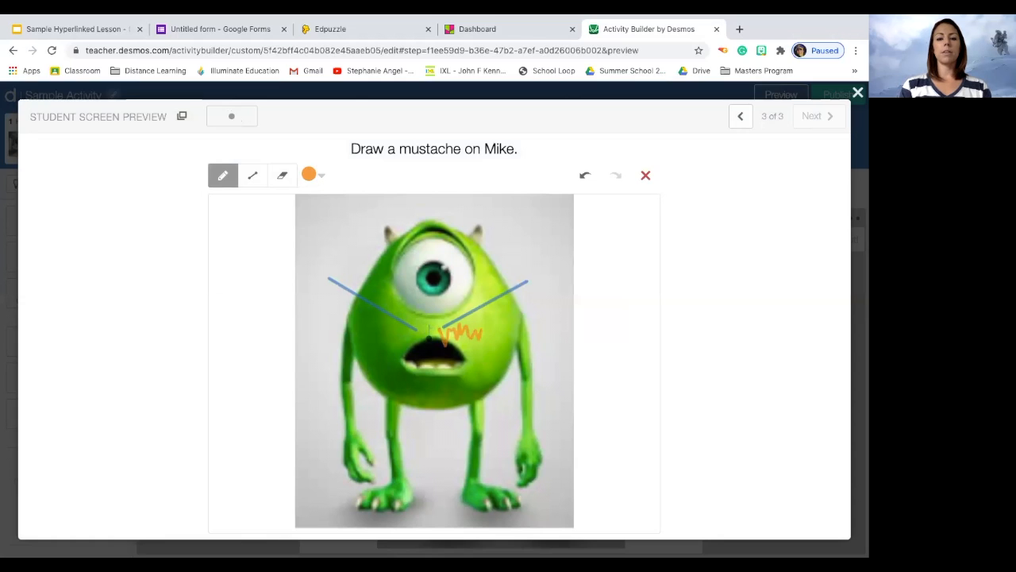
pyautogui.moveTo(412, 339); pyautogui.dragTo(397, 331)
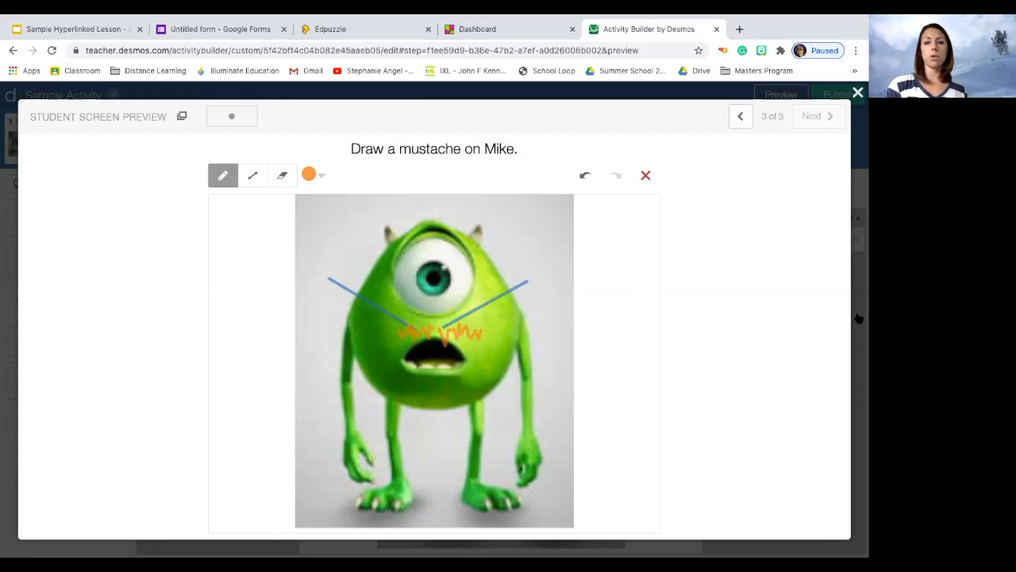
pyautogui.click(857, 94)
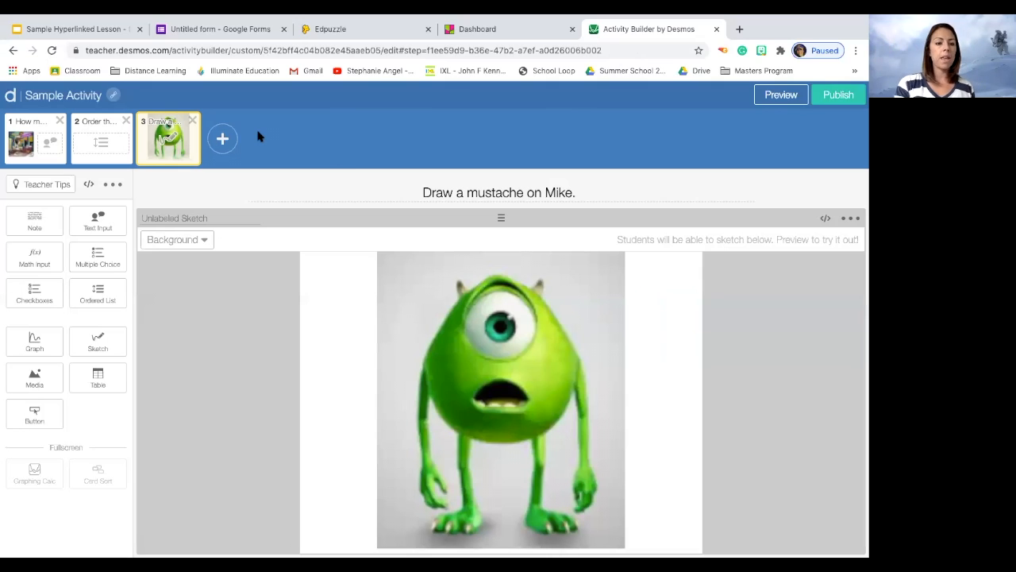
# Step: Add a fourth screen with a card sort holding text cards "Do or do not, there is no try.", "Master Yoda" and "Luke Skywalker"
pyautogui.click(223, 140)
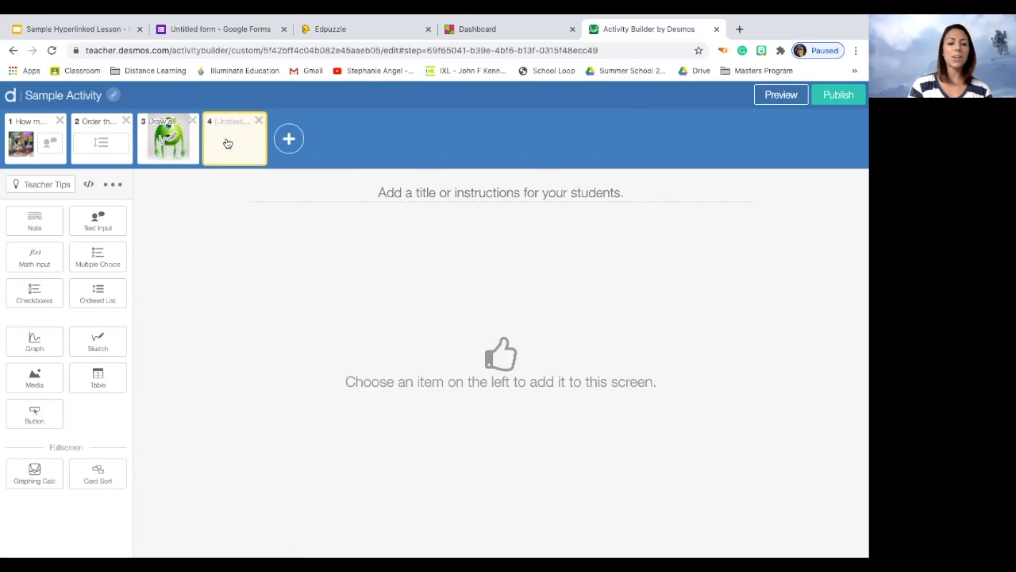
pyautogui.click(97, 475)
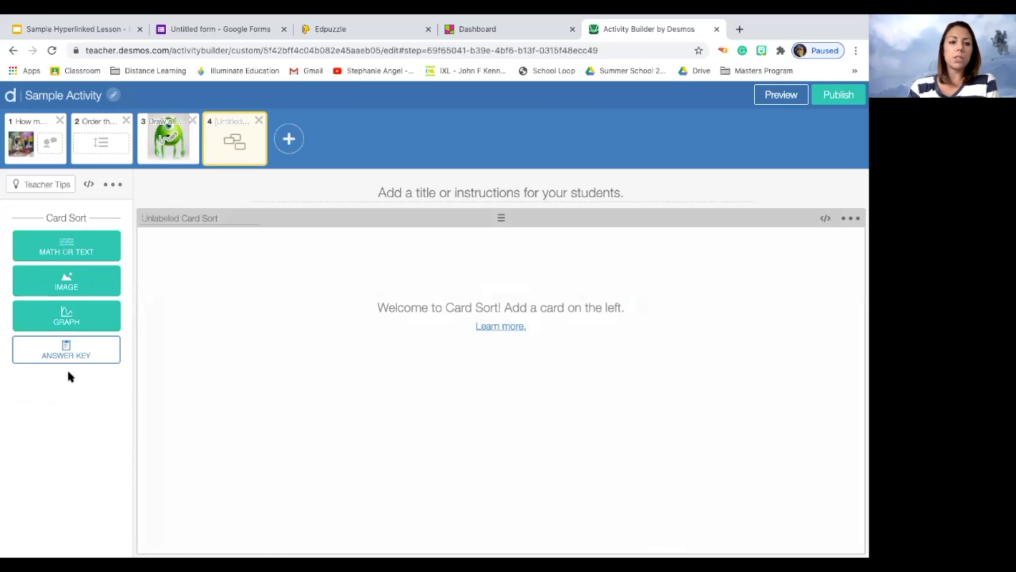
pyautogui.click(90, 248)
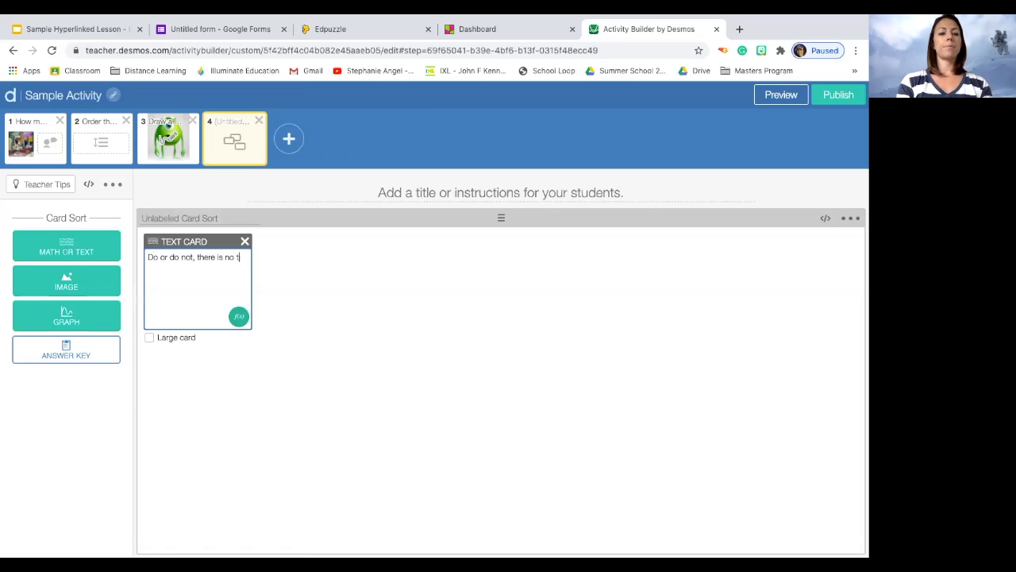
pyautogui.write('.')
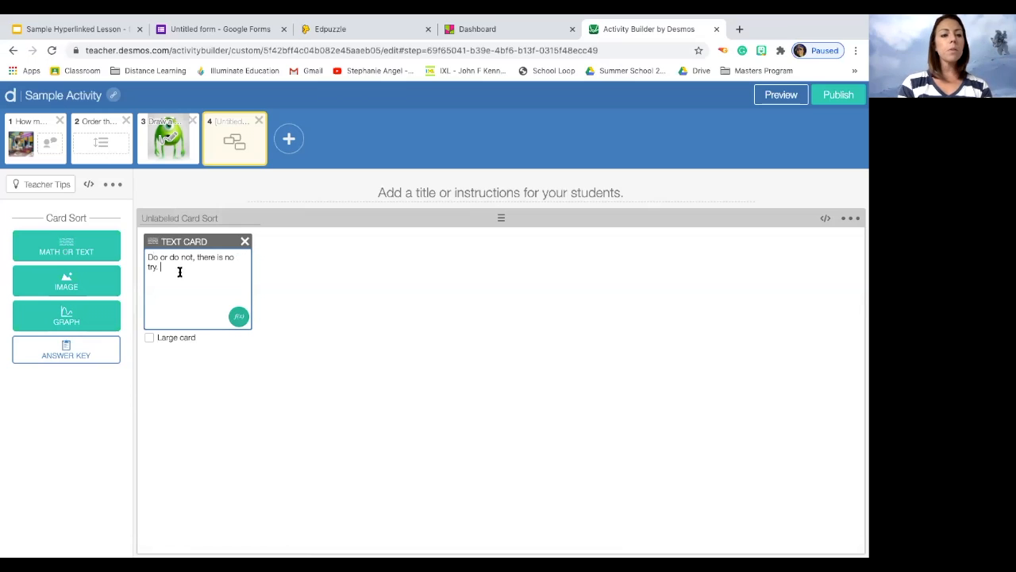
pyautogui.click(85, 253)
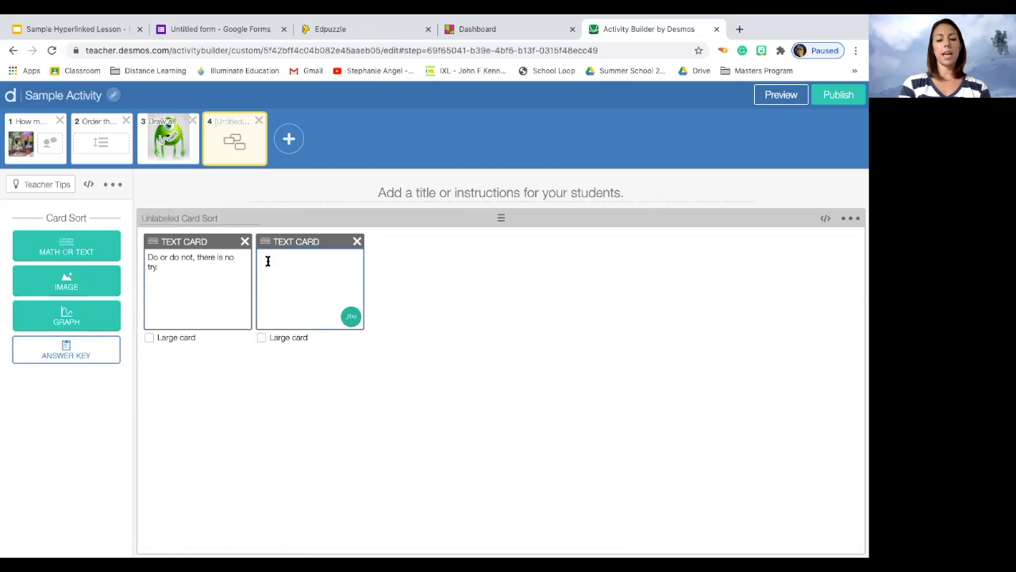
pyautogui.click(69, 252)
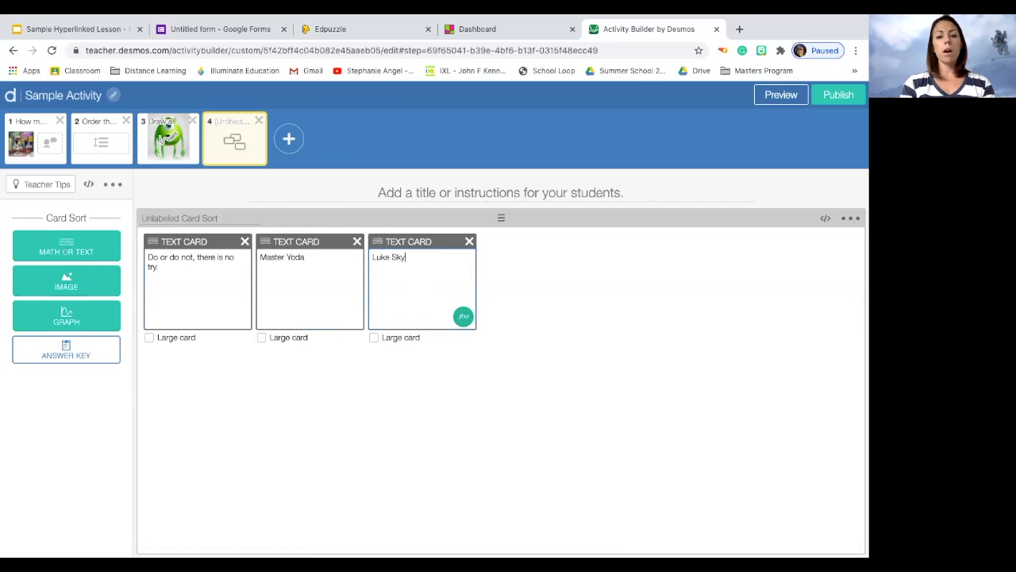
pyautogui.click(643, 326)
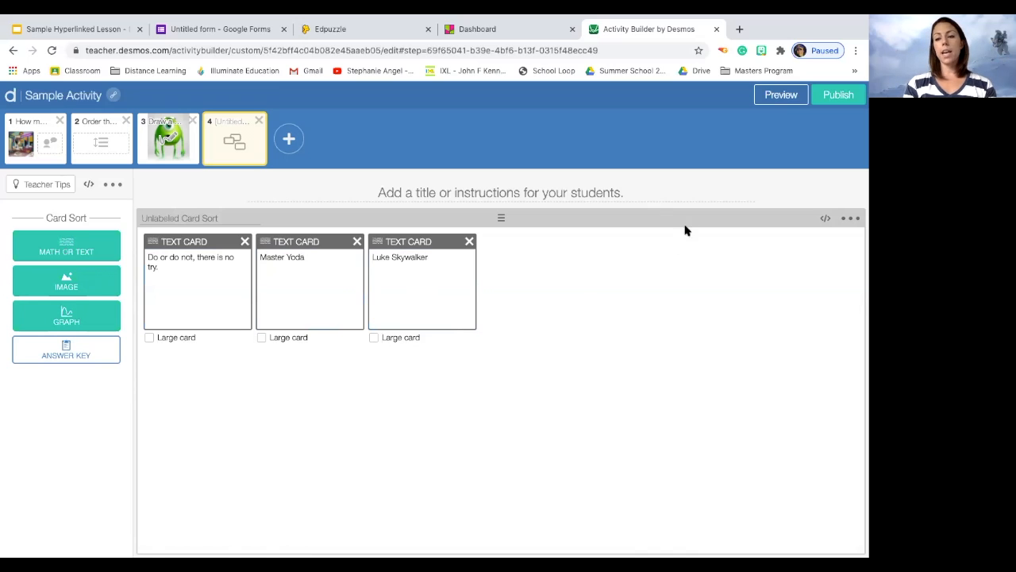
# Step: Check the card sort in the student preview, close it, and title the screen "Match the quote with the person who said it."
pyautogui.click(778, 94)
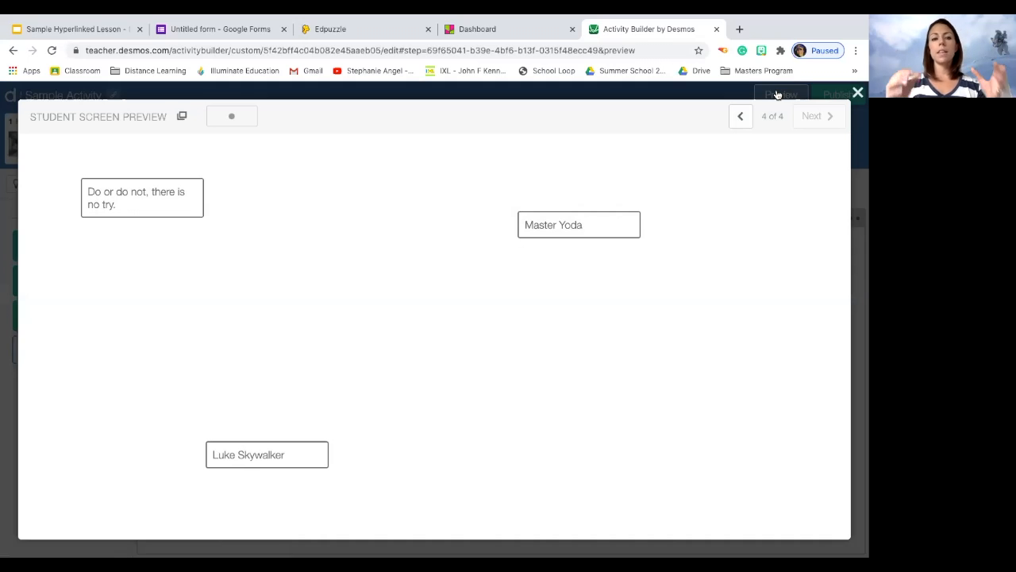
pyautogui.click(858, 93)
pyautogui.click(565, 192)
pyautogui.write('Match the qu')
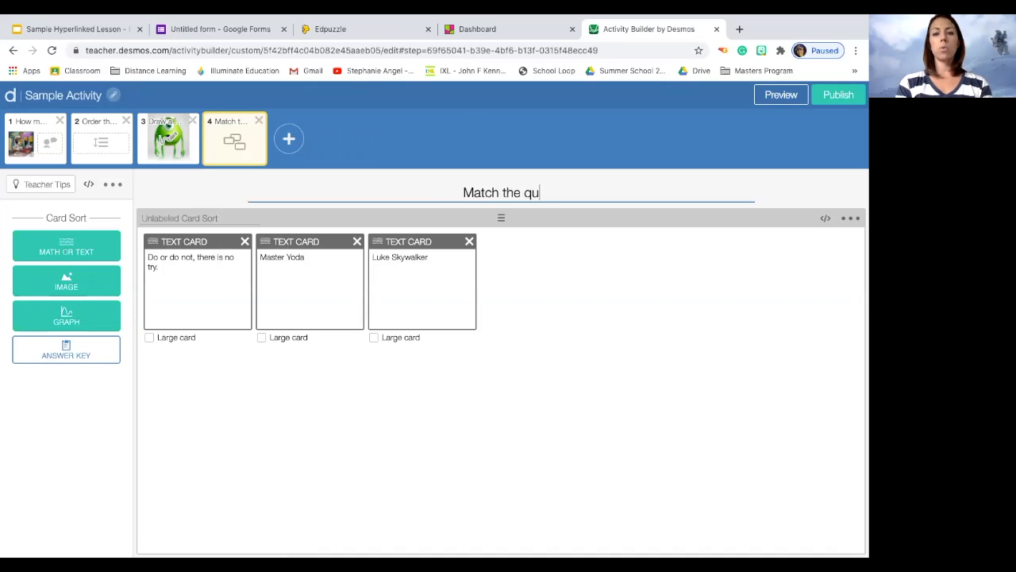
pyautogui.write('ote with the ')
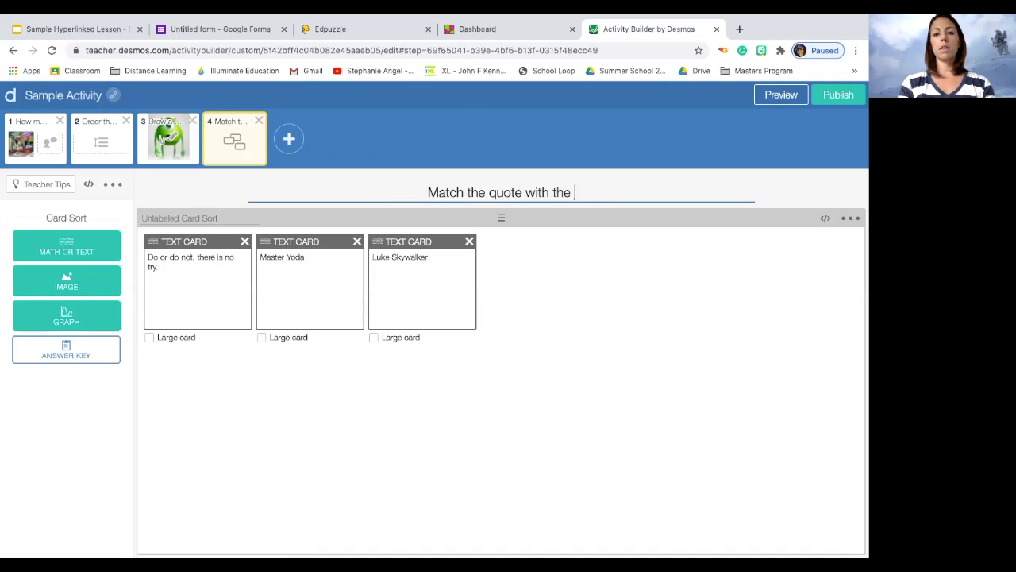
pyautogui.write('person who said it.')
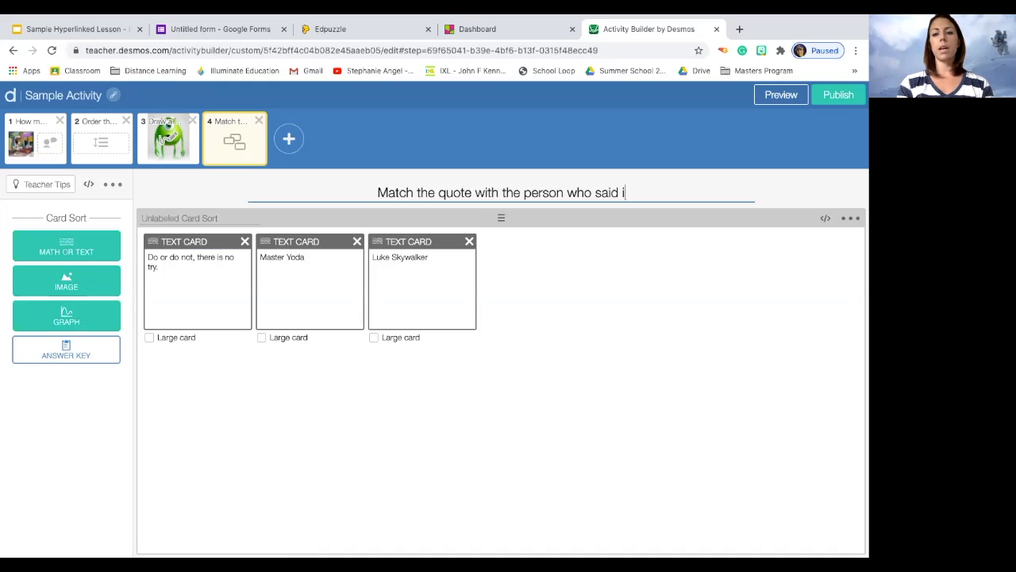
# Step: Preview the card sort as a student, match the quote with Master Yoda, separate the two cards again, and close the preview
pyautogui.click(781, 95)
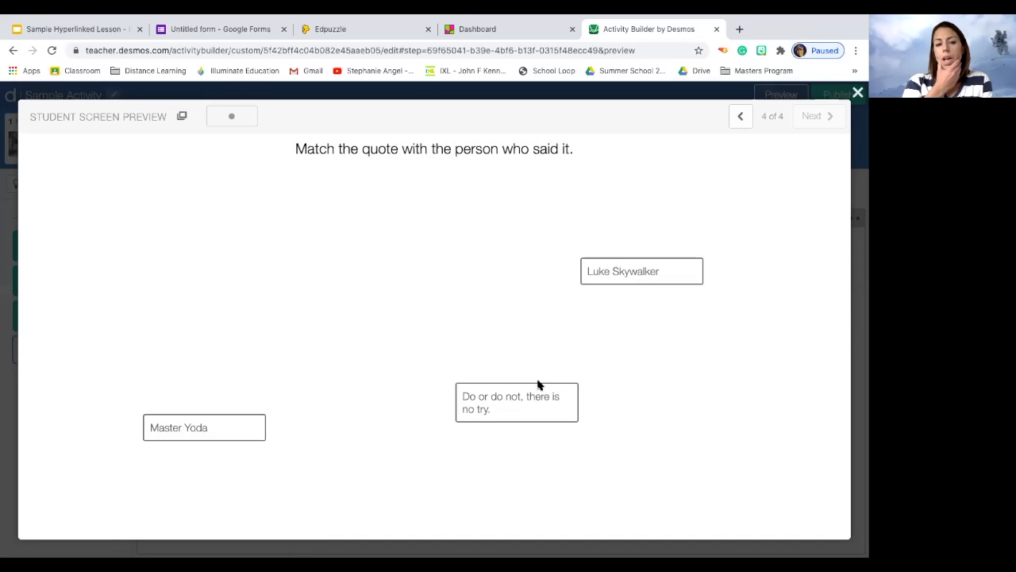
pyautogui.moveTo(518, 404); pyautogui.dragTo(362, 213)
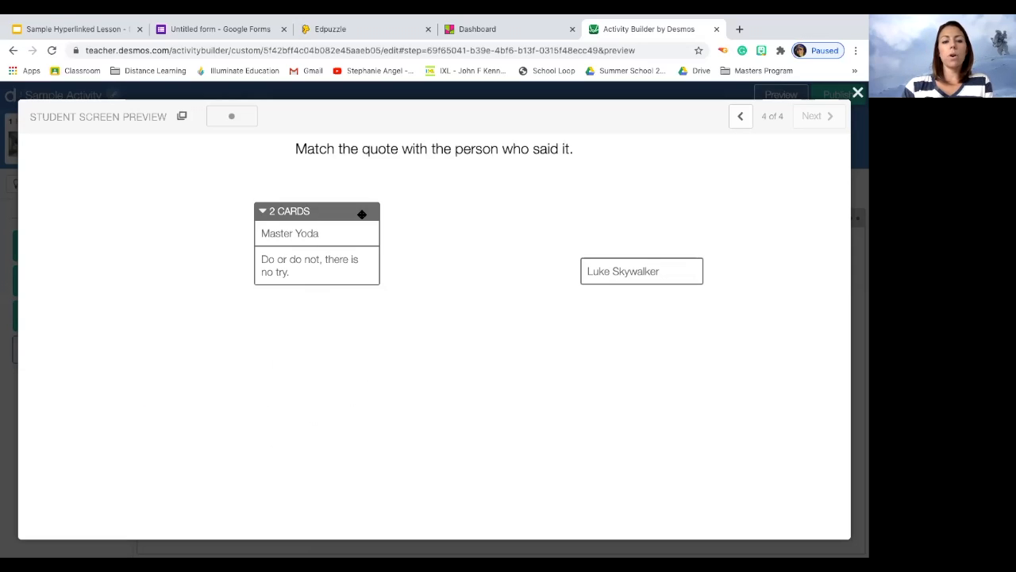
pyautogui.moveTo(331, 277); pyautogui.dragTo(614, 281)
pyautogui.moveTo(610, 325); pyautogui.dragTo(474, 324)
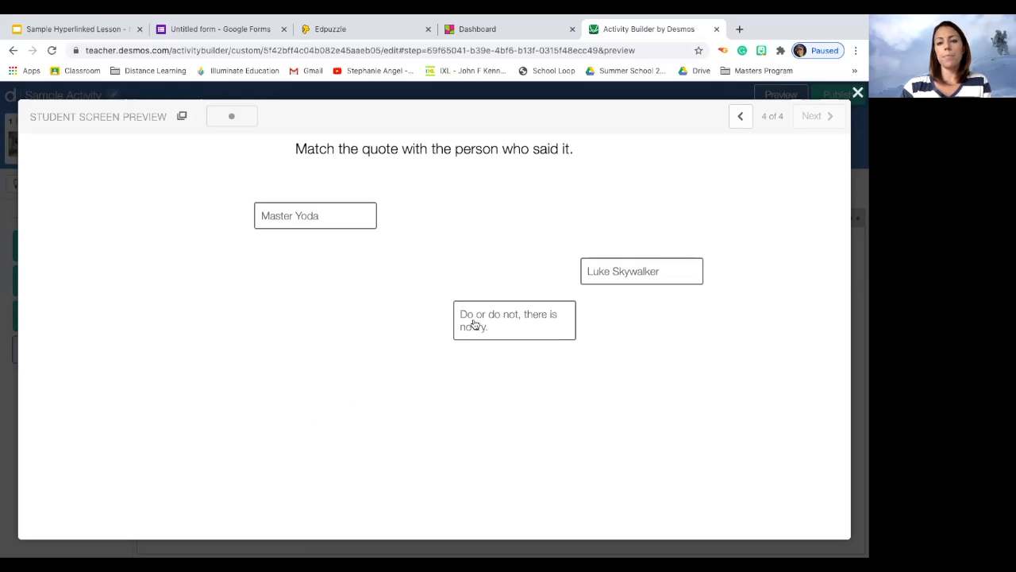
pyautogui.click(857, 92)
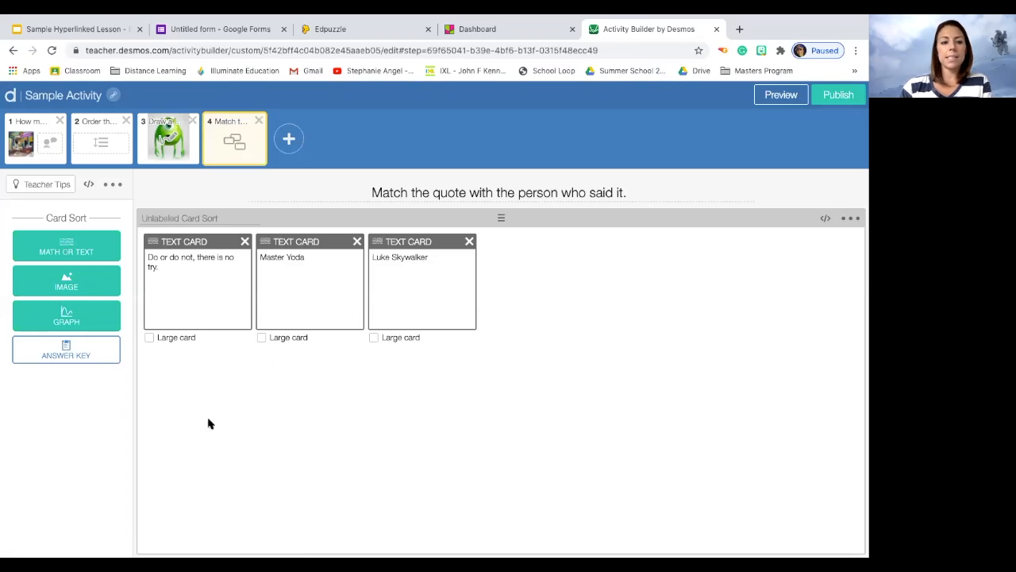
# Step: Create the card sort's answer key by grouping the quote with "Master Yoda" and keeping "Luke Skywalker" as a separate card
pyautogui.click(84, 352)
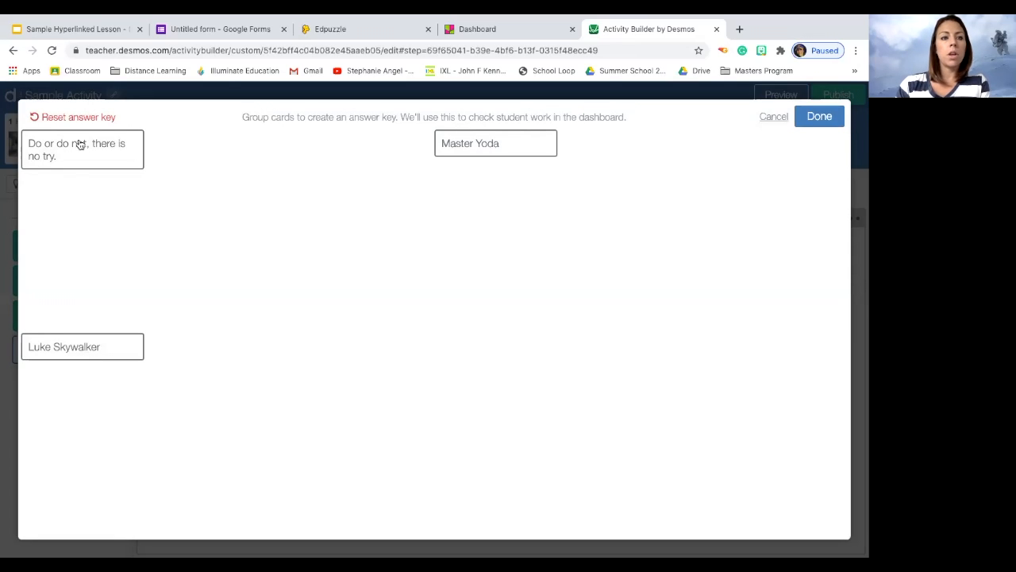
pyautogui.moveTo(75, 148); pyautogui.dragTo(454, 150)
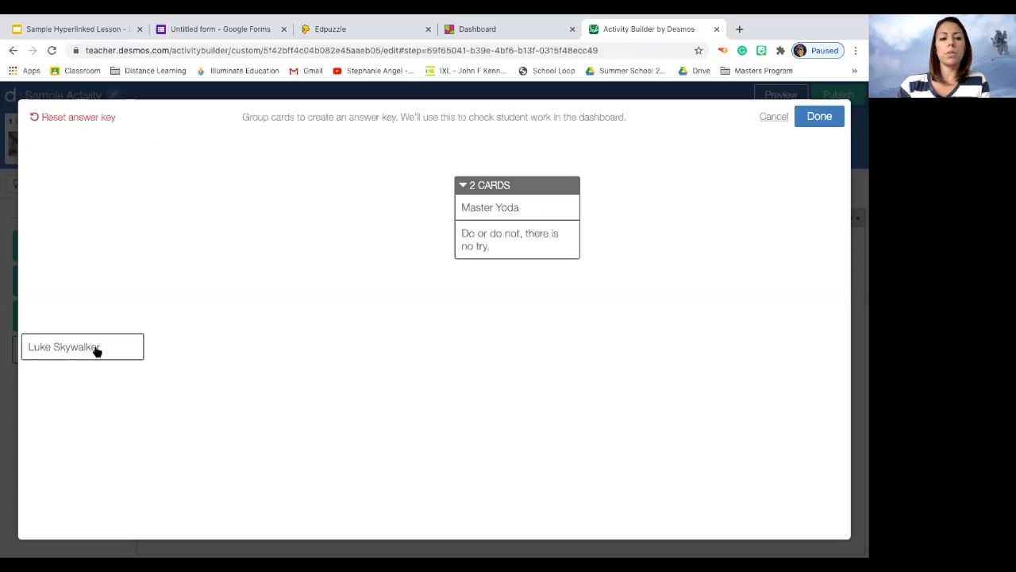
pyautogui.moveTo(96, 352); pyautogui.dragTo(199, 260)
pyautogui.click(820, 116)
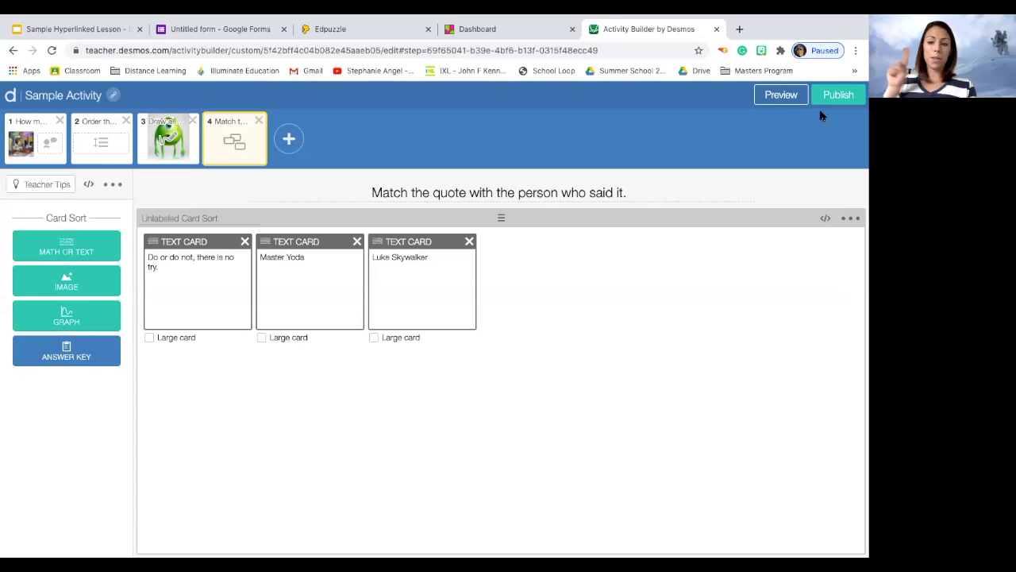
# Step: Add two image cards to the card sort, with the orange-suited man's picture on one and the blue-suited man's on the other
pyautogui.click(84, 288)
pyautogui.click(84, 288)
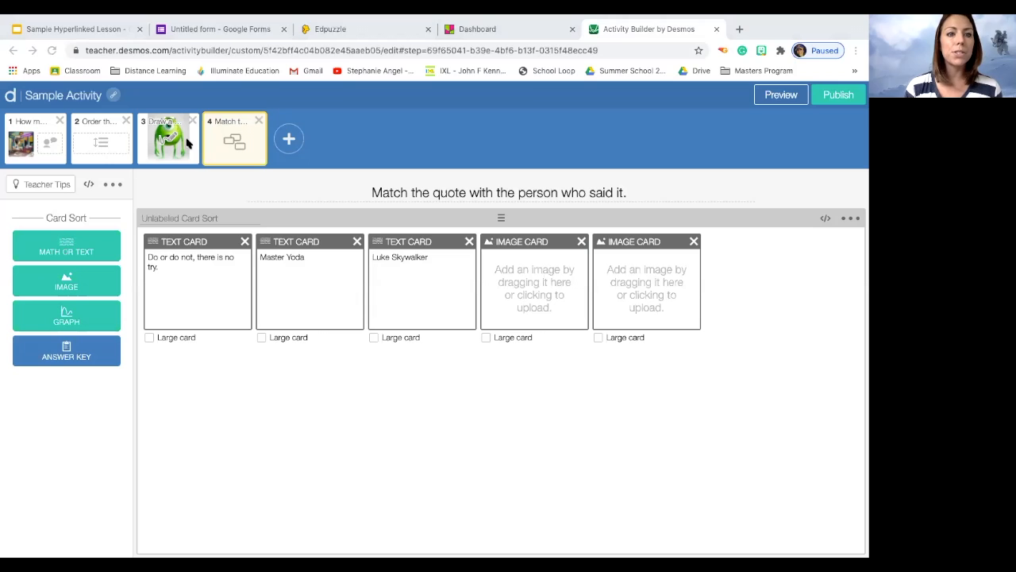
pyautogui.click(693, 299)
pyautogui.click(660, 306)
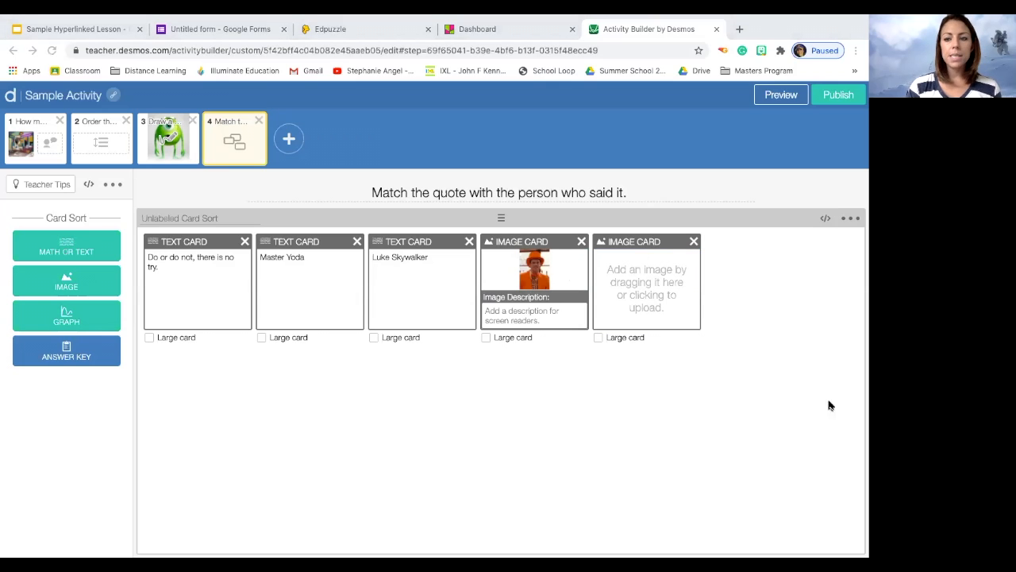
pyautogui.click(784, 386)
# Step: Change the card sort screen's title to "Match the person to his or her partner."
pyautogui.moveTo(648, 197); pyautogui.dragTo(434, 192)
pyautogui.press('BackSpace')
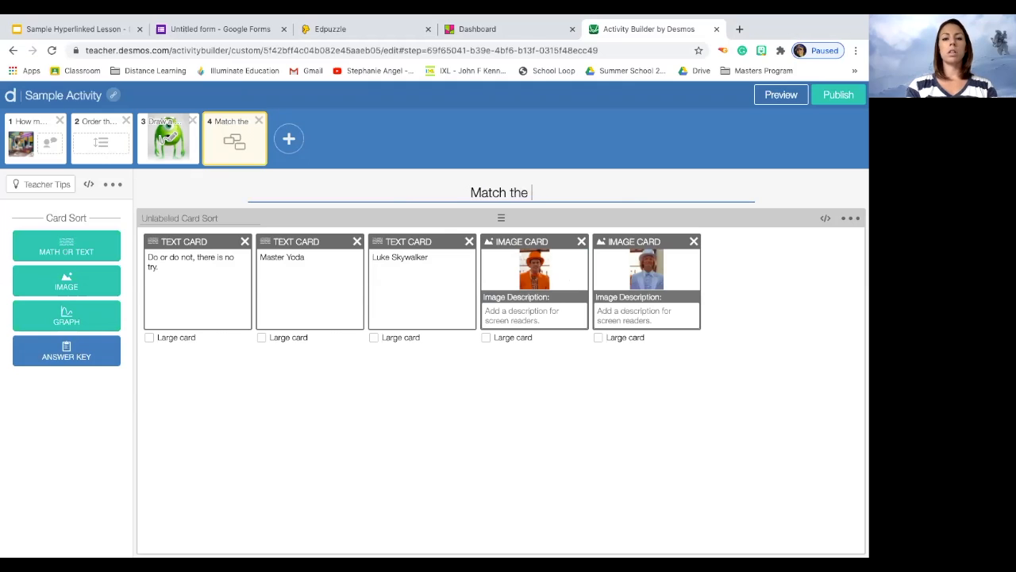
pyautogui.write('pers')
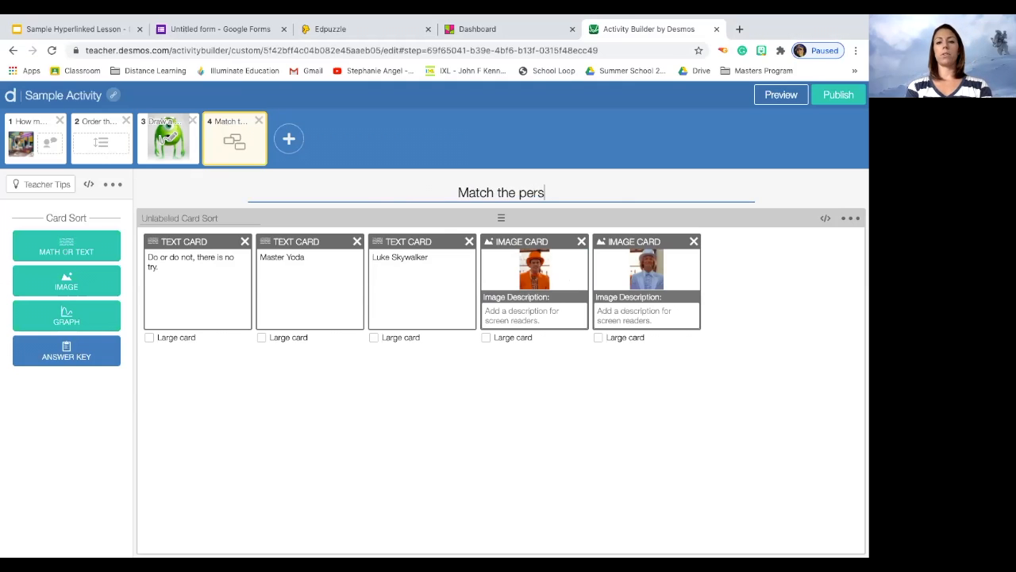
pyautogui.write('on to his or ')
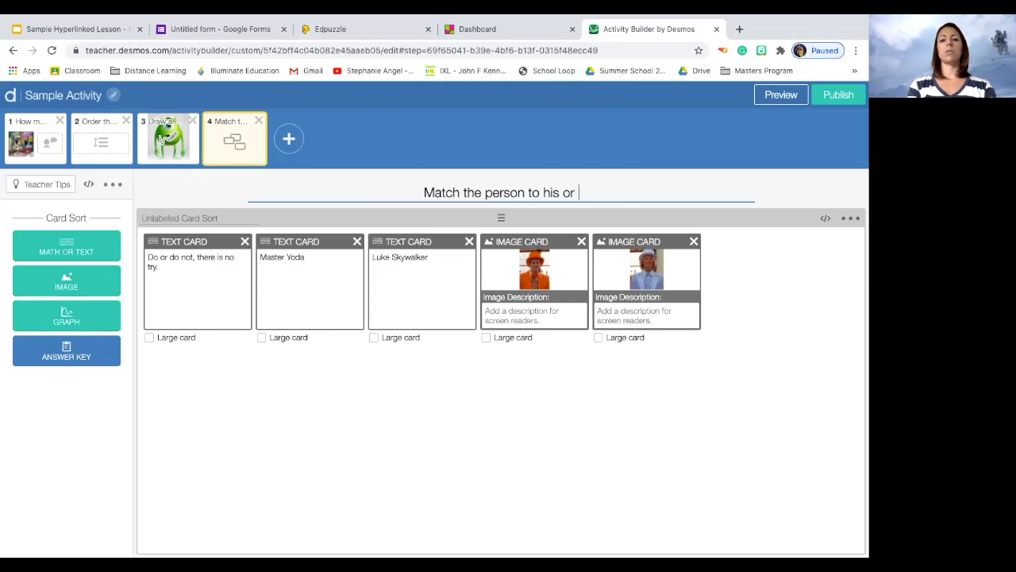
pyautogui.write('her partner.')
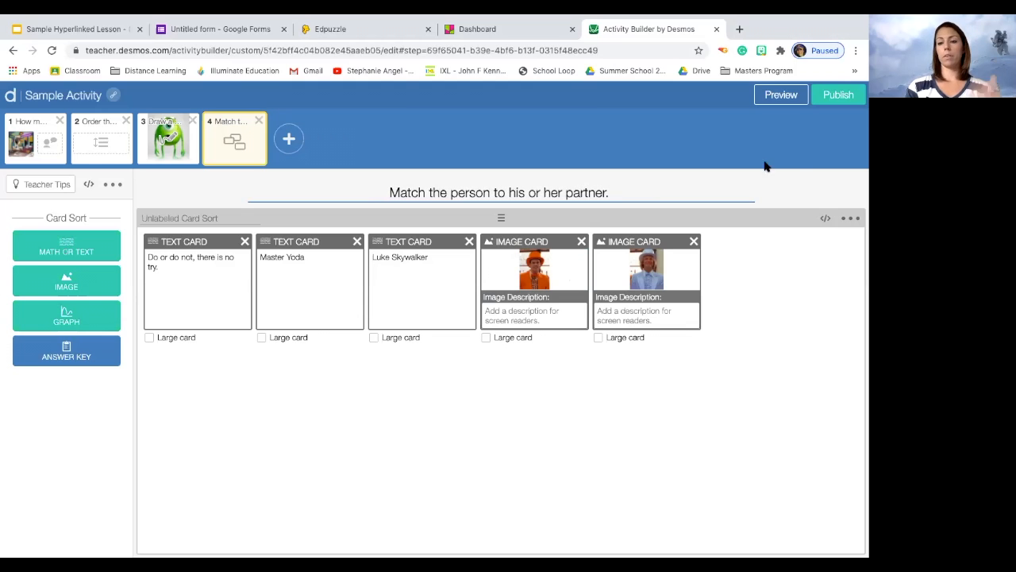
# Step: Preview the updated card sort as a student, match the blue-suited and orange-suited men's picture cards, and close the preview
pyautogui.click(789, 98)
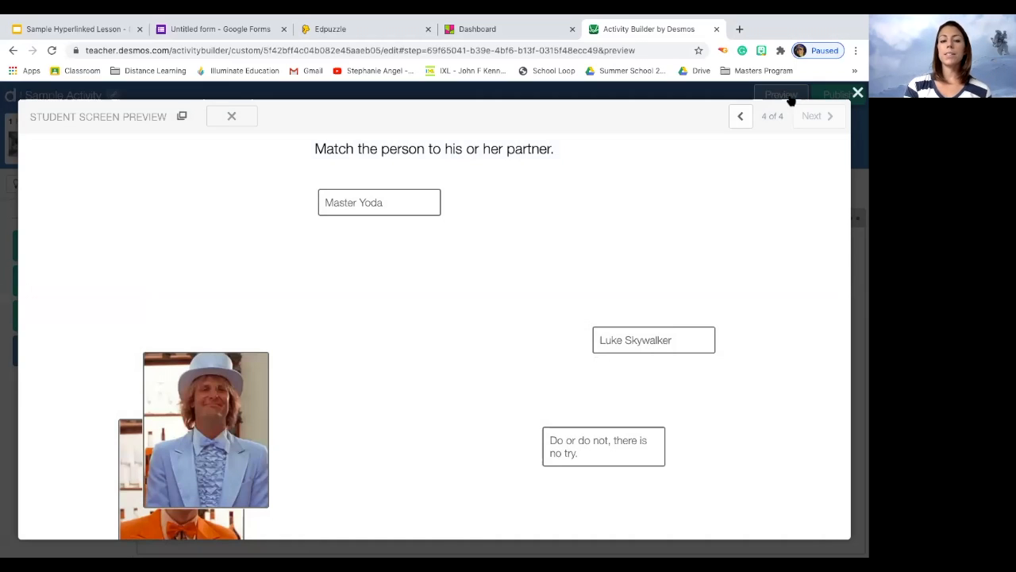
pyautogui.moveTo(270, 447); pyautogui.dragTo(556, 305)
pyautogui.moveTo(230, 457); pyautogui.dragTo(184, 302)
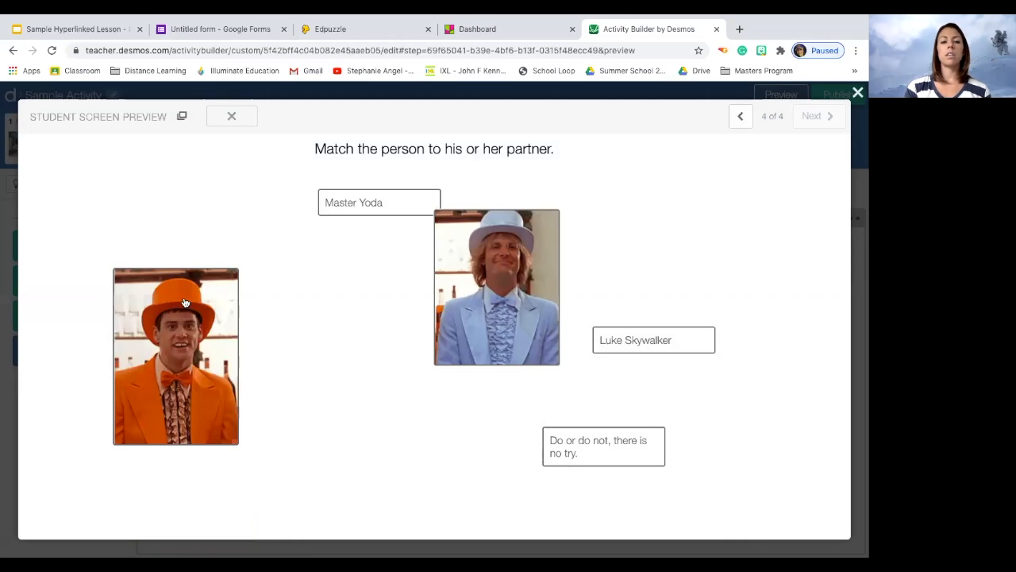
pyautogui.moveTo(534, 278); pyautogui.dragTo(234, 345)
pyautogui.moveTo(199, 282); pyautogui.dragTo(163, 184)
pyautogui.moveTo(377, 218); pyautogui.dragTo(389, 303)
pyautogui.click(857, 92)
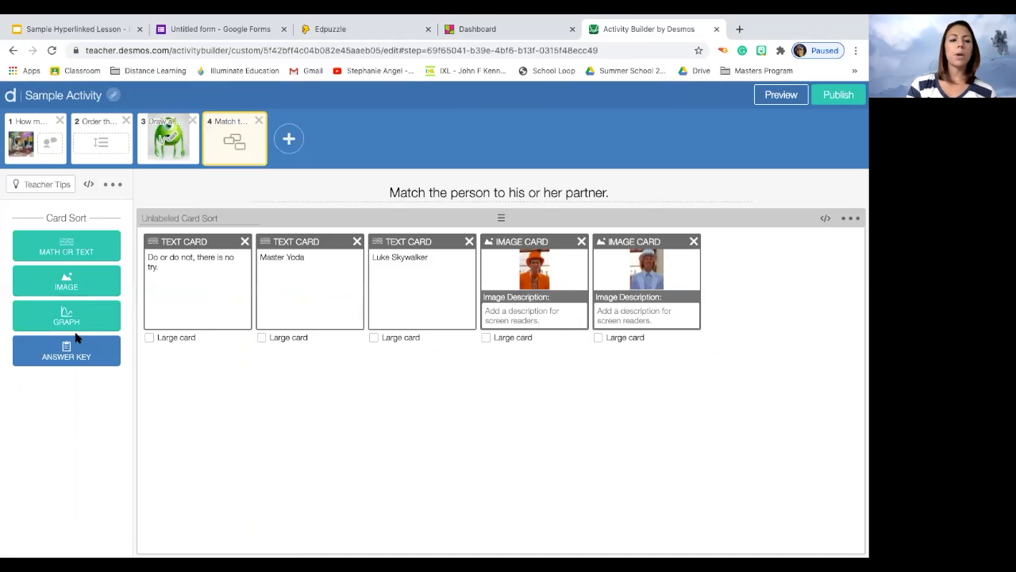
# Step: Update the card sort's answer key by grouping the blue-suited and orange-suited men's picture cards together
pyautogui.click(66, 350)
pyautogui.moveTo(476, 375); pyautogui.dragTo(378, 338)
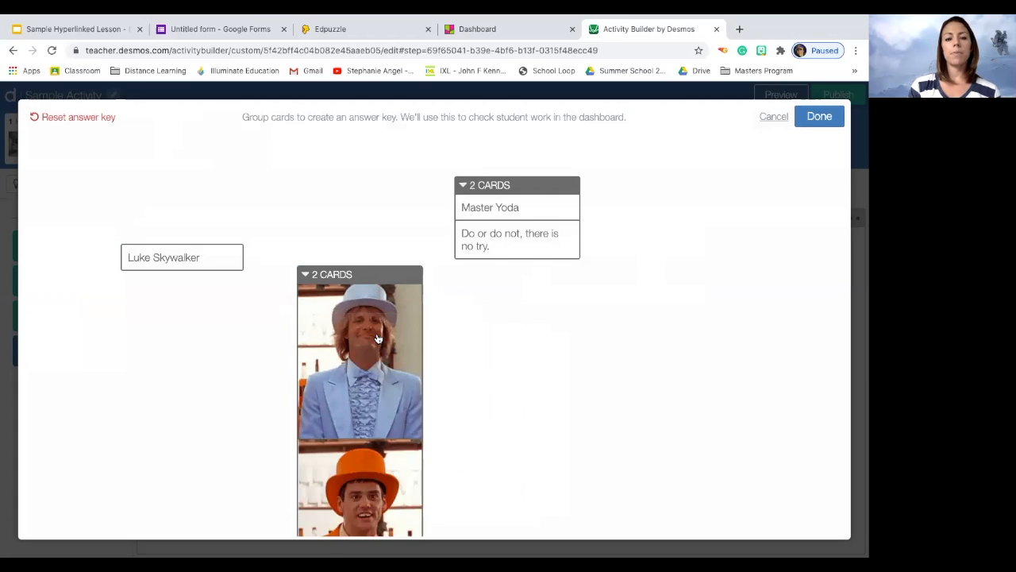
pyautogui.moveTo(358, 268); pyautogui.dragTo(357, 165)
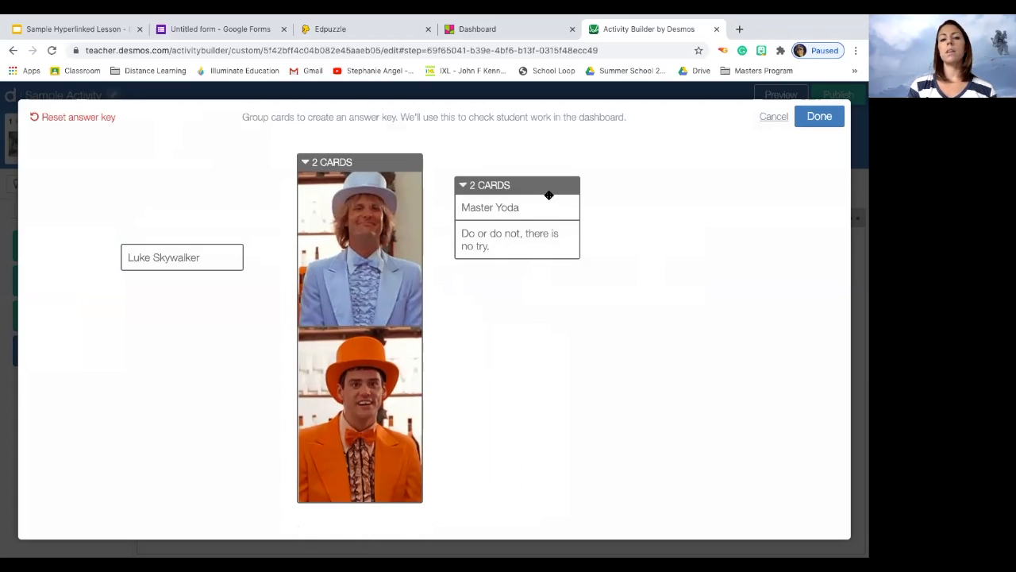
pyautogui.click(817, 118)
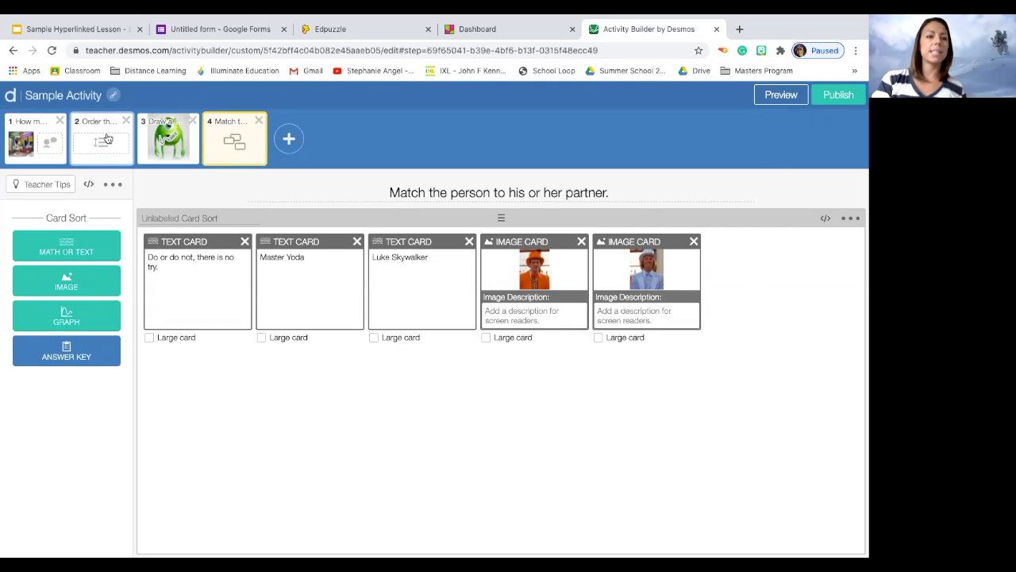
# Step: Add the student support tip "Drag and drop a card on top of another to make a match" and check it in the student preview
pyautogui.click(58, 189)
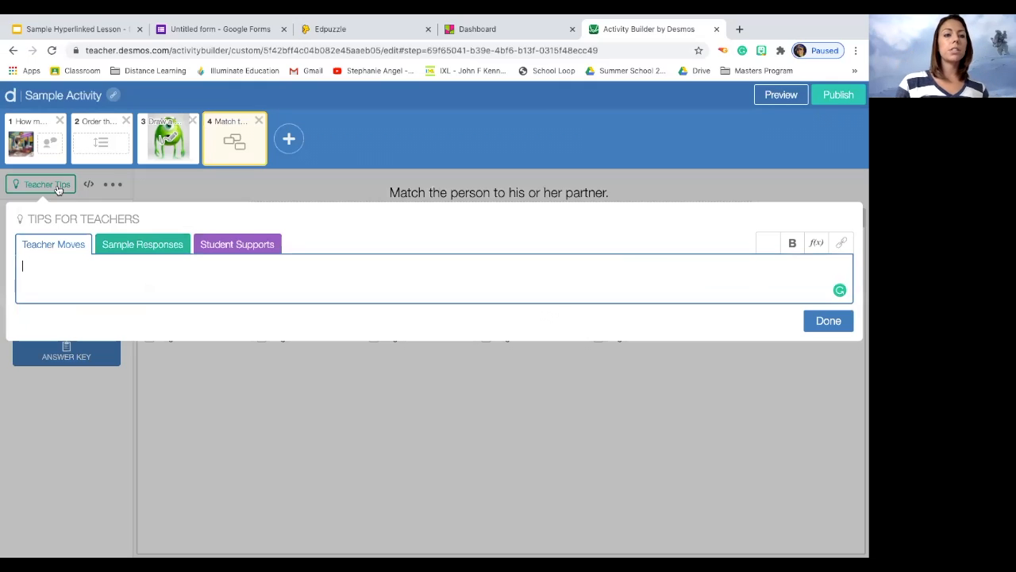
pyautogui.click(246, 249)
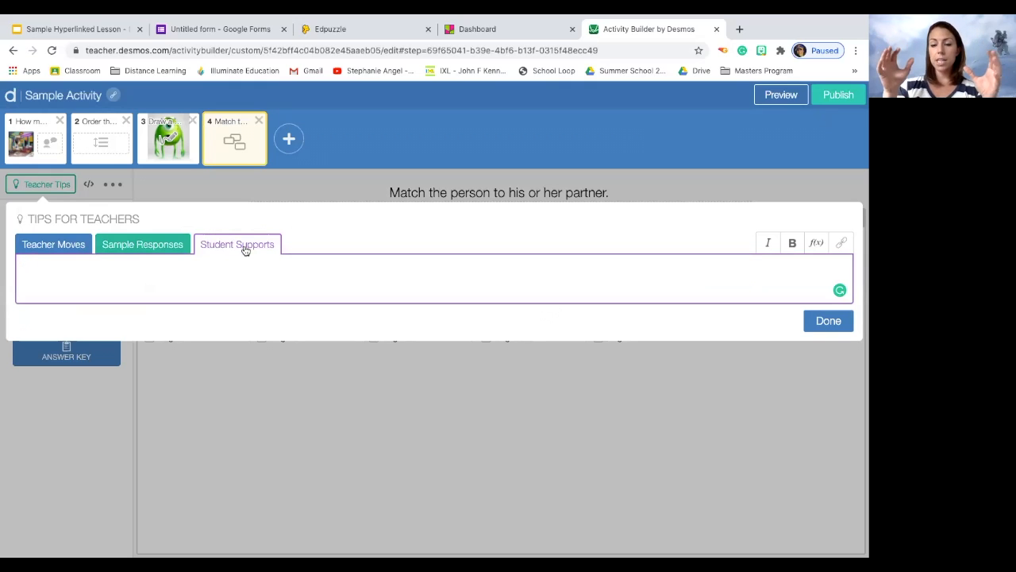
pyautogui.write('Drag and drop a card on top of another to make a match')
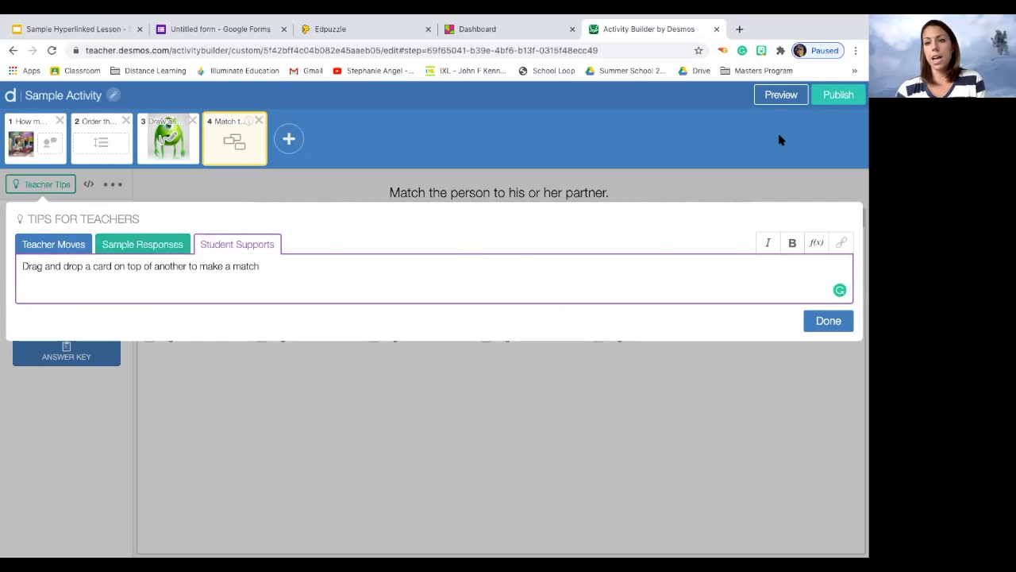
pyautogui.click(828, 321)
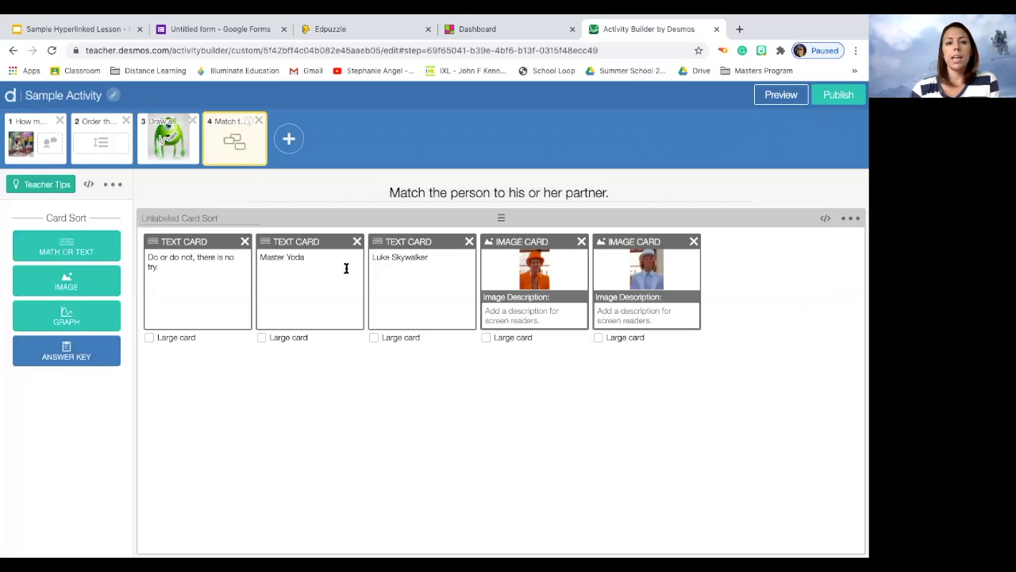
pyautogui.click(788, 96)
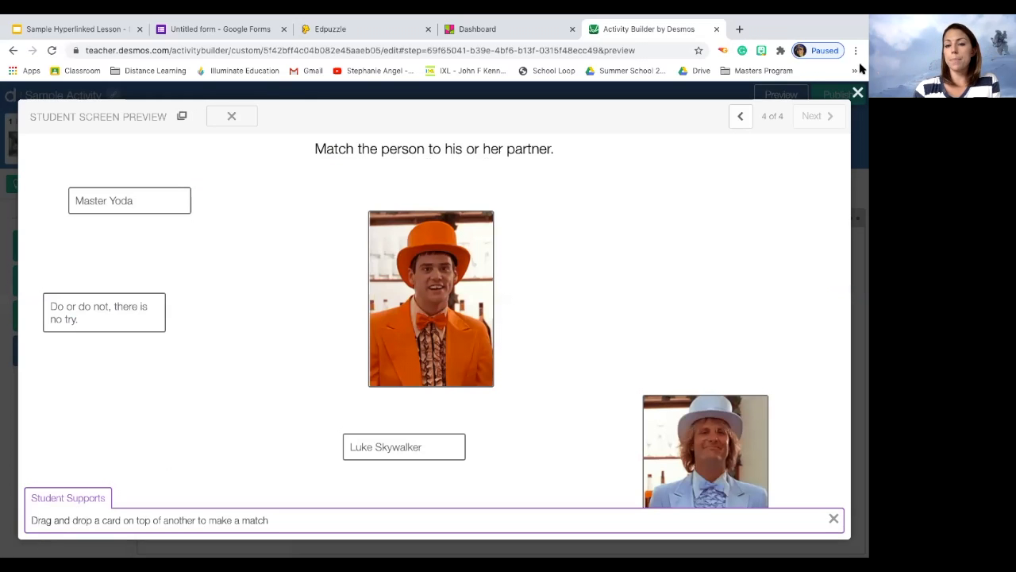
pyautogui.click(859, 93)
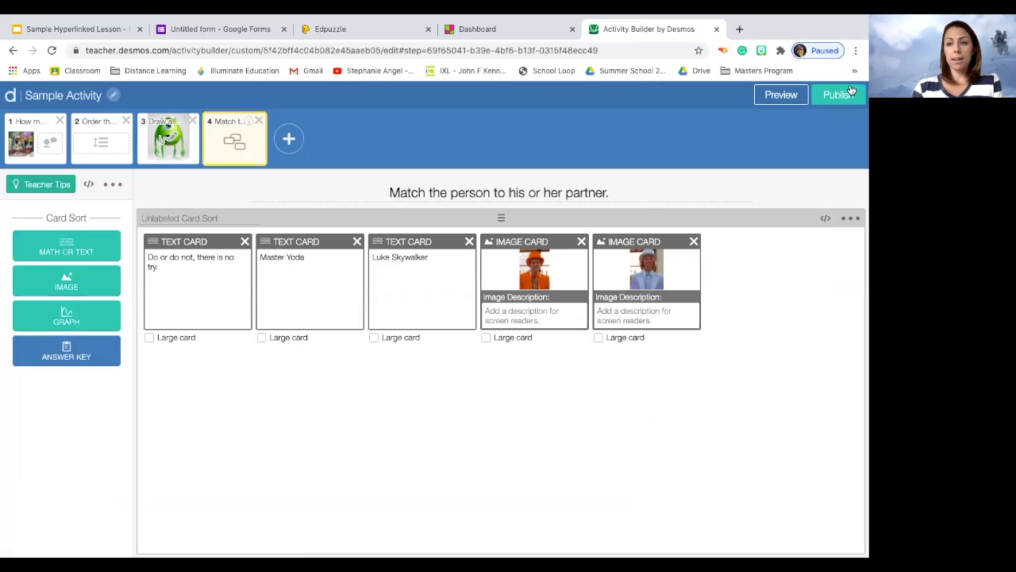
# Step: Publish the activity and look over its extra options without choosing any
pyautogui.click(831, 93)
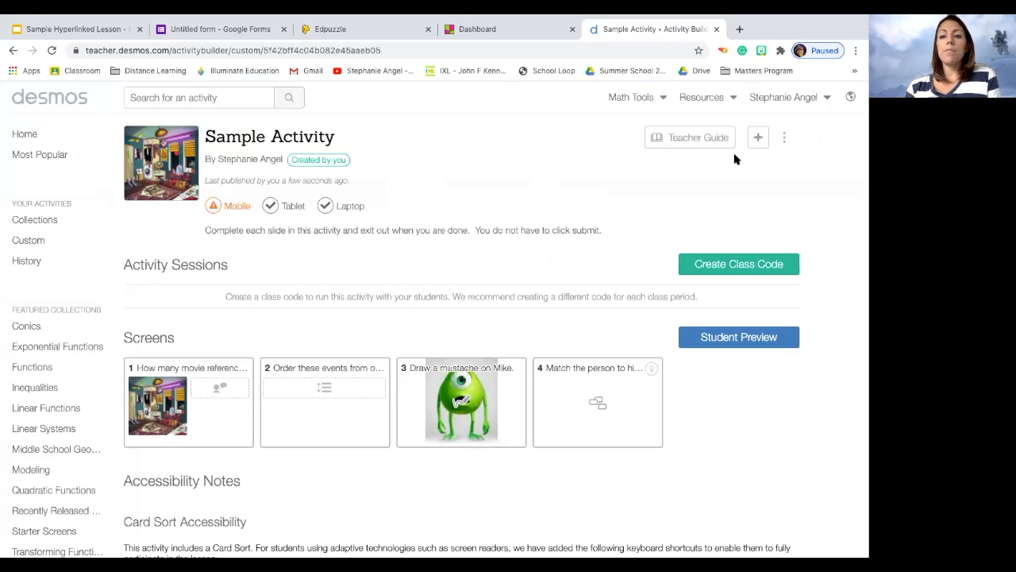
pyautogui.click(784, 138)
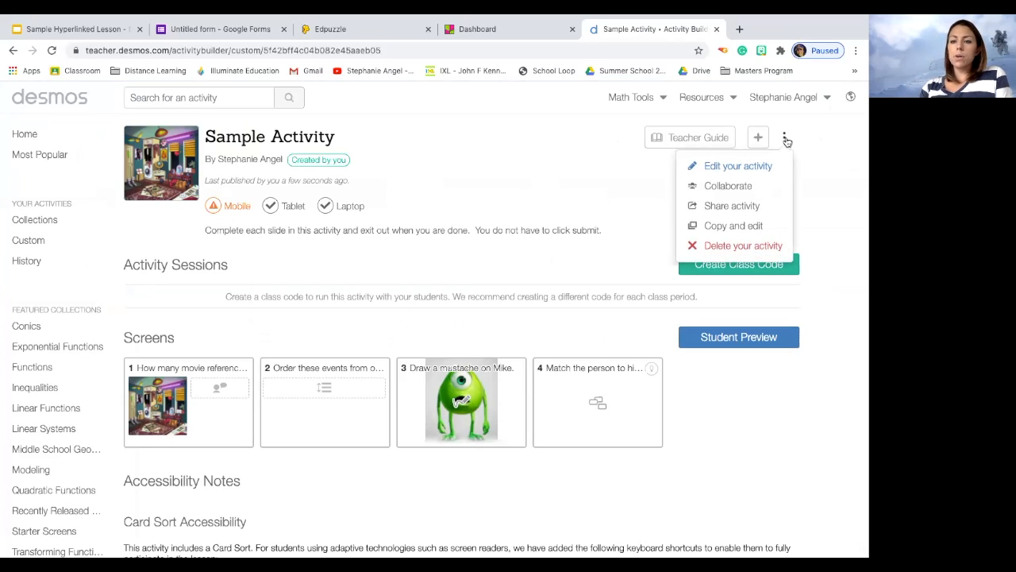
pyautogui.click(831, 199)
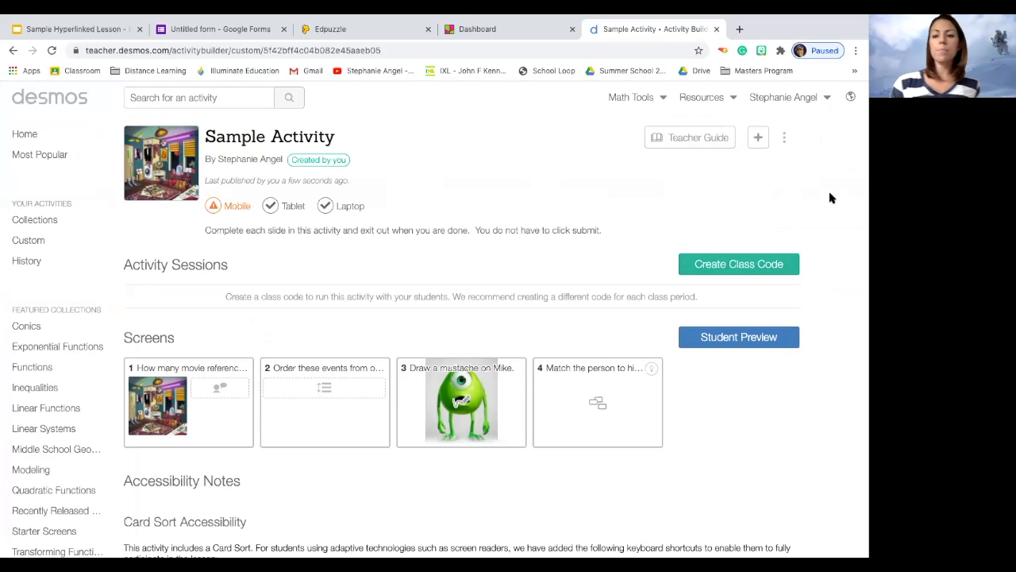
# Step: Create a class code for the activity, open that session's dashboard, and copy the student join link
pyautogui.click(754, 266)
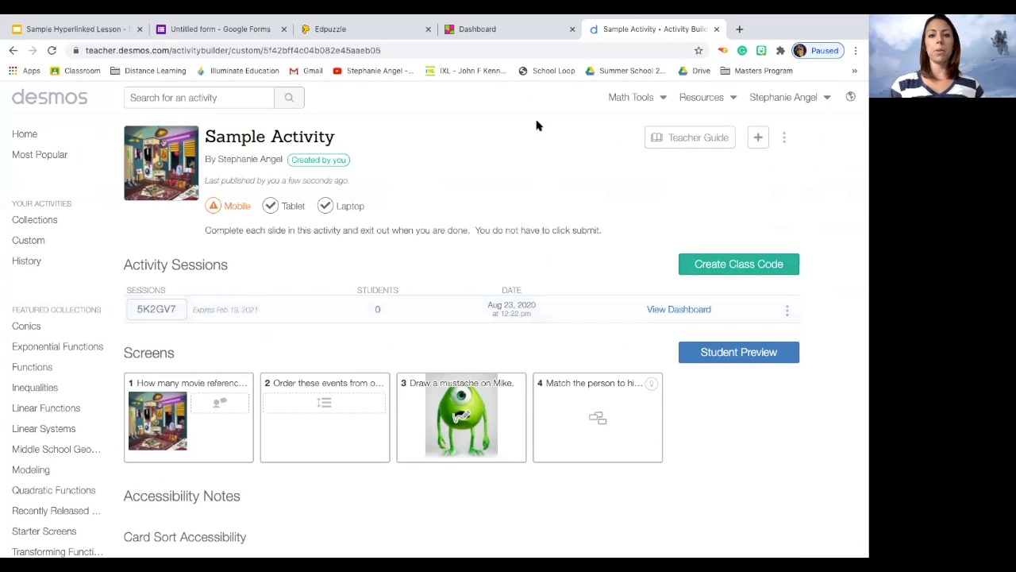
pyautogui.click(662, 315)
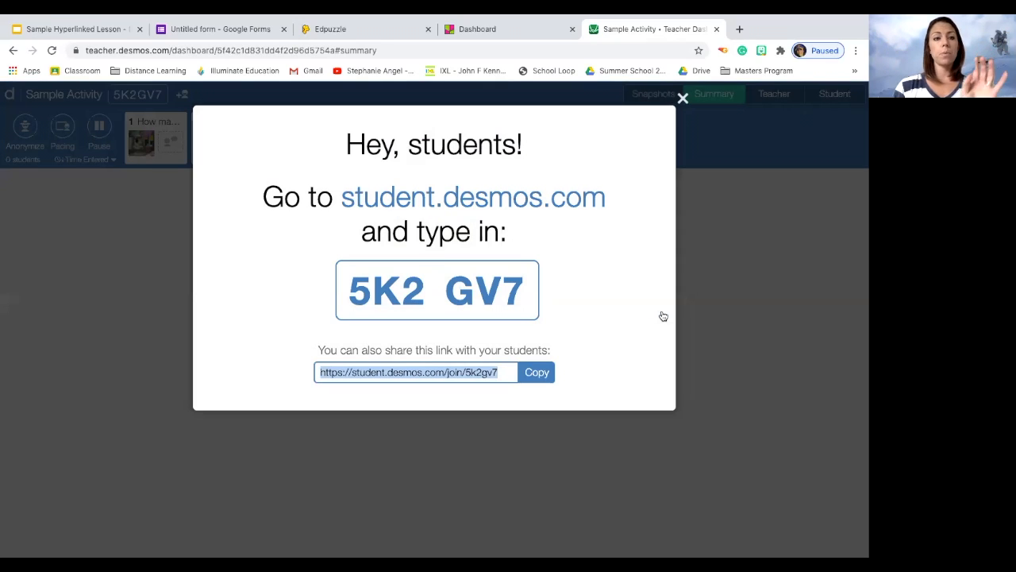
pyautogui.click(535, 373)
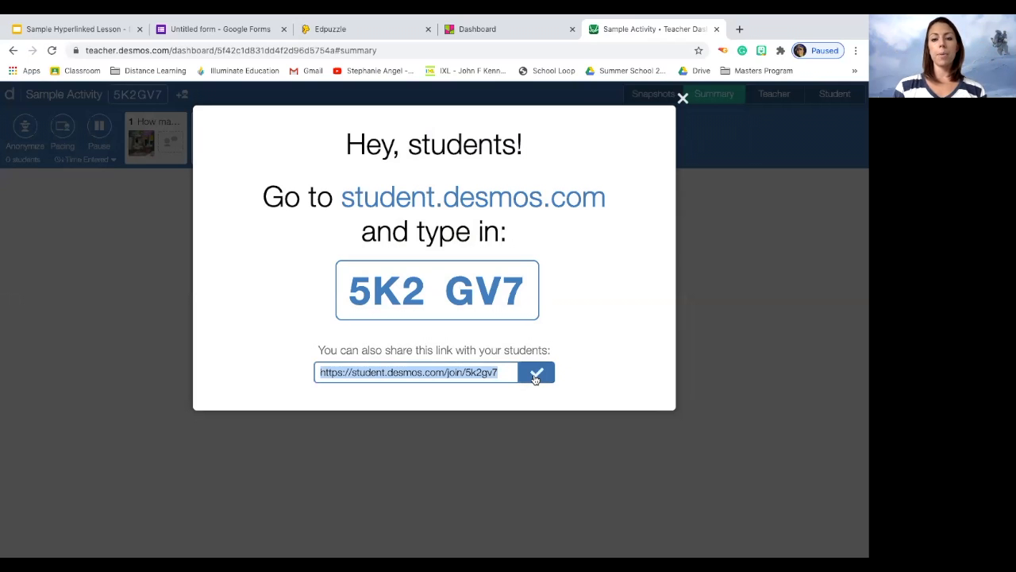
# Step: In the Google Slides lesson, link the word "HERE" on the Desmos activity slide to the copied student join link
pyautogui.click(77, 30)
pyautogui.scroll(1, 696, 474)
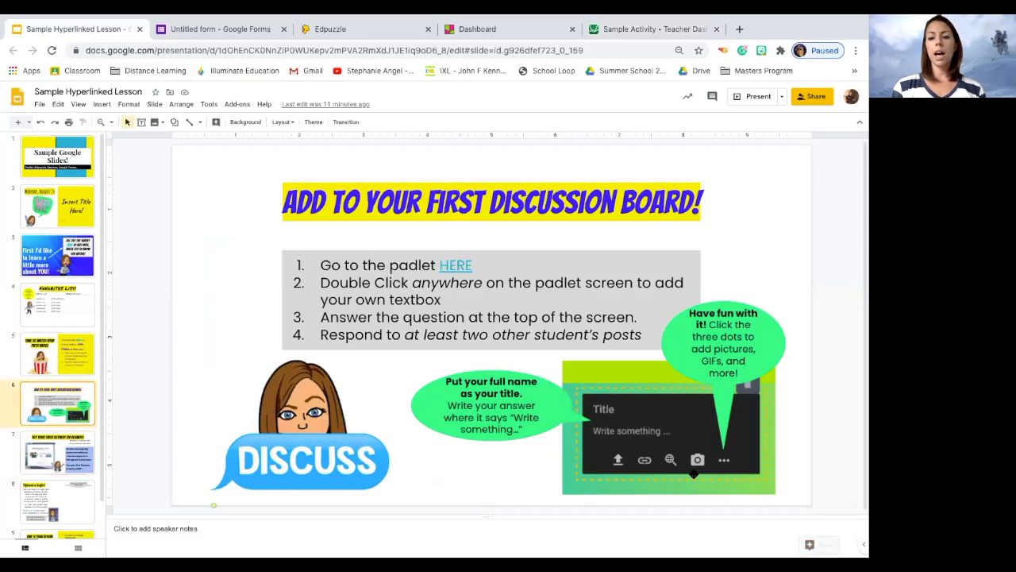
pyautogui.click(696, 474)
pyautogui.click(62, 469)
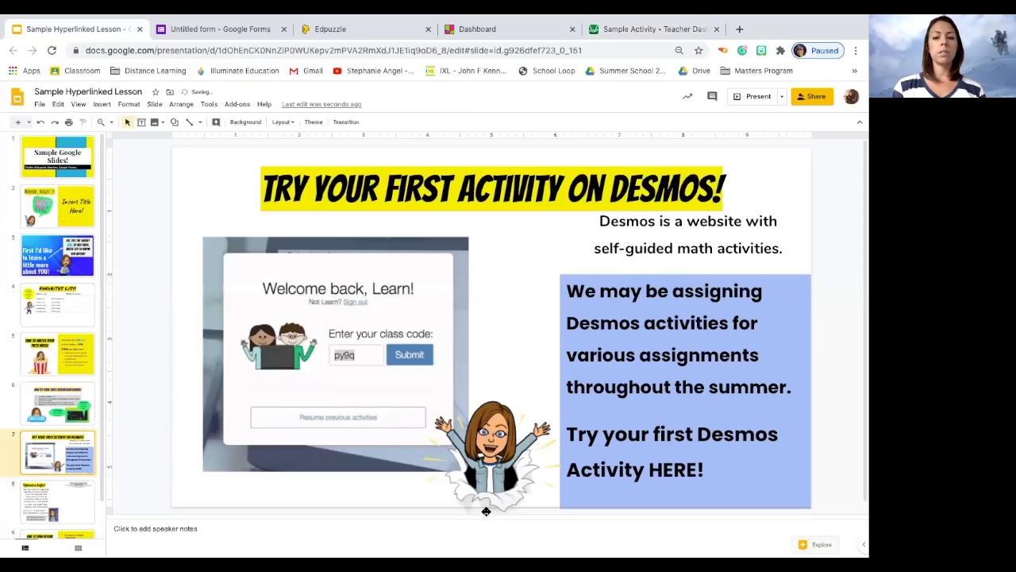
pyautogui.doubleClick(674, 471)
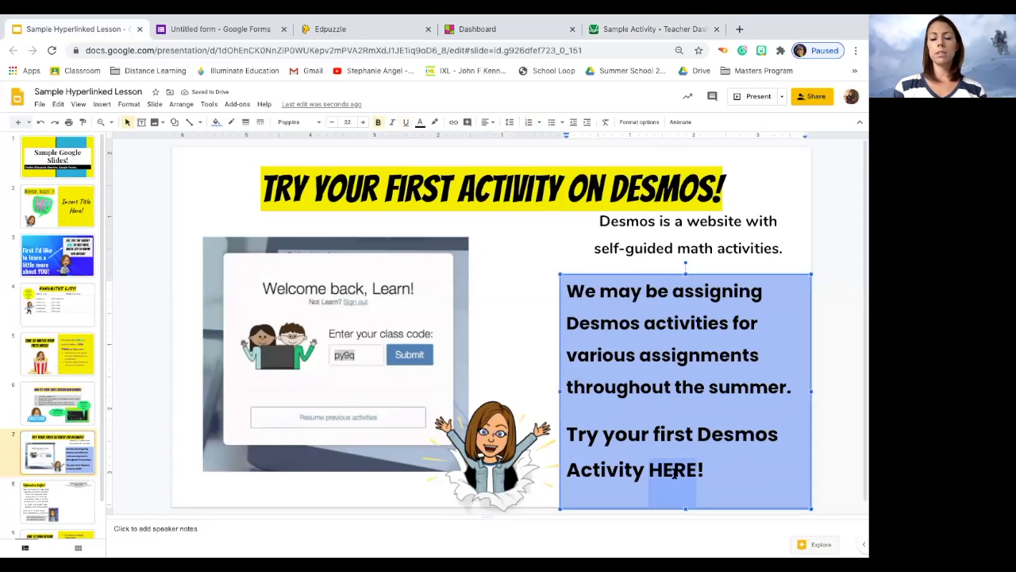
pyautogui.rightClick(674, 473)
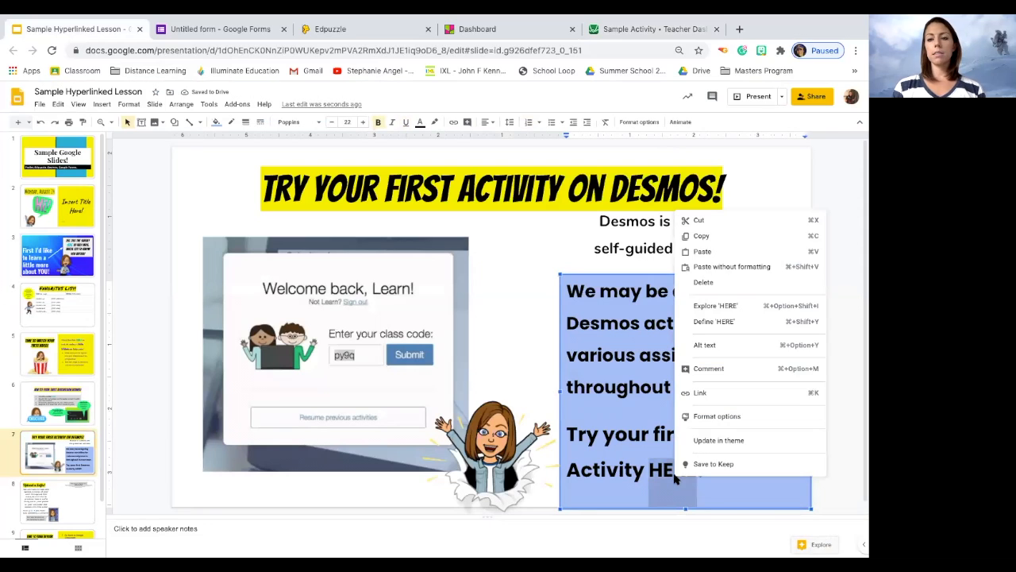
pyautogui.click(710, 394)
pyautogui.hotkey('ctrl', 'v')
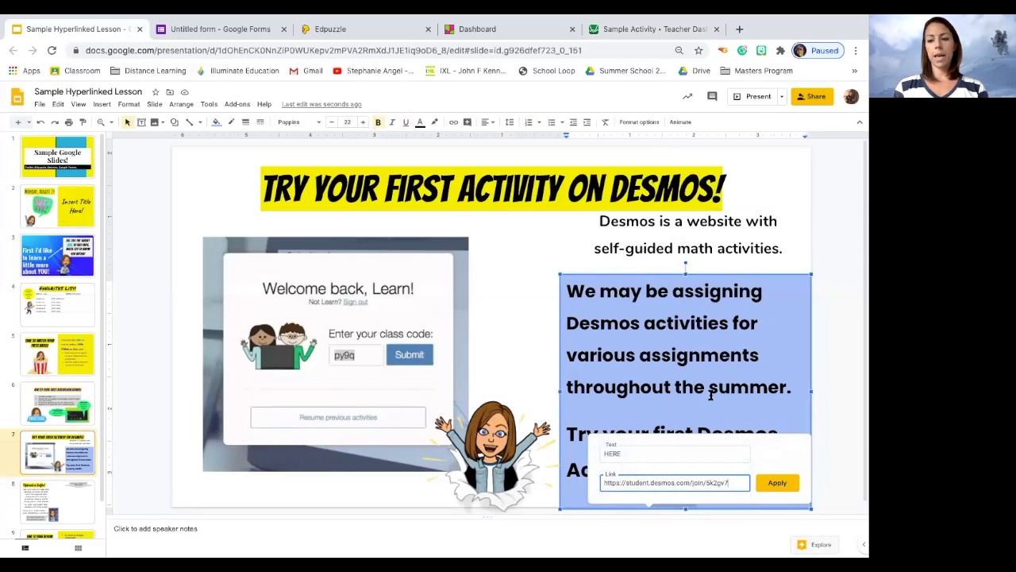
pyautogui.click(778, 483)
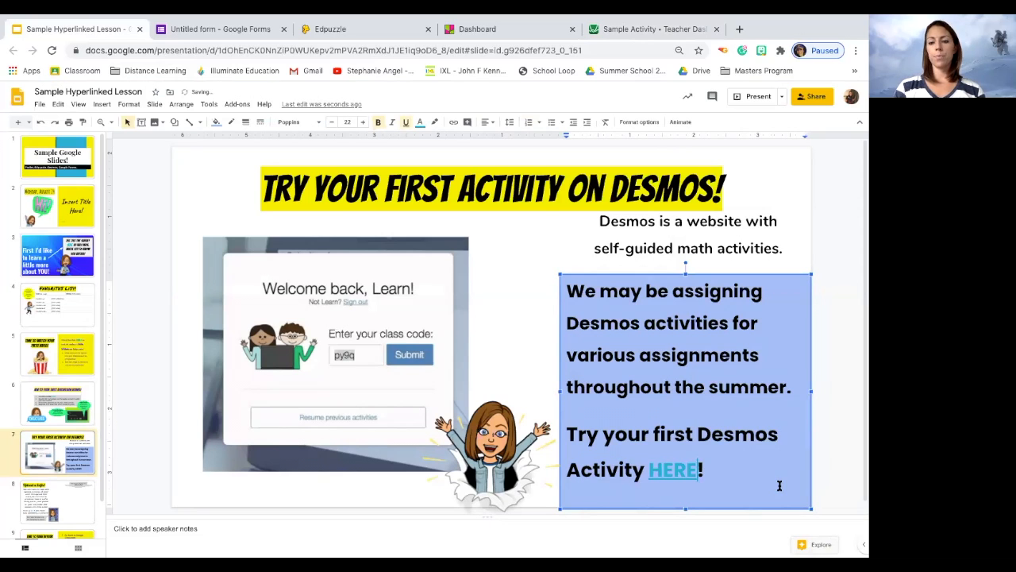
# Step: Present the Desmos slide, follow its "HERE" link to join the activity under the prefilled name, and check the teacher dashboard
pyautogui.click(78, 105)
pyautogui.click(98, 121)
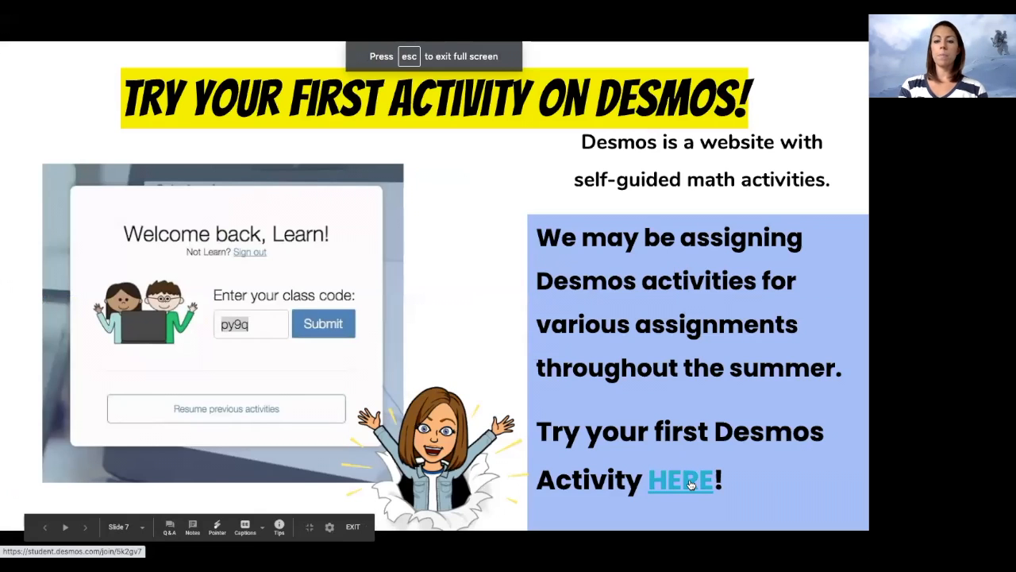
pyautogui.click(681, 480)
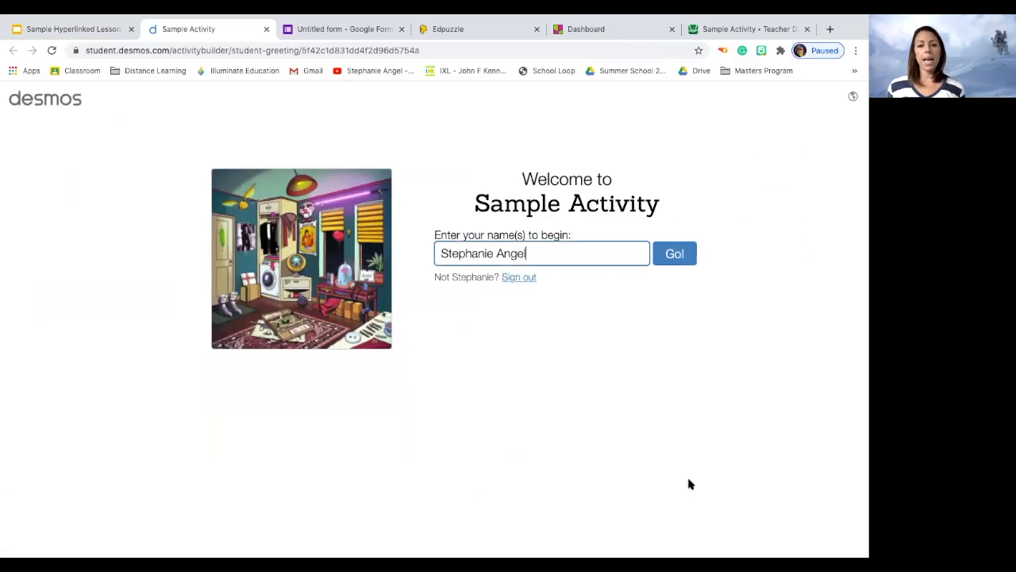
pyautogui.click(679, 262)
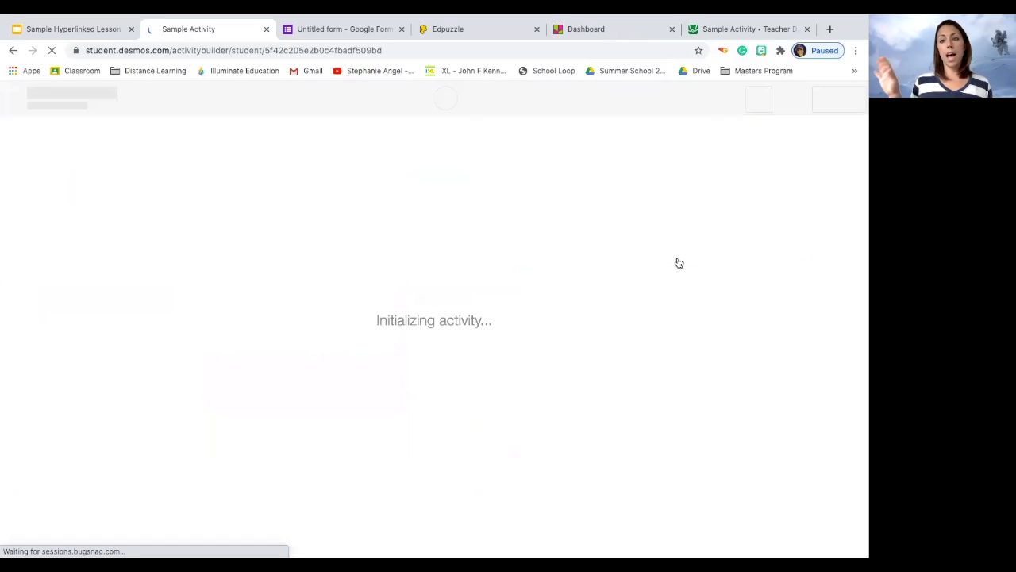
pyautogui.click(704, 30)
pyautogui.click(682, 96)
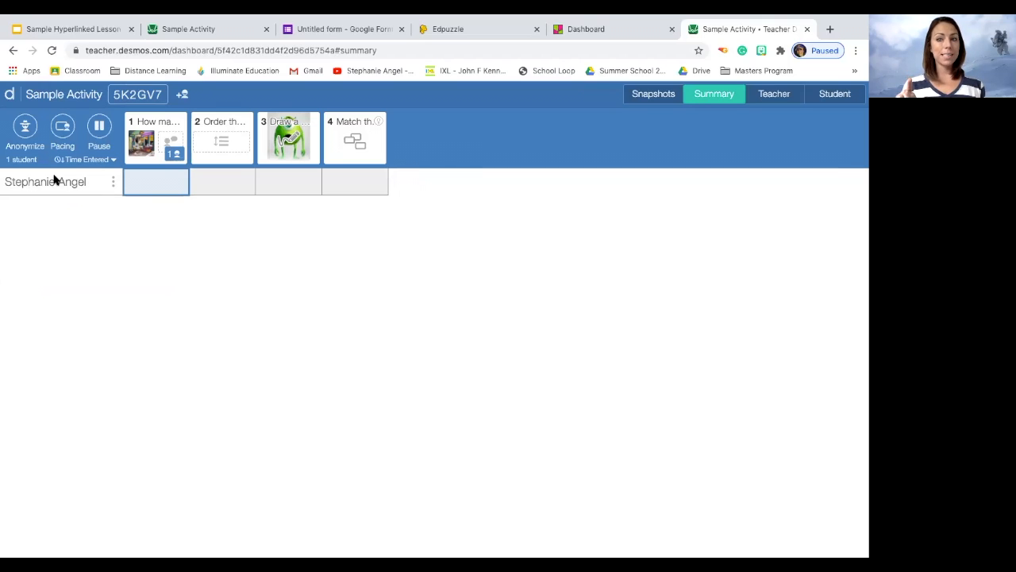
# Step: As the student, answer the movie references question with "Golden Snitch in the air from Harry Potter" and share it with the class
pyautogui.click(190, 28)
pyautogui.click(484, 170)
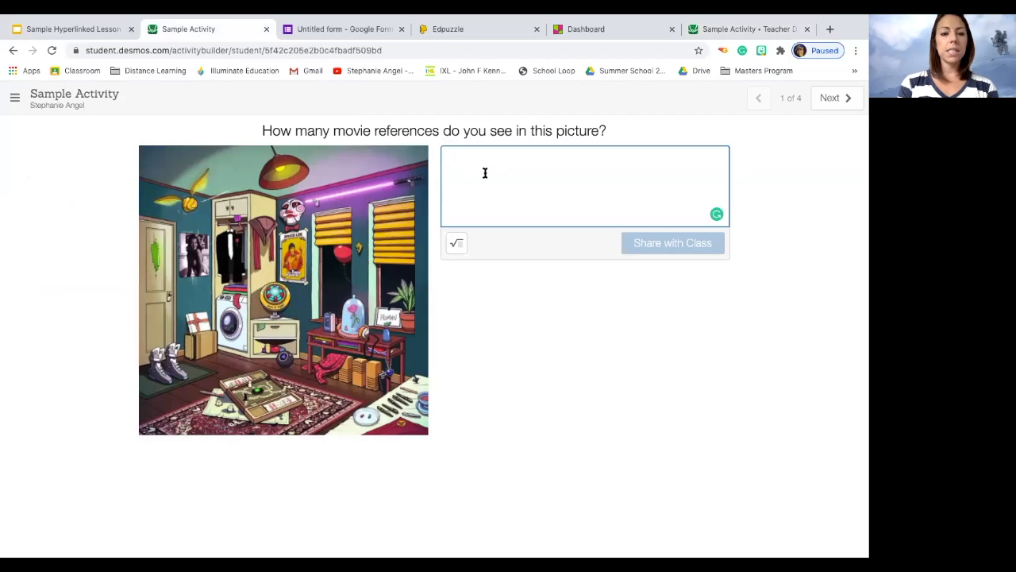
pyautogui.write('Golden Snitch in the air from Harry Potter')
pyautogui.click(657, 241)
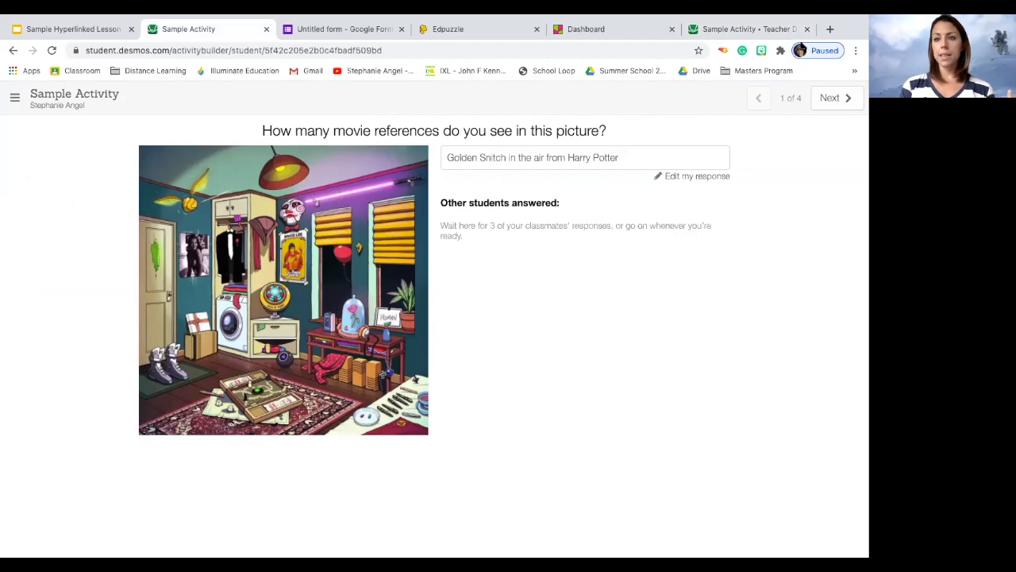
# Step: On the second student screen, arrange the events from newest to oldest as World War I, World War II, Cold War, Civil War
pyautogui.click(829, 99)
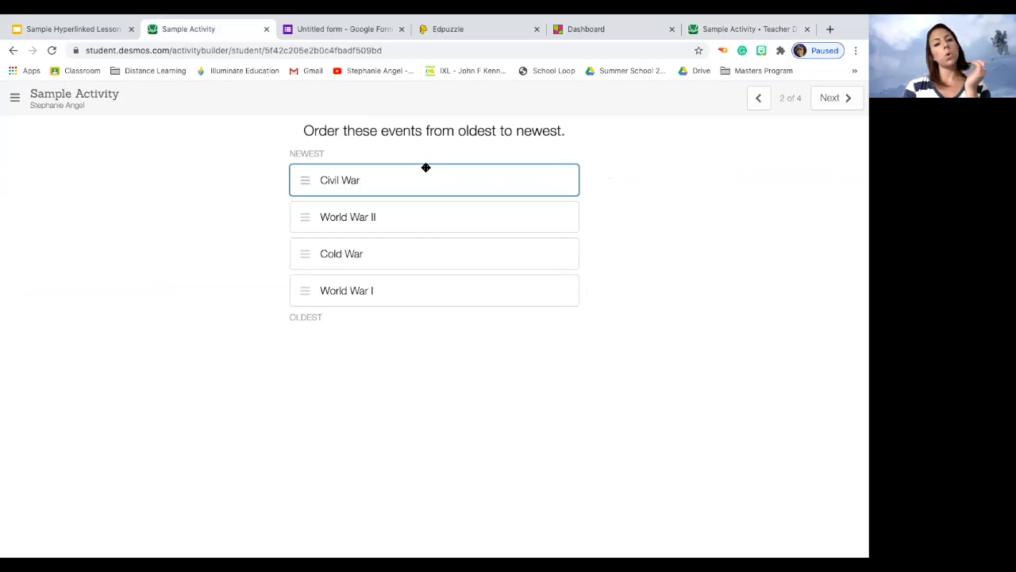
pyautogui.moveTo(421, 190); pyautogui.dragTo(415, 270)
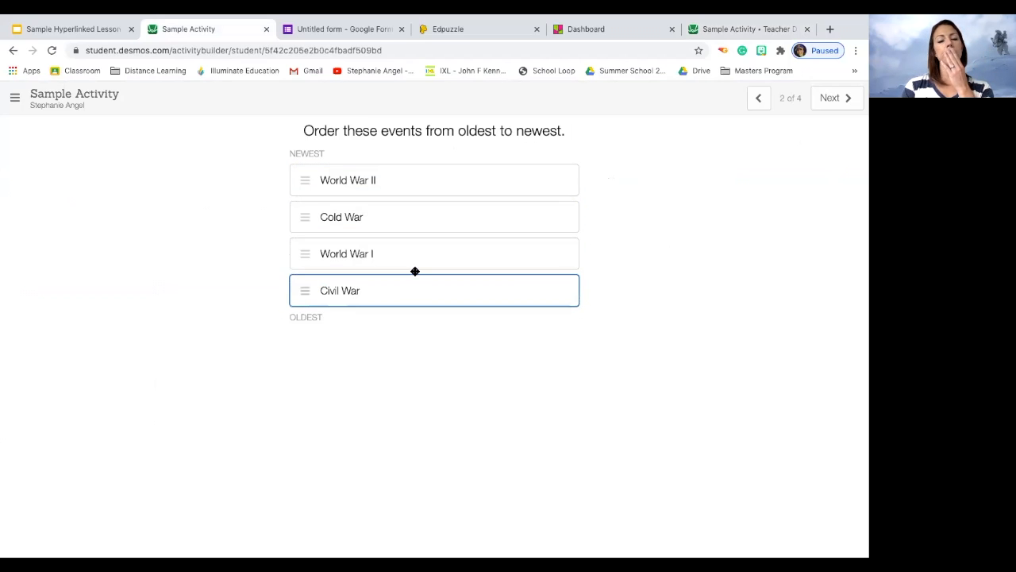
pyautogui.moveTo(406, 231); pyautogui.dragTo(403, 244)
pyautogui.moveTo(402, 191); pyautogui.dragTo(403, 223)
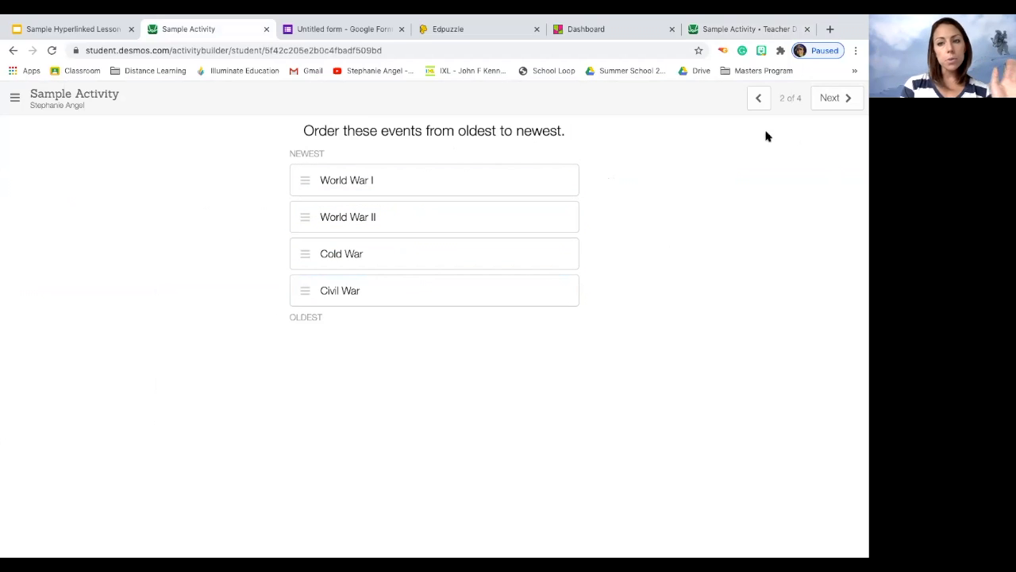
# Step: On the third student screen, sketch a curly purple mustache across Mike's face
pyautogui.click(830, 99)
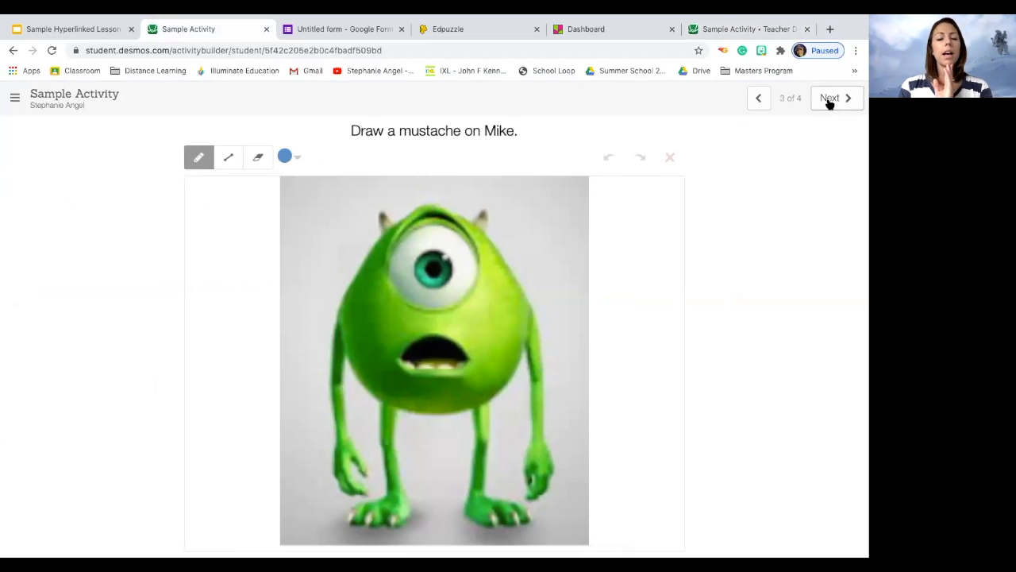
pyautogui.click(291, 156)
pyautogui.click(287, 183)
pyautogui.moveTo(478, 316); pyautogui.dragTo(534, 279)
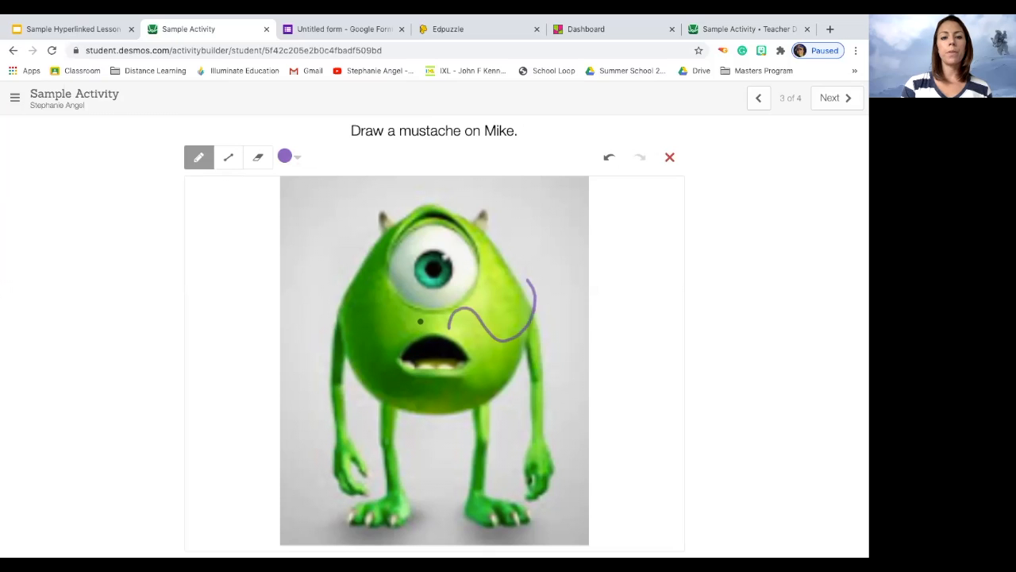
pyautogui.moveTo(321, 316); pyautogui.dragTo(447, 322)
# Step: On the matching screen, pair the orange-suited and blue-suited men's cards, and pair "Luke Skywalker" with "Do or do not, there is no try."
pyautogui.click(838, 99)
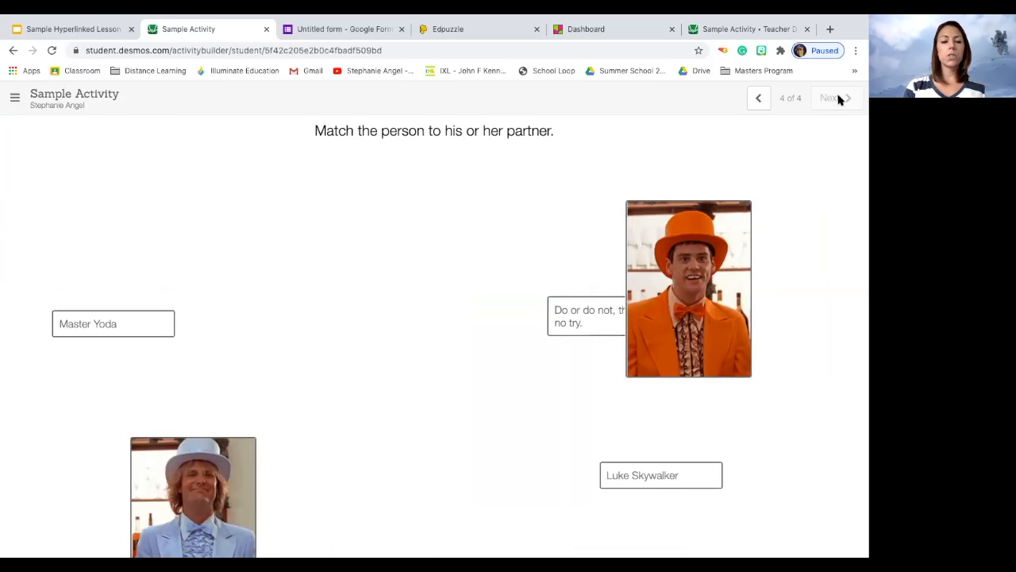
pyautogui.moveTo(211, 475); pyautogui.dragTo(347, 275)
pyautogui.moveTo(693, 283); pyautogui.dragTo(390, 310)
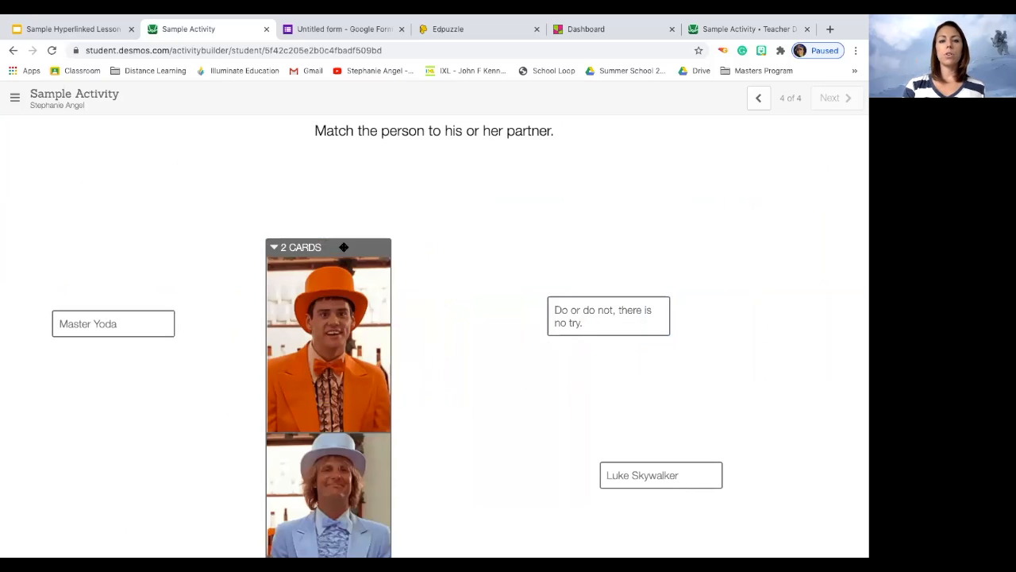
pyautogui.moveTo(605, 307); pyautogui.dragTo(649, 385)
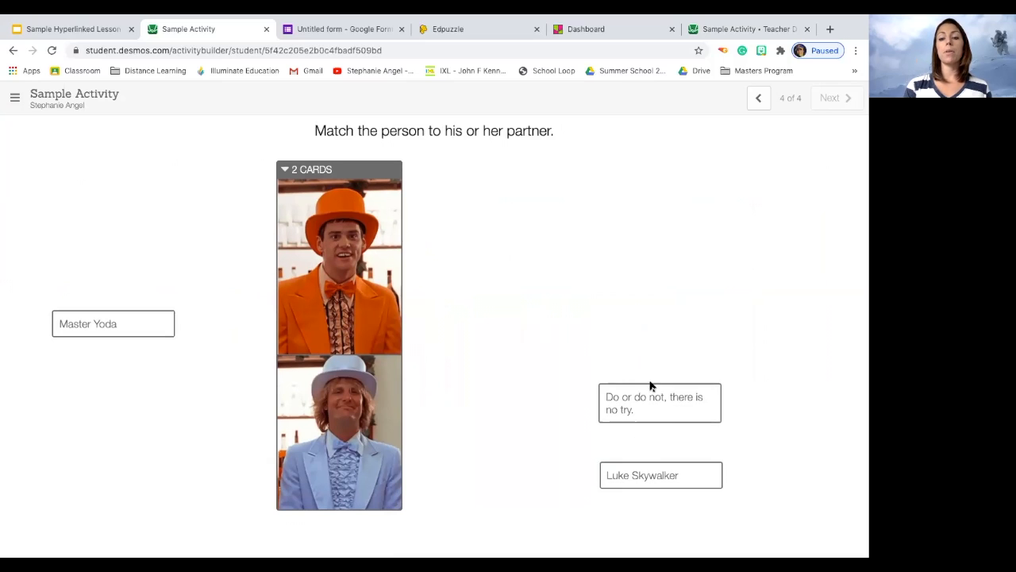
pyautogui.moveTo(656, 476); pyautogui.dragTo(647, 405)
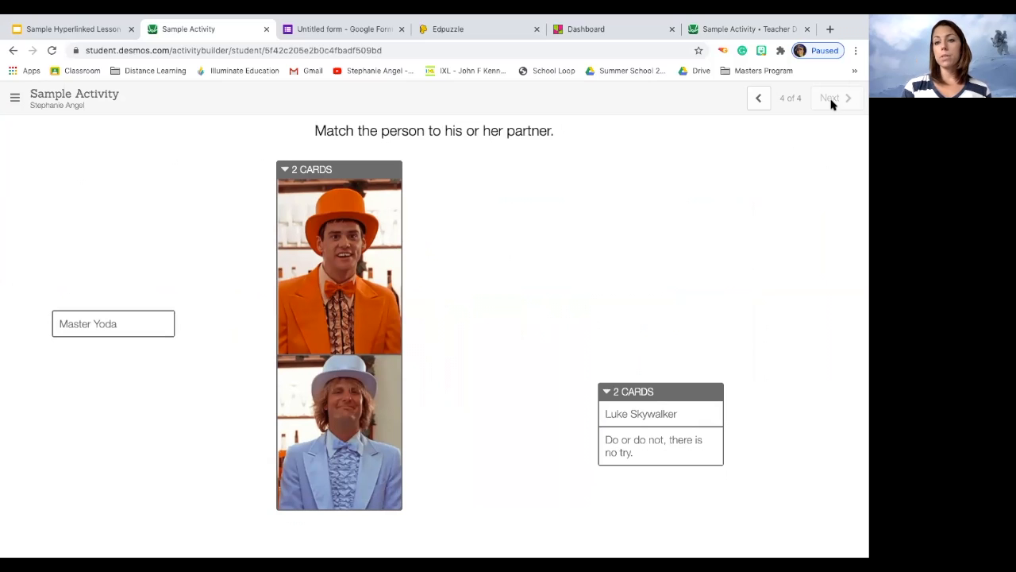
# Step: Close the student activity and compare the student's card sort response with the answer key in the teacher dashboard
pyautogui.click(266, 30)
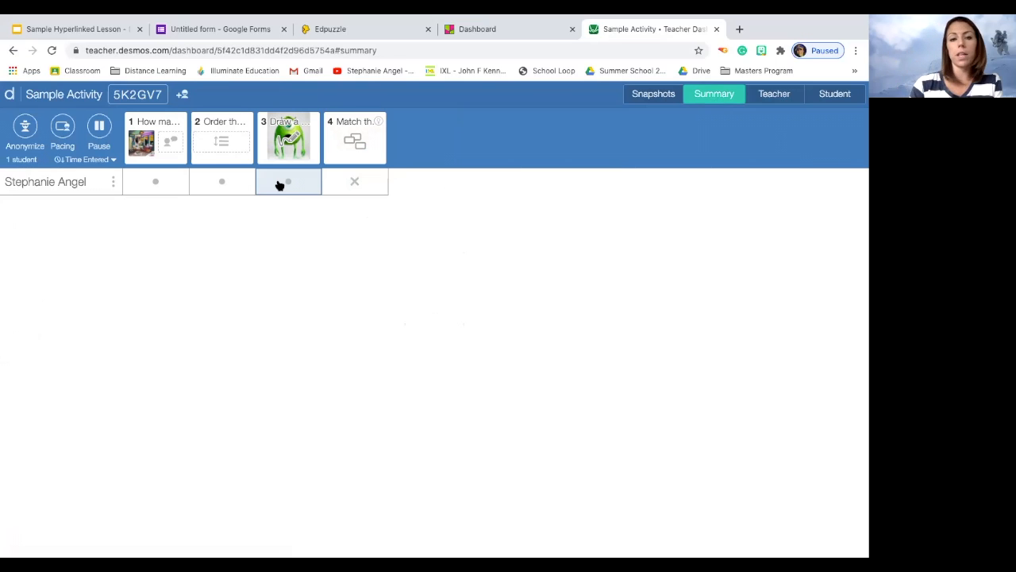
pyautogui.click(349, 180)
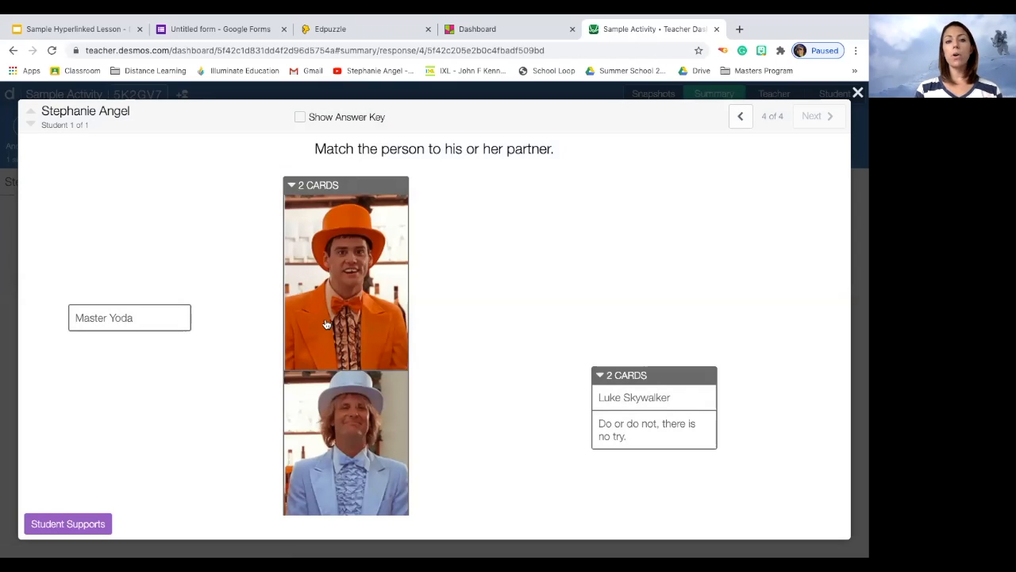
pyautogui.click(300, 117)
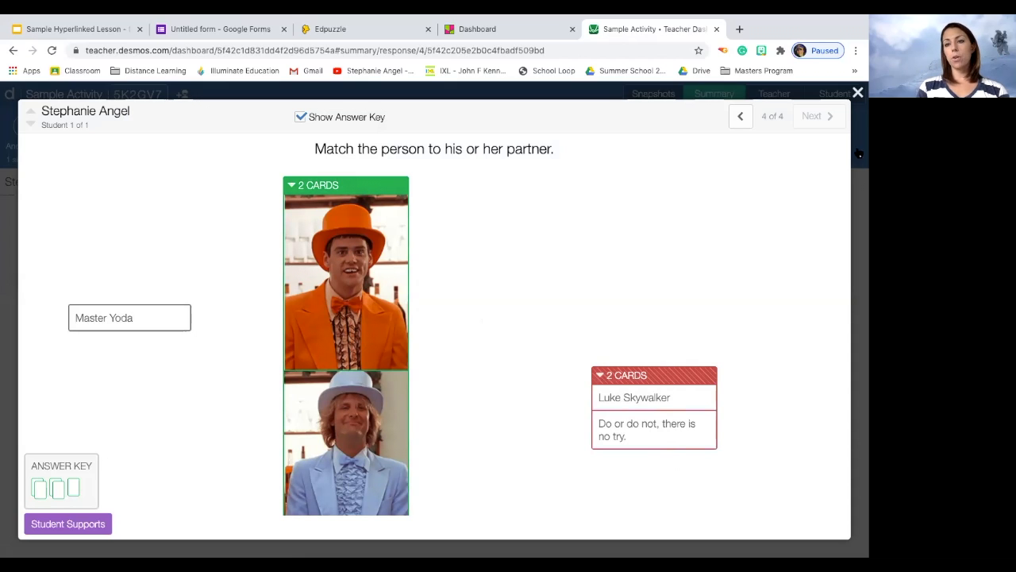
pyautogui.click(857, 94)
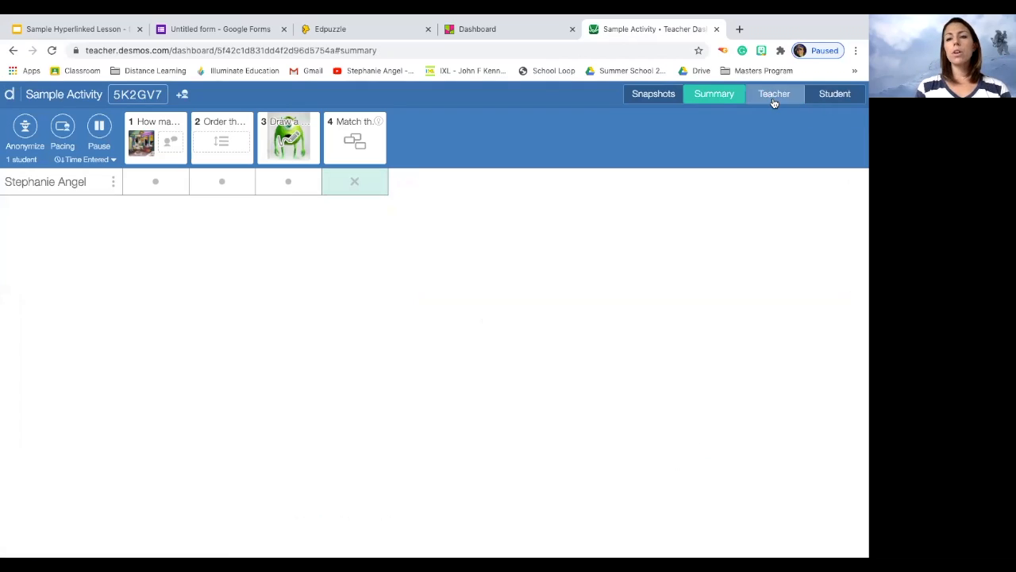
# Step: Review the class responses one screen at a time, from the card sort back to the movie question, and return to the summary
pyautogui.click(350, 143)
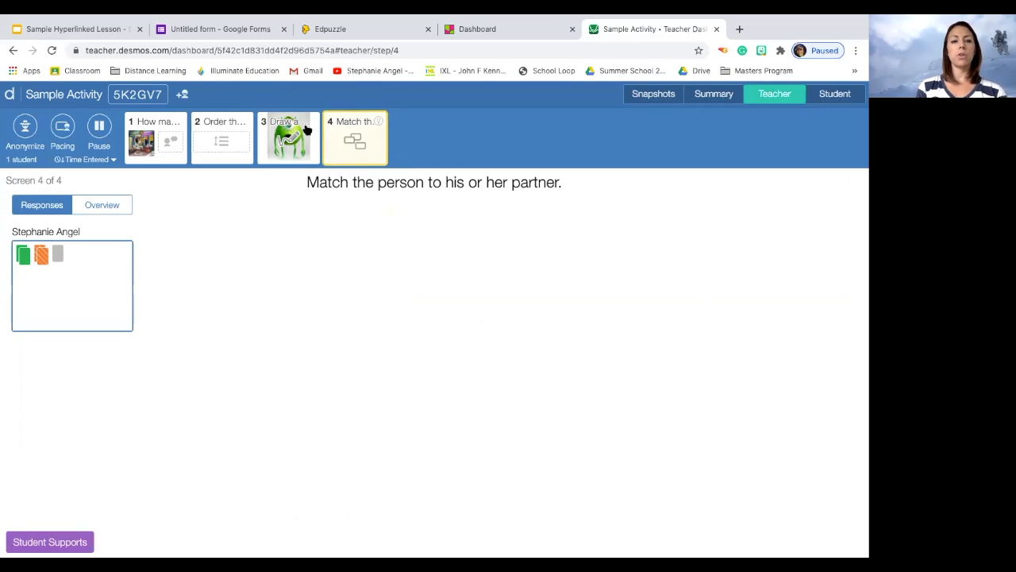
pyautogui.click(279, 147)
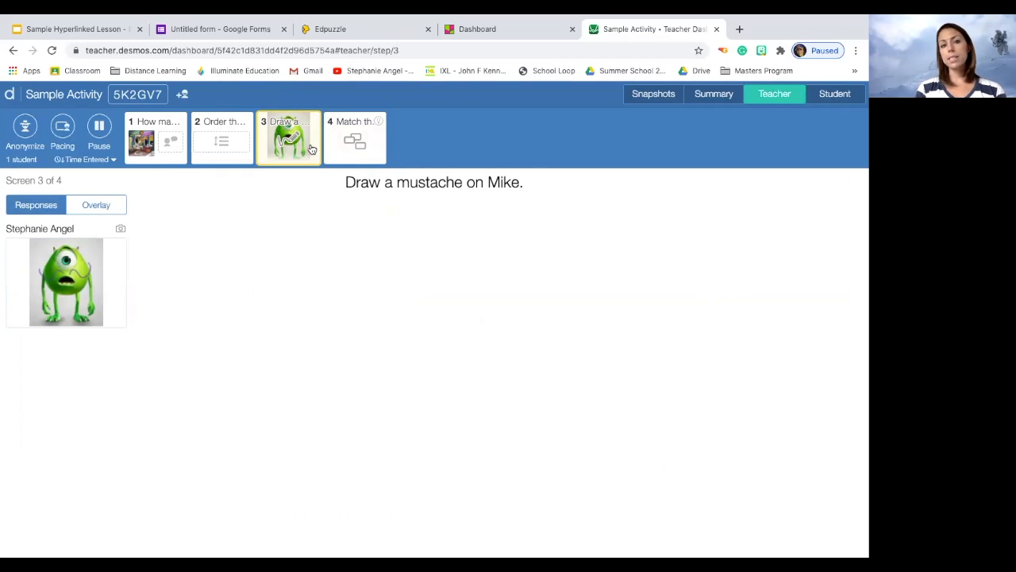
pyautogui.click(223, 140)
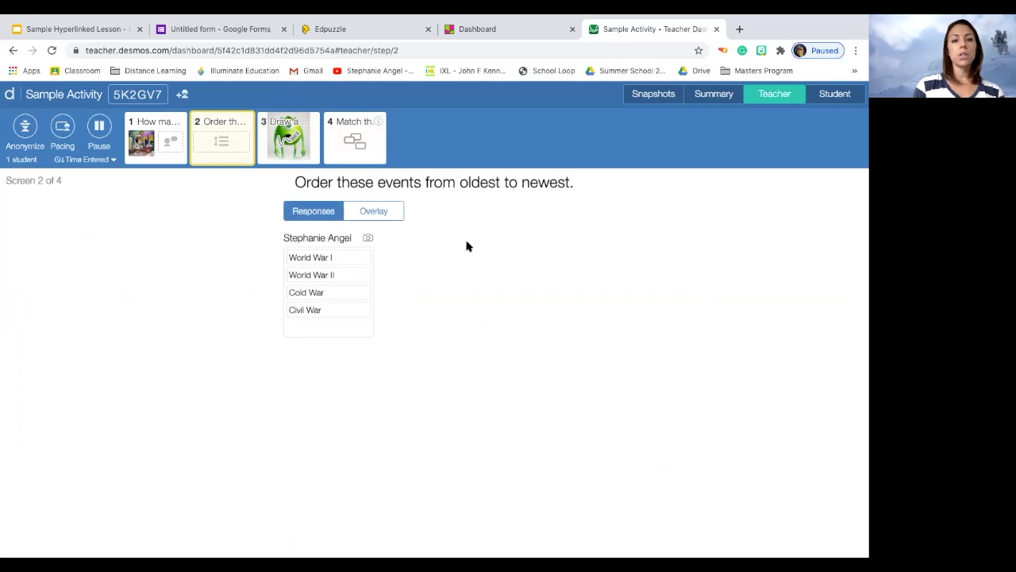
pyautogui.click(156, 154)
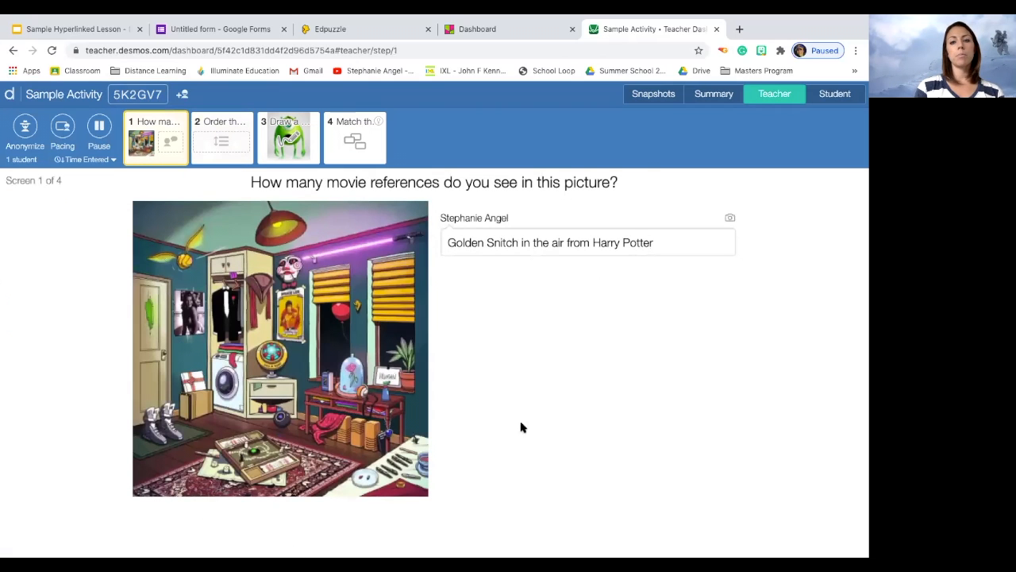
pyautogui.click(717, 97)
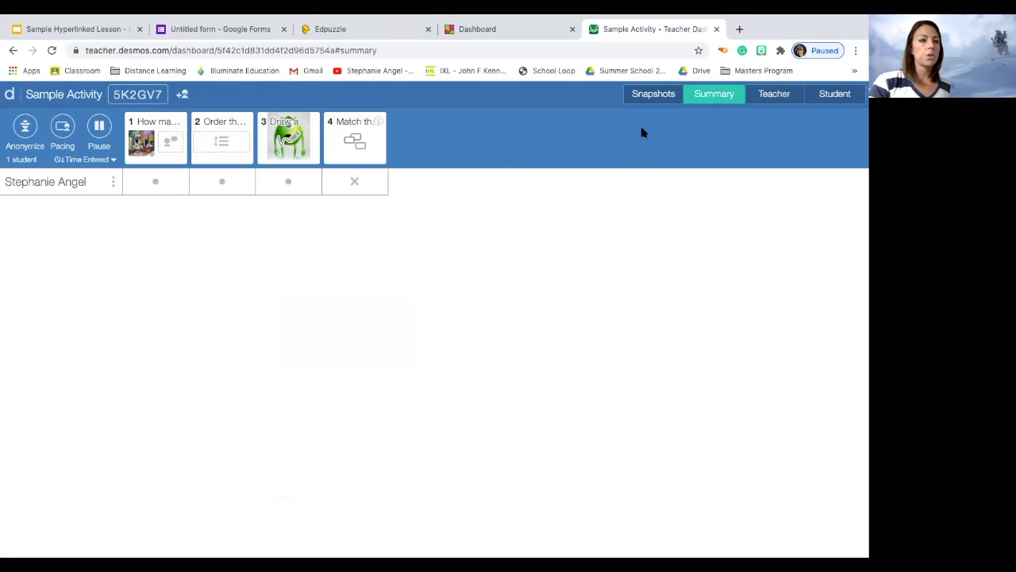
# Step: Anonymize the student names in the dashboard, look through the responses to all four screens, and return to the summary
pyautogui.click(25, 128)
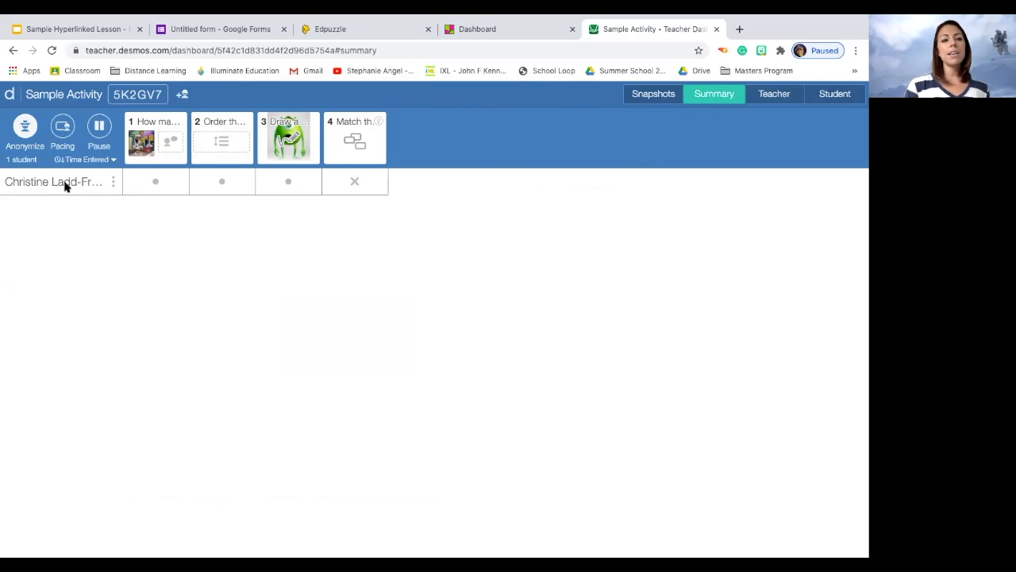
pyautogui.click(273, 125)
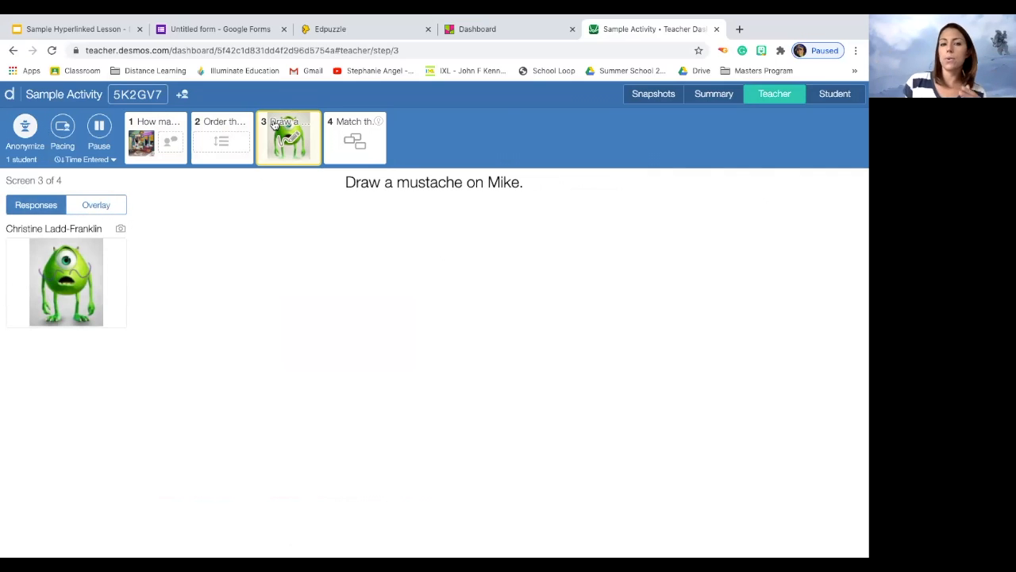
pyautogui.click(363, 143)
pyautogui.click(224, 148)
pyautogui.click(147, 131)
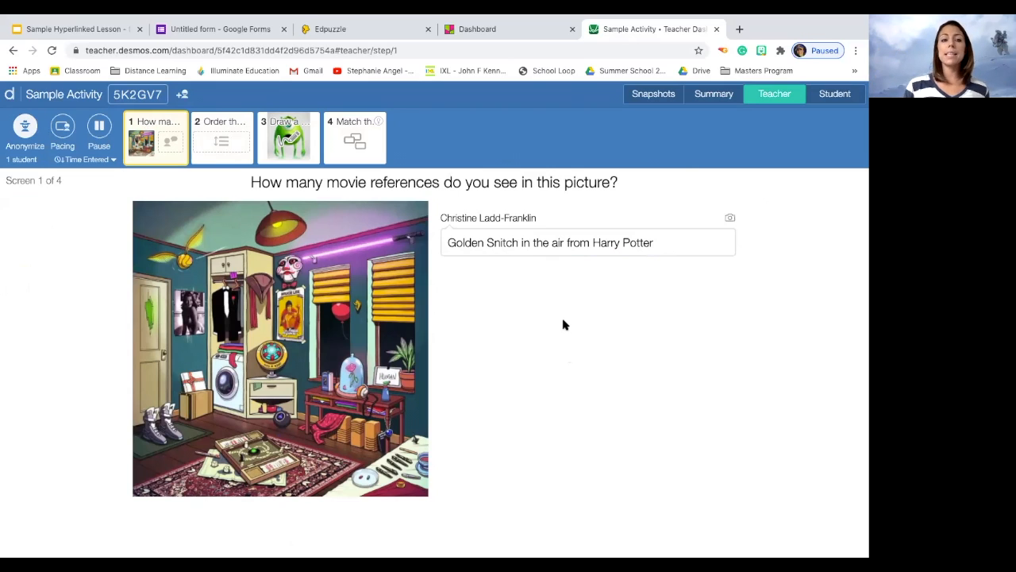
pyautogui.click(714, 93)
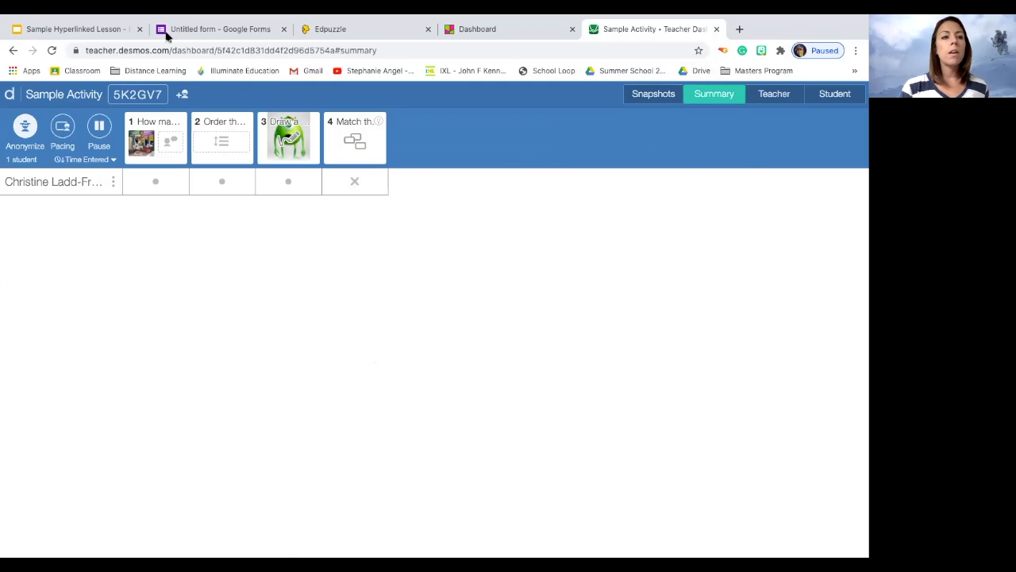
# Step: Return to the Sample Hyperlinked Lesson slides, exit the presentation view and show the "Upload a Selfie!" slide
pyautogui.click(80, 30)
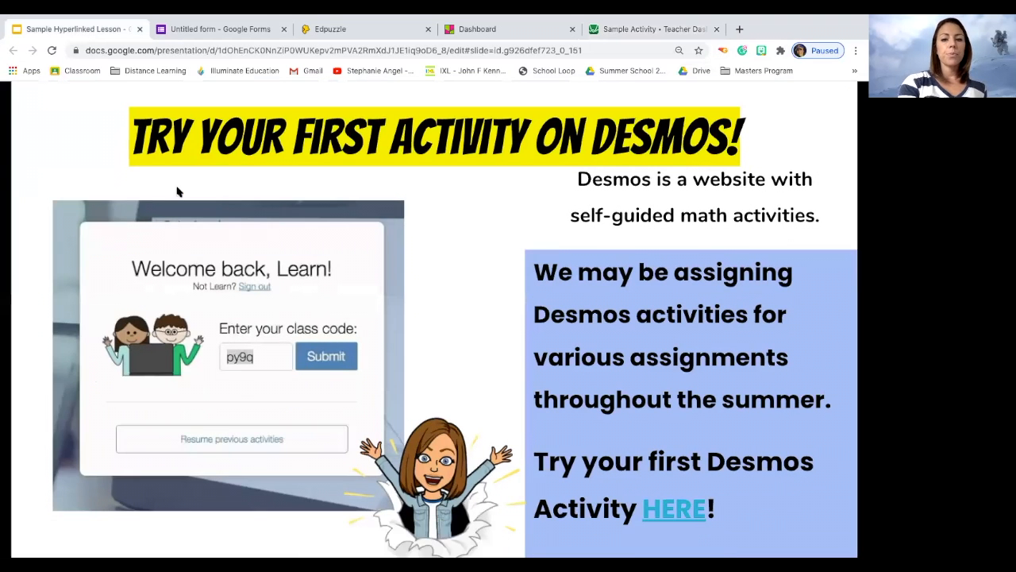
pyautogui.press('Escape')
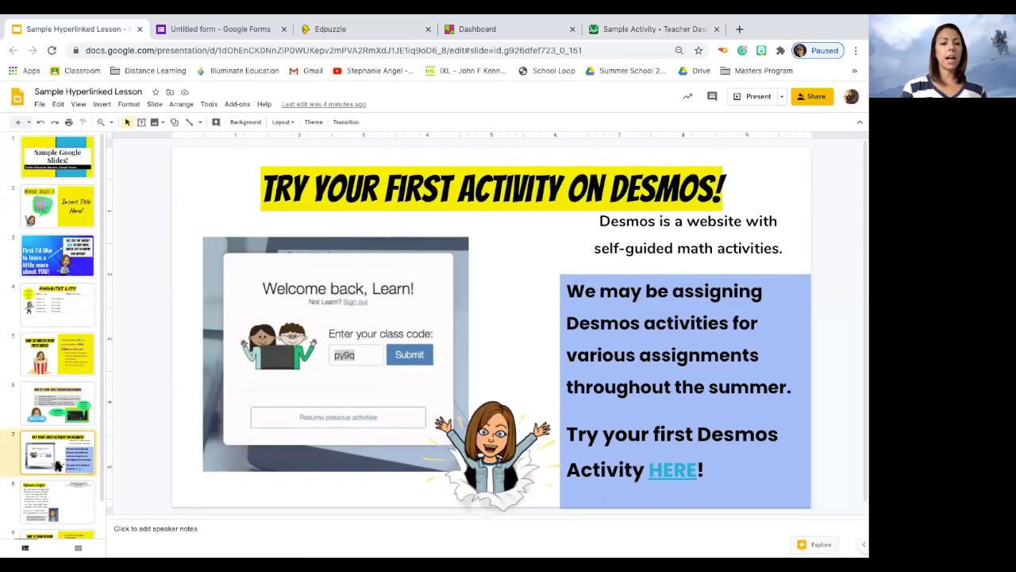
pyautogui.scroll(-1, 57, 466)
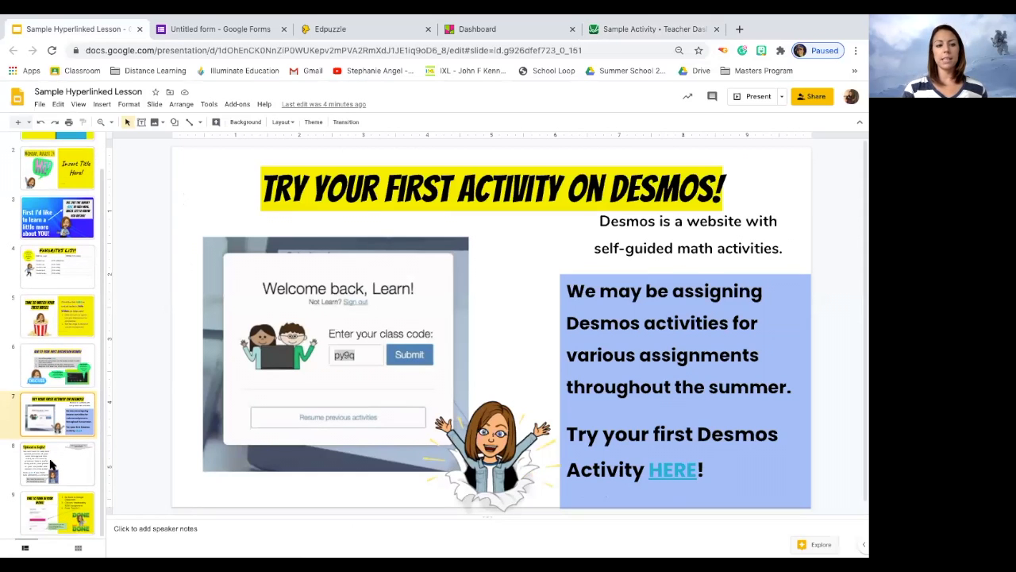
pyautogui.click(50, 466)
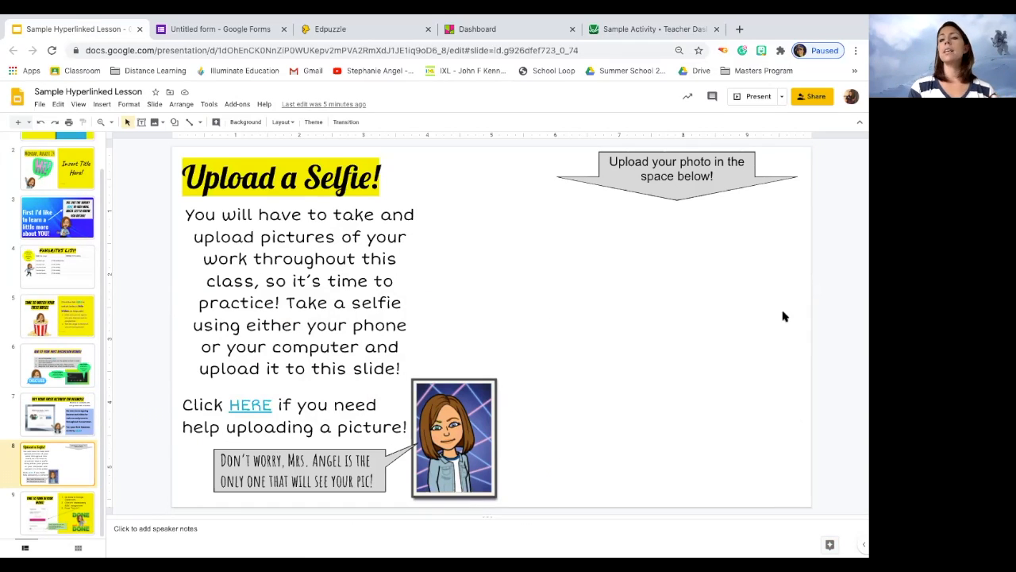
# Step: Check the help page linked from "HERE" and its web address, then return to the slides and view the "Time to turn in your work!" slide
pyautogui.click(248, 408)
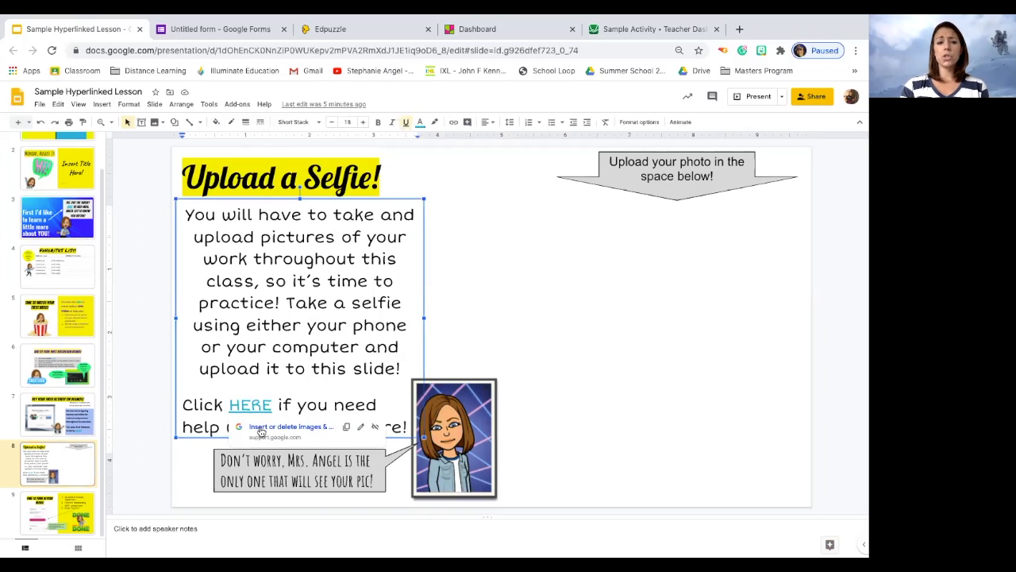
pyautogui.click(261, 430)
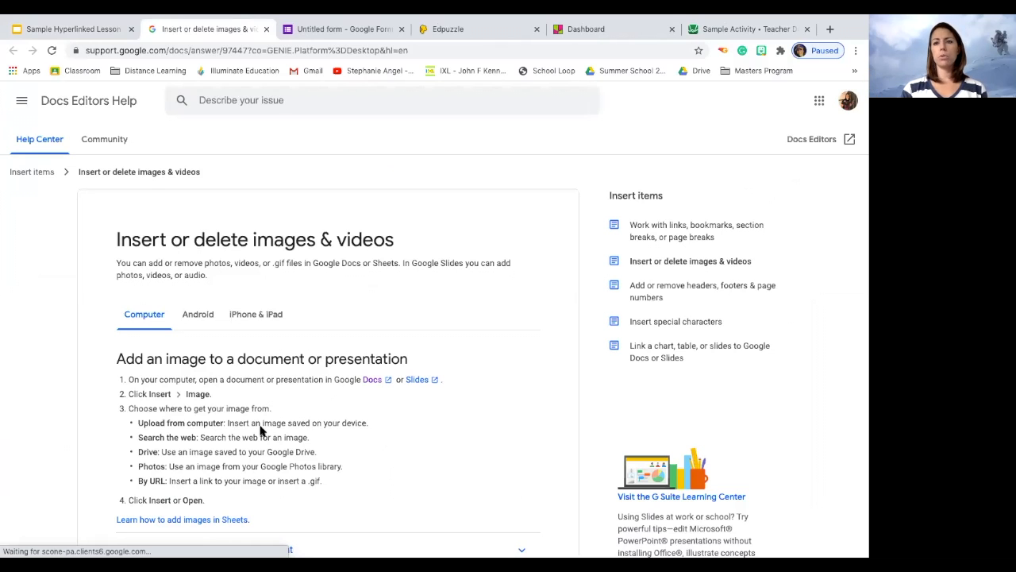
pyautogui.click(241, 50)
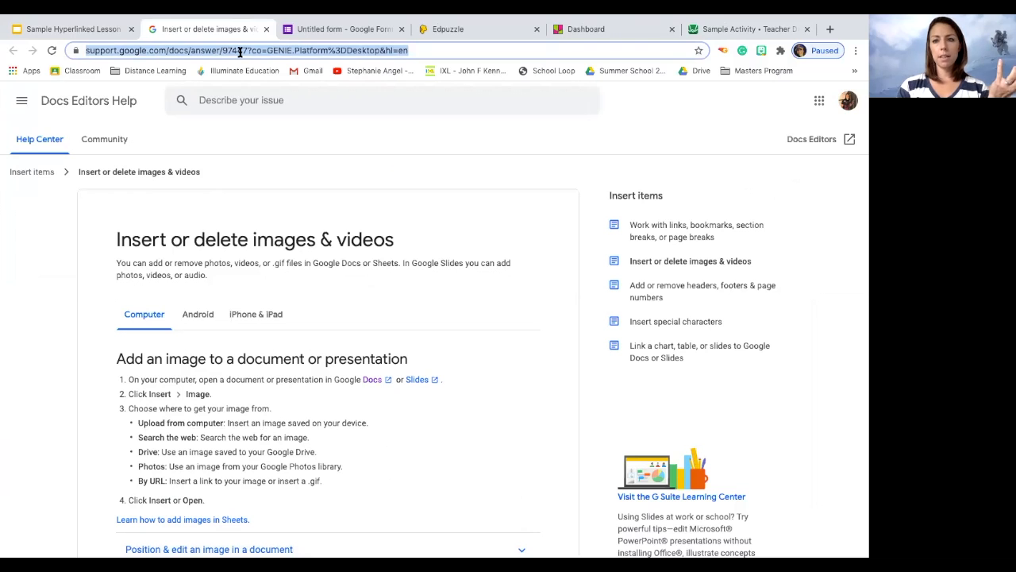
pyautogui.click(63, 29)
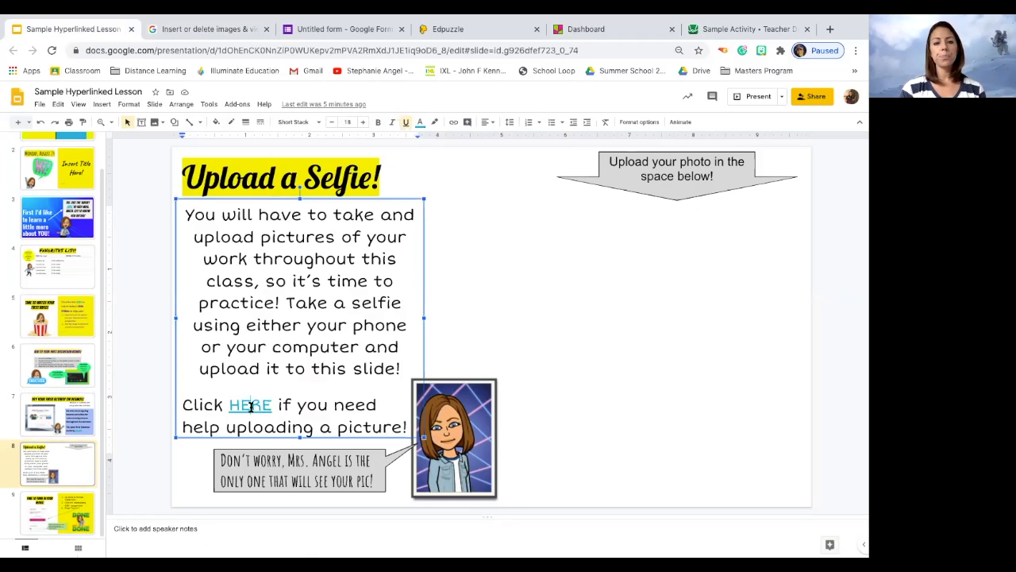
pyautogui.click(50, 520)
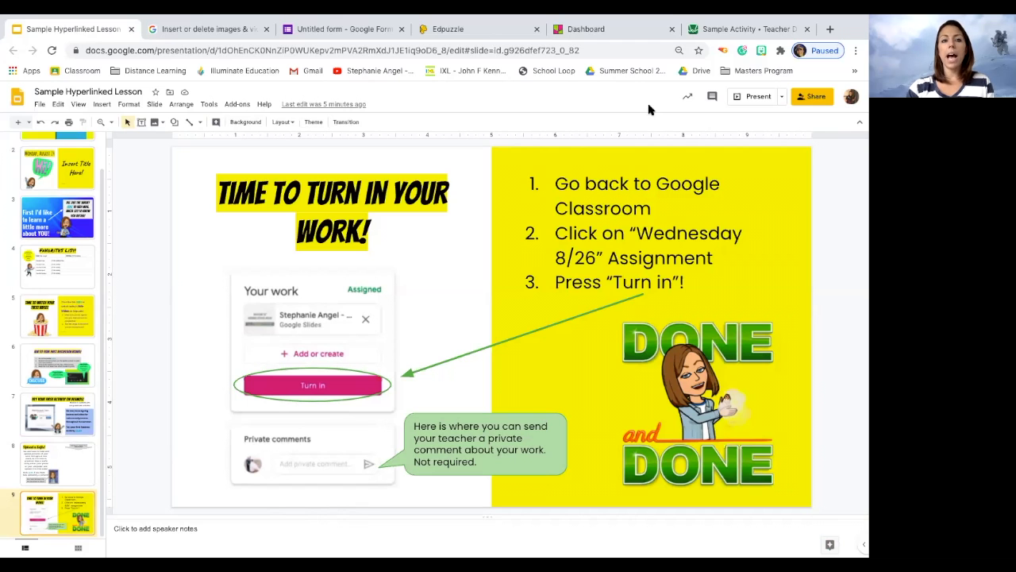
# Step: Open Google Classroom in a new browser tab and go to the classwork of the Algebra 1 Block 1 class
pyautogui.click(831, 31)
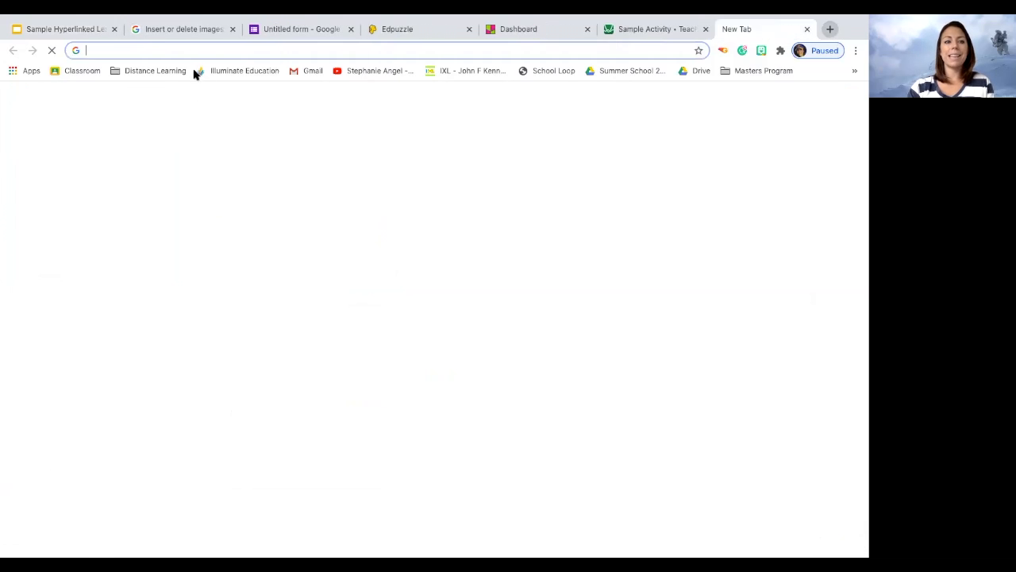
pyautogui.click(84, 72)
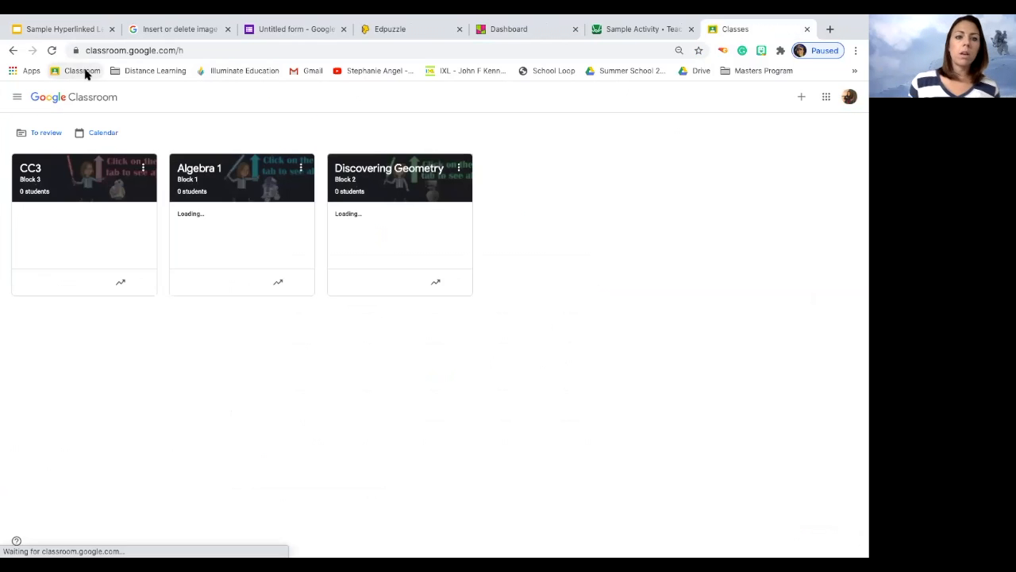
pyautogui.click(188, 184)
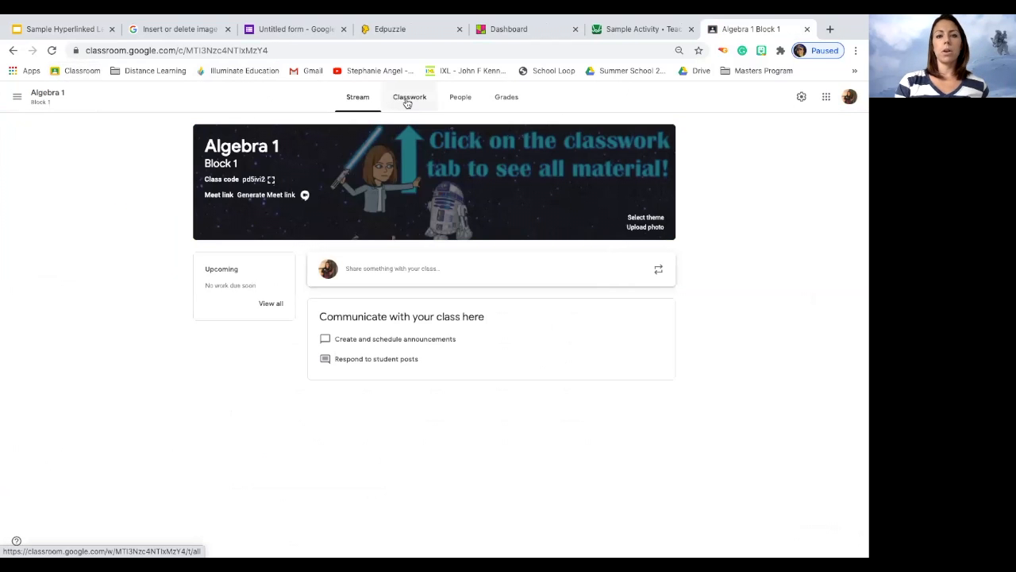
pyautogui.click(406, 102)
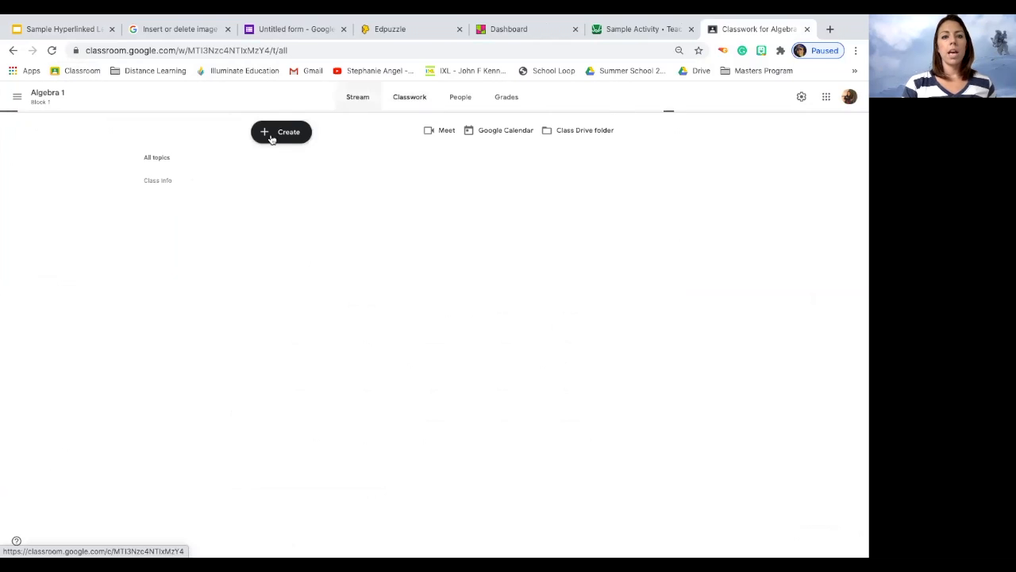
# Step: Create a new class assignment titled "Sample Assignment 1"
pyautogui.click(276, 137)
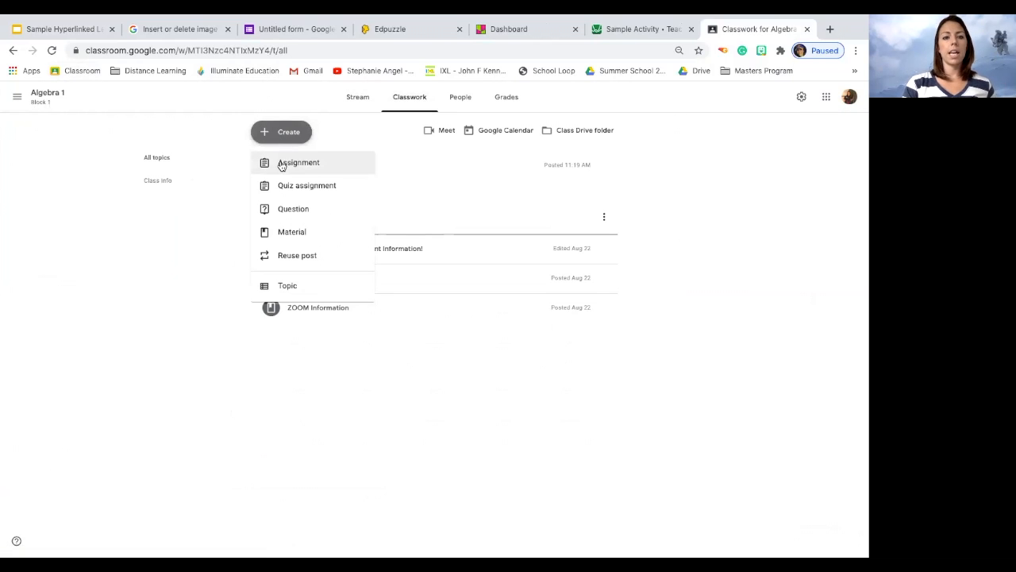
pyautogui.click(281, 165)
pyautogui.write('Sample Assignment 1')
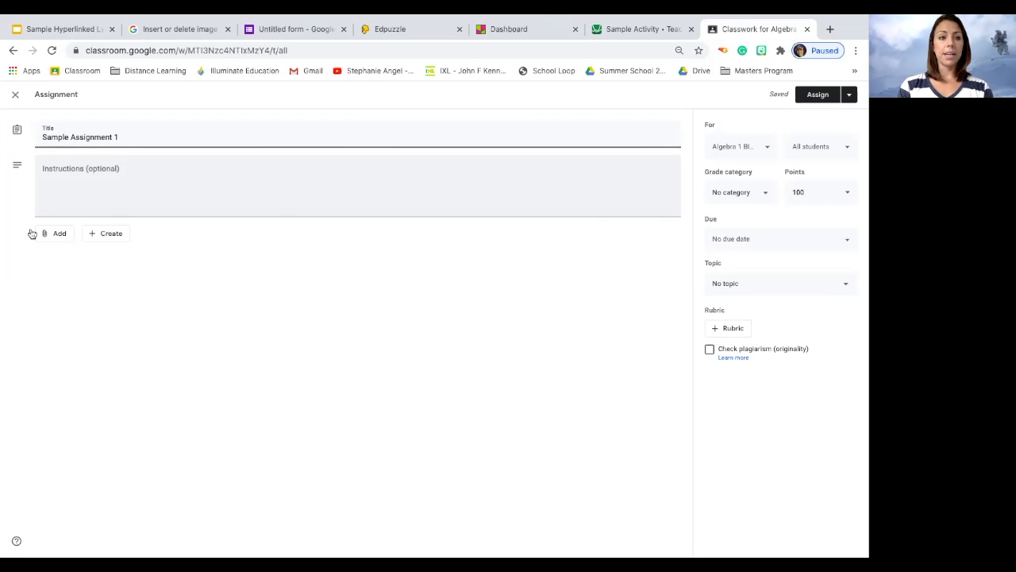
# Step: Attach the Sample Hyperlinked Lesson slides from Google Drive and set the file to make a copy for each student
pyautogui.click(52, 238)
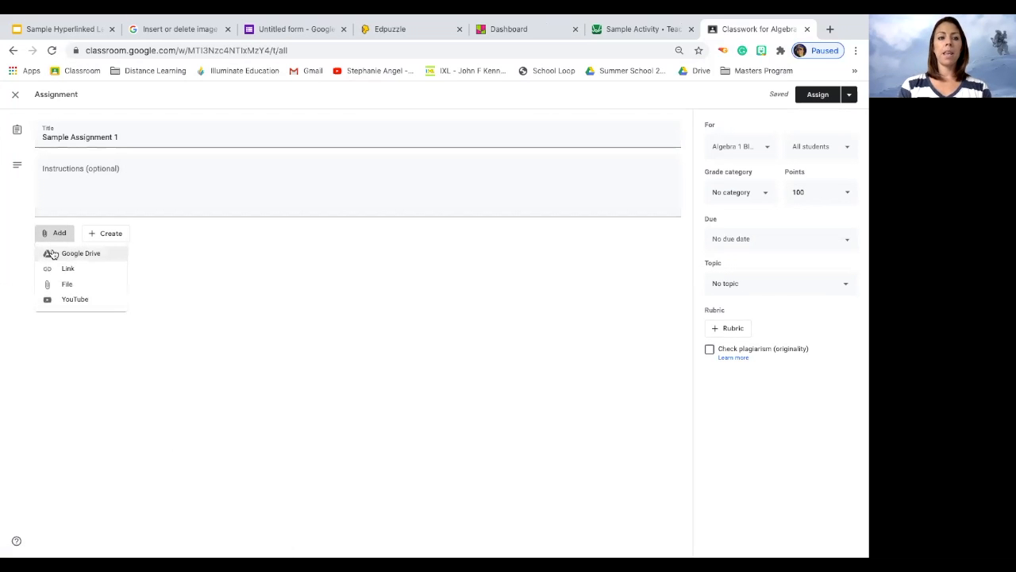
pyautogui.click(52, 254)
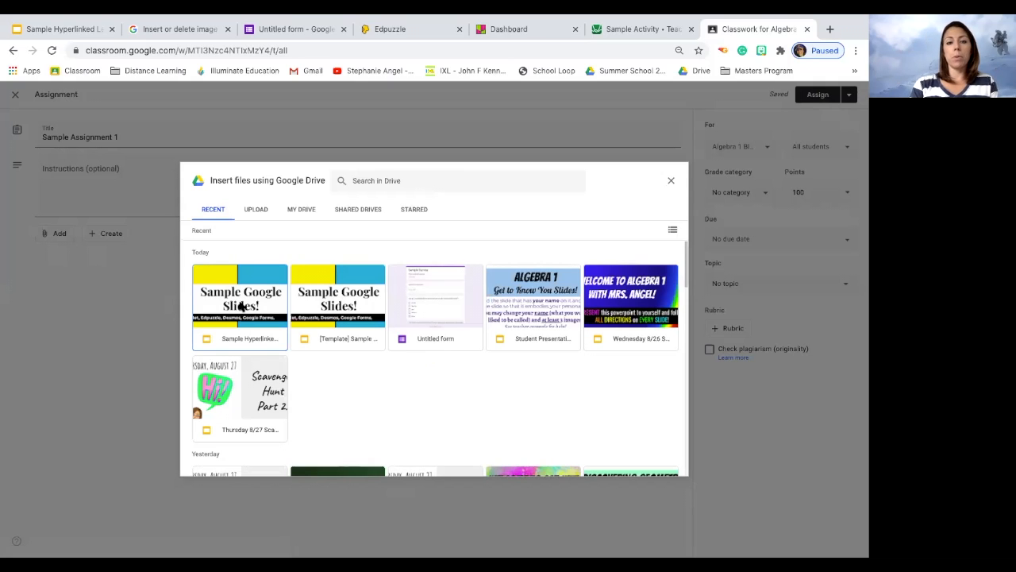
pyautogui.click(241, 304)
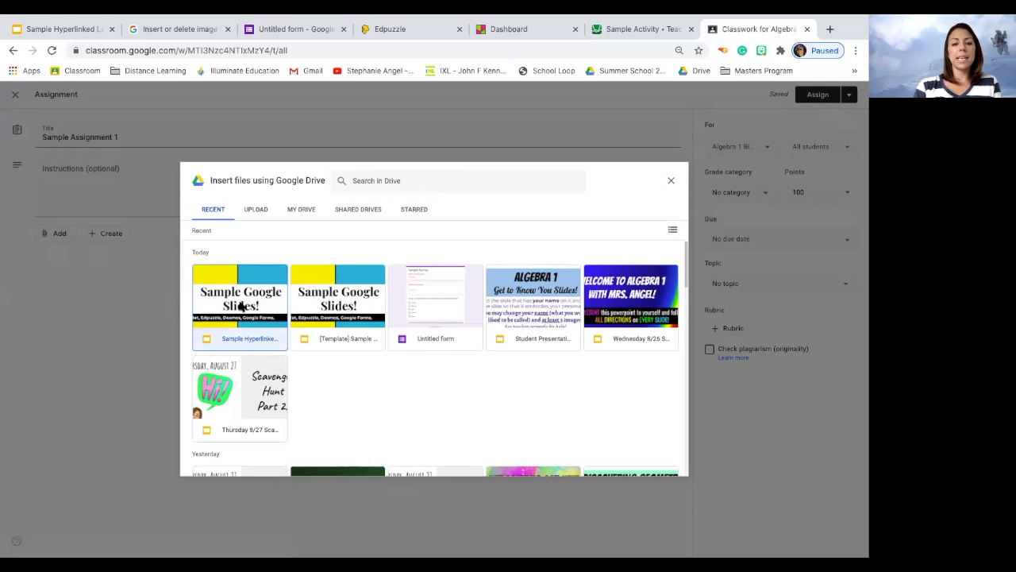
pyautogui.click(664, 464)
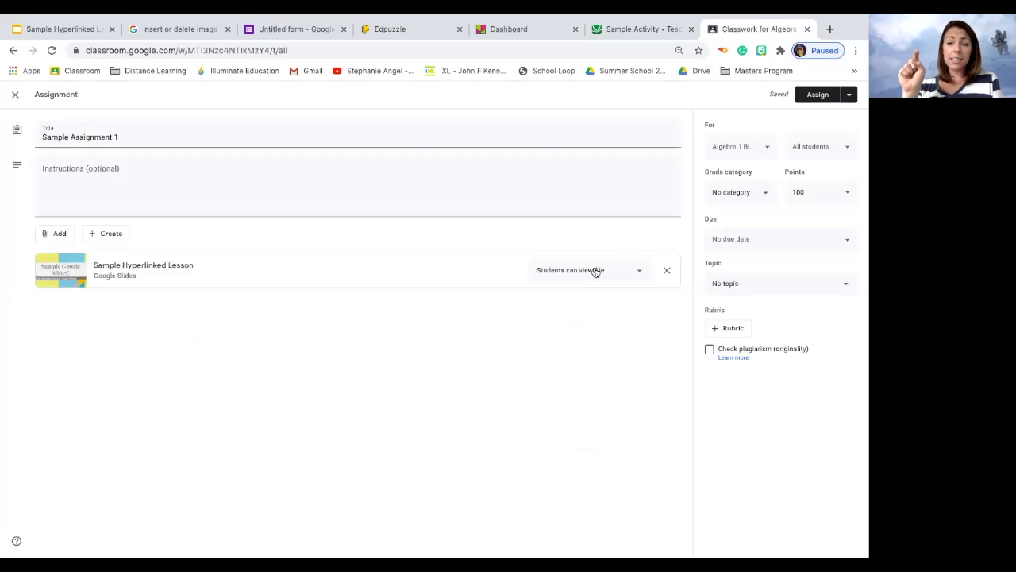
pyautogui.click(595, 271)
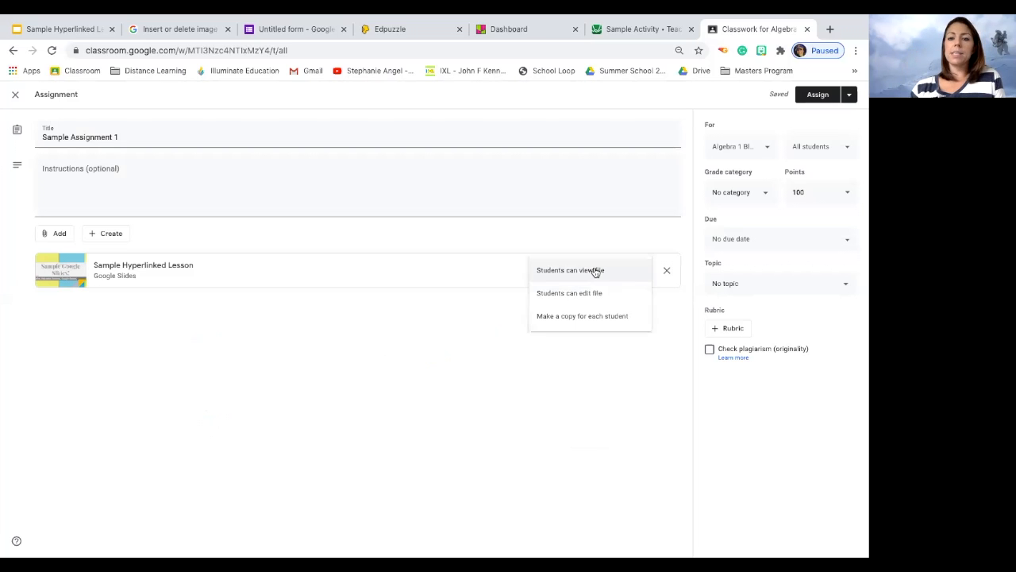
pyautogui.click(599, 315)
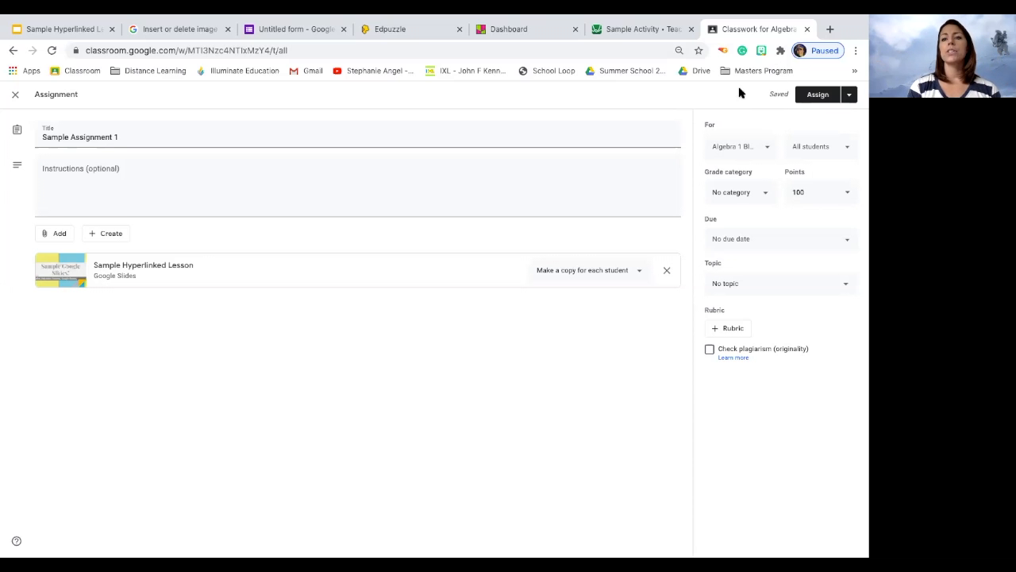
# Step: Assign Sample Assignment 1 without a grade category and expand its entry in the classwork list
pyautogui.click(816, 96)
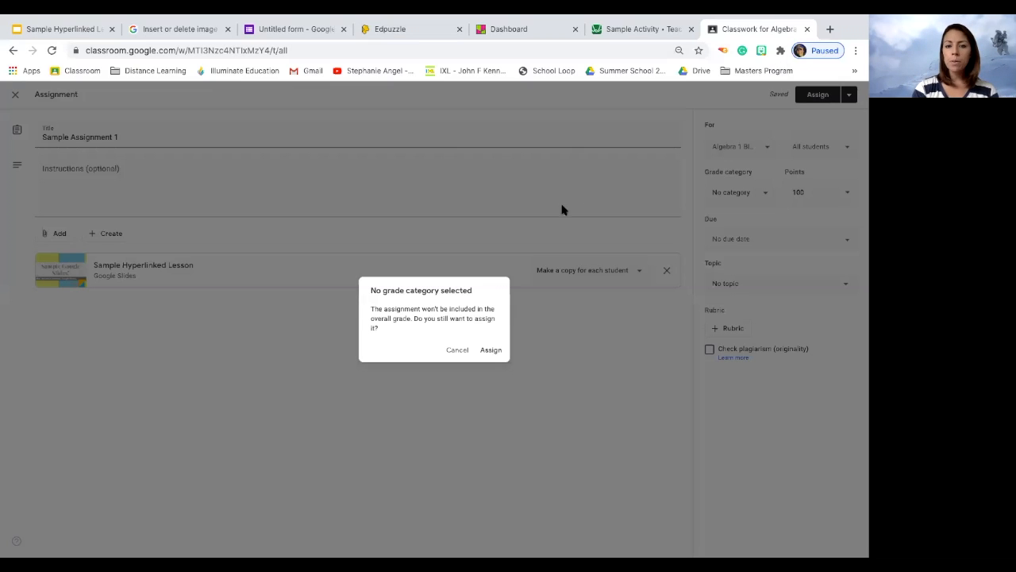
pyautogui.click(490, 354)
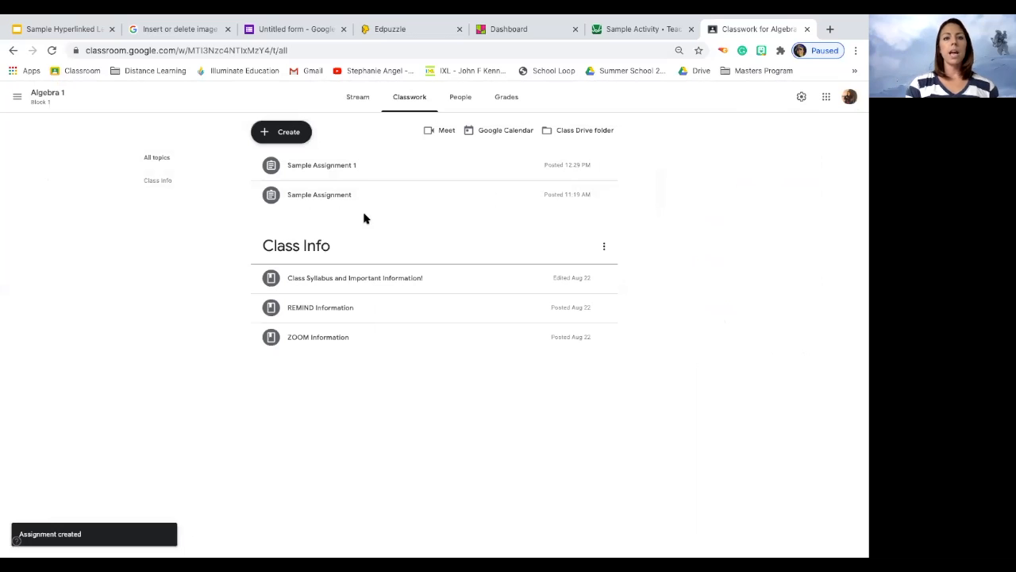
pyautogui.click(350, 162)
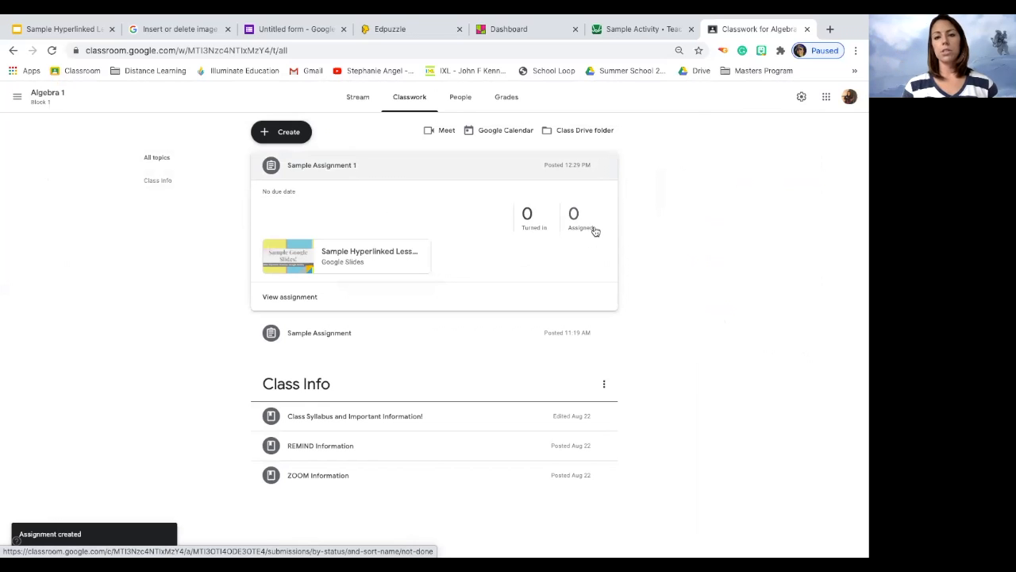
# Step: Return to the Sample Hyperlinked Lesson presentation and show its title slide
pyautogui.click(79, 32)
pyautogui.scroll(1, 78, 345)
pyautogui.click(81, 172)
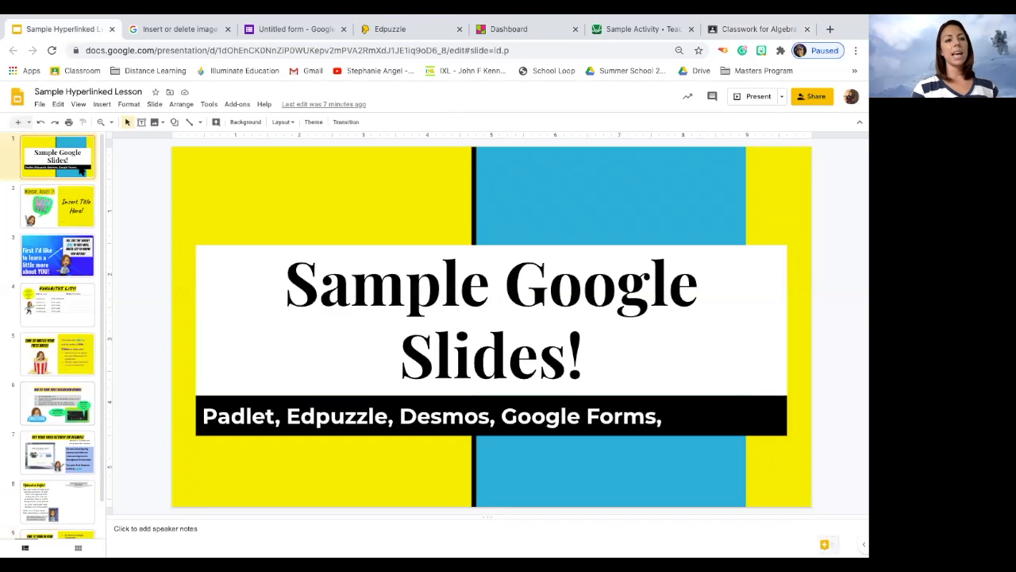